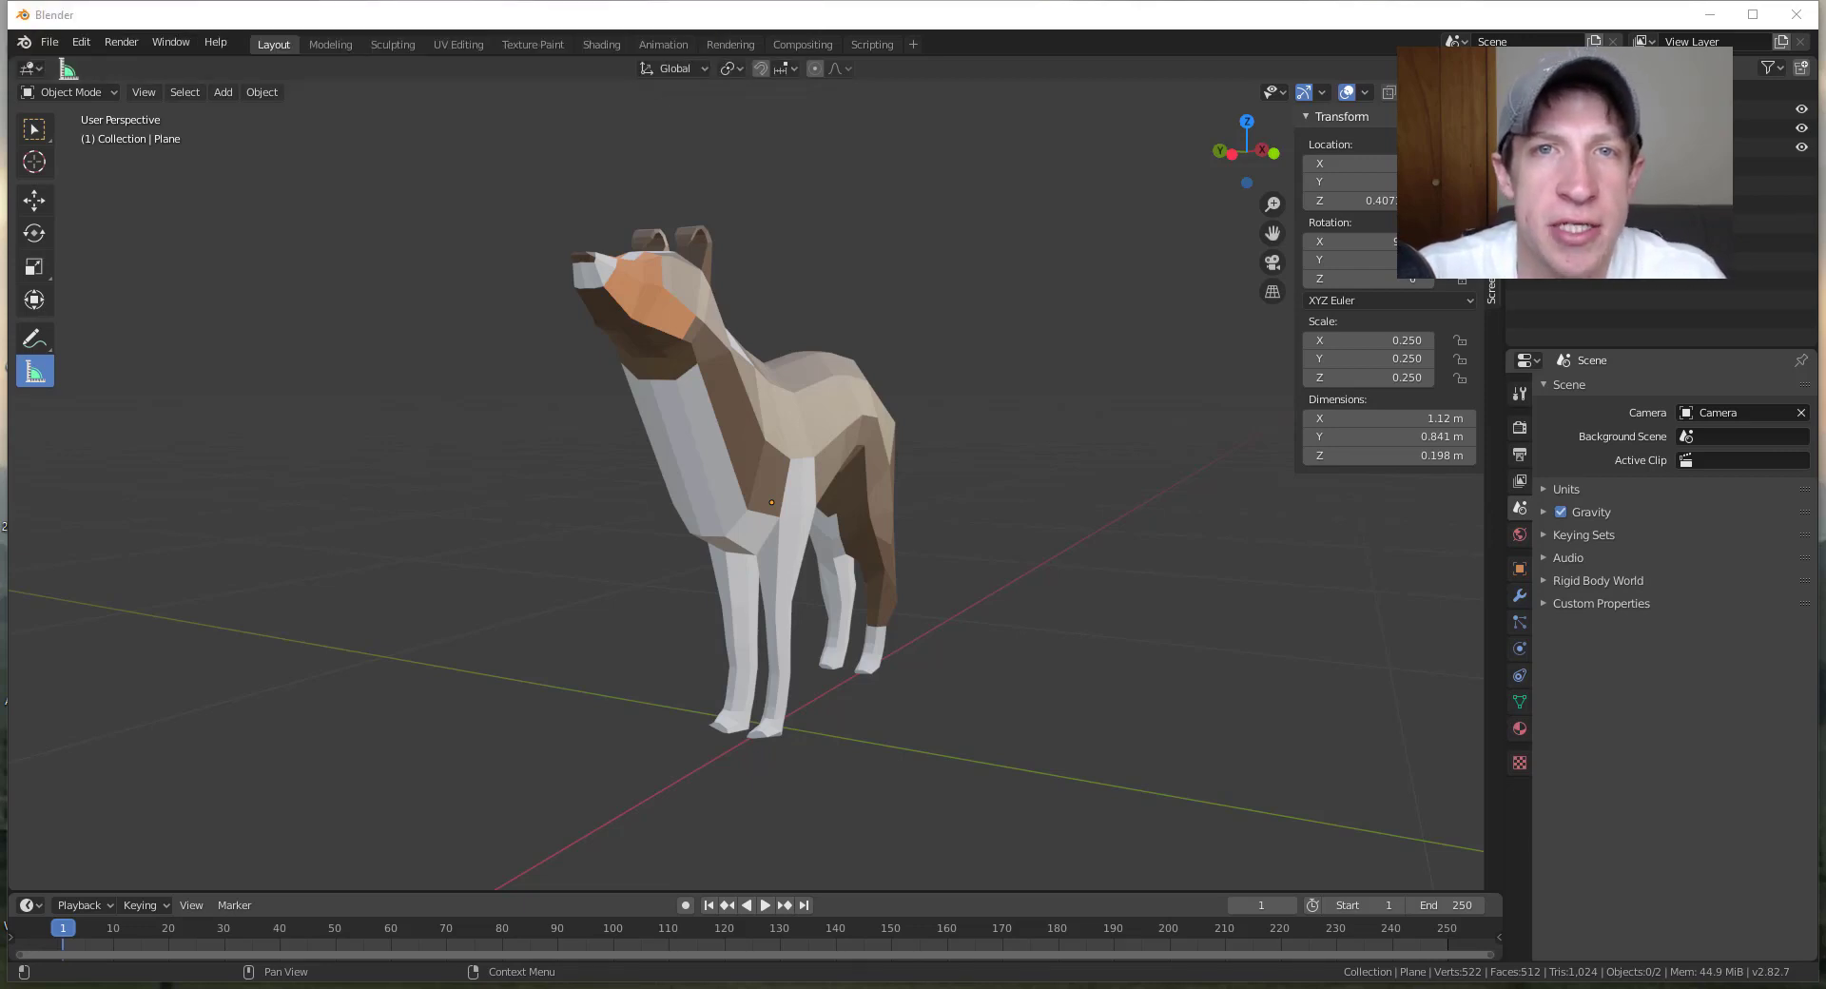
- Orbit and zoom the view around the dog until it faces the viewer
middle_click_drag(980, 569, 1054, 569)
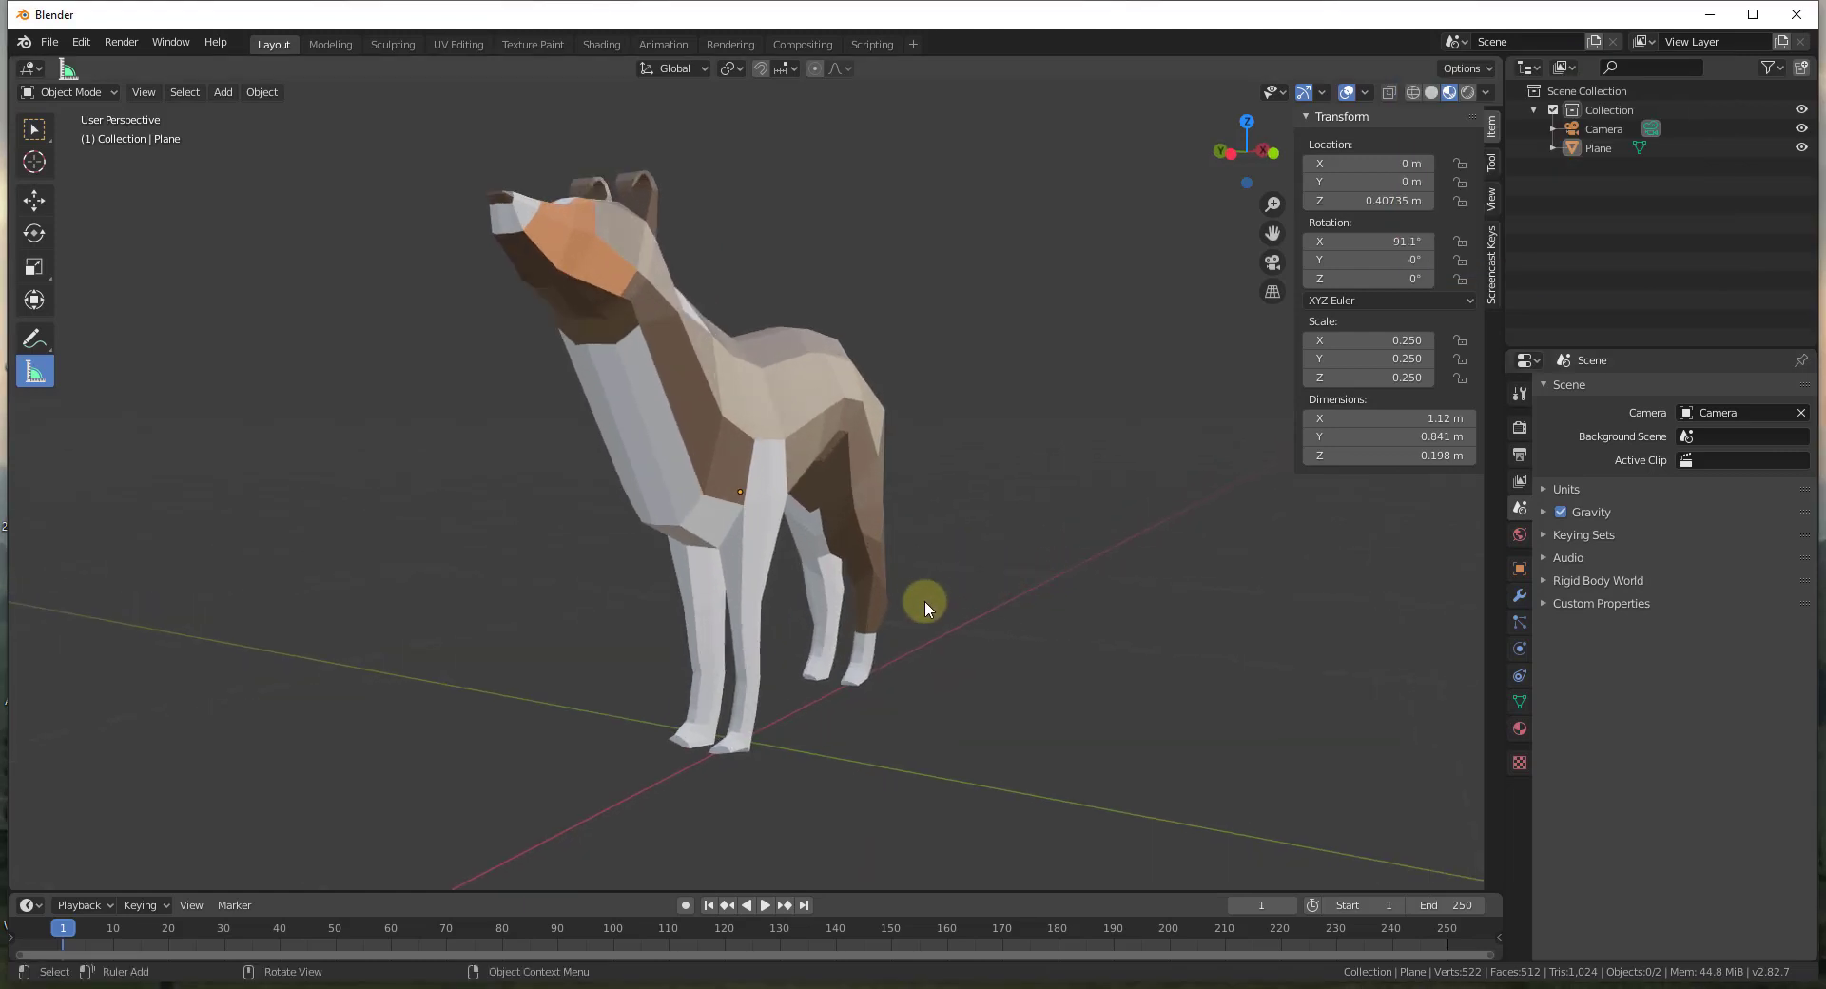
scroll(944, 599, "down", 2)
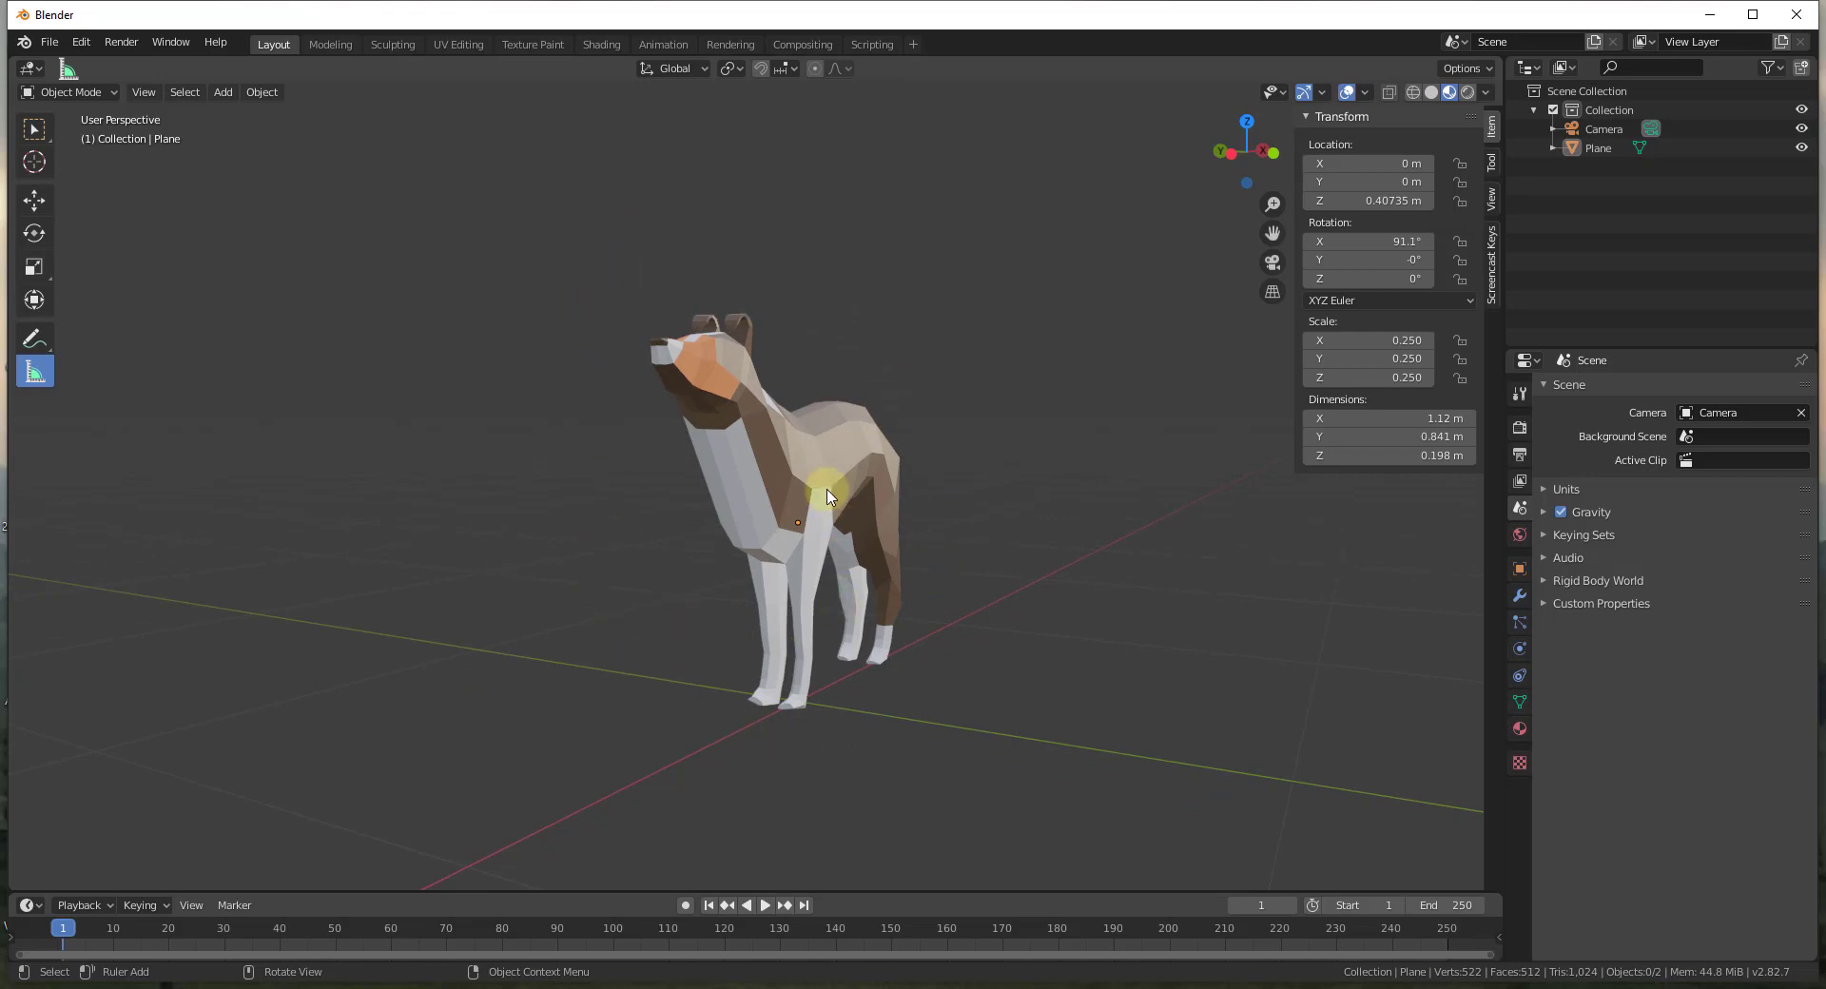
middle_click_drag(892, 493, 840, 475)
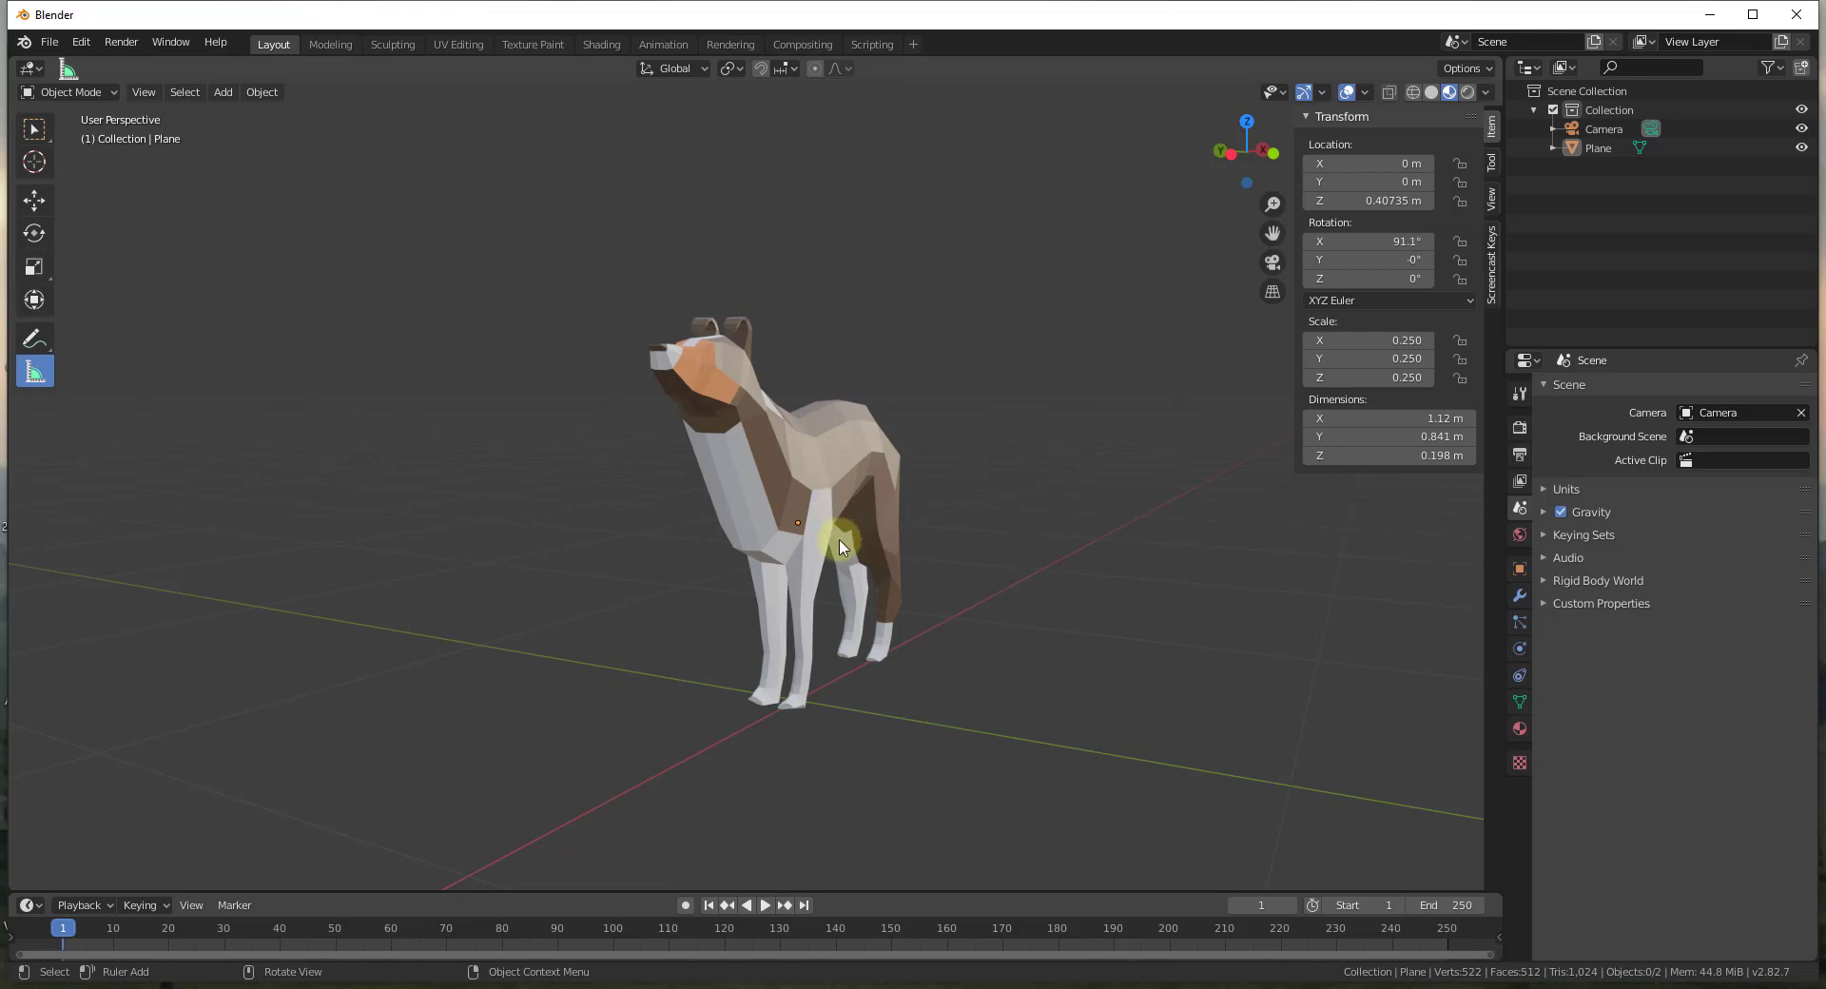
middle_click_drag(839, 492, 832, 492)
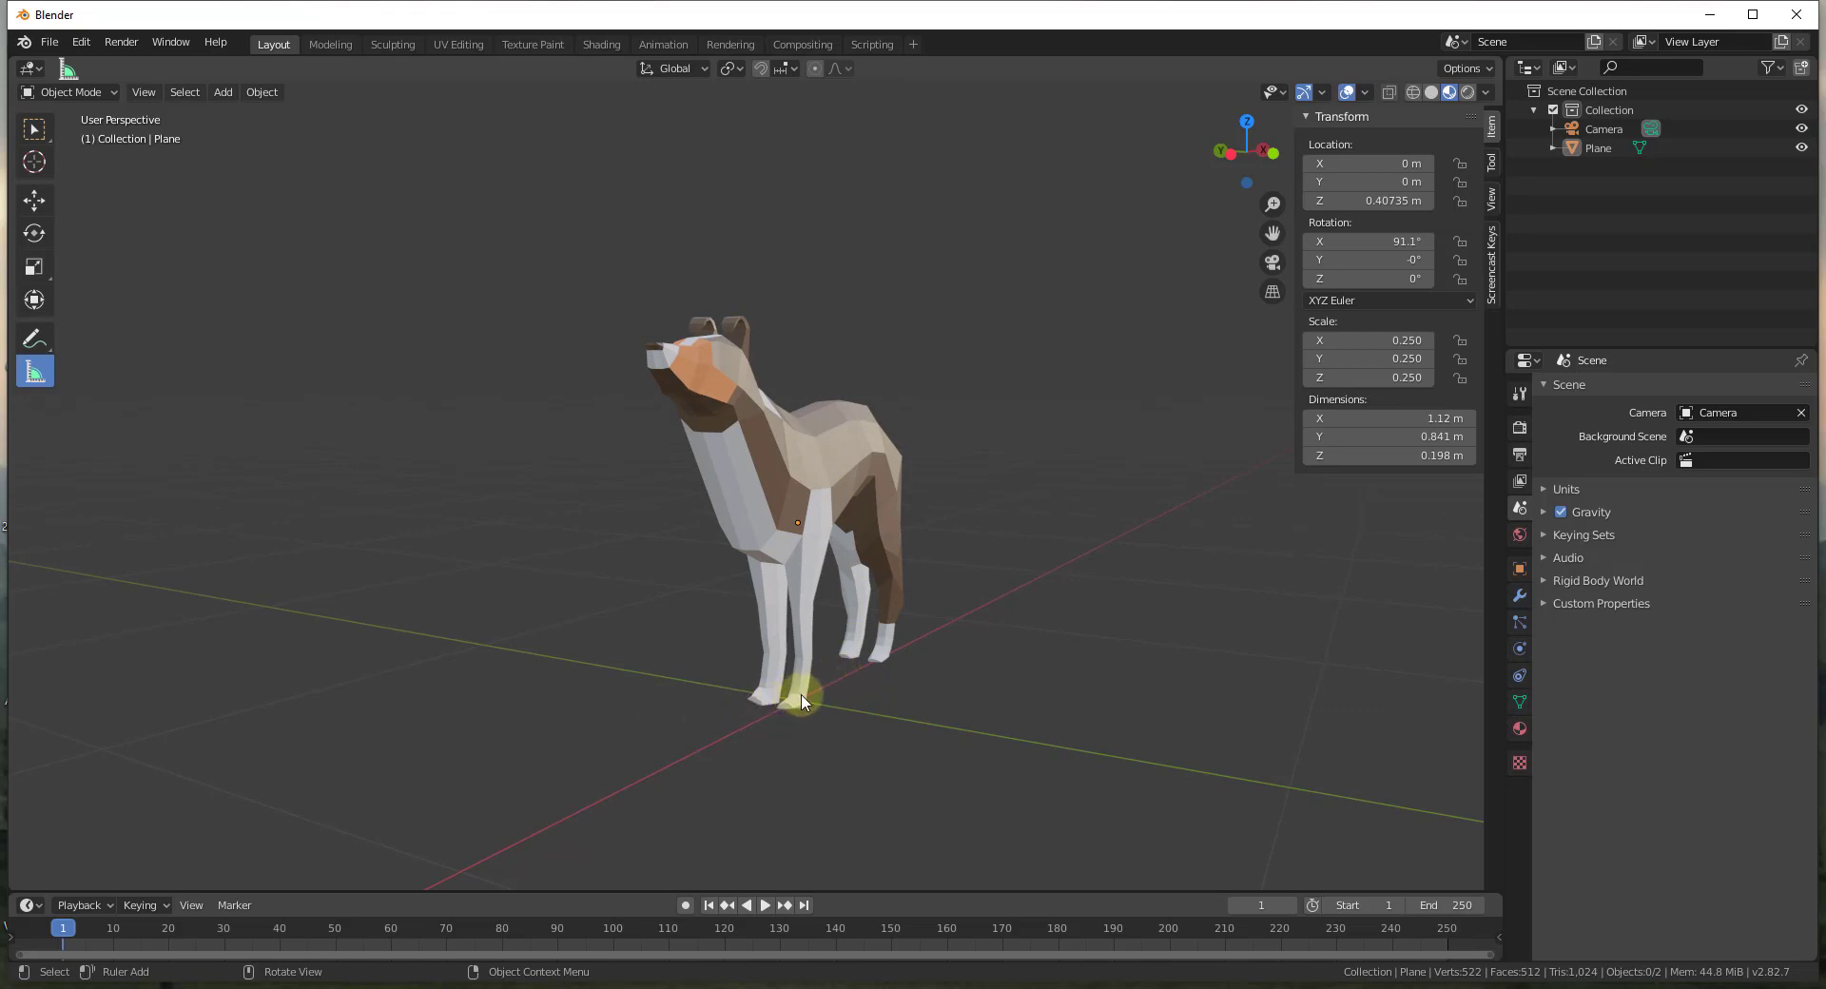
middle_click_drag(848, 693, 787, 432)
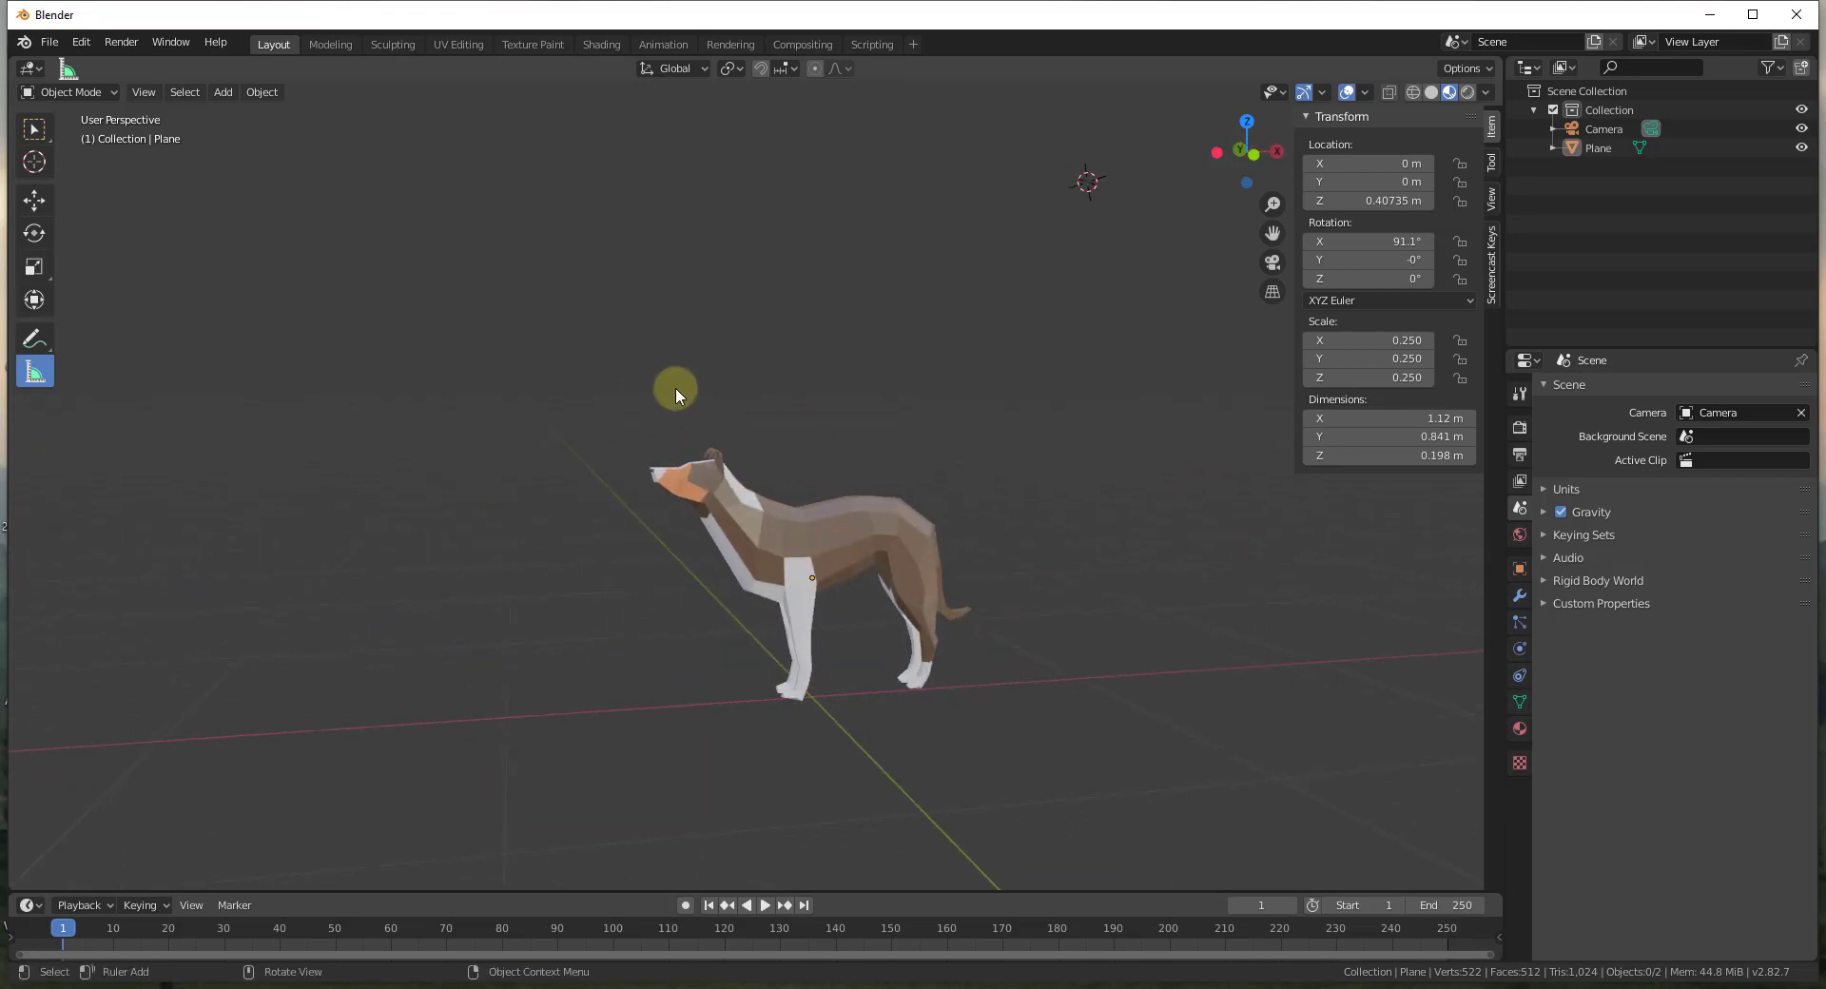
middle_click_drag(785, 522, 932, 649)
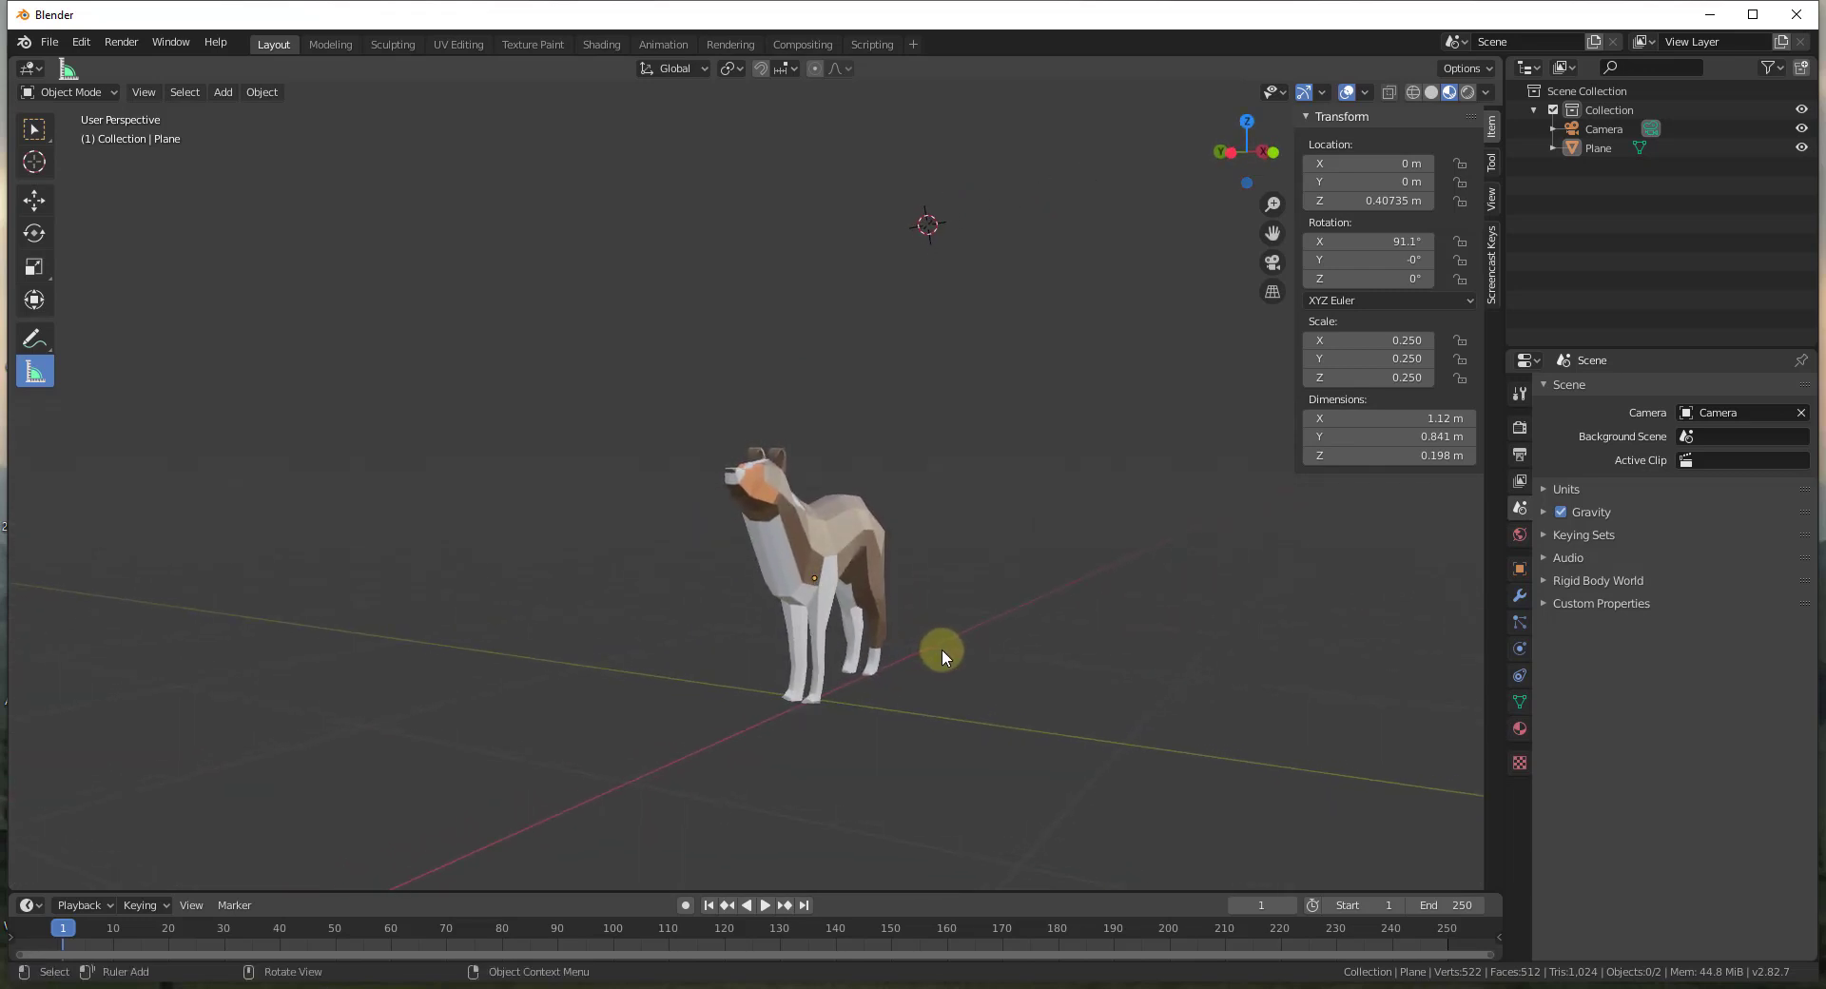
- Place the 3D cursor on the ground at the dog's feet
key("shift+a")
mouse_move(943, 651)
mouse_move(942, 434)
right_click(830, 699, "shift")
key("shift+a")
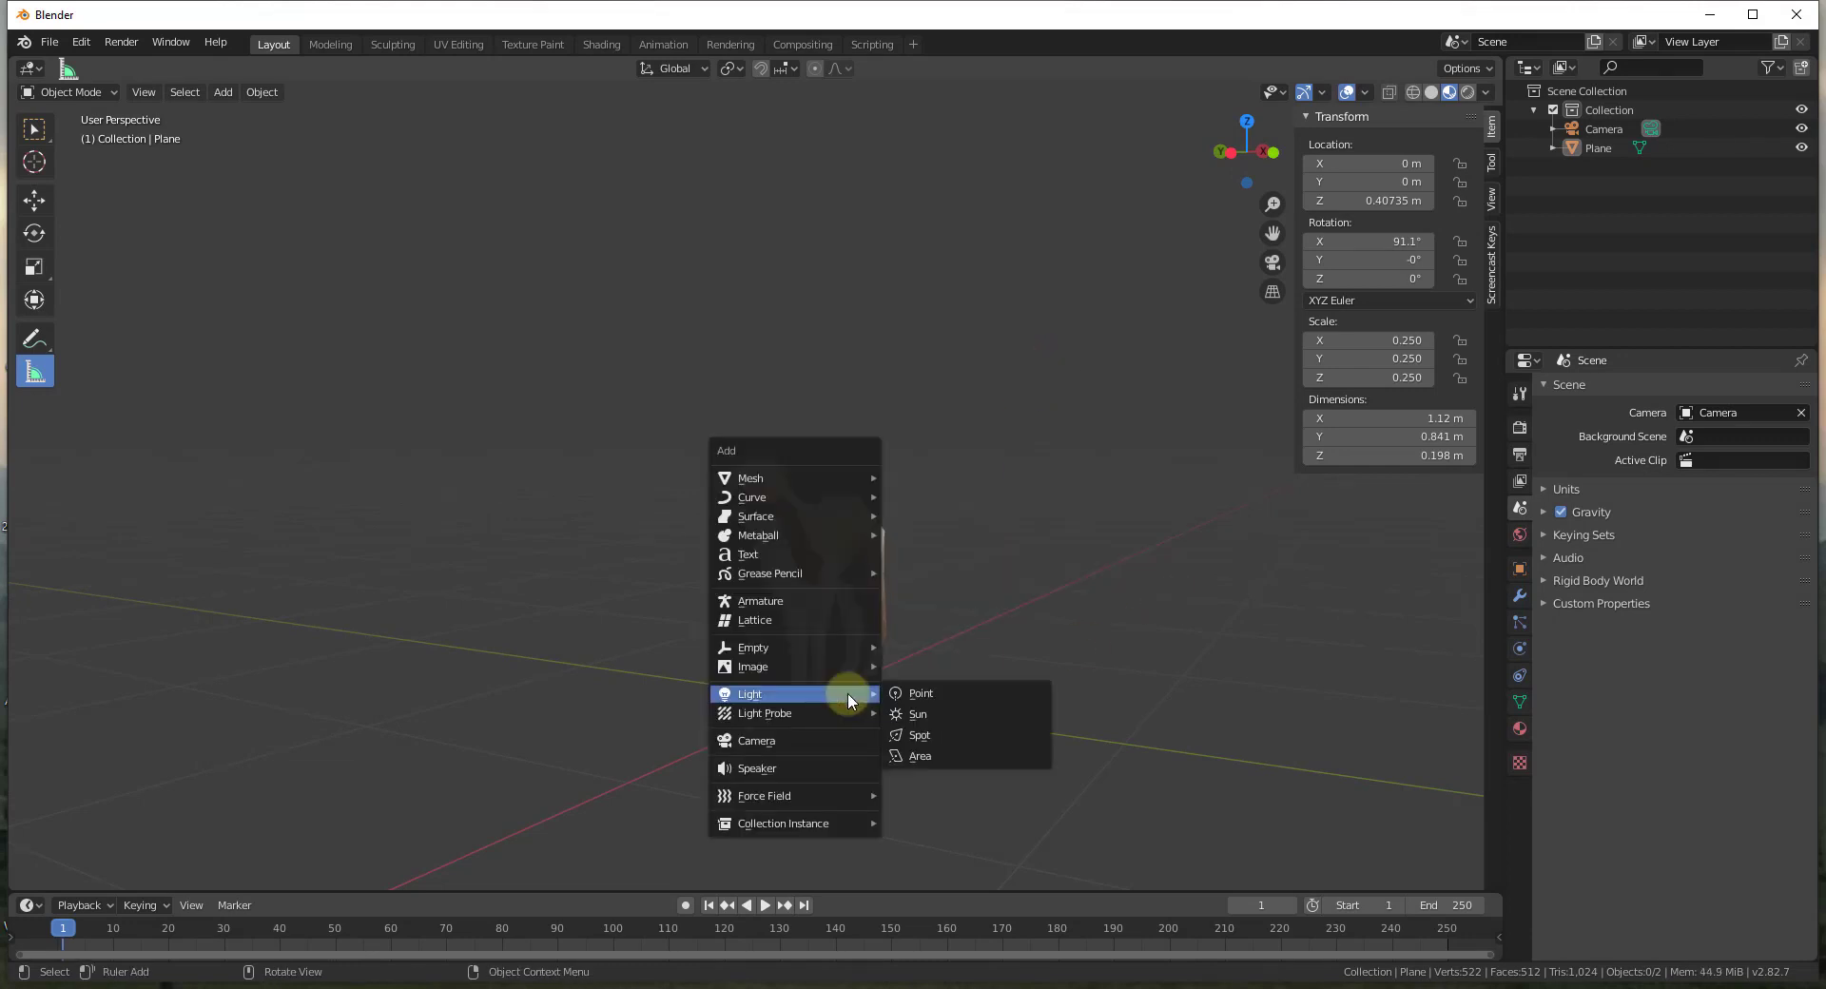
- Turn on the Screencast Keys on-screen keystroke display in the sidebar
left_click(1491, 249)
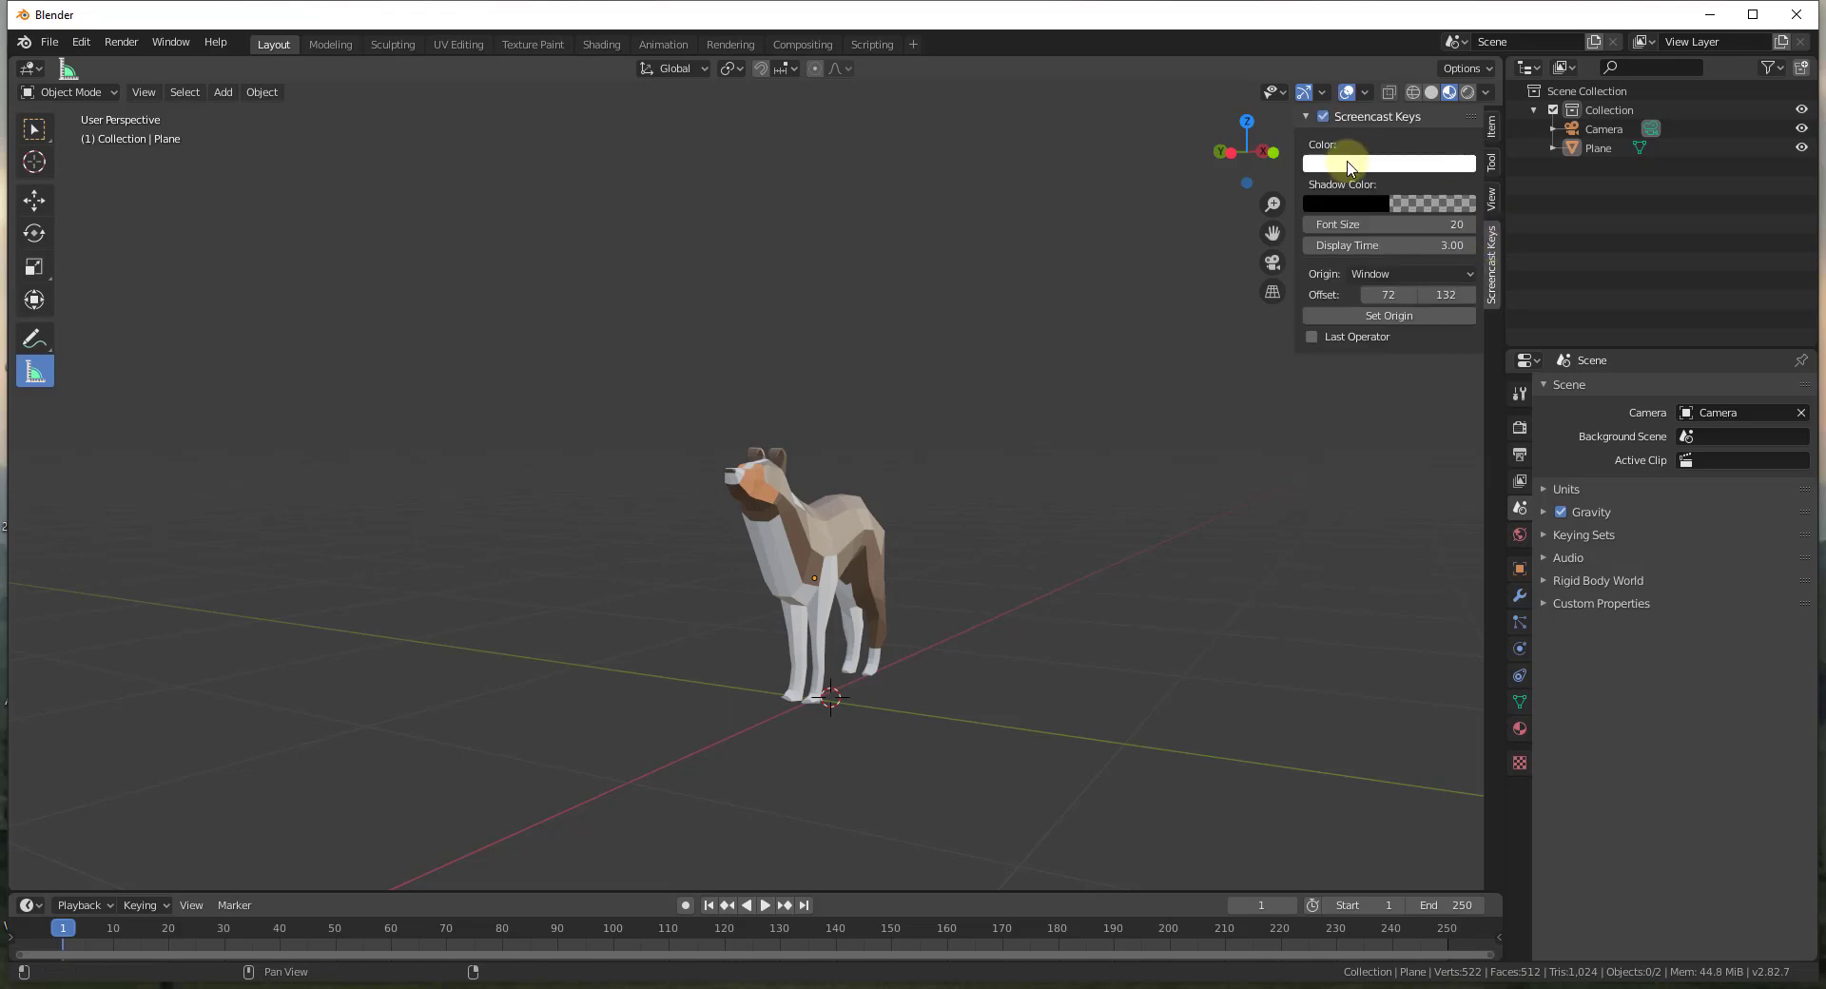
mouse_move(989, 601)
middle_mouse_down()
mouse_move(911, 601)
mouse_move(960, 599)
middle_mouse_up()
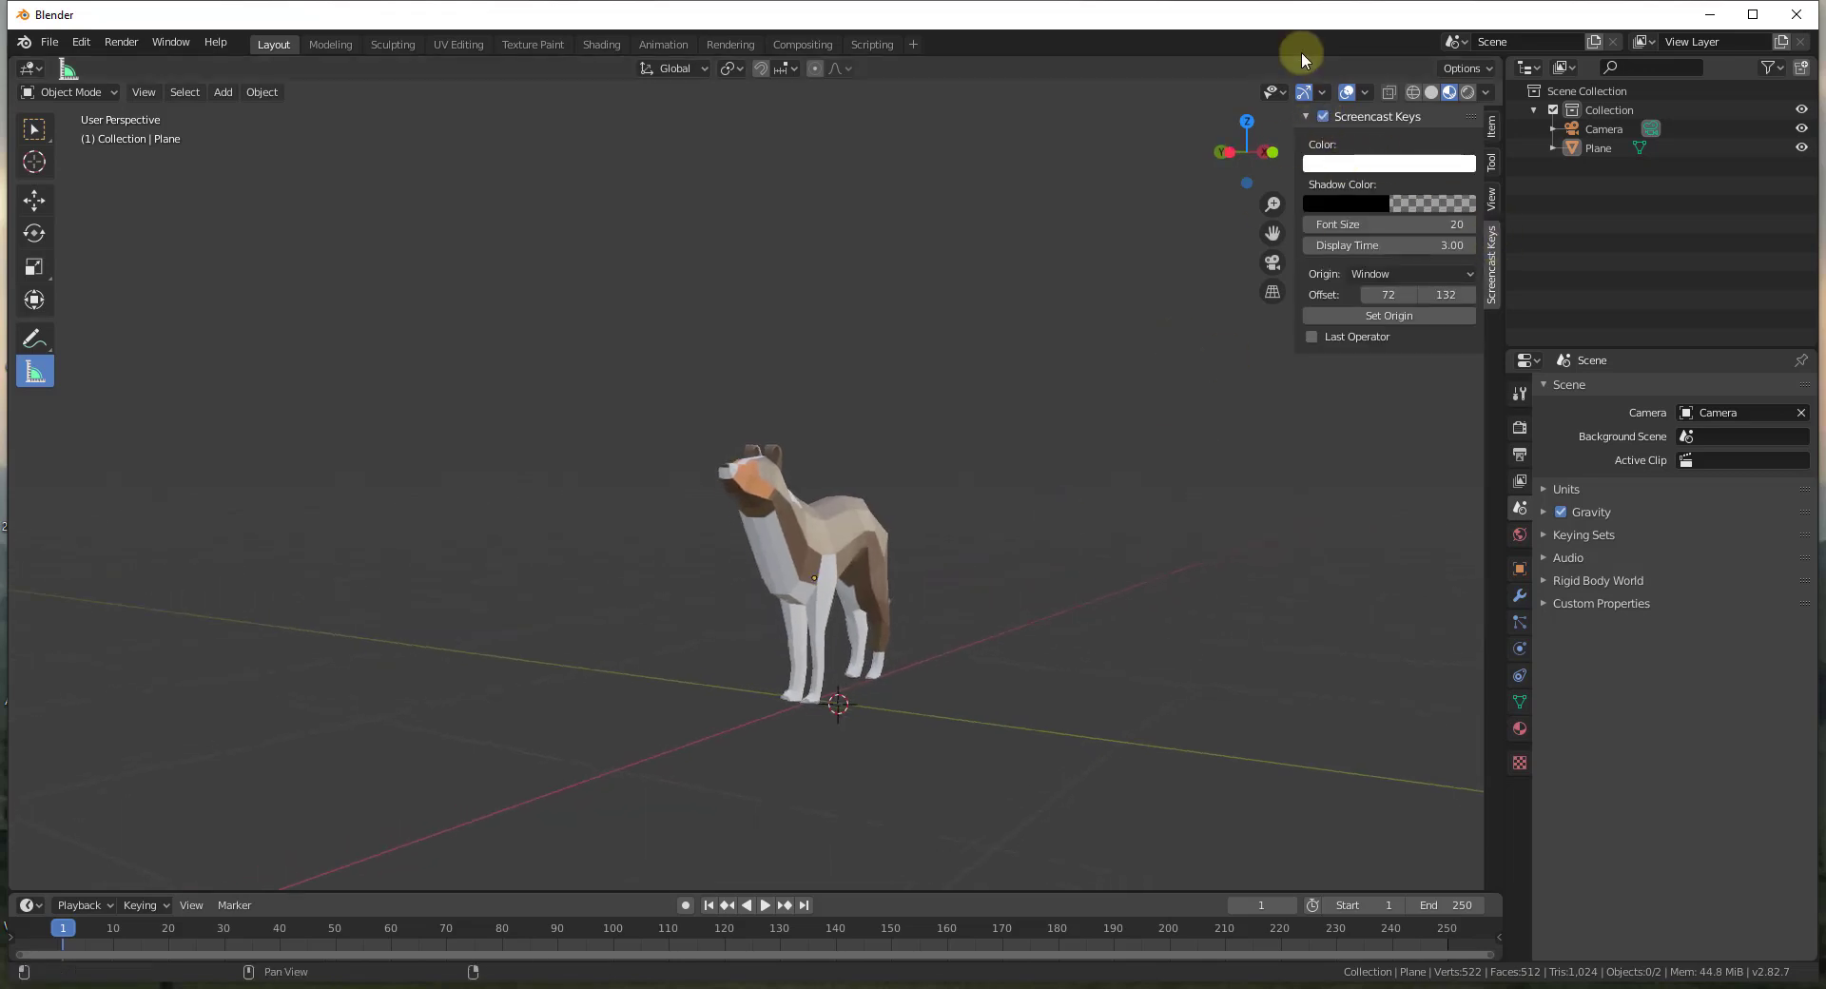
left_click(1323, 116)
middle_click_drag(1042, 529, 883, 629)
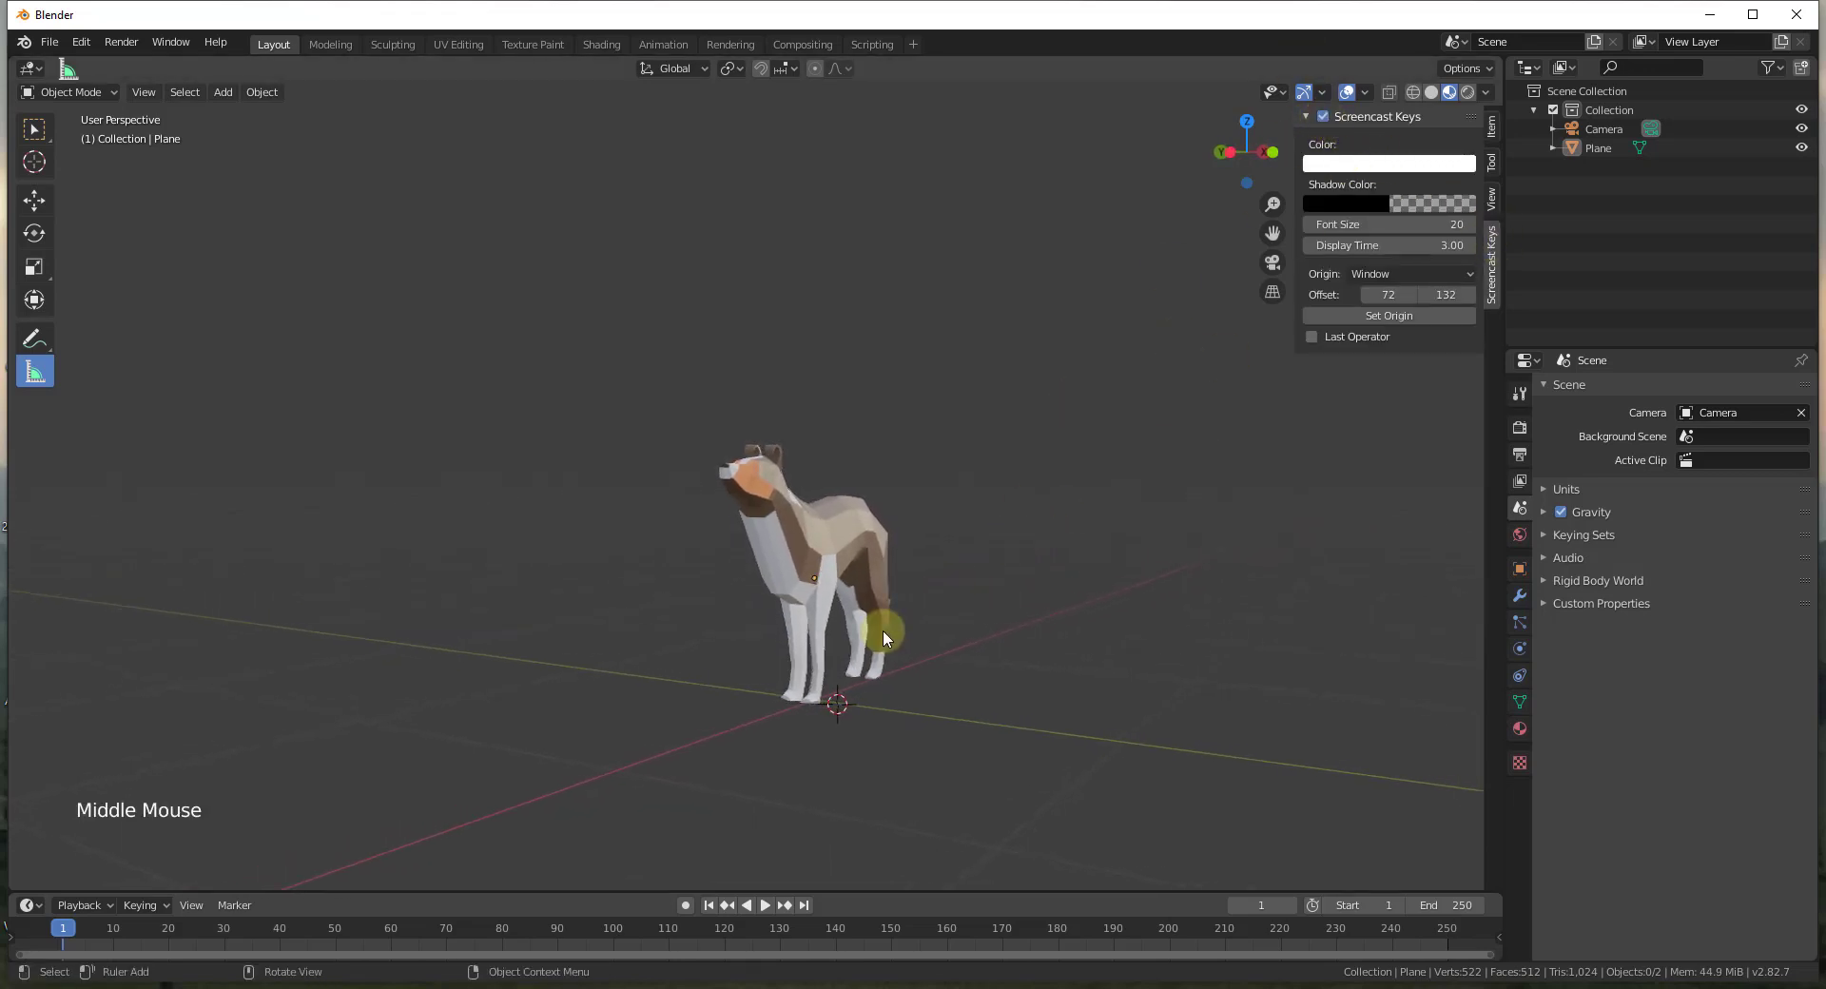
scroll(896, 626, "up", 1)
key("shift+a")
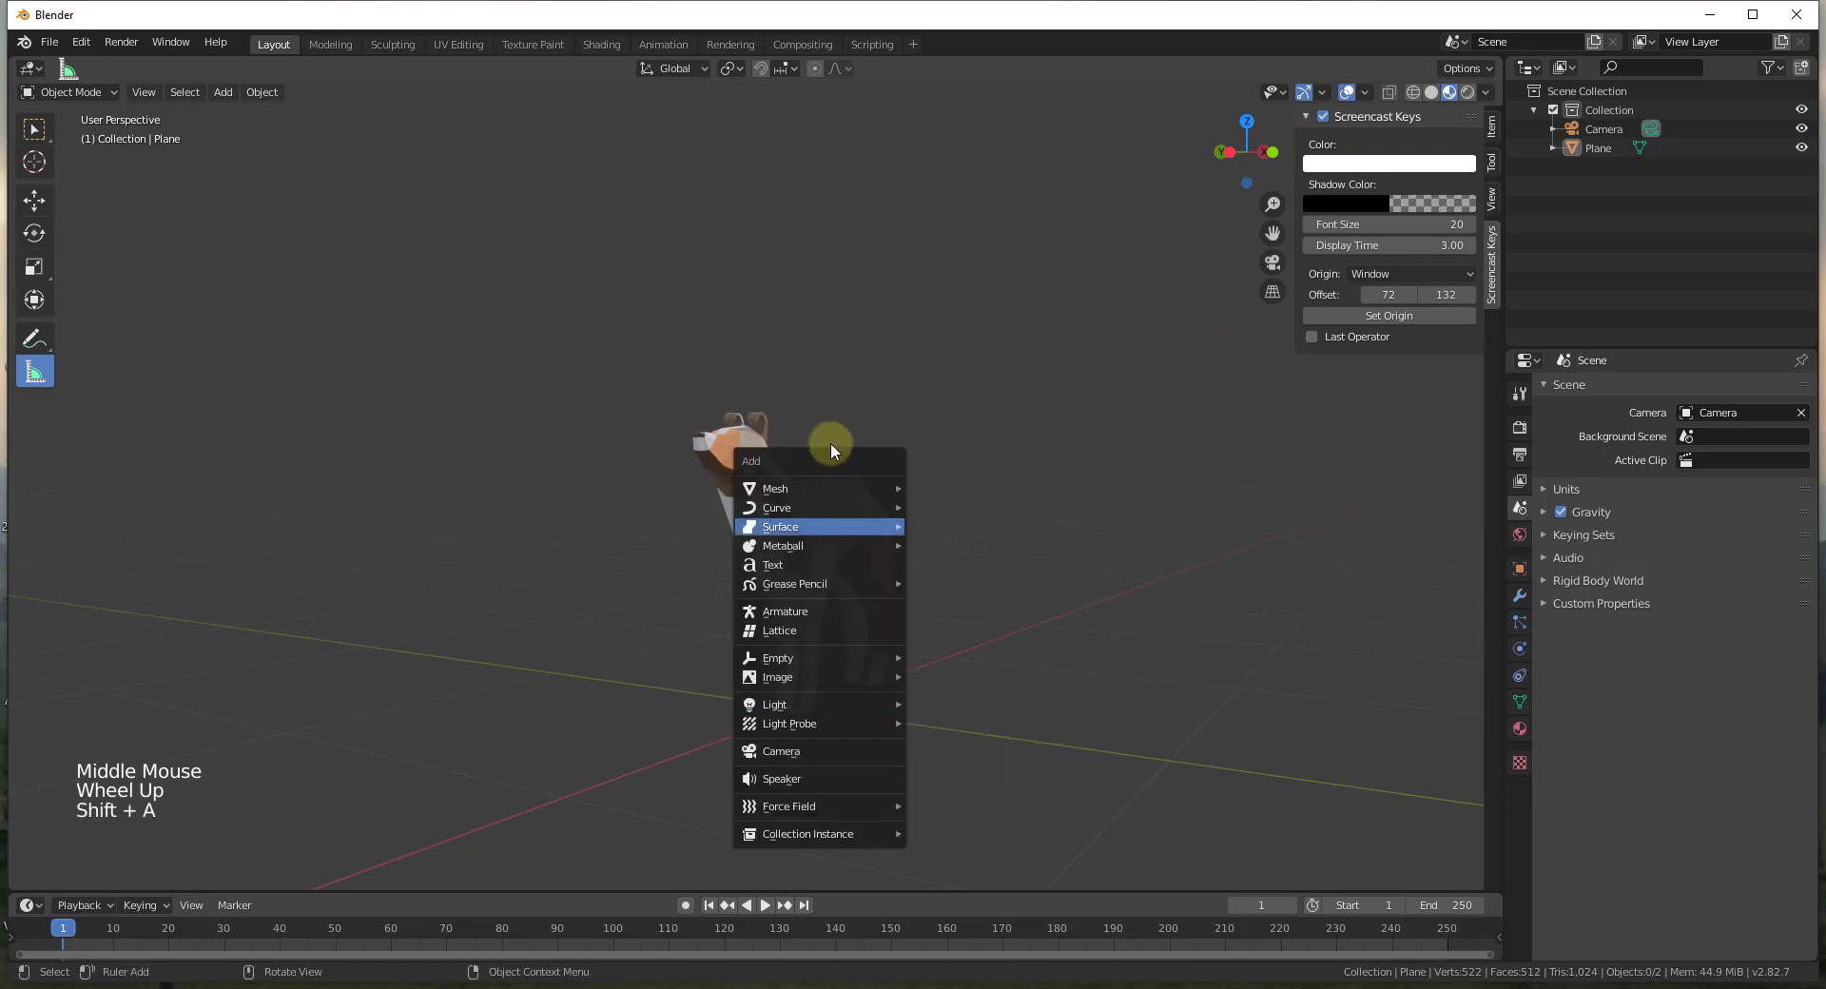
- Add a mesh plane at the dog's feet and scale it to about 3.422
mouse_move(801, 488)
left_click(971, 485)
middle_click_drag(900, 641, 882, 697)
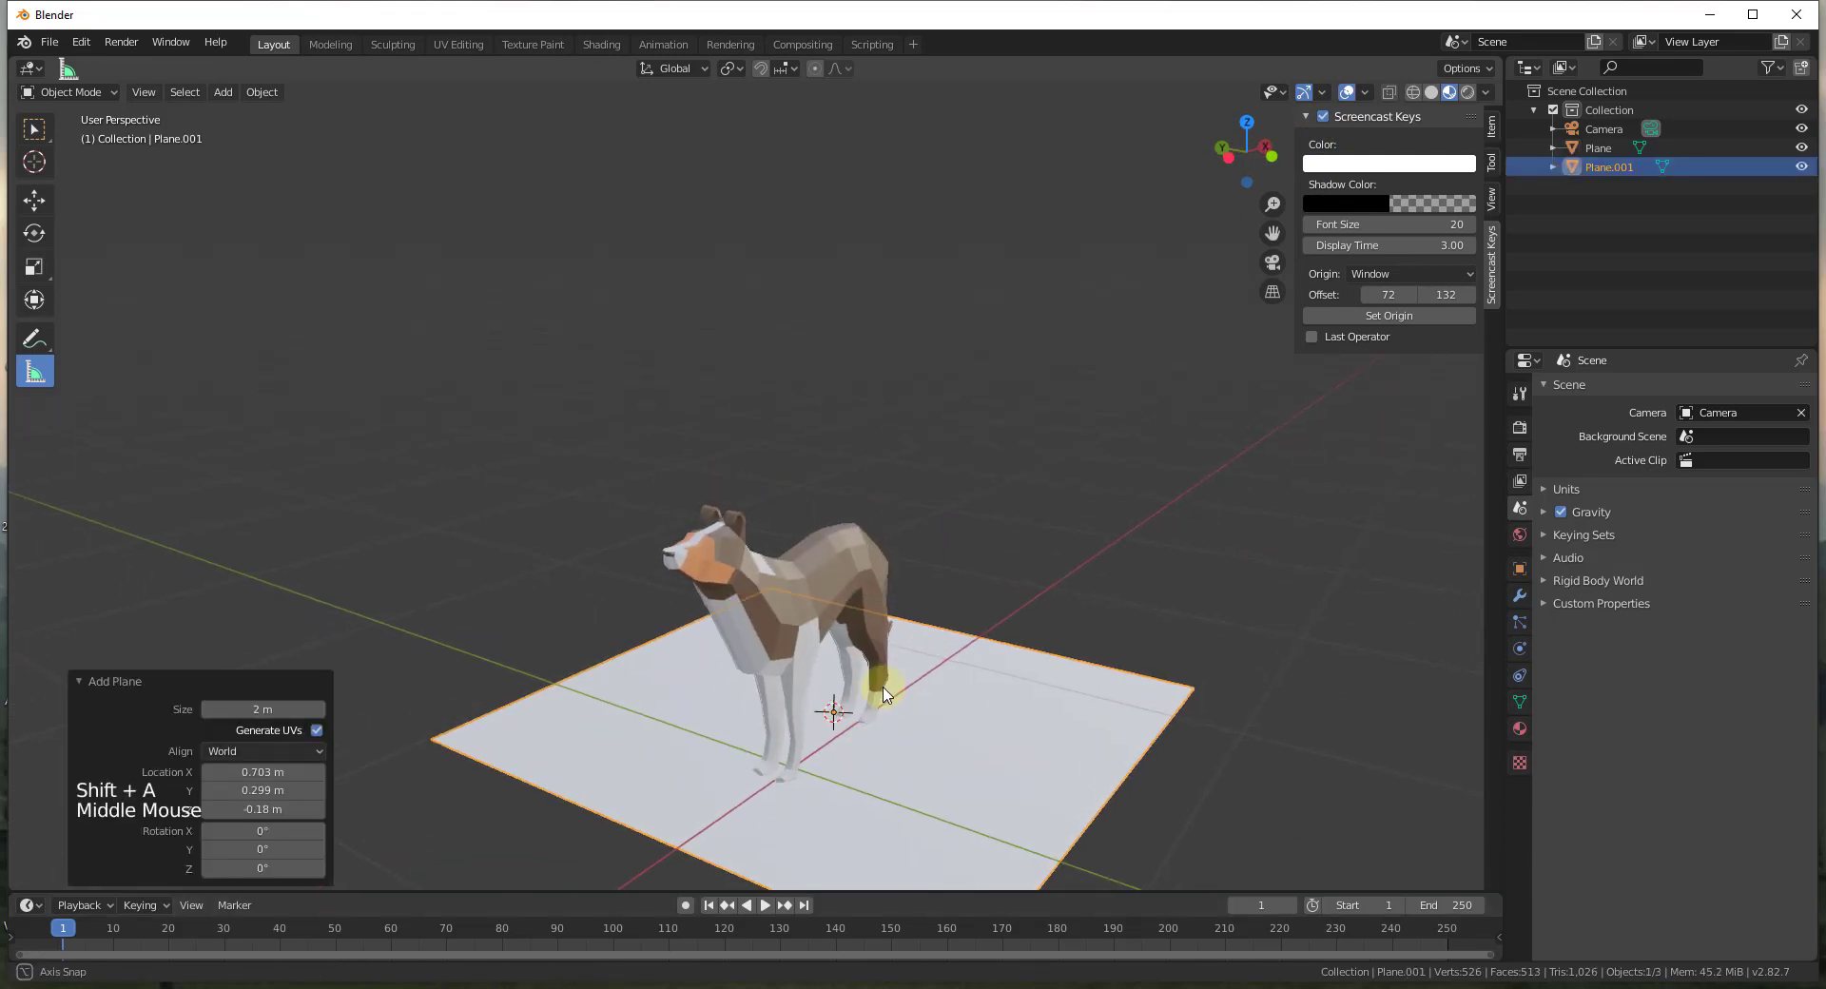
scroll(880, 685, "down", 4)
key("s")
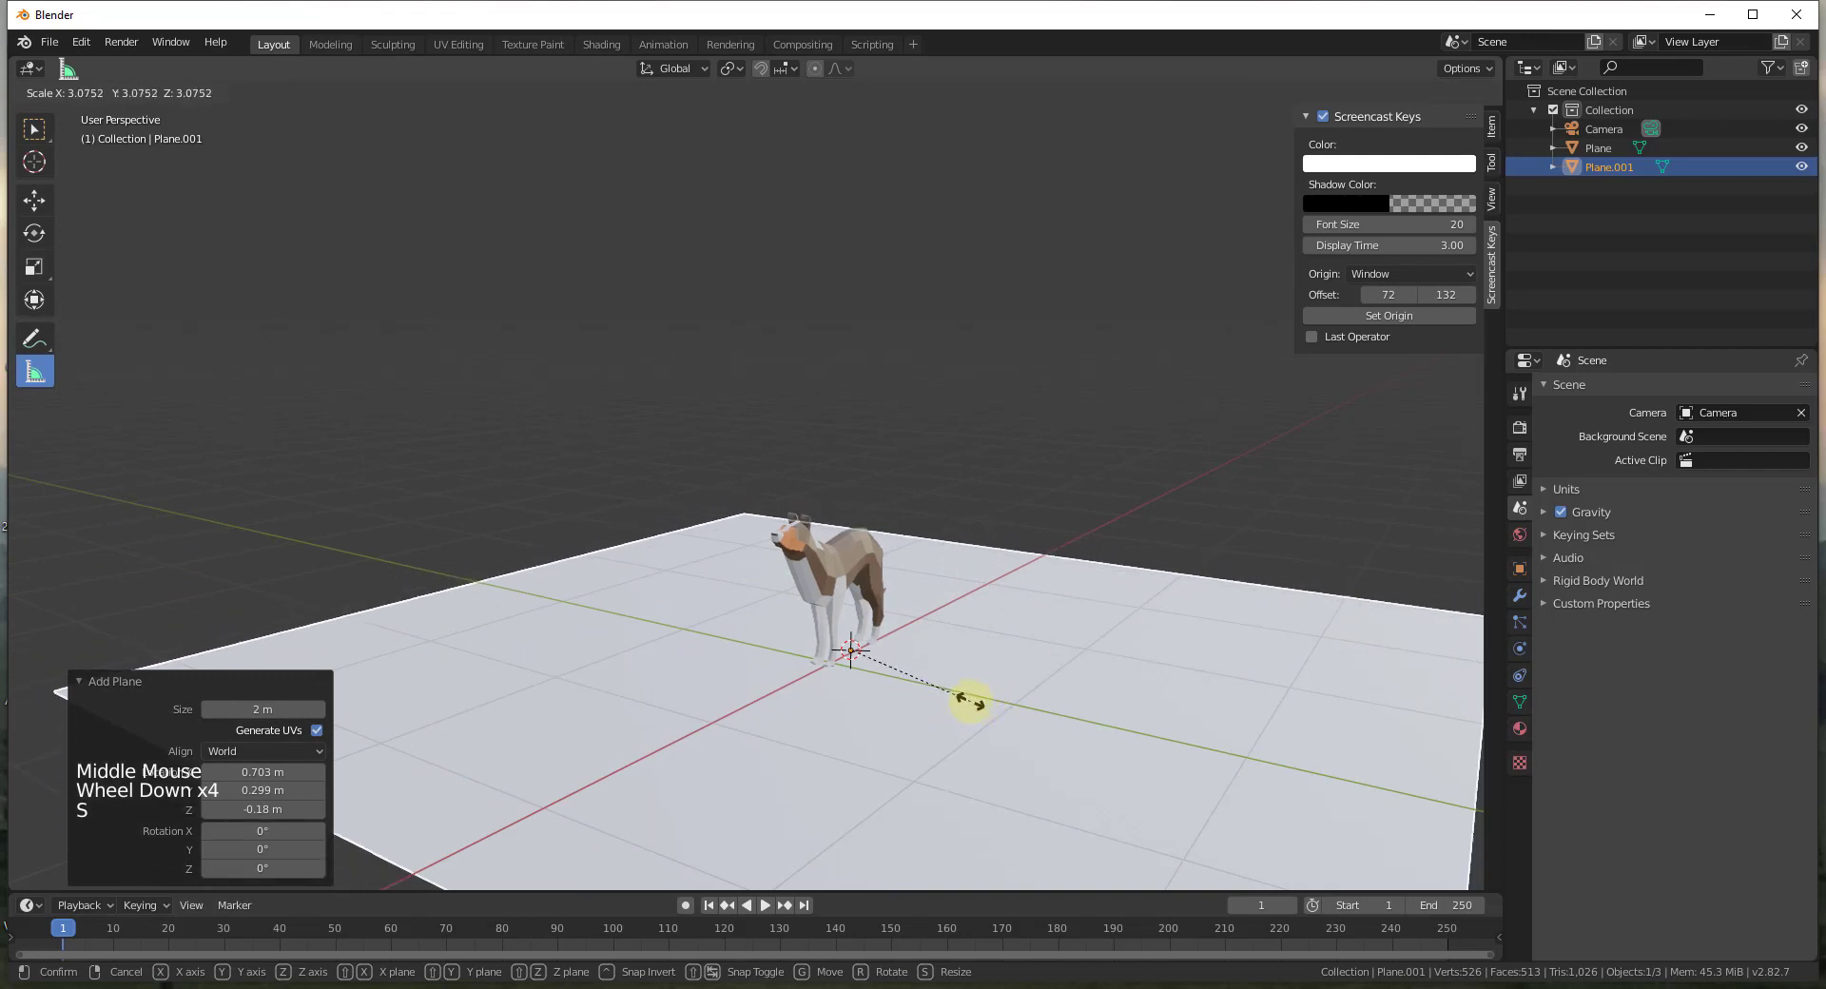
left_click(983, 701)
middle_click_drag(930, 635, 906, 580)
scroll(865, 619, "up", 4)
- Raise the floor plane 0.173 m along Z and check it from the side
key("g")
key("z")
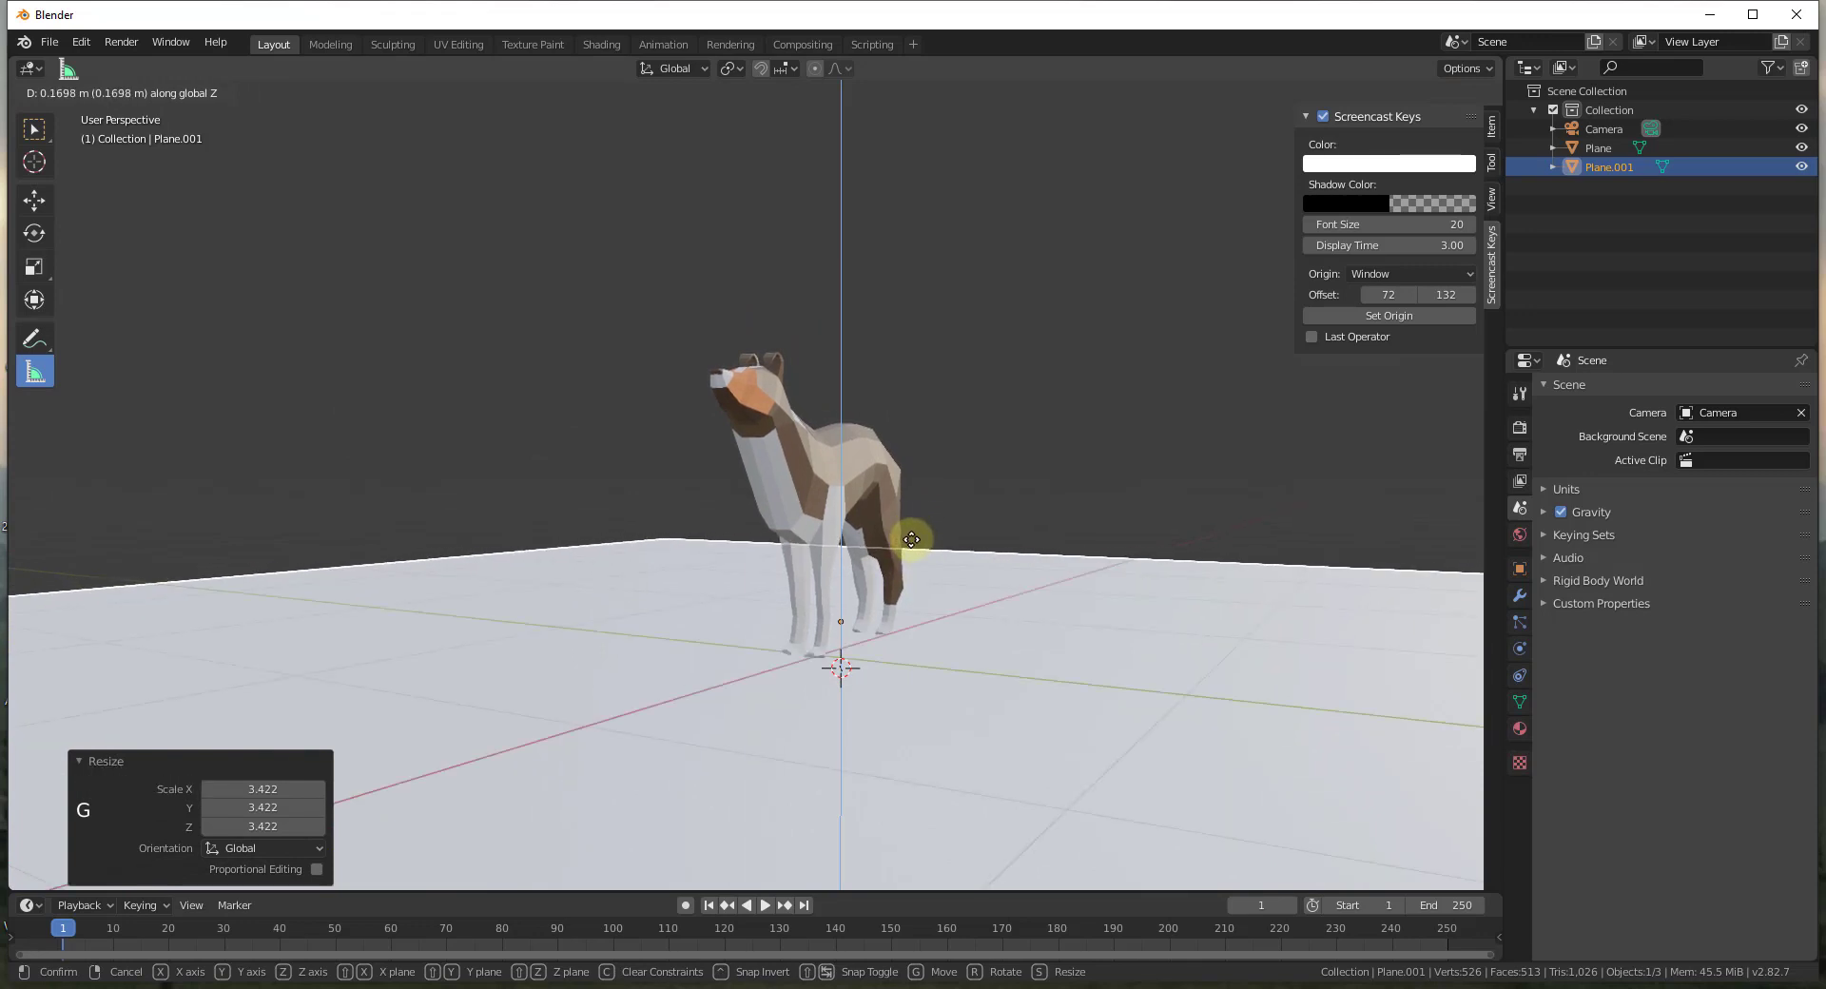
left_click(911, 539)
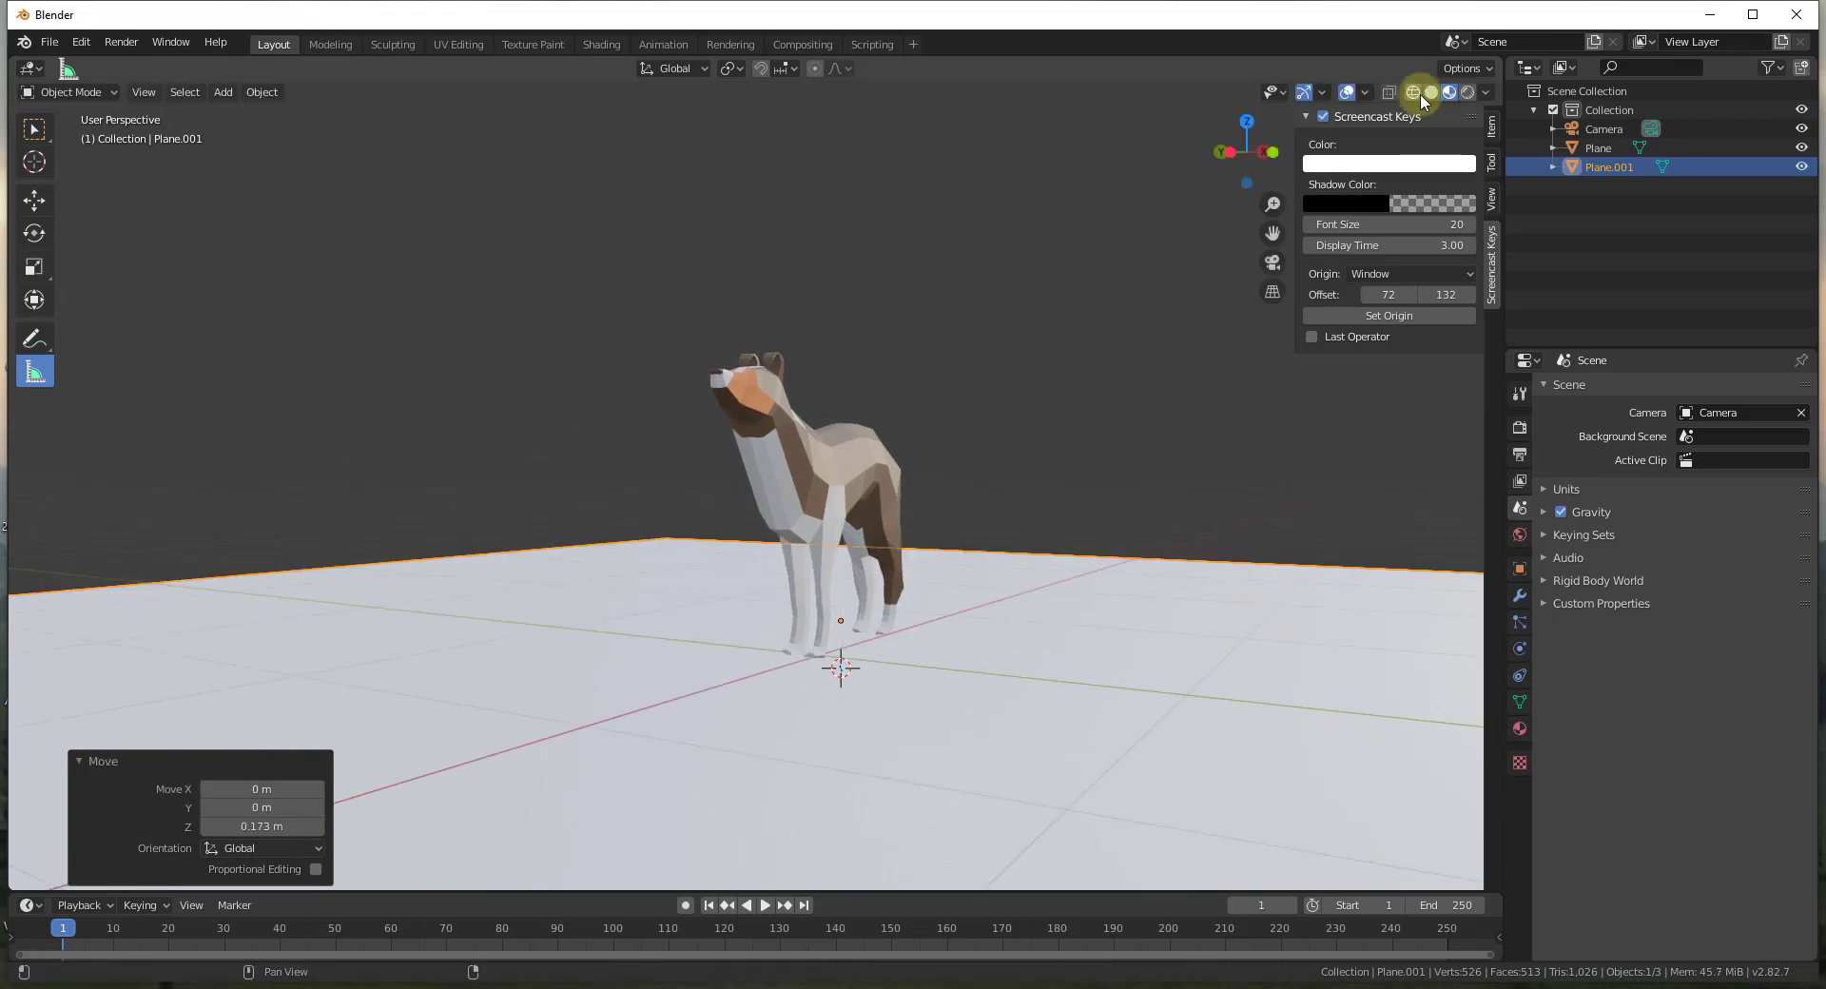
left_click(1222, 152)
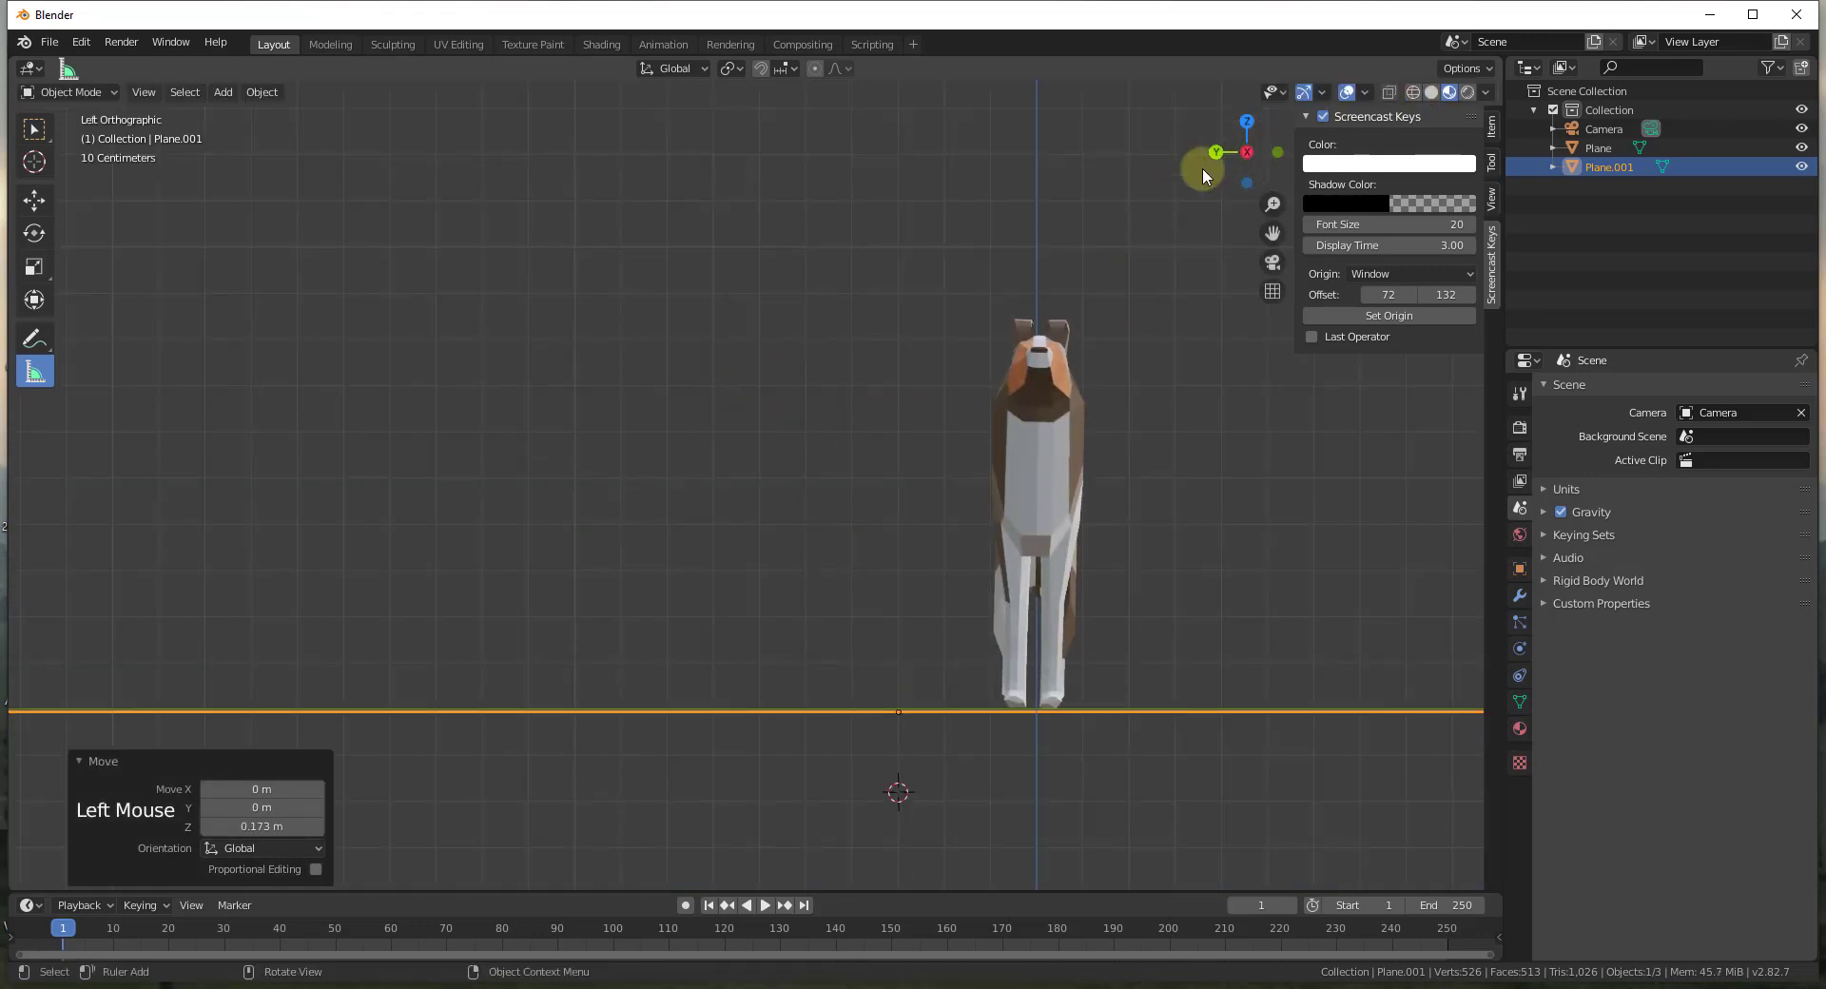
middle_click_drag(1204, 168, 799, 650)
scroll(893, 505, "down", 2)
- Reposition the 3D cursor at the dog's feet
right_click(810, 645, "shift")
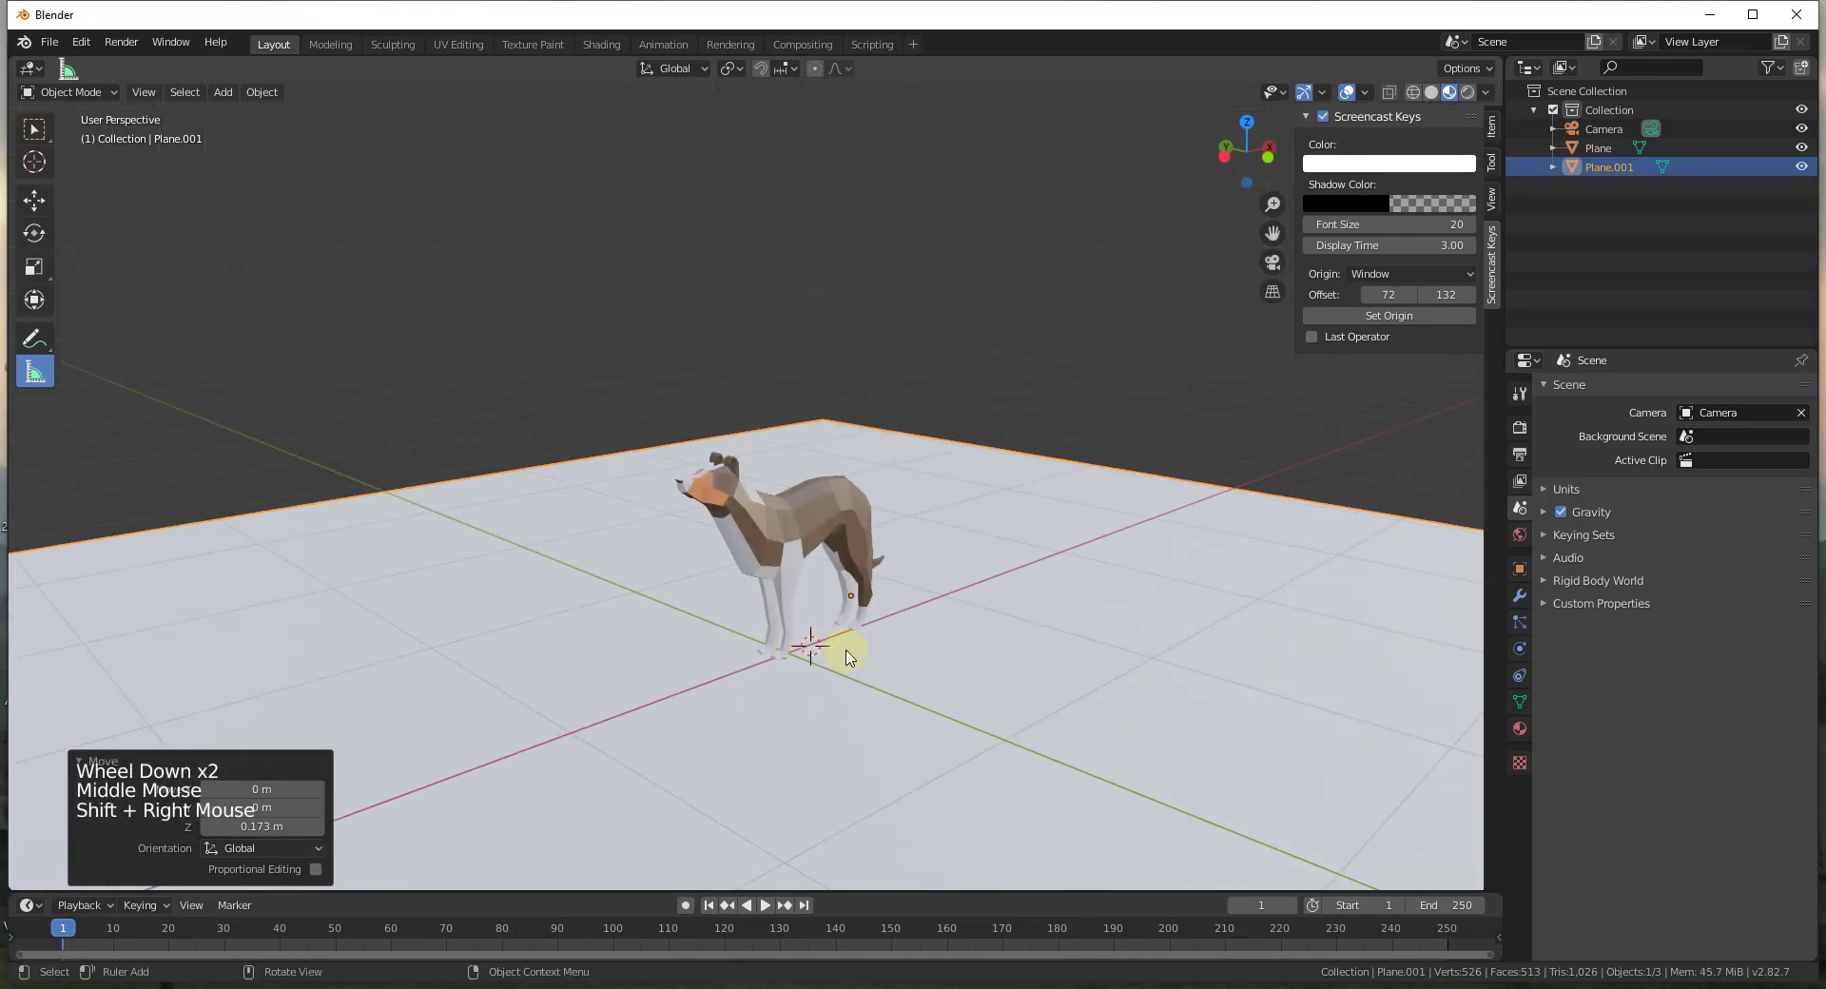
middle_click_drag(863, 648, 807, 658)
scroll(808, 654, "up", 2)
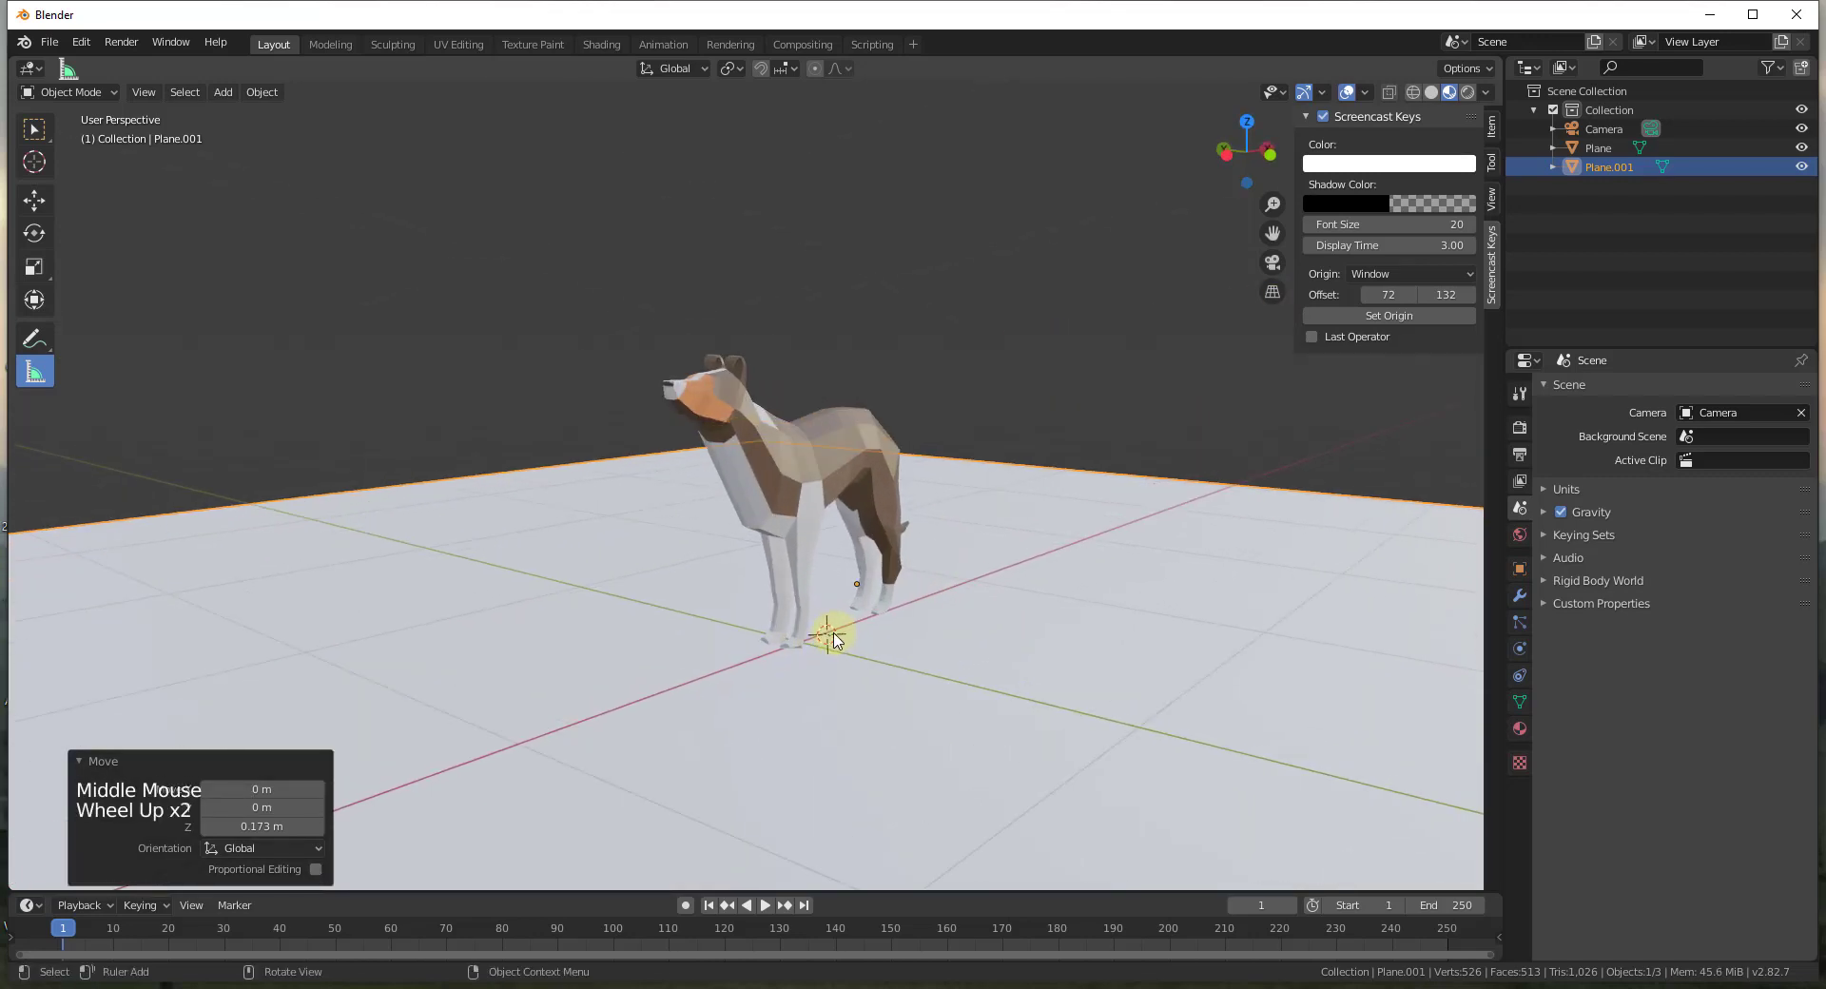
key("shift+a")
- Add a second plane and lift it 1.12 m along Z above the dog
mouse_move(813, 630)
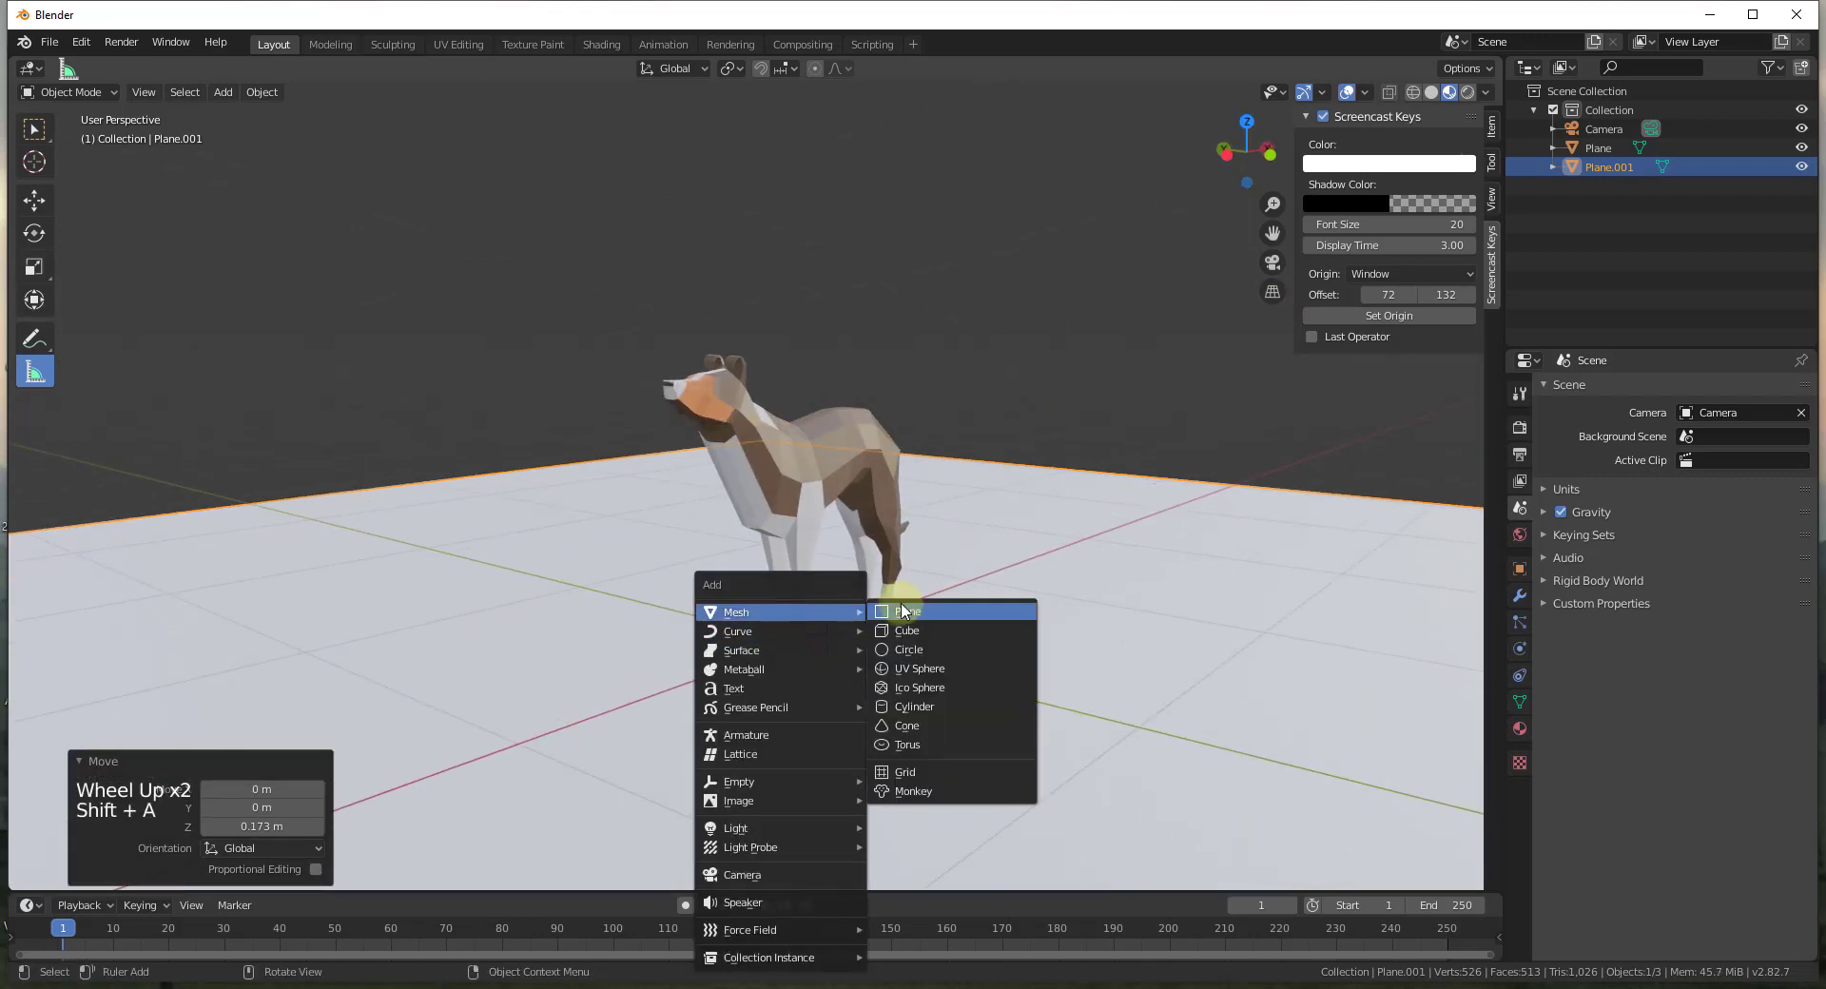
left_click(914, 614)
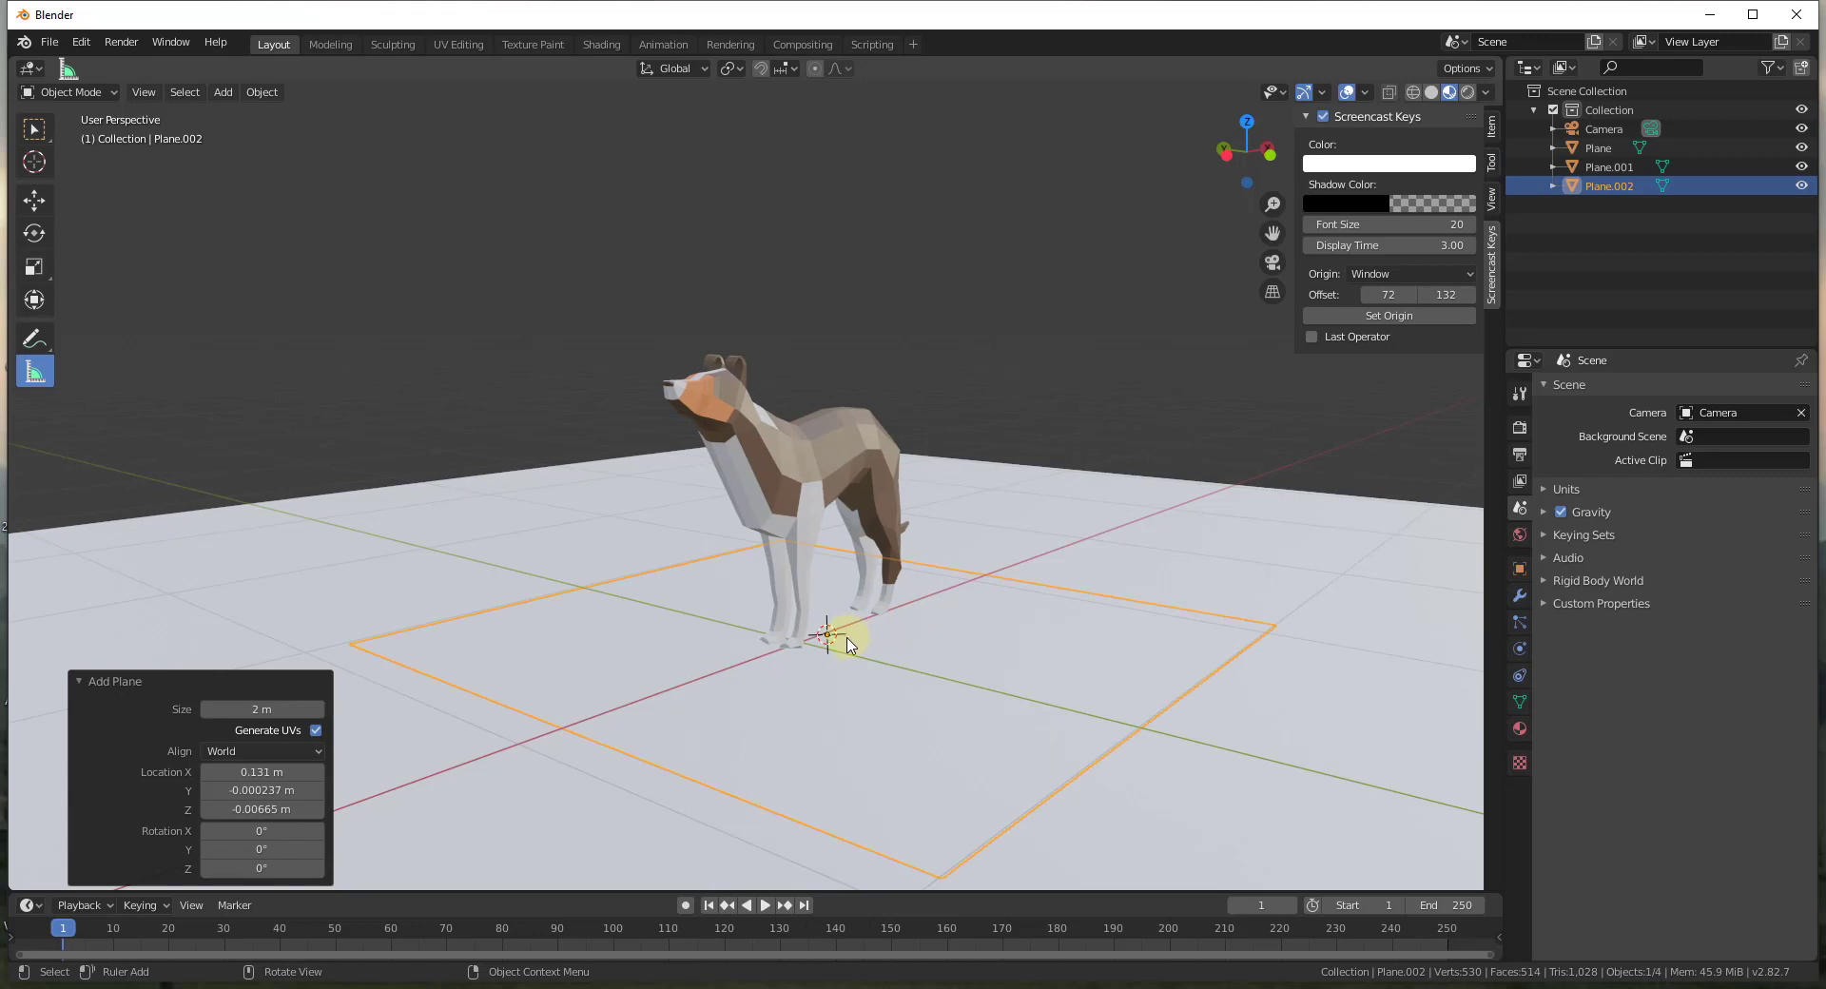
key("g")
key("z")
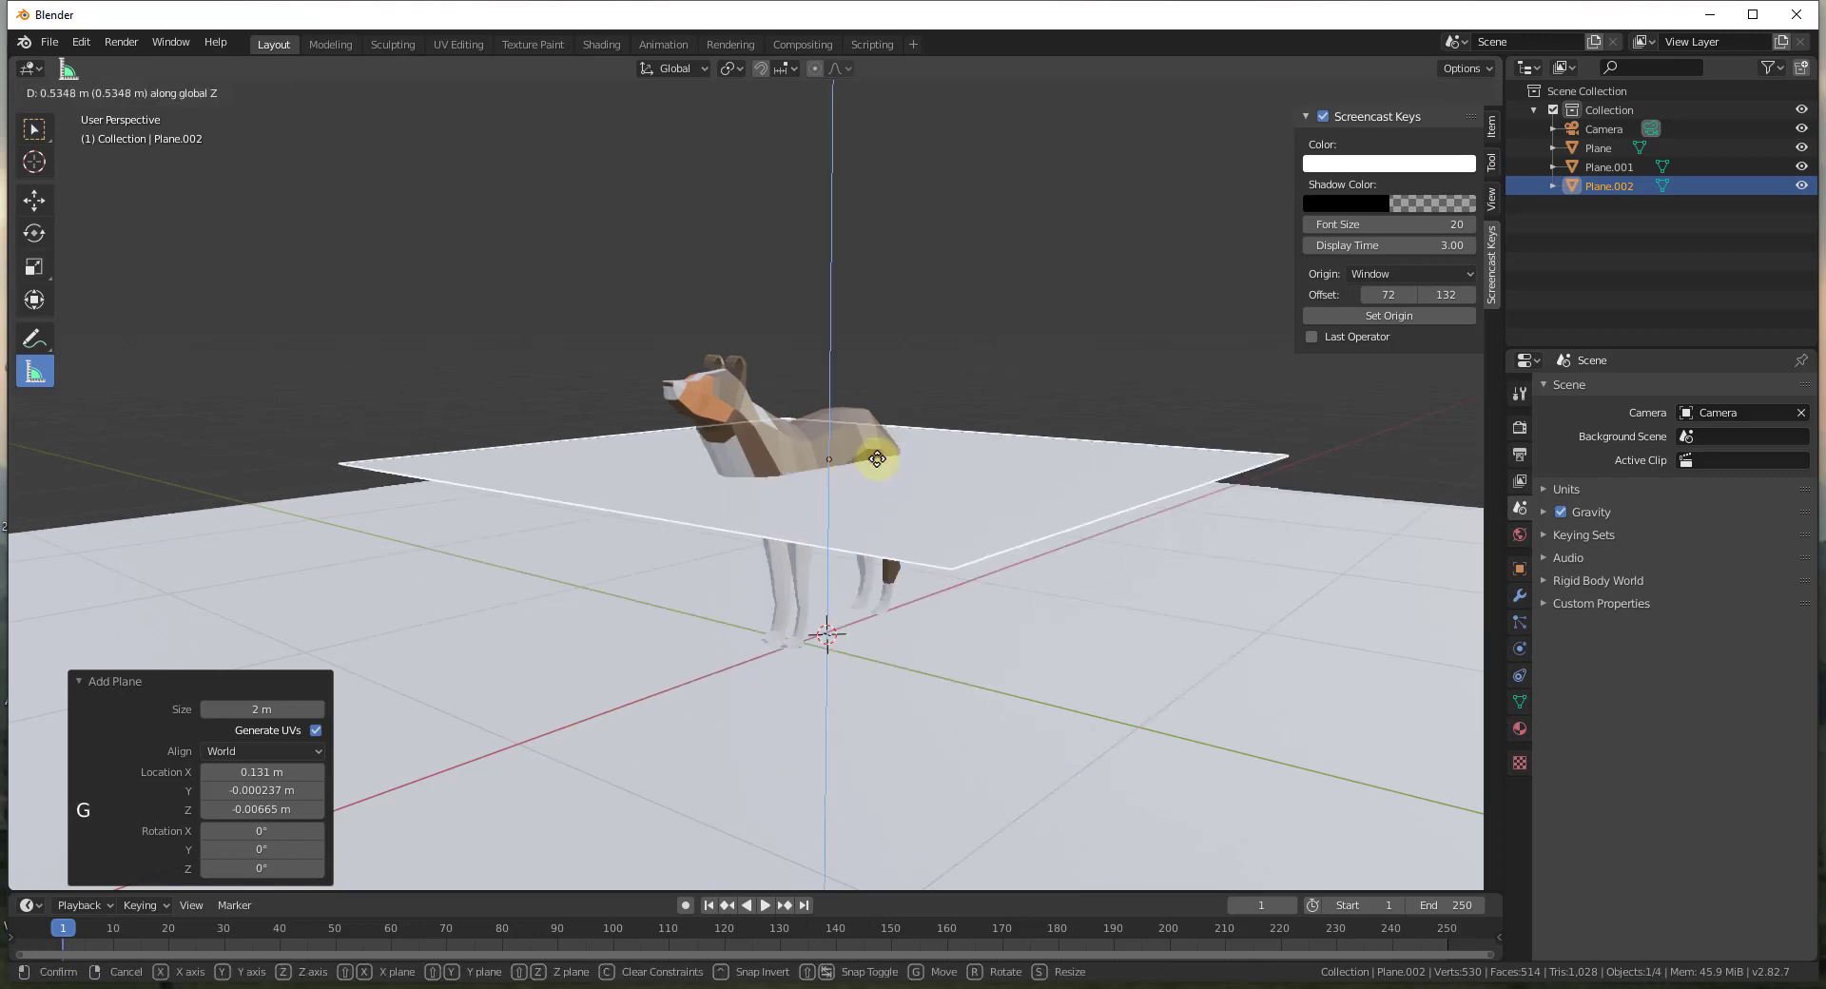
left_click(913, 271)
middle_click_drag(906, 318, 868, 407)
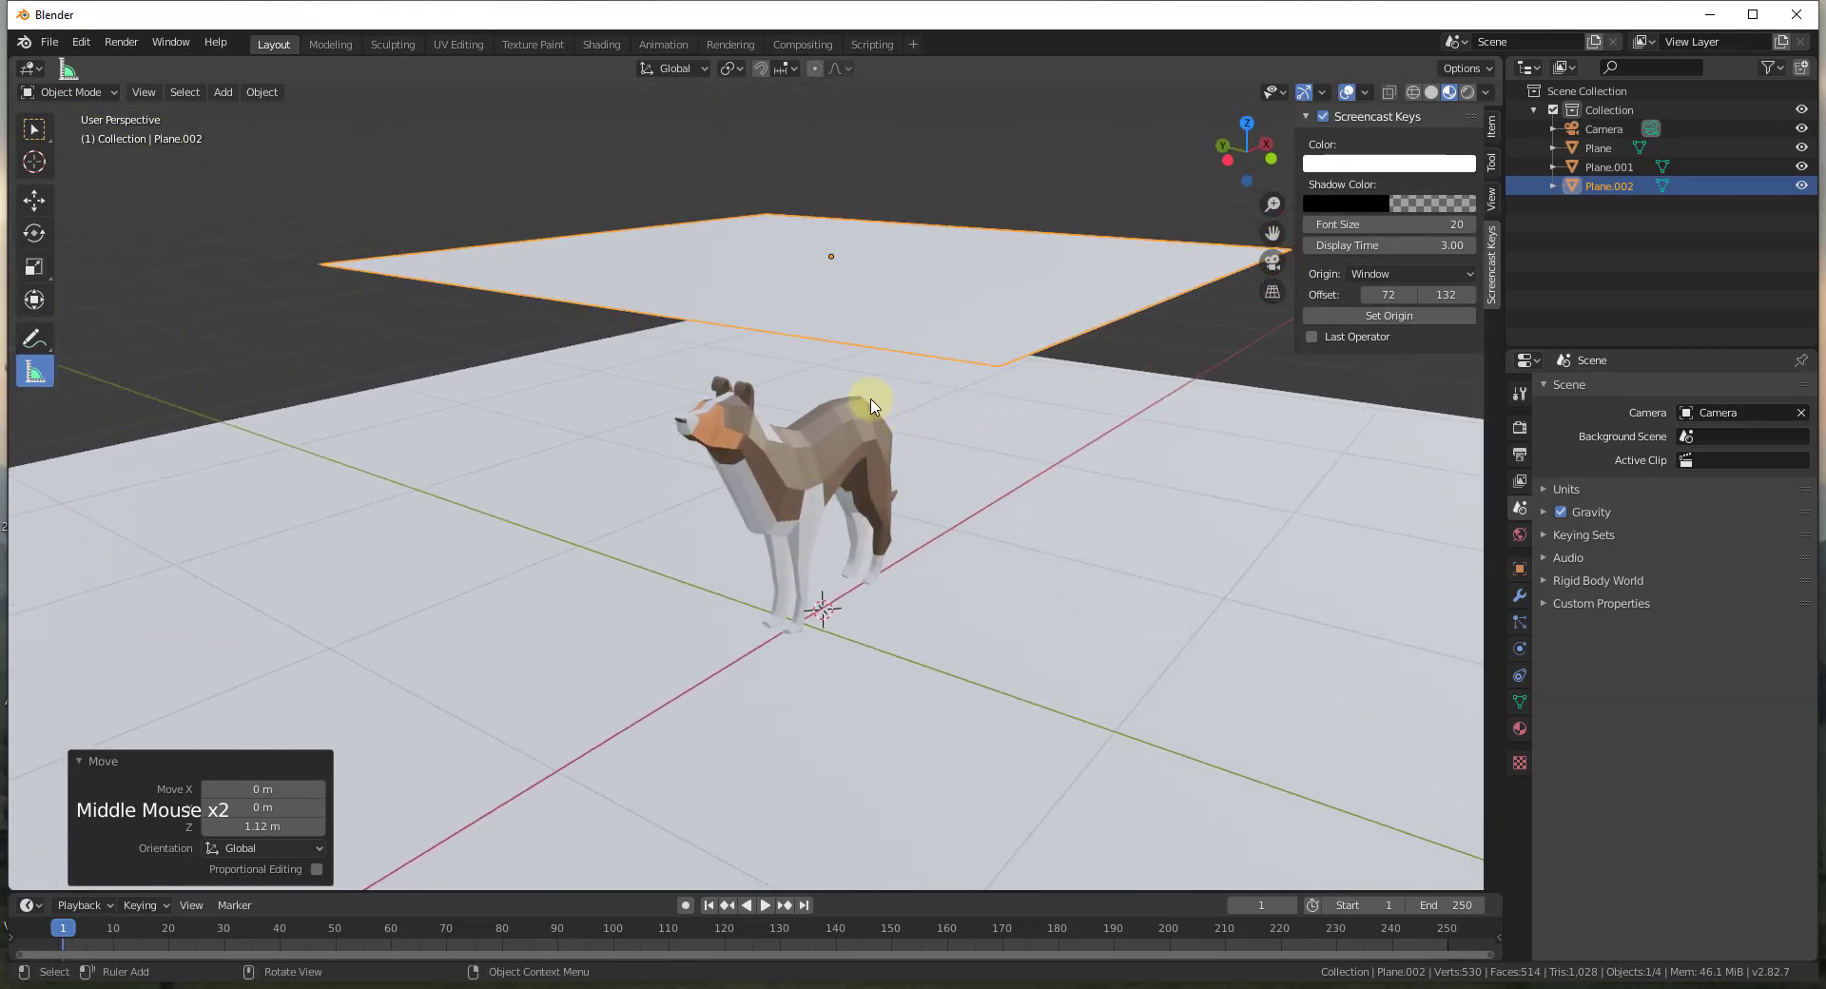
- Hide the 3D view sidebar
left_click(1491, 248)
key("n")
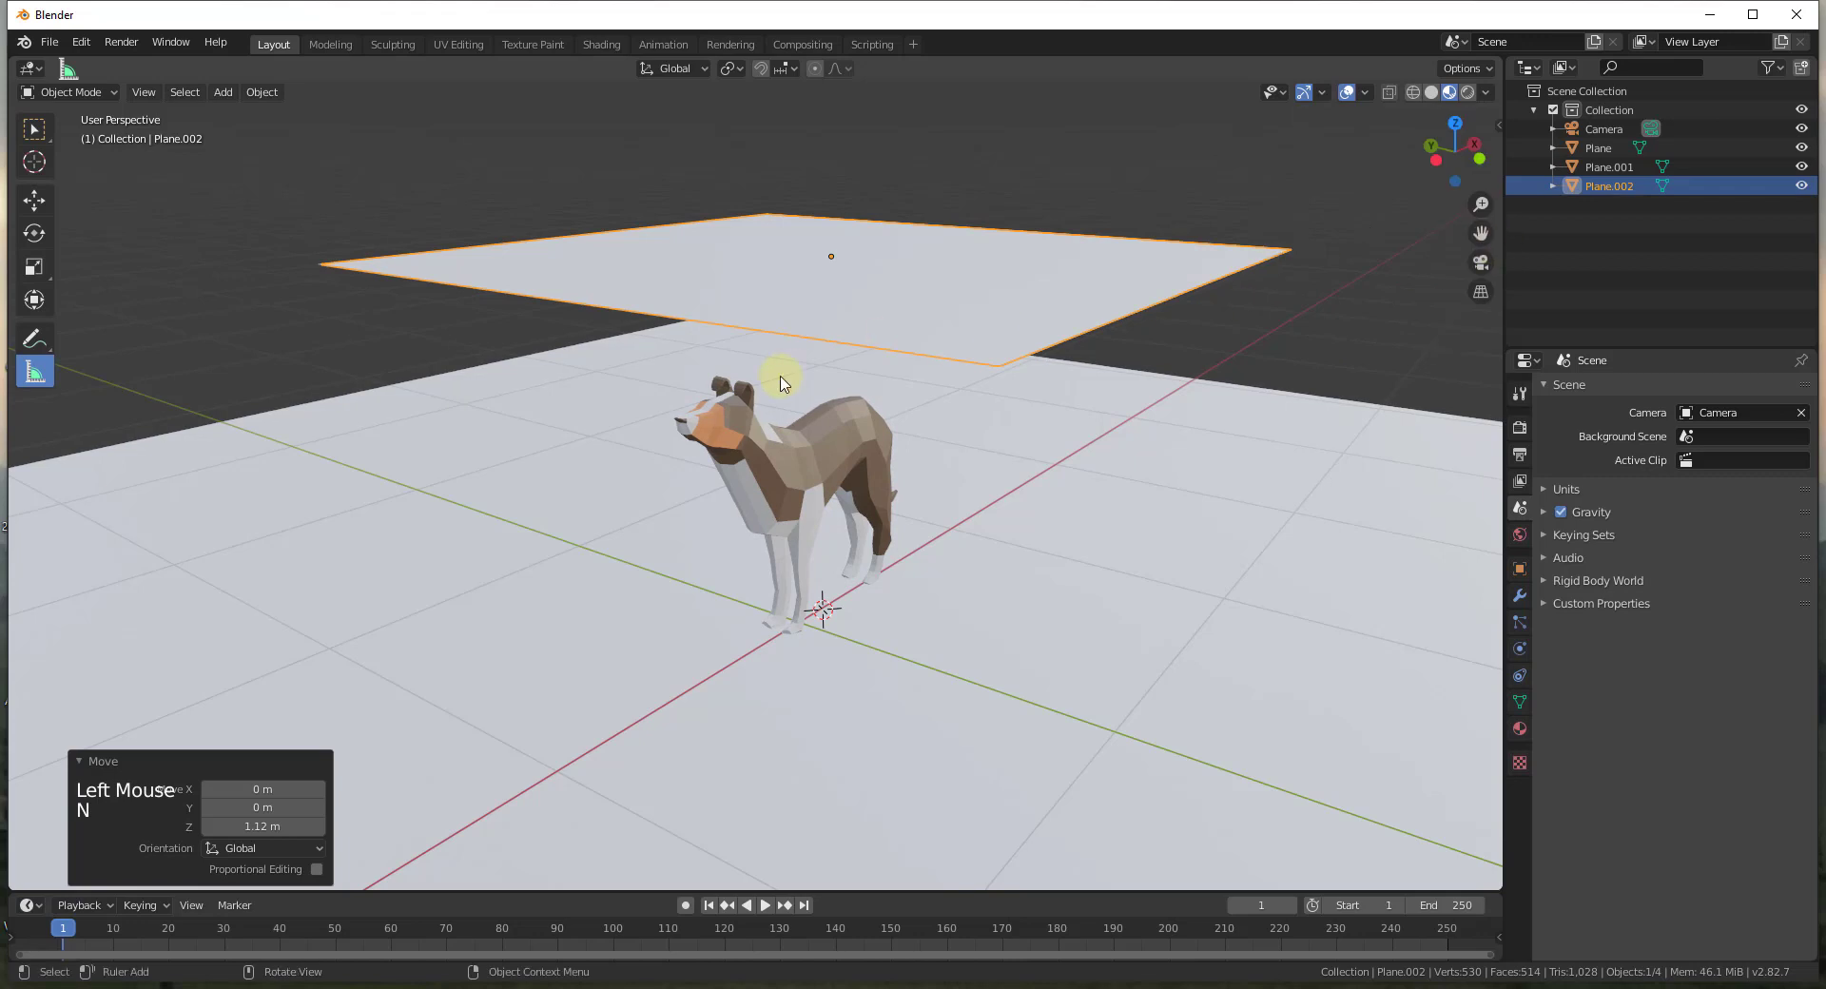
middle_click_drag(782, 380, 812, 328)
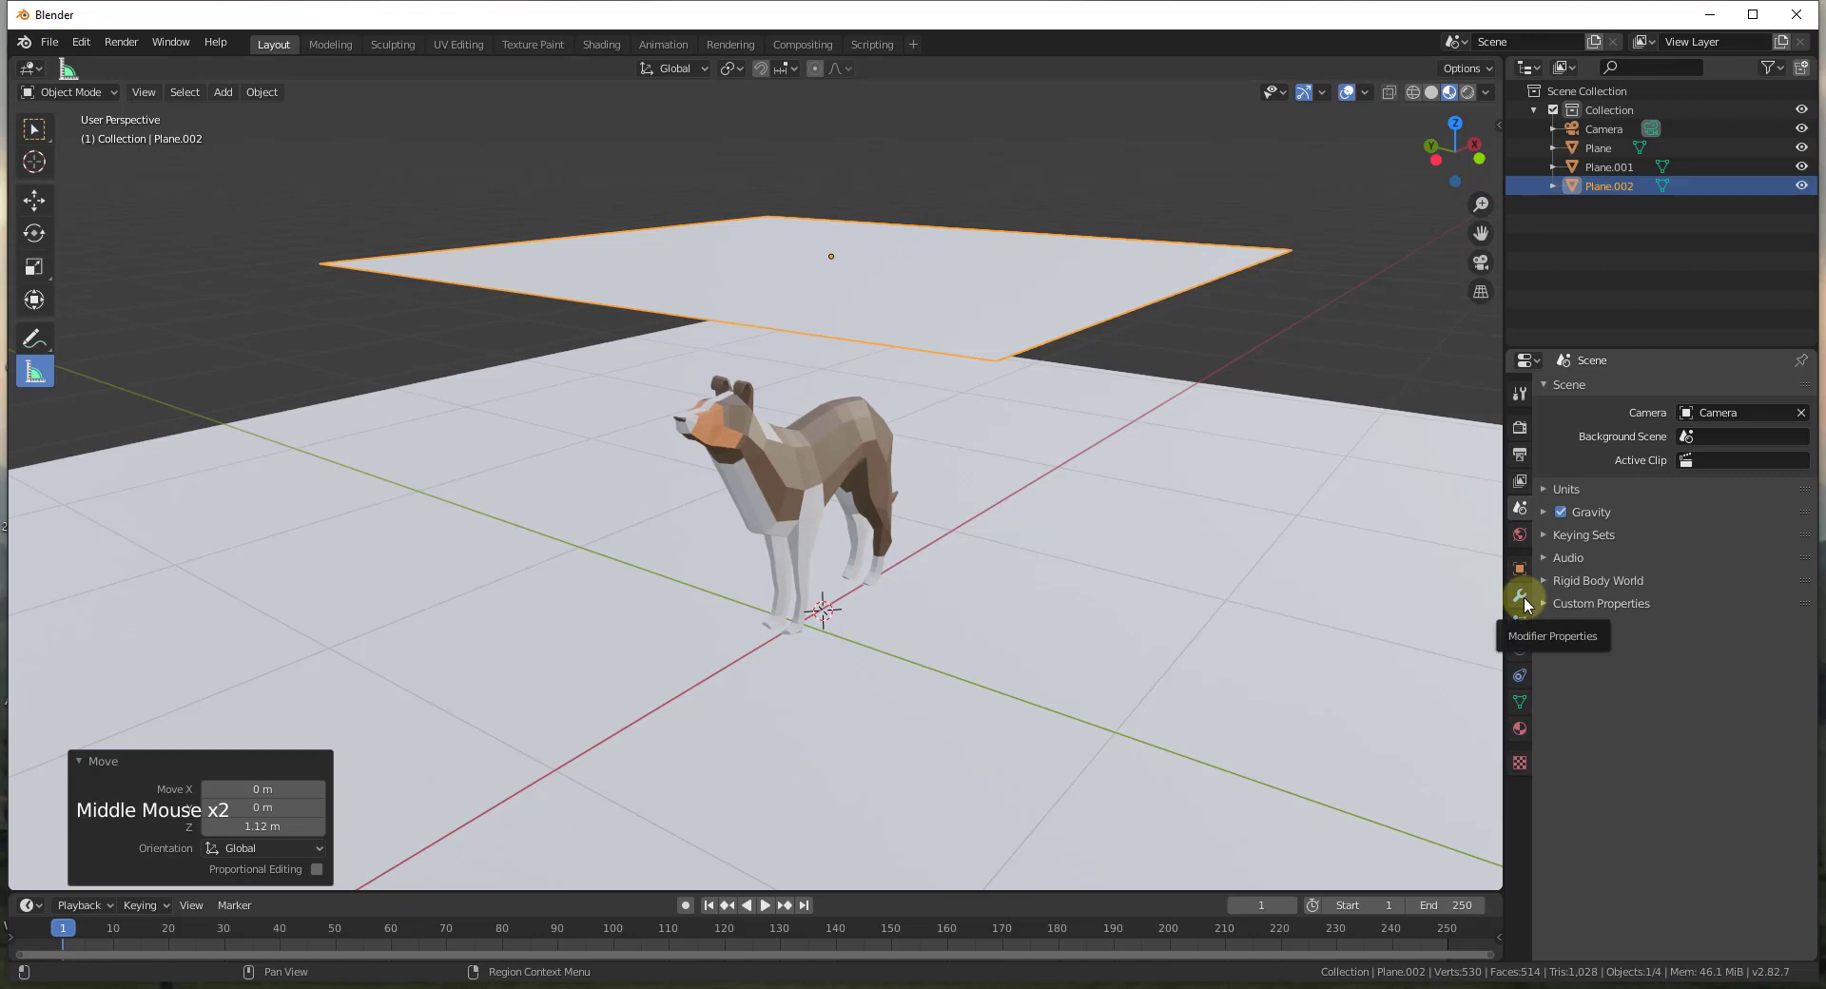
- Add a Cloth modifier from the Simulate list to Plane.002
left_click(1519, 597)
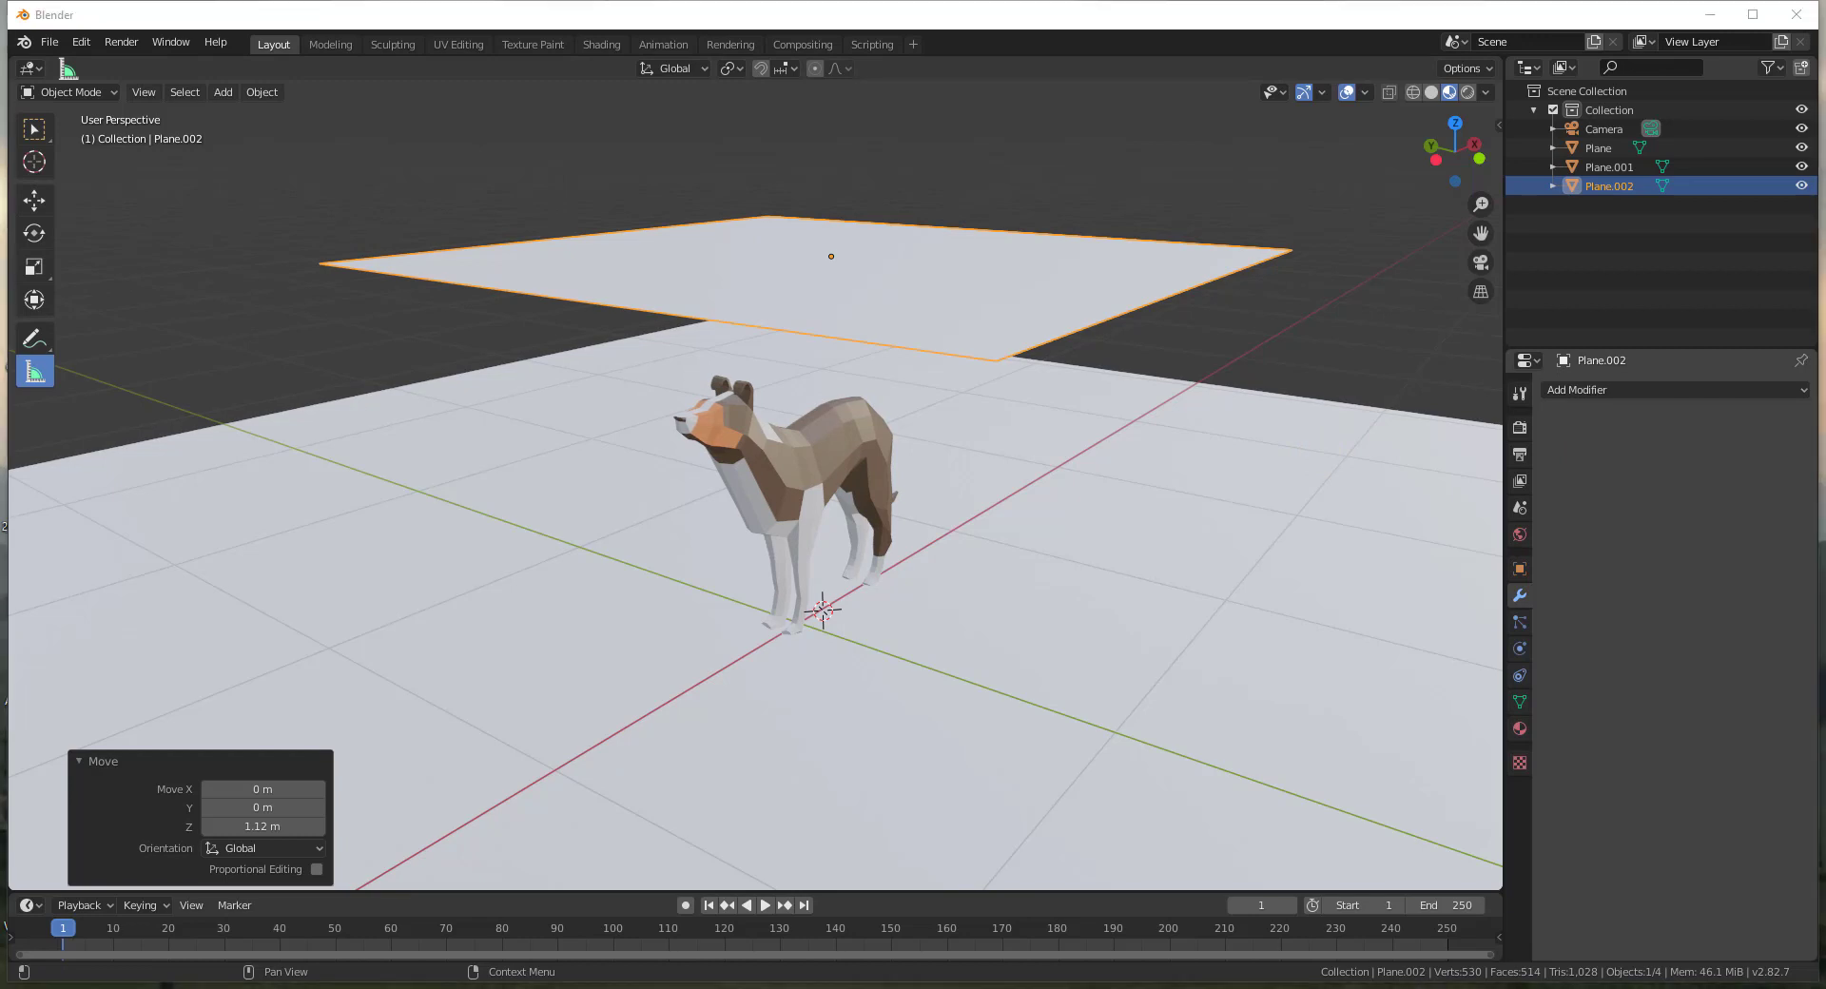
middle_click_drag(1060, 395, 1031, 254)
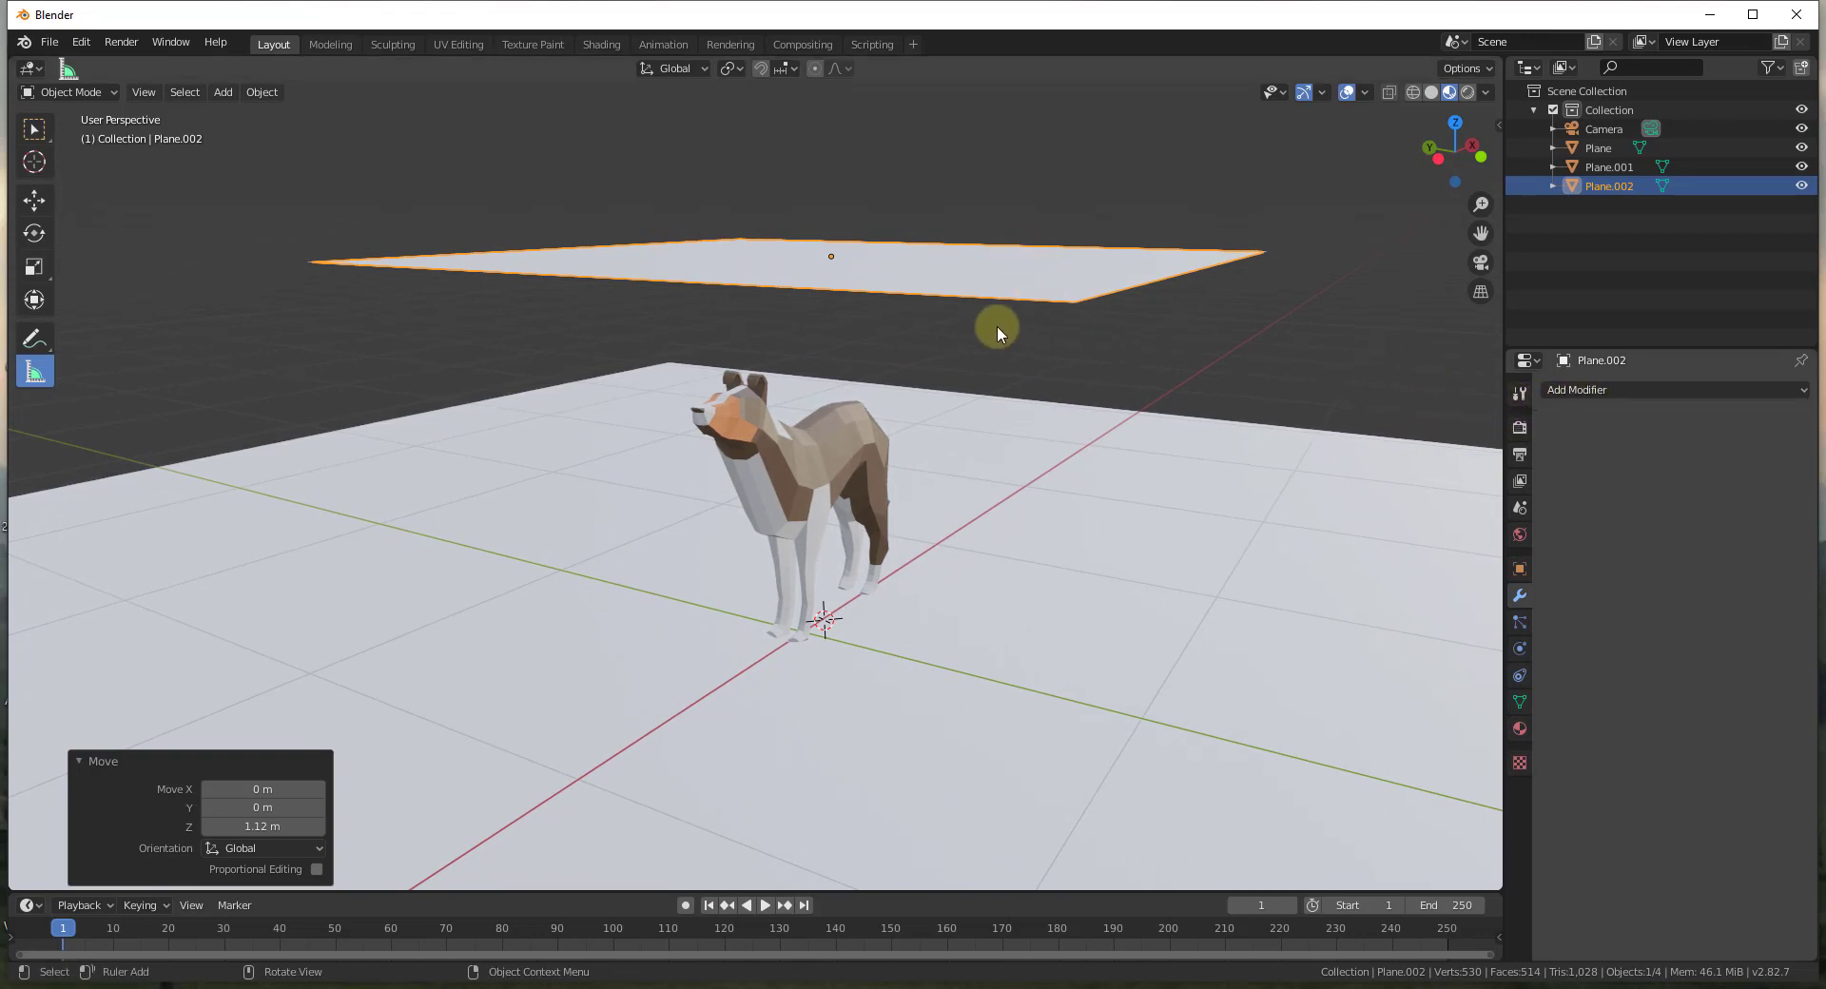
middle_click_drag(950, 273, 631, 238)
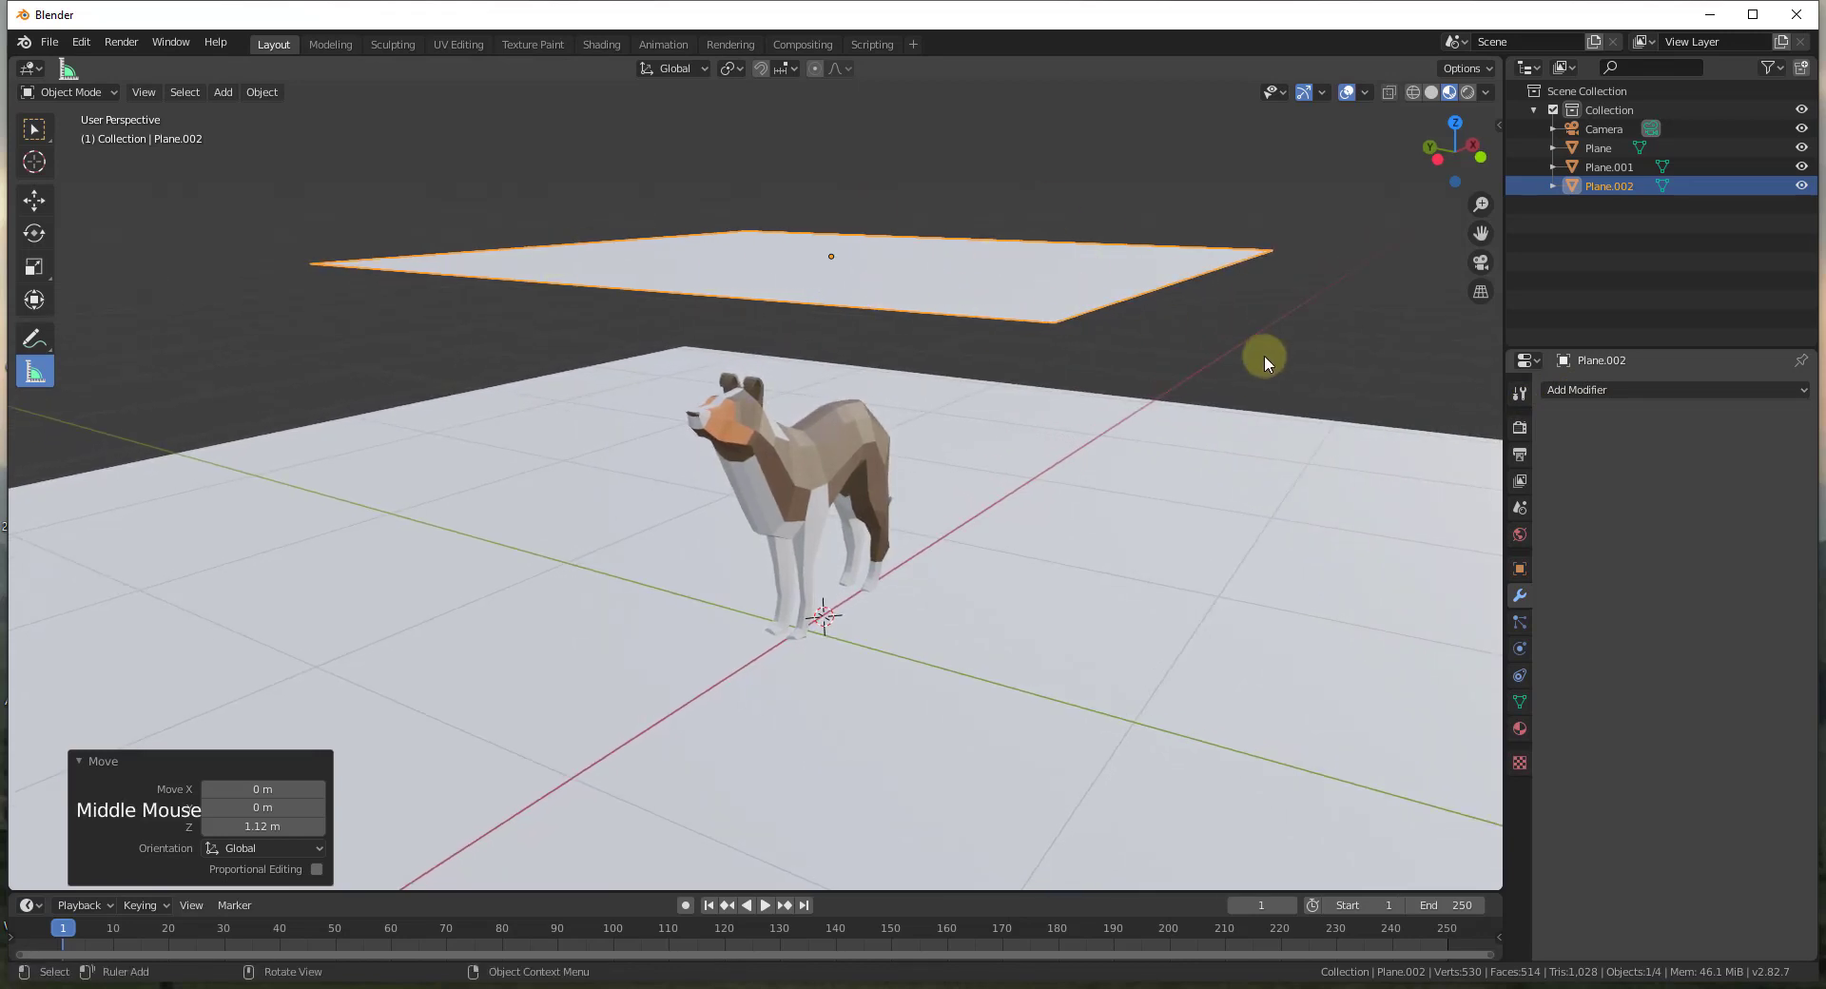
left_click(1584, 390)
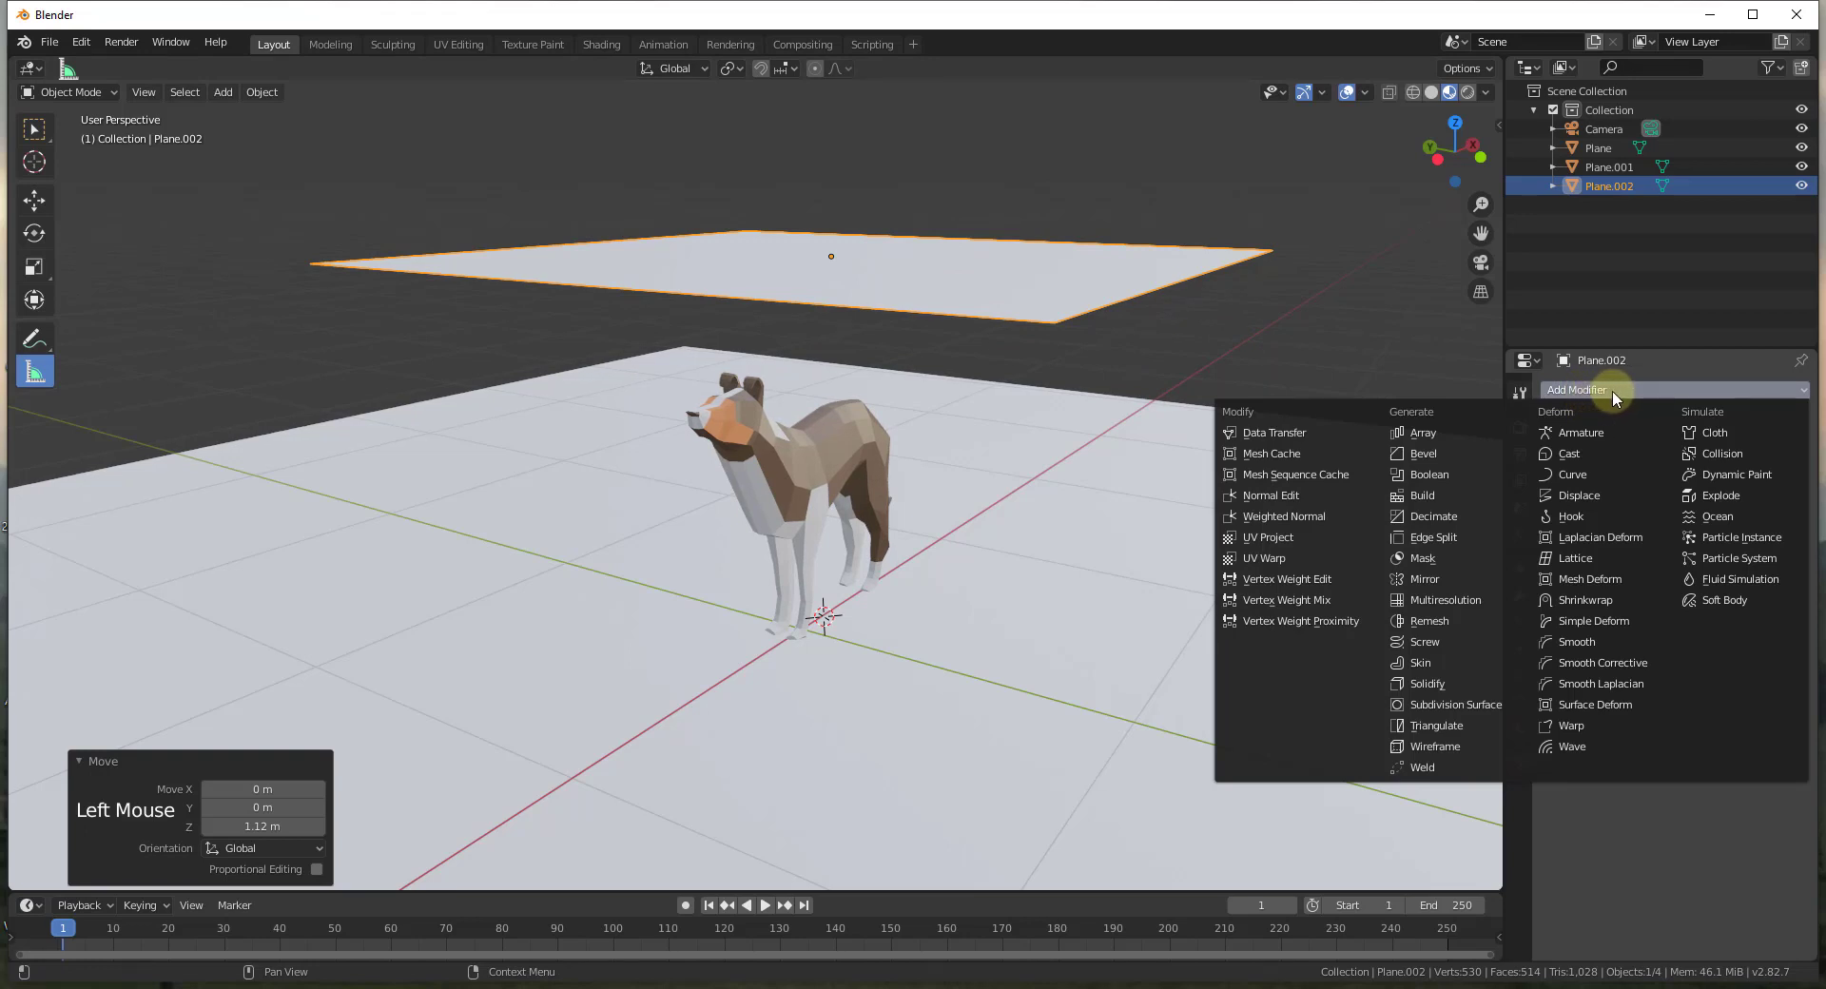
left_click(1731, 431)
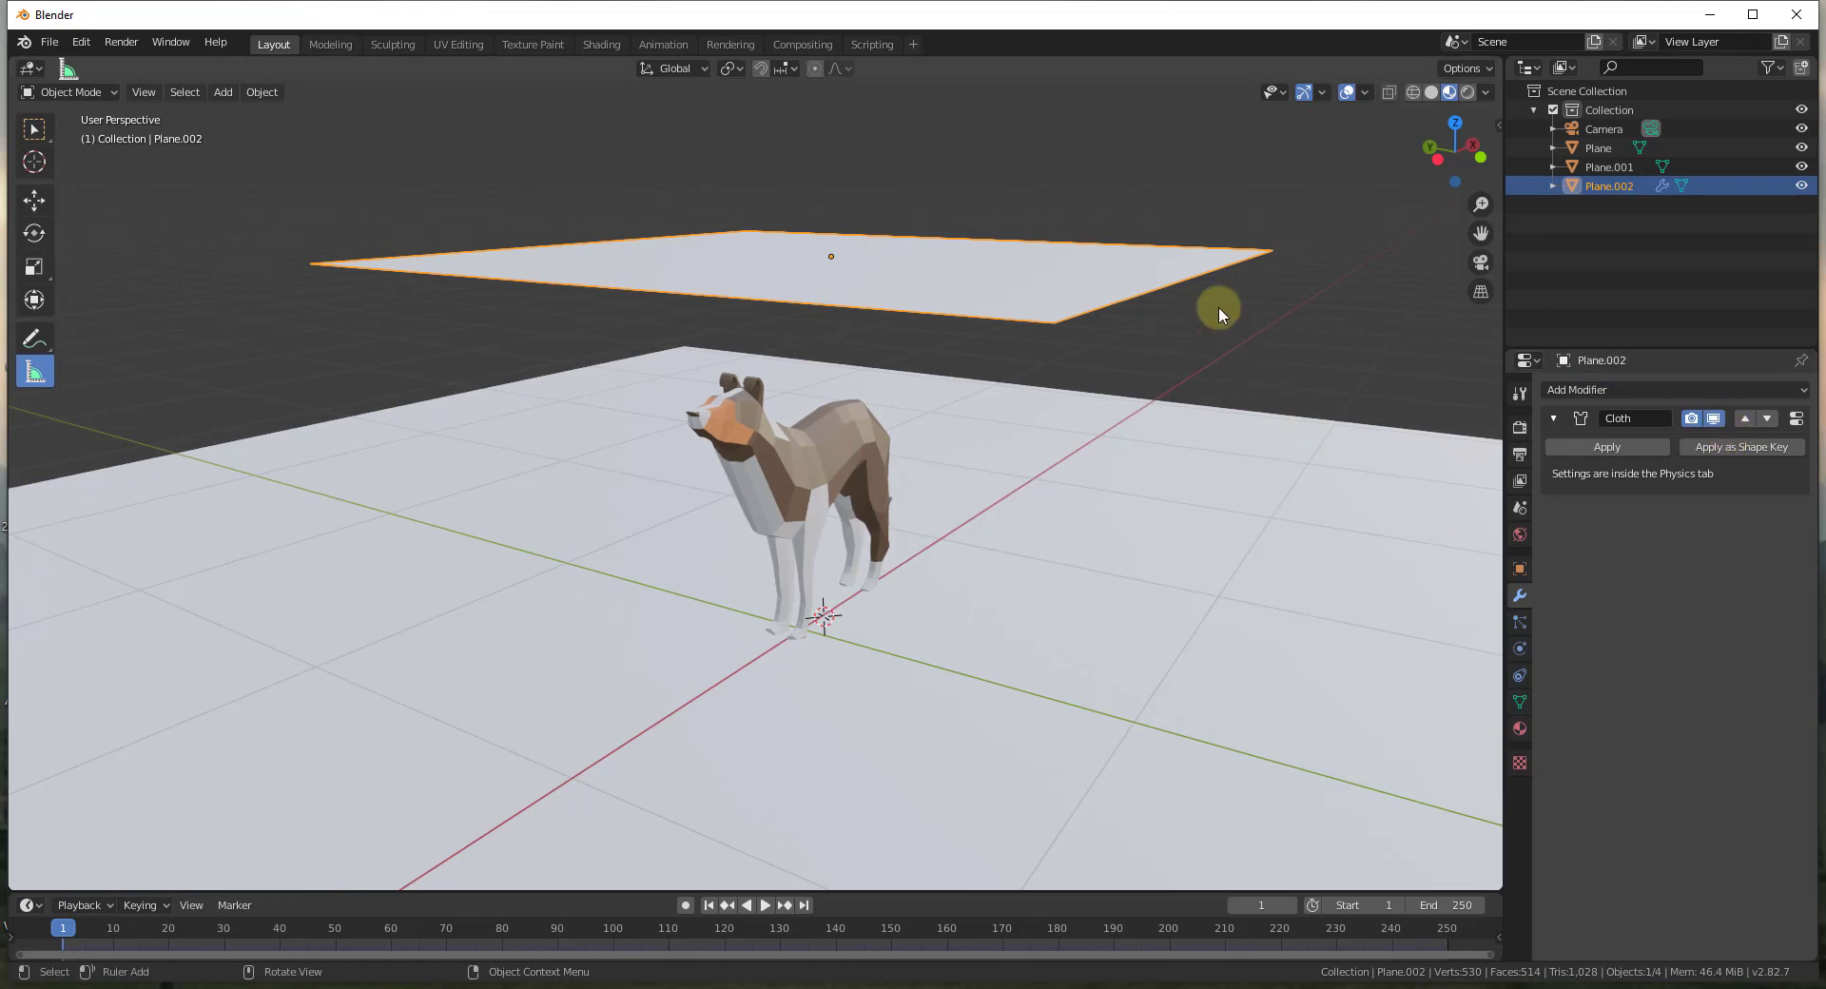
middle_click_drag(1218, 306, 808, 218)
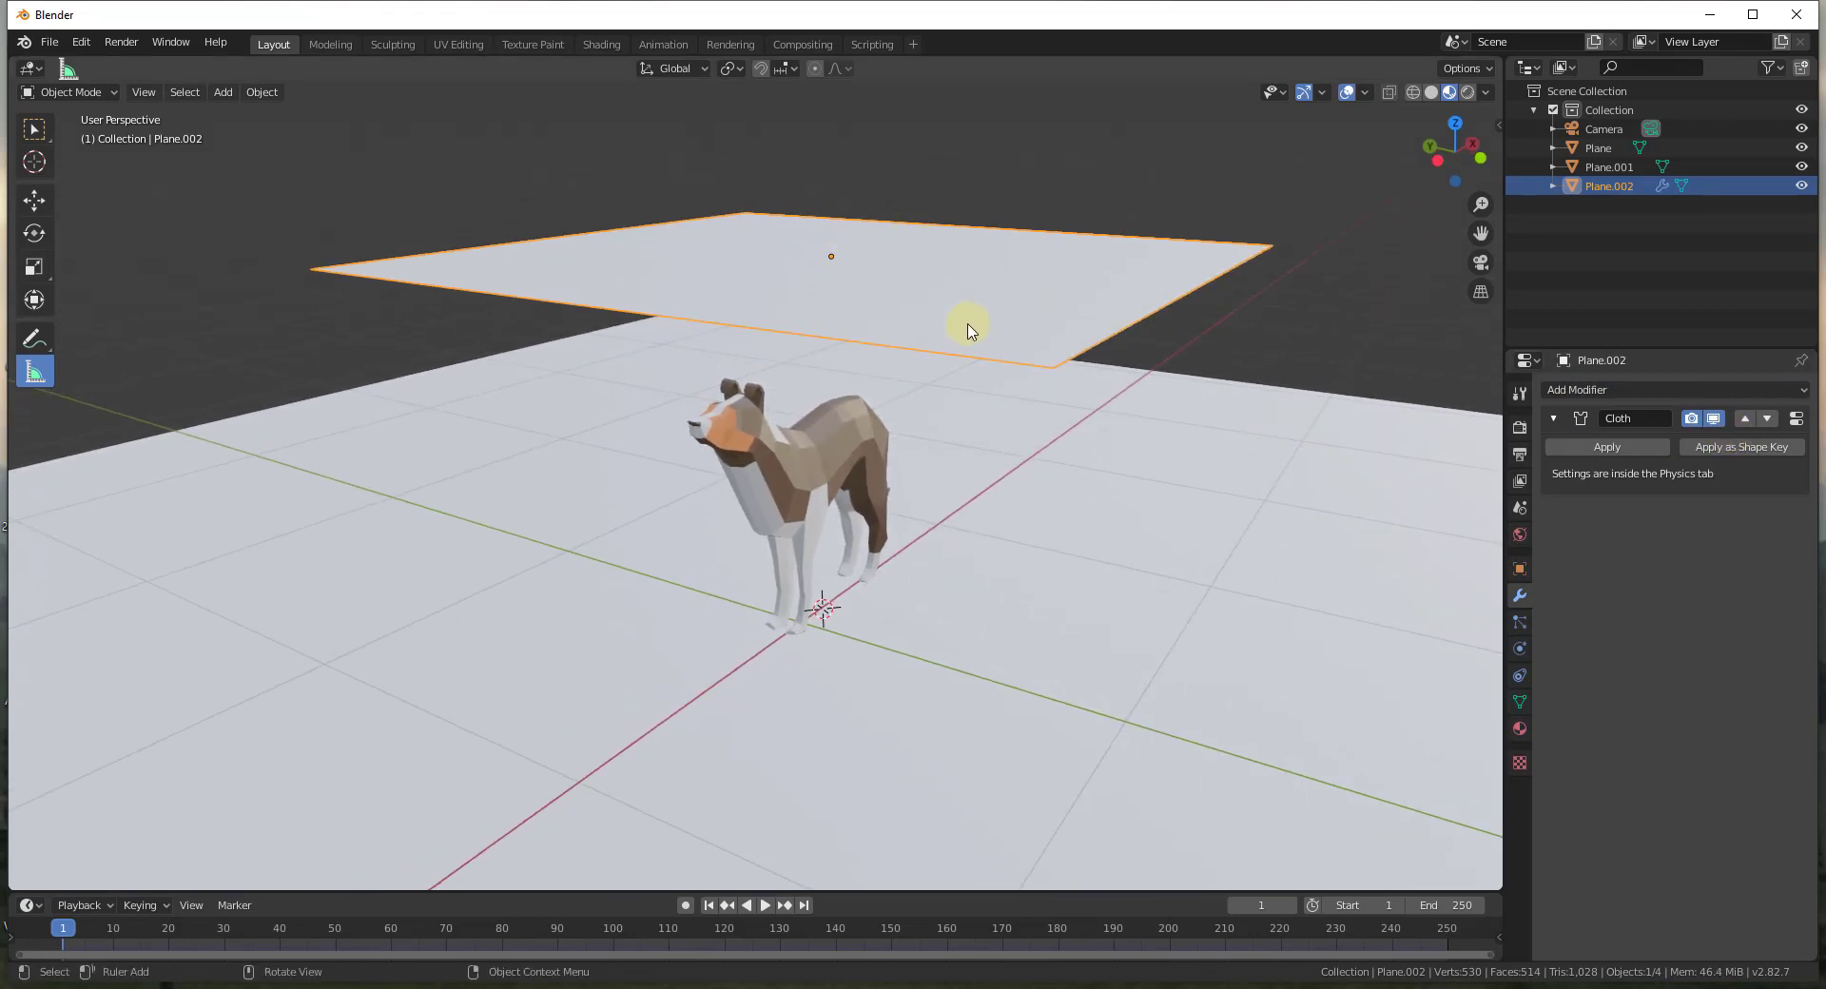
mouse_move(970, 323)
middle_mouse_down()
mouse_move(962, 262)
mouse_move(961, 310)
middle_mouse_up()
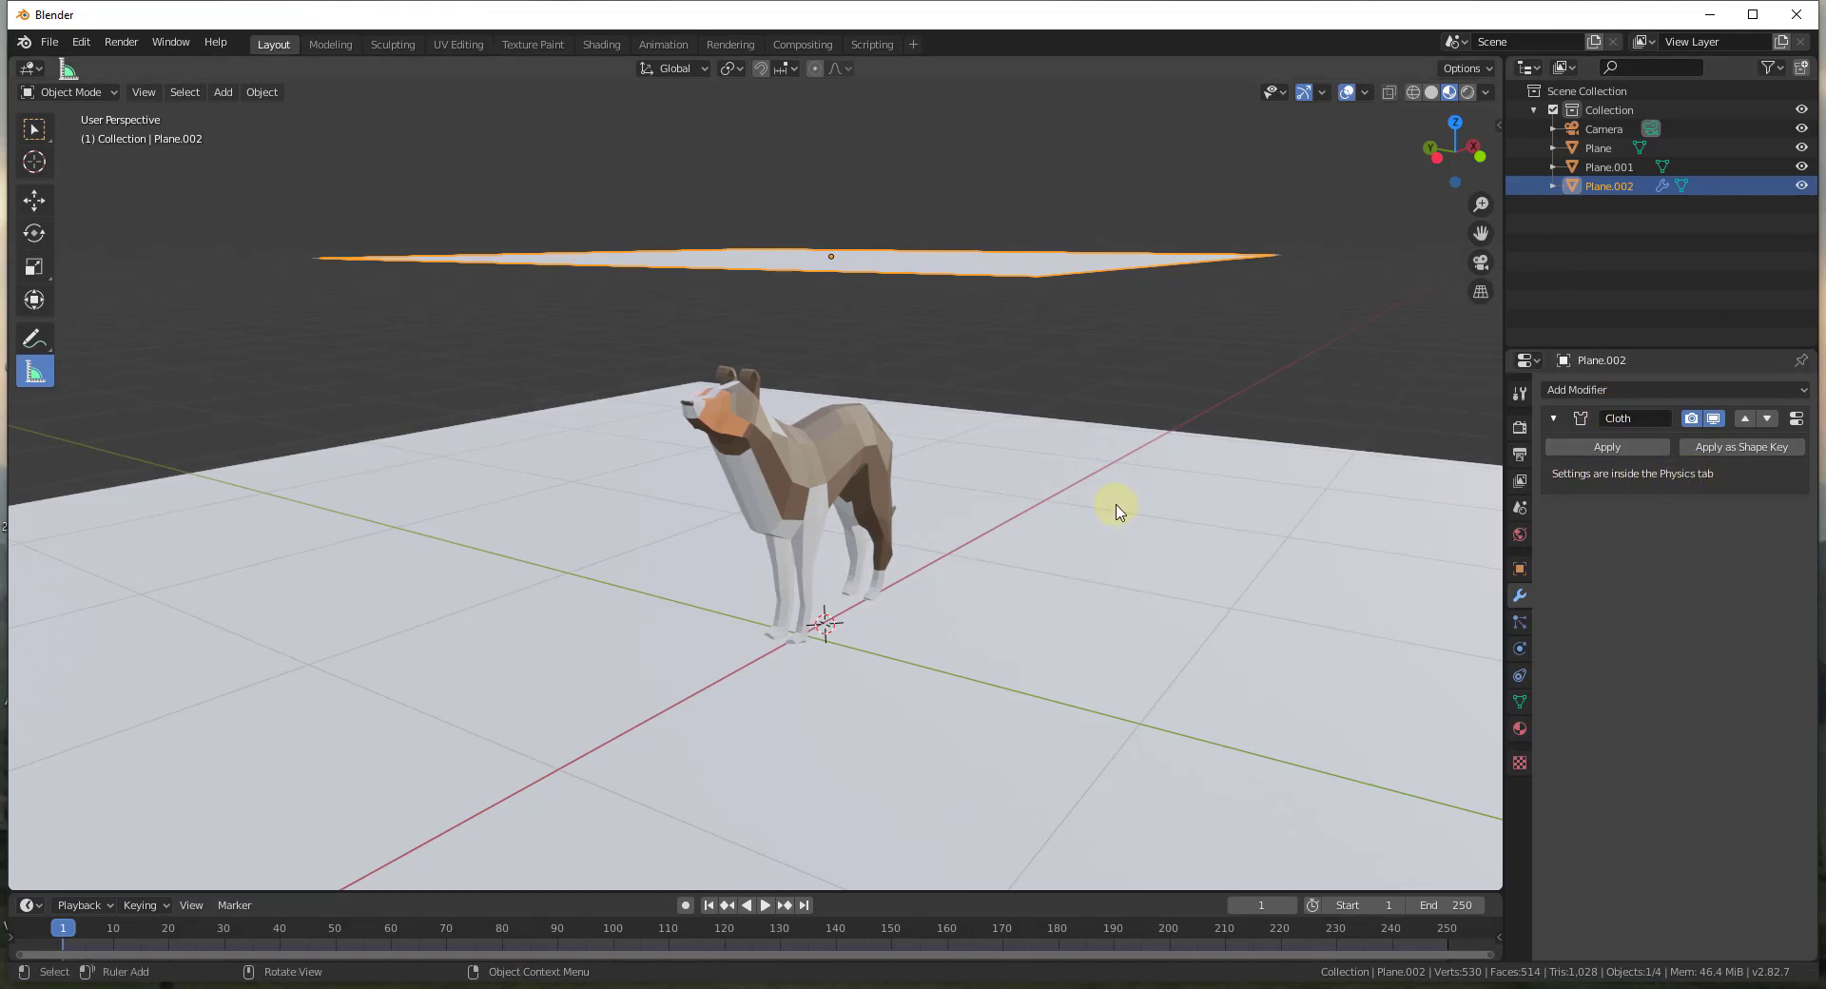
- Play the cloth simulation, pause it, and scrub back to frame 0
left_click(766, 906)
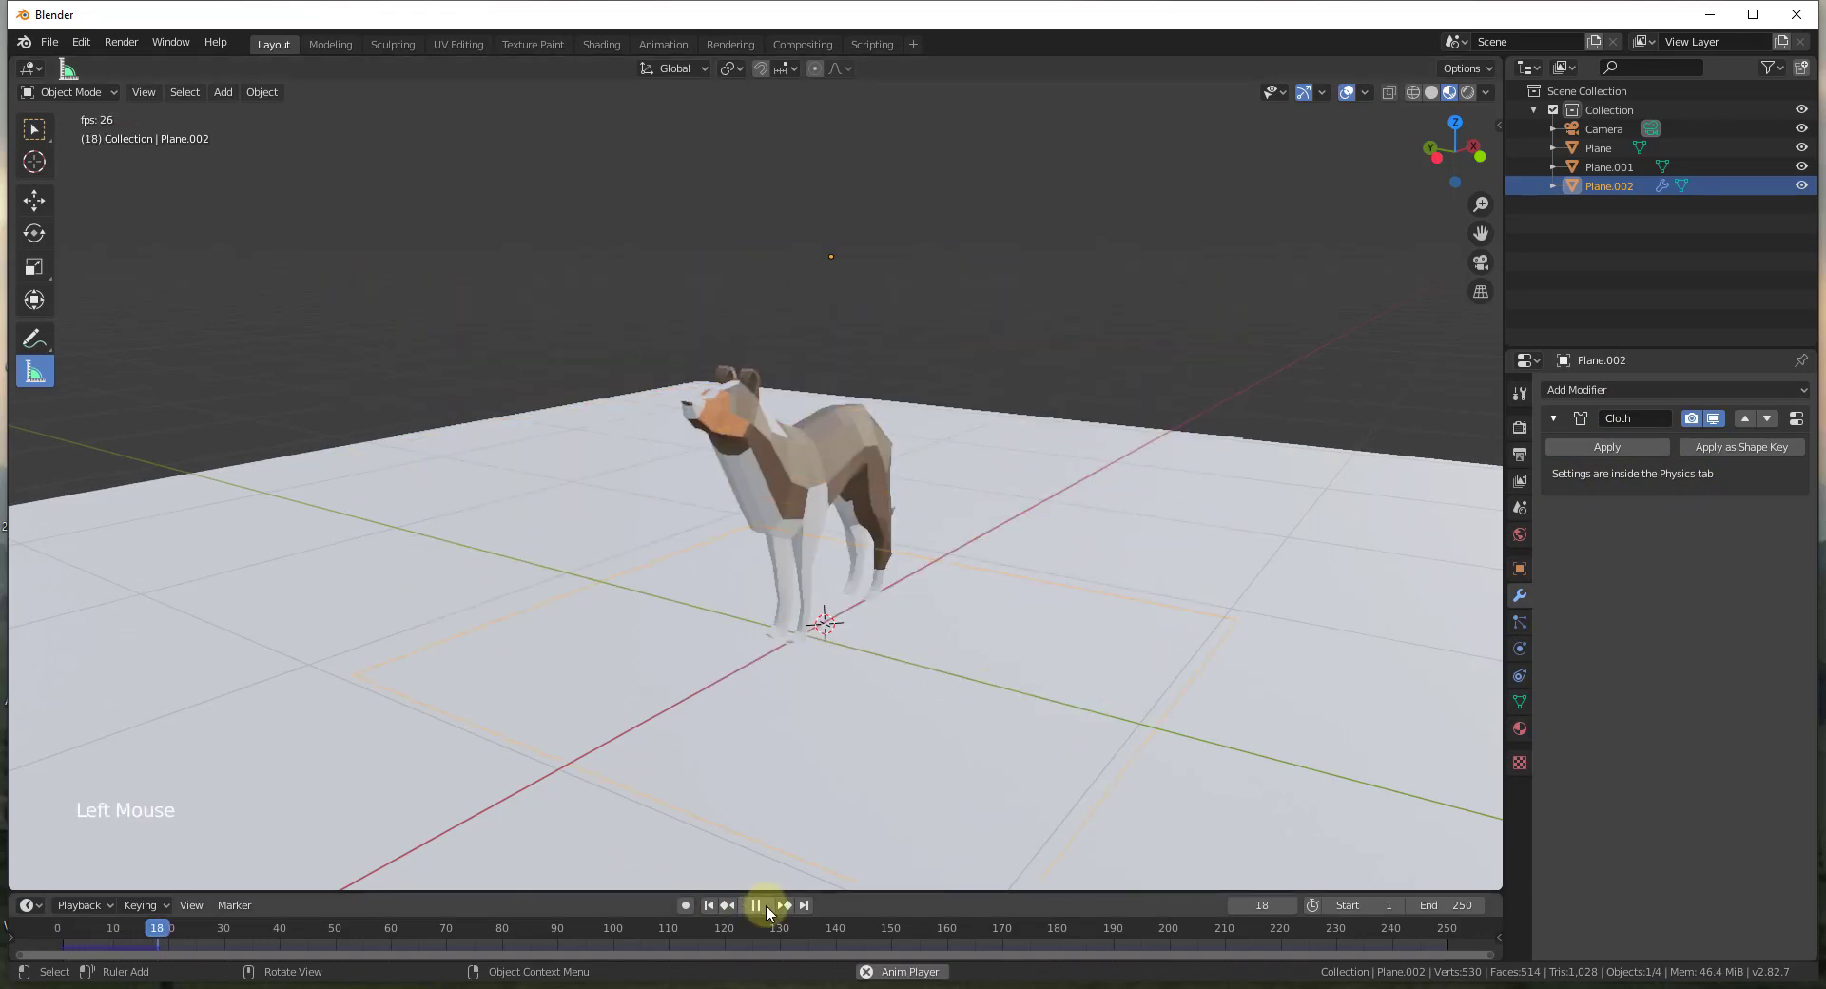
left_click(877, 457)
scroll(877, 457, "down", 10)
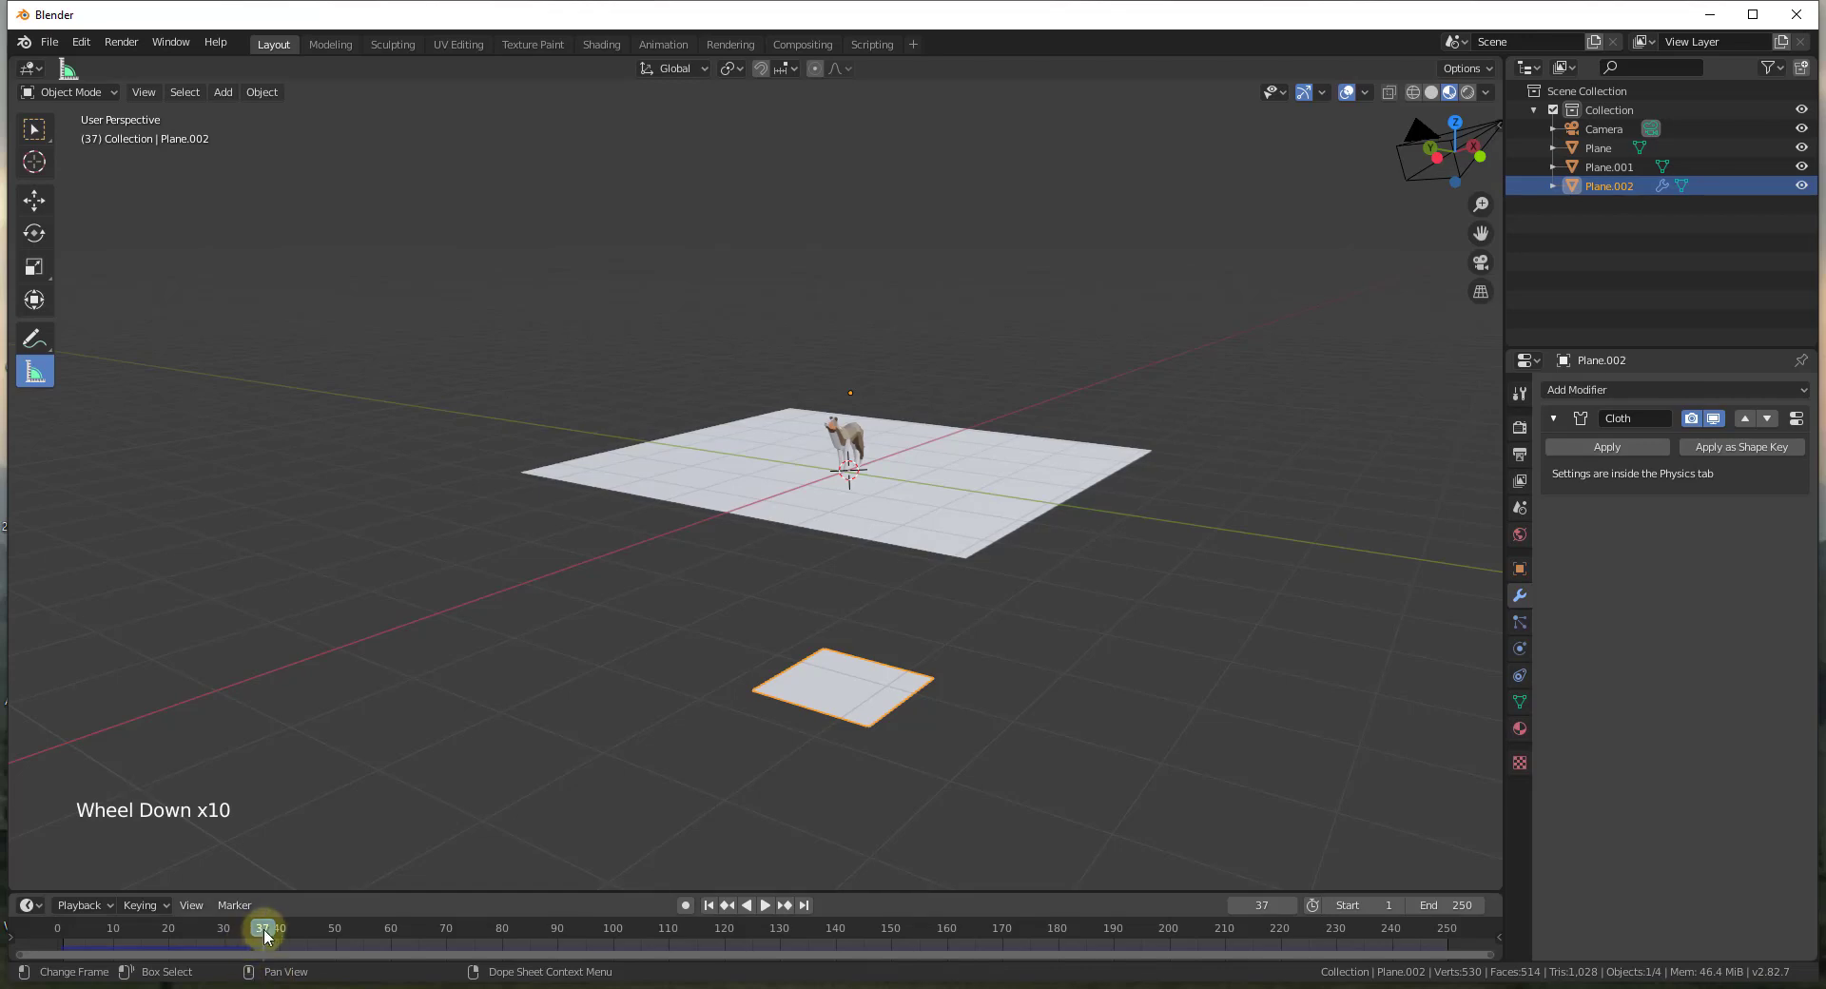
left_click_drag(271, 930, 57, 931)
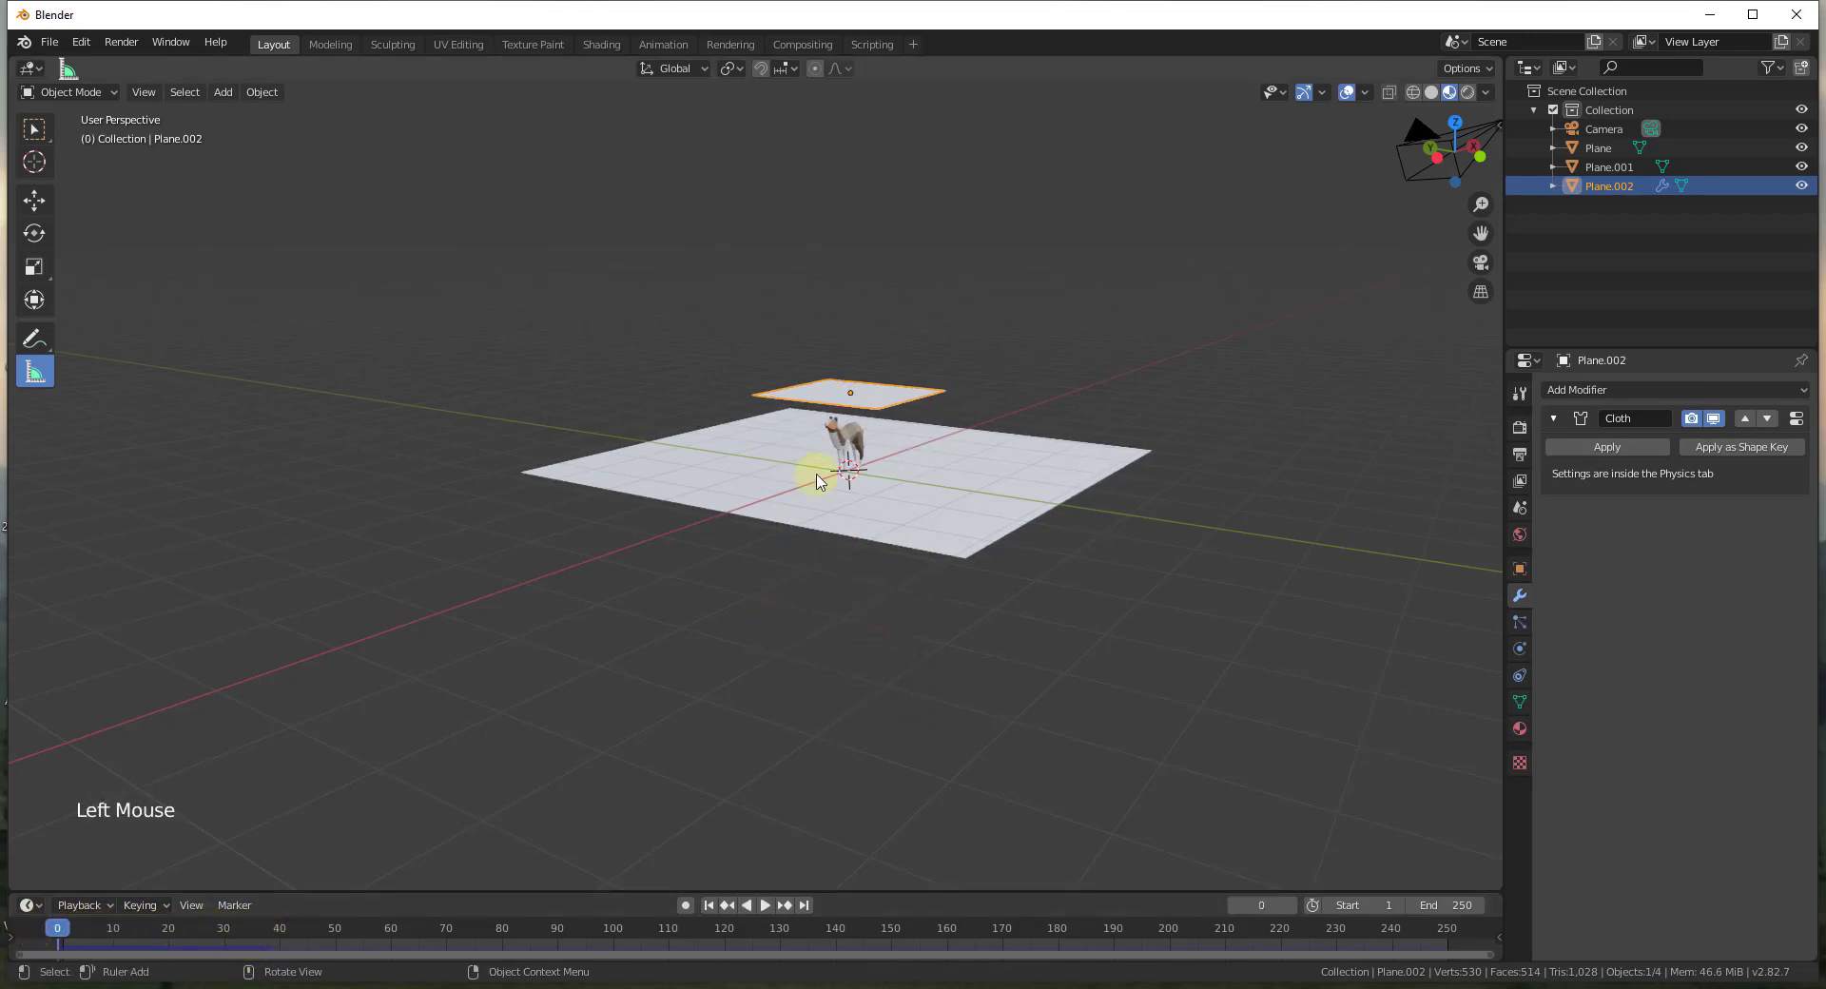
- Zoom in and select the dog model
scroll(880, 407, "up", 6)
scroll(732, 537, "up", 3)
middle_click_drag(774, 529, 774, 518)
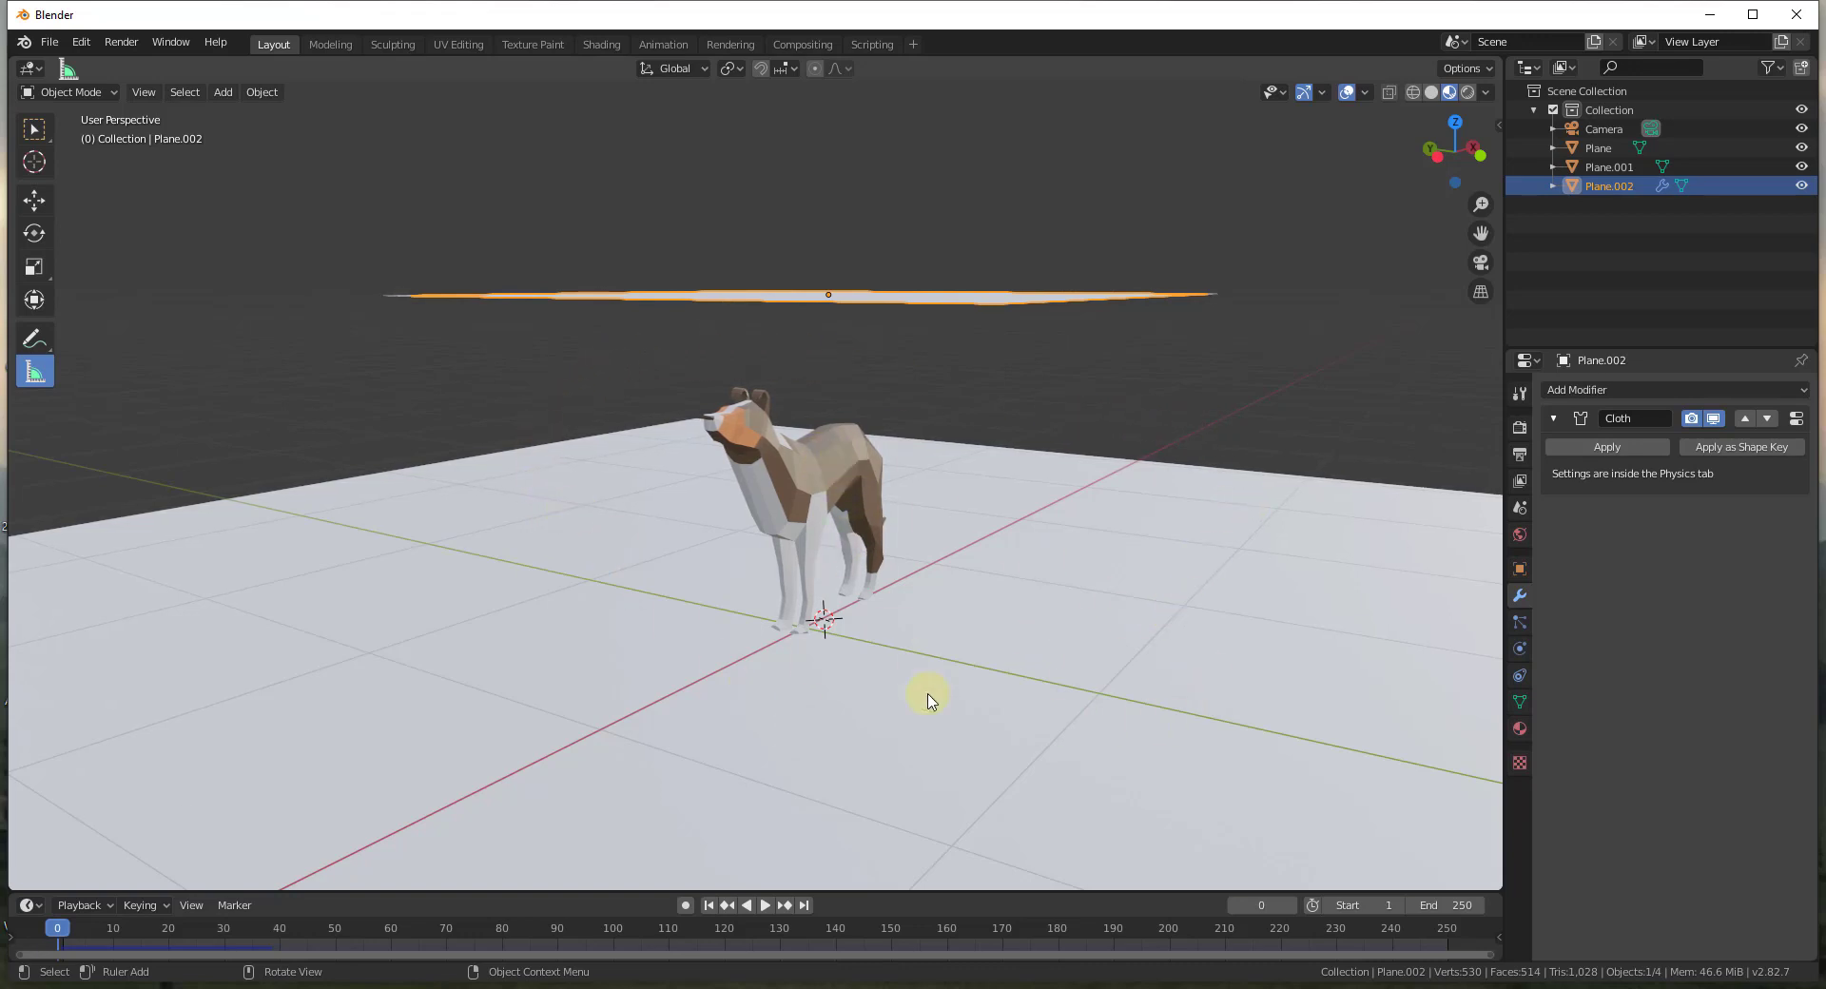
middle_click_drag(843, 419, 848, 430)
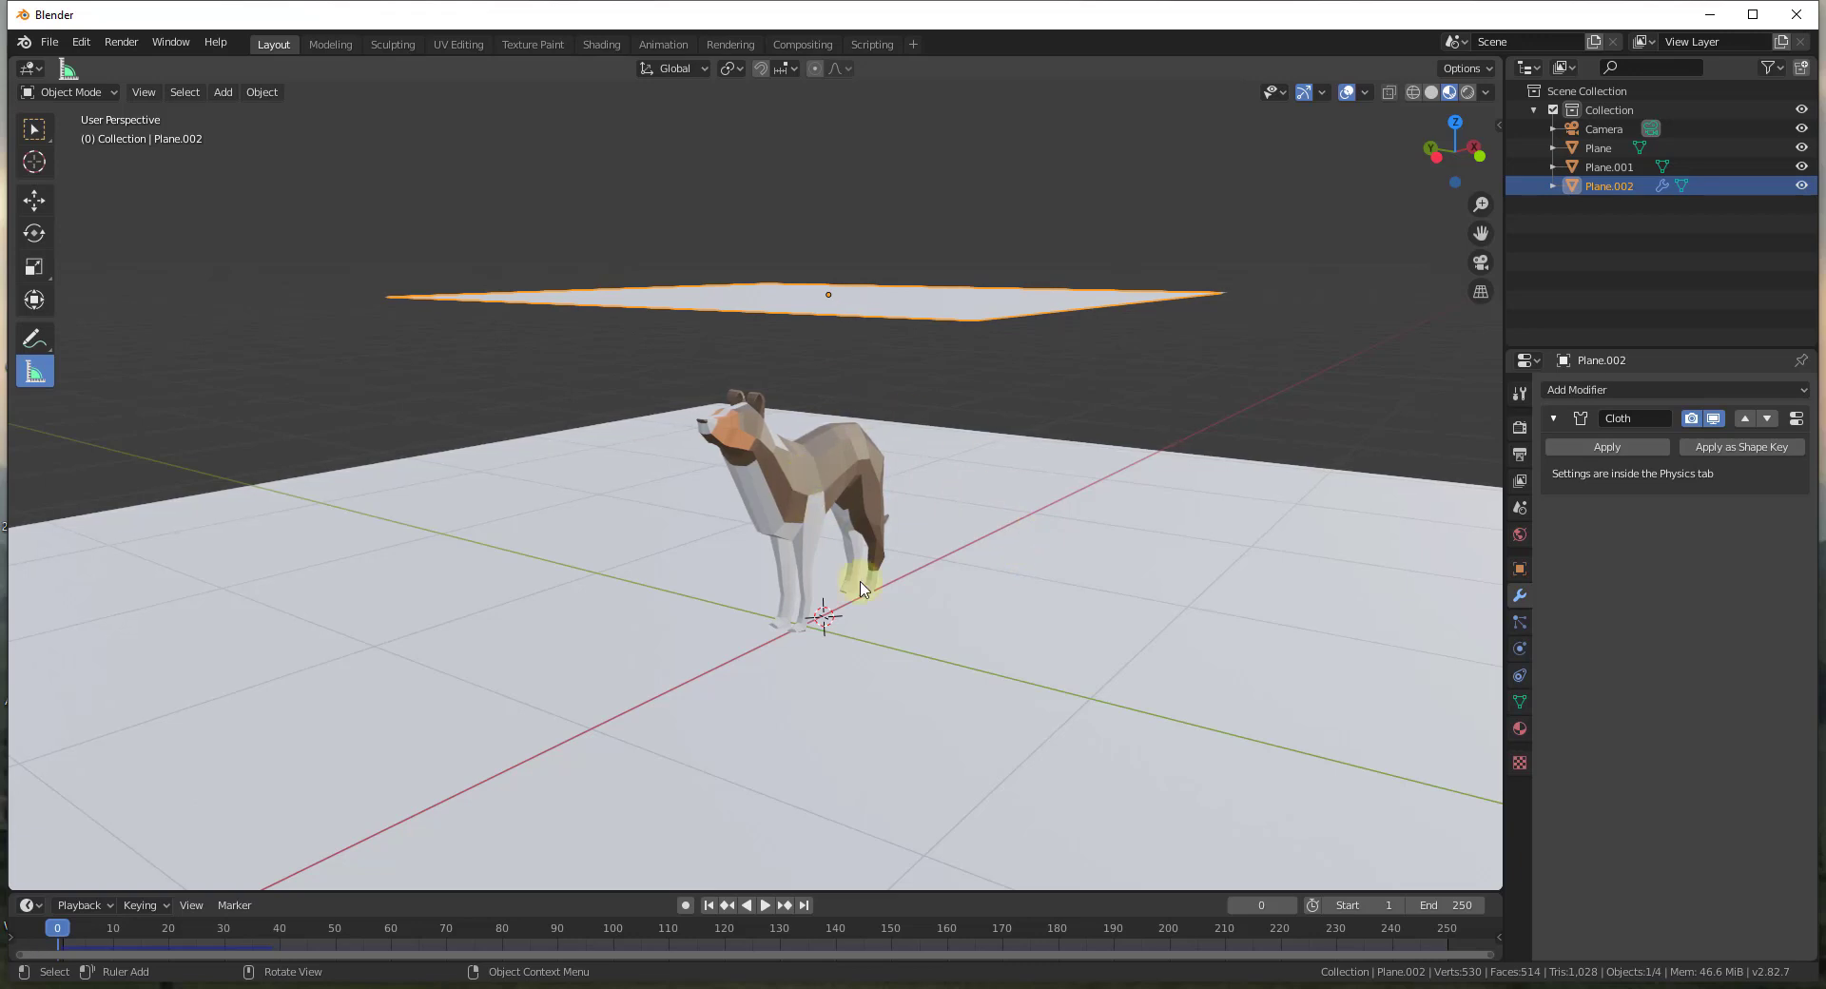
left_click(811, 468)
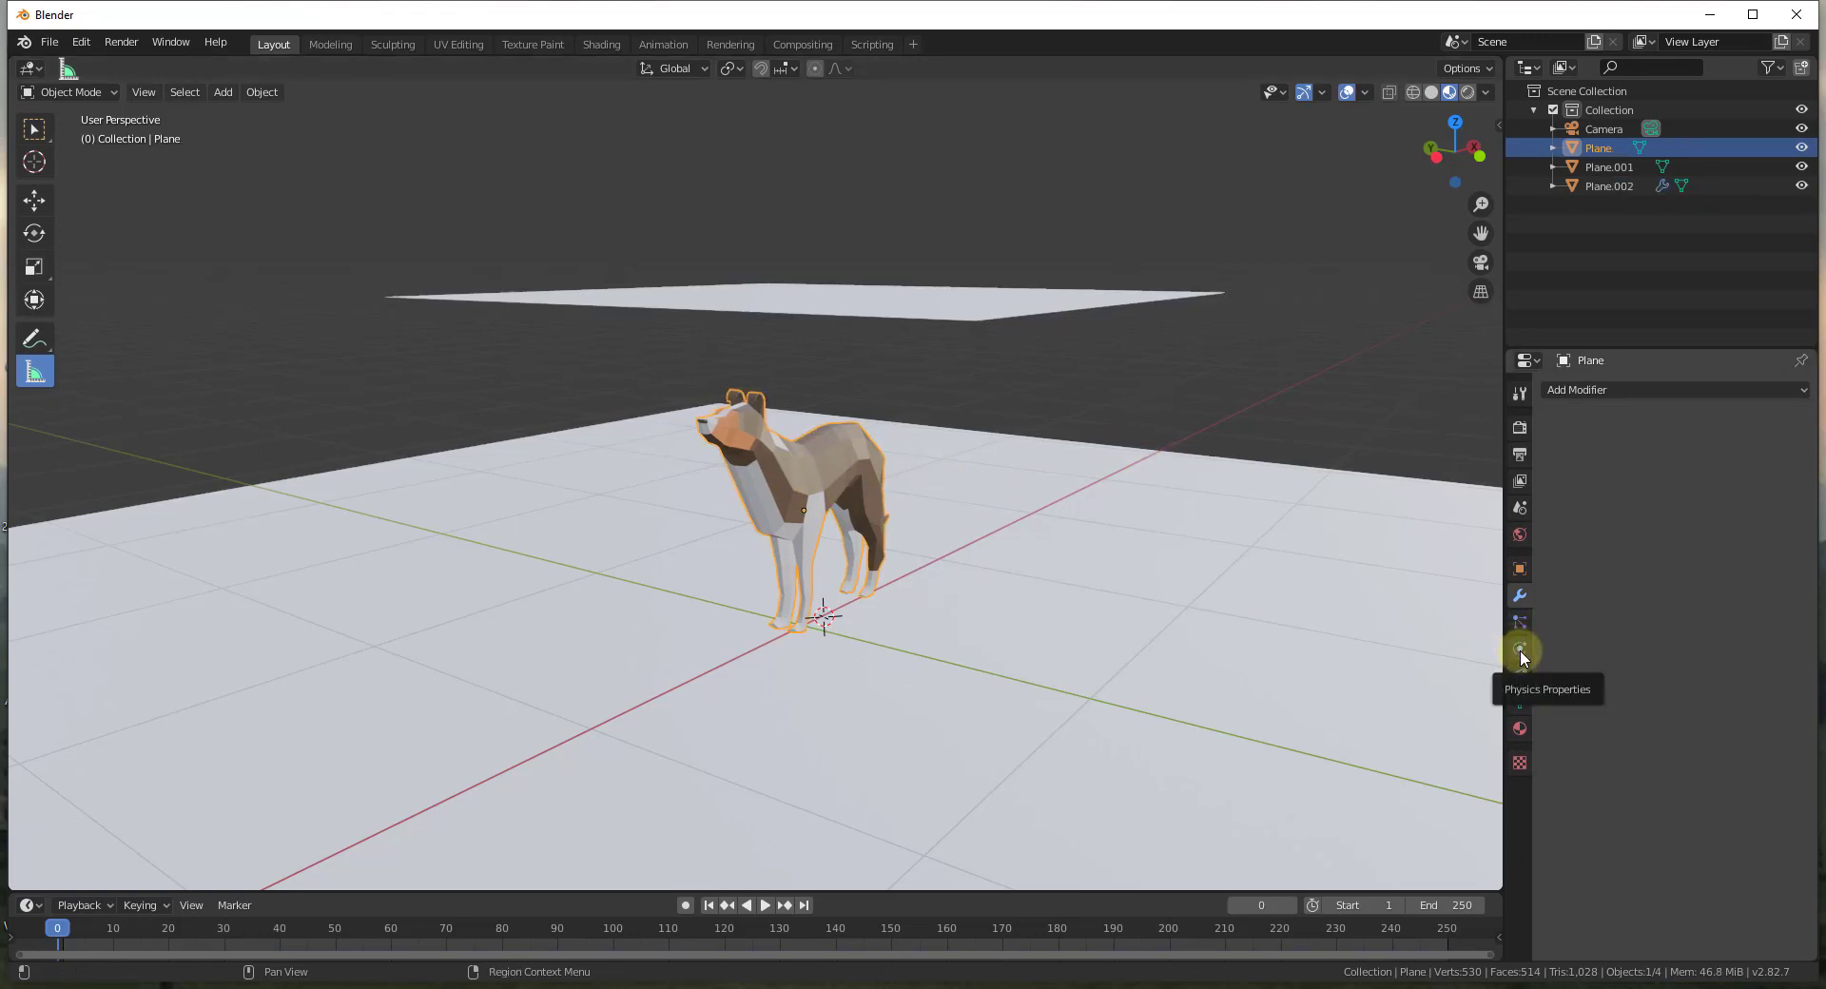
- Enable Collision for the dog in Physics Properties
left_click(1519, 649)
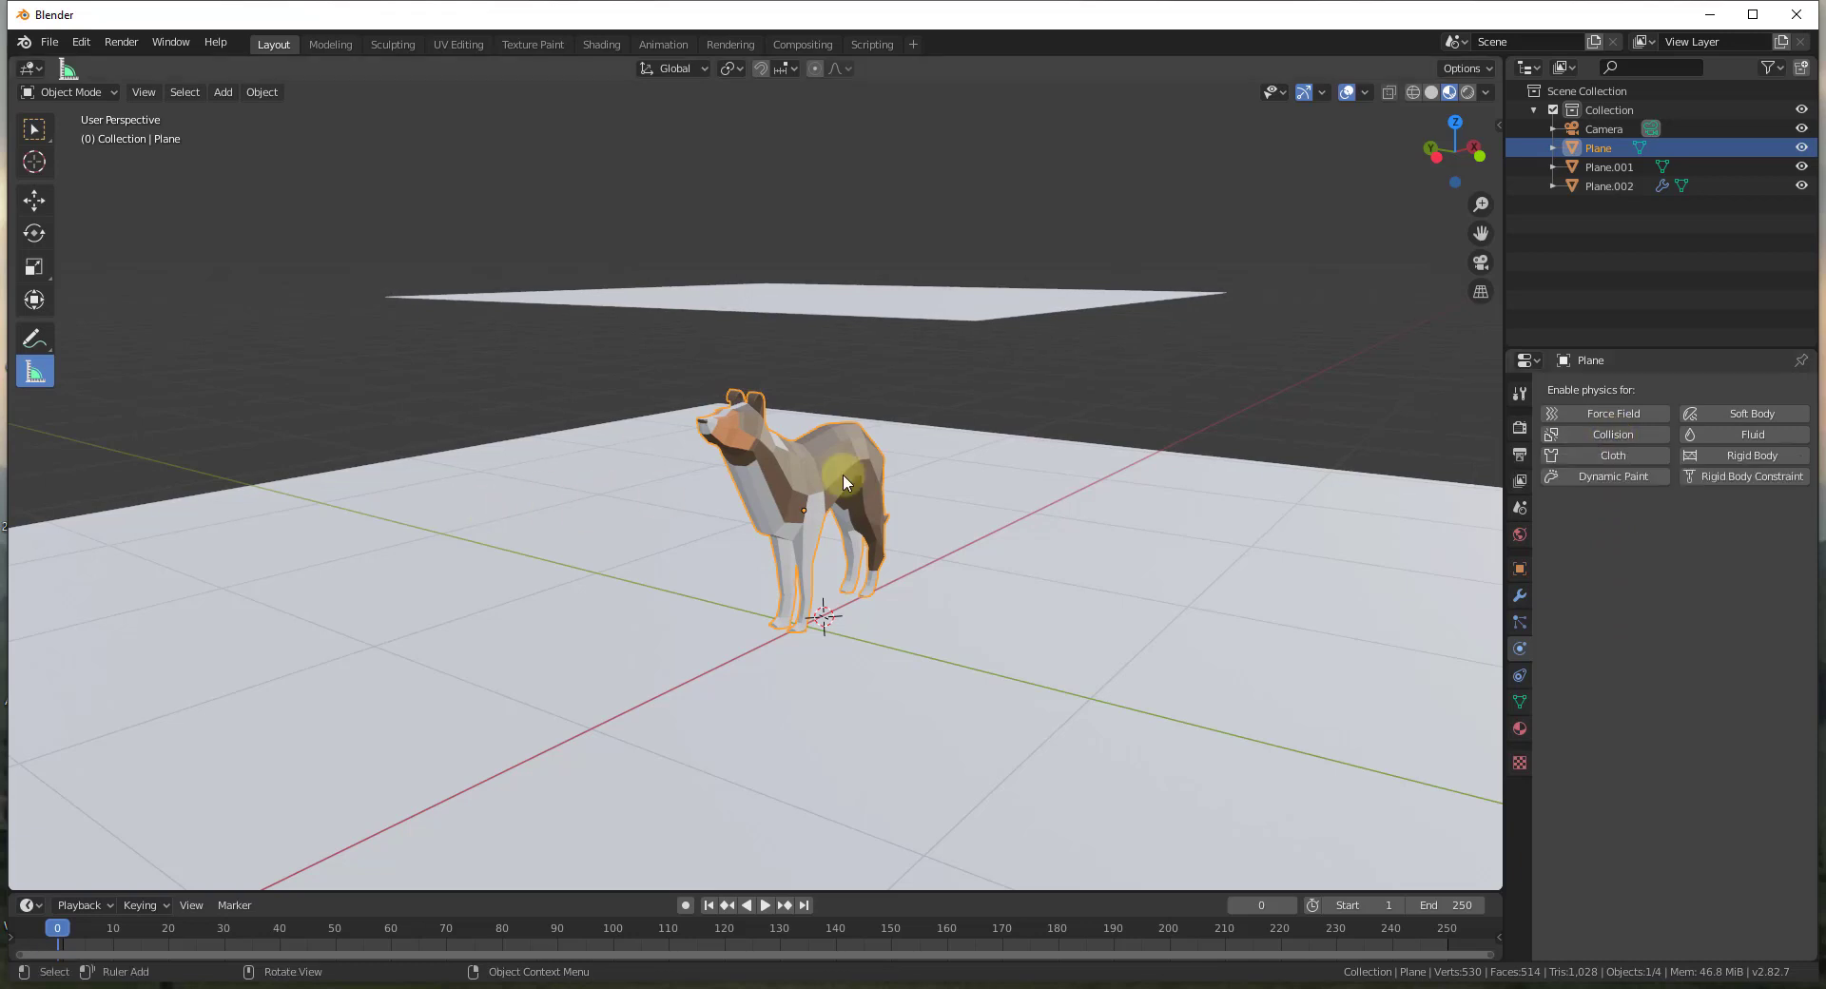
left_click(1629, 435)
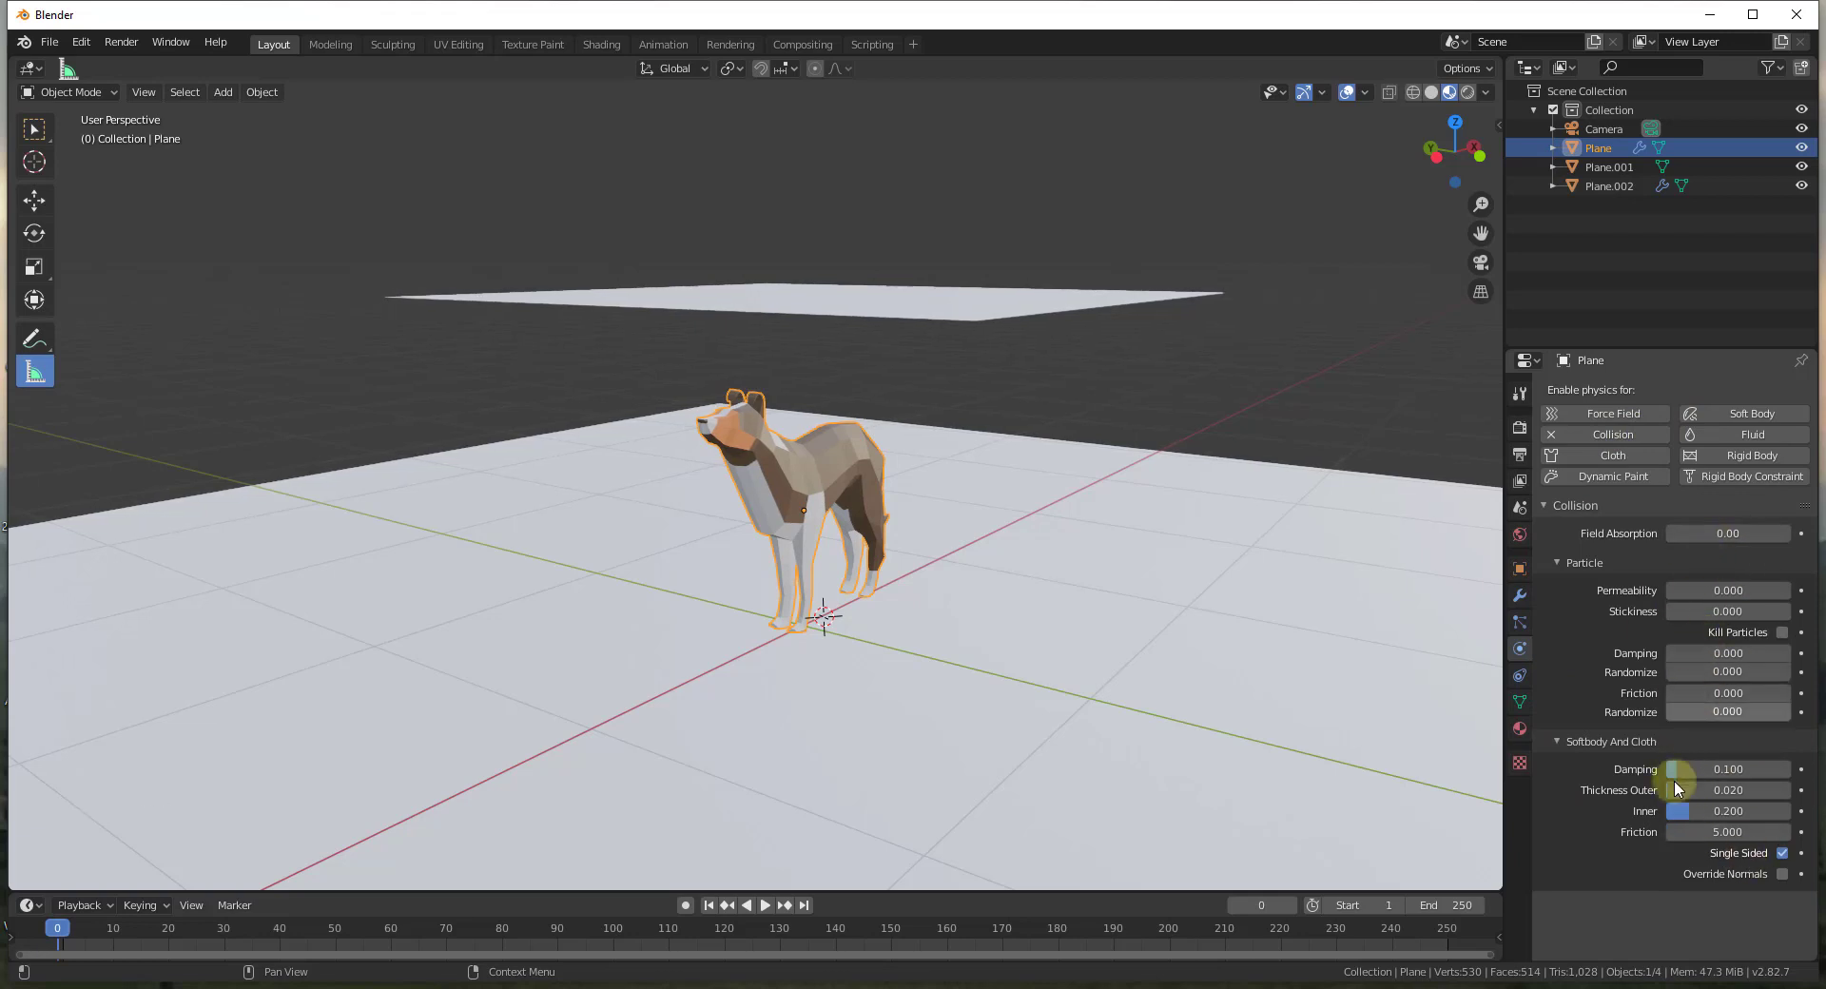
left_click(764, 907)
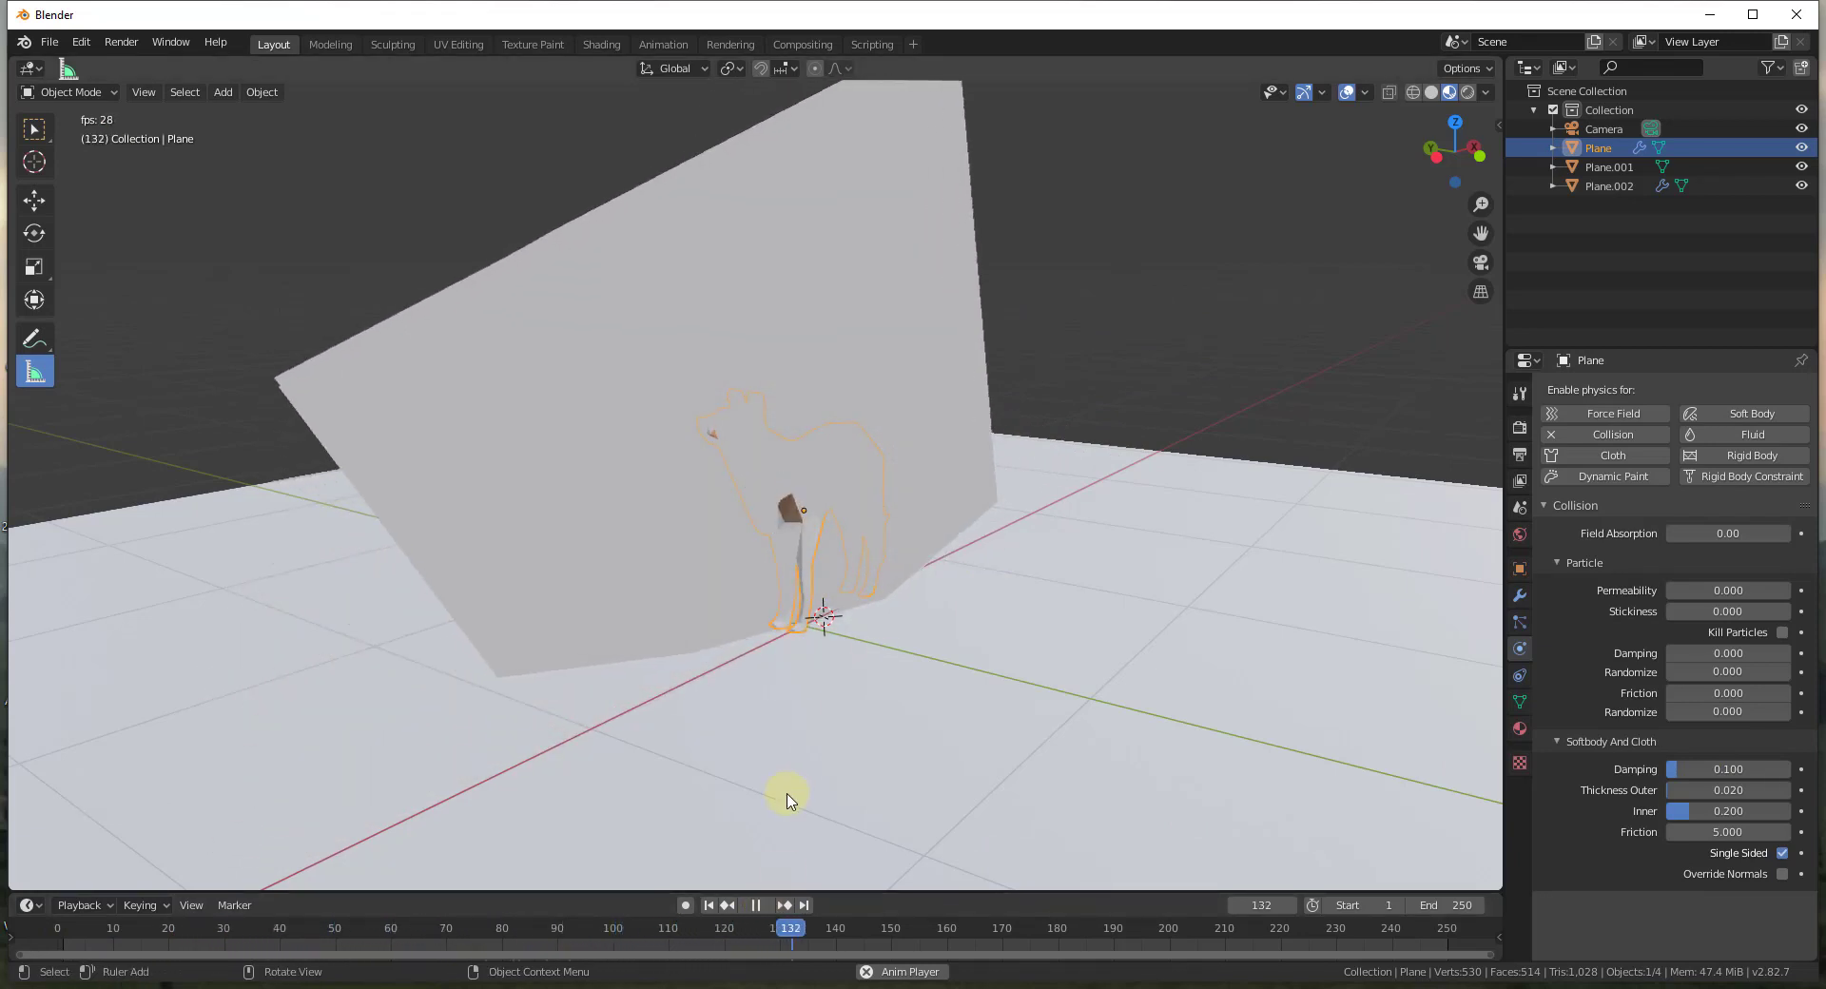
left_click(904, 918)
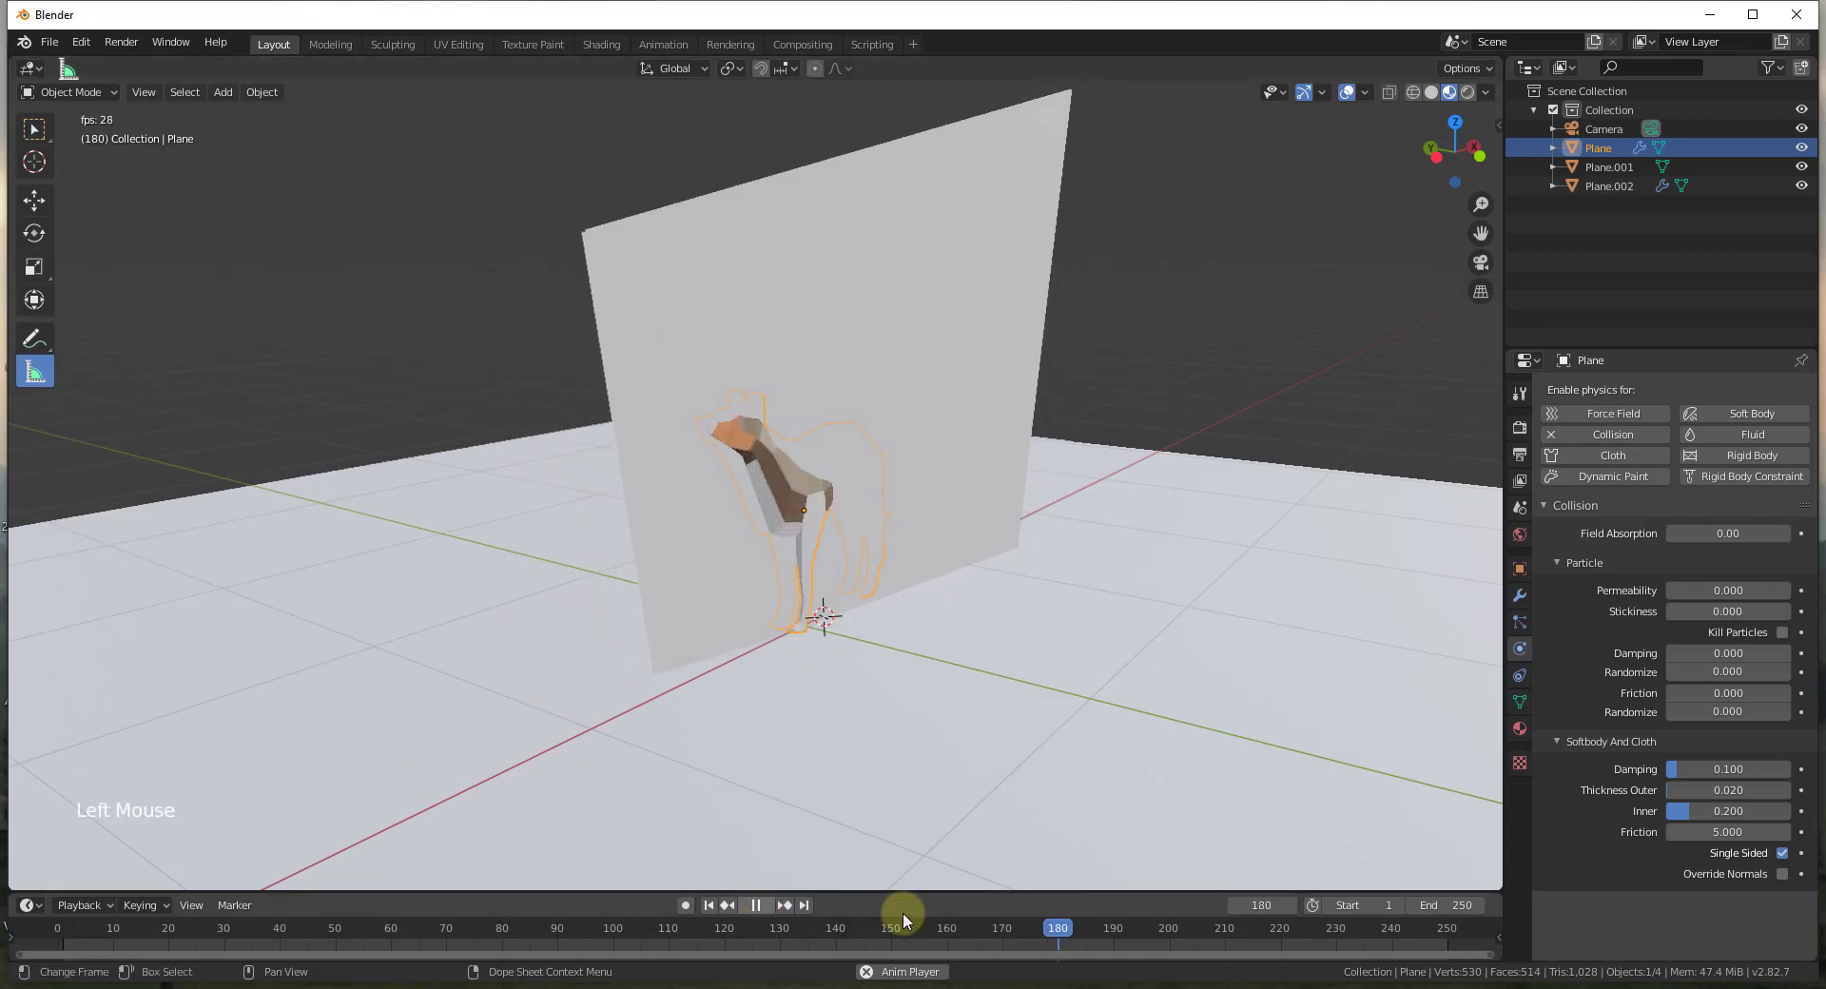
left_click(755, 904)
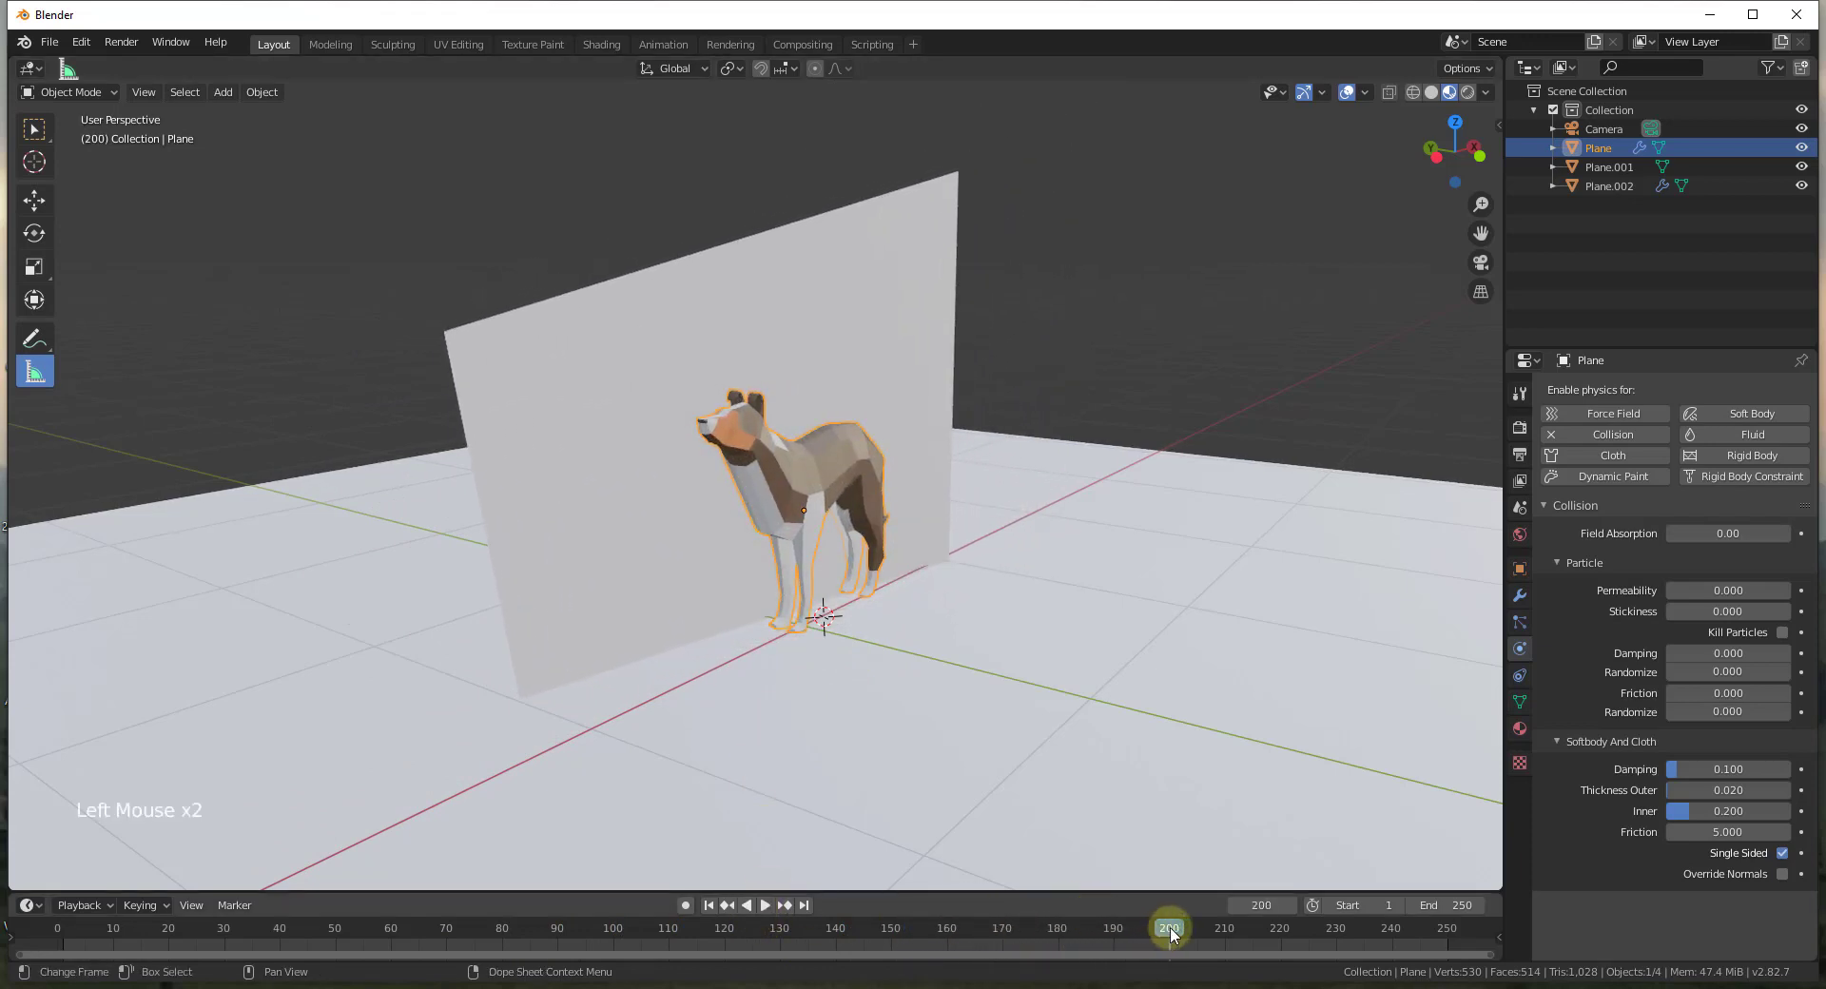
left_click_drag(1171, 935, 38, 944)
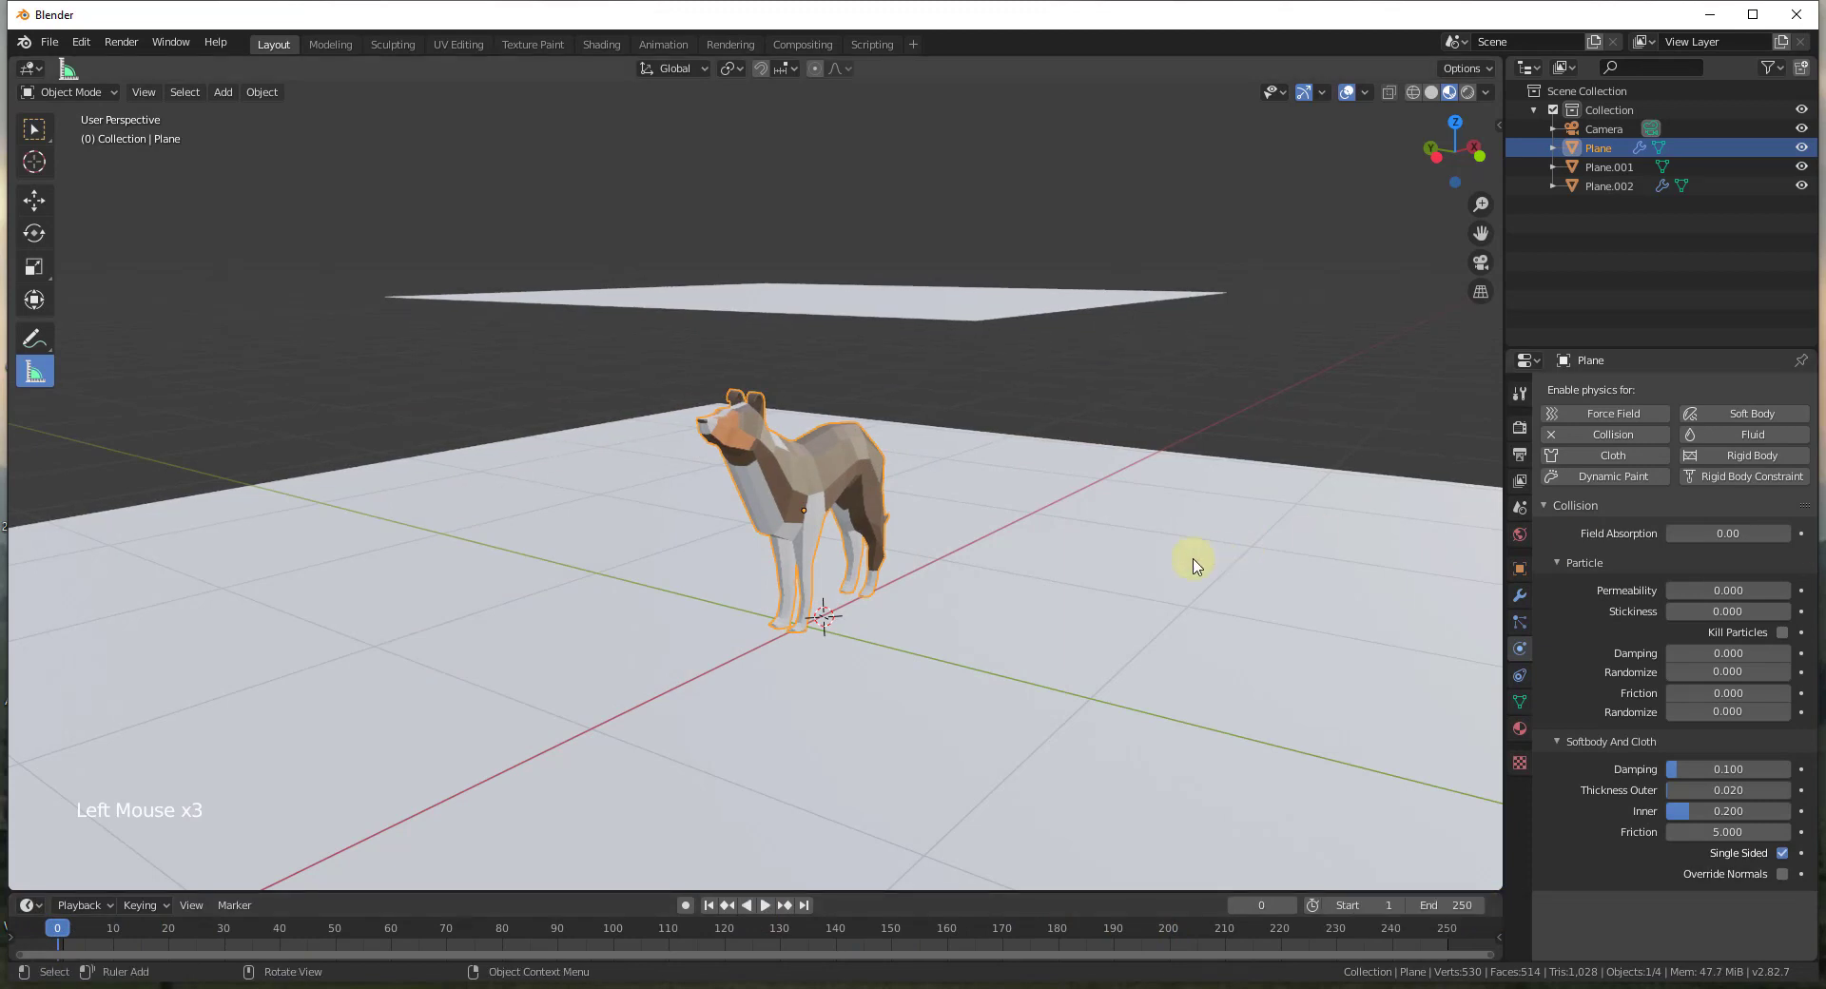
left_click(1153, 580)
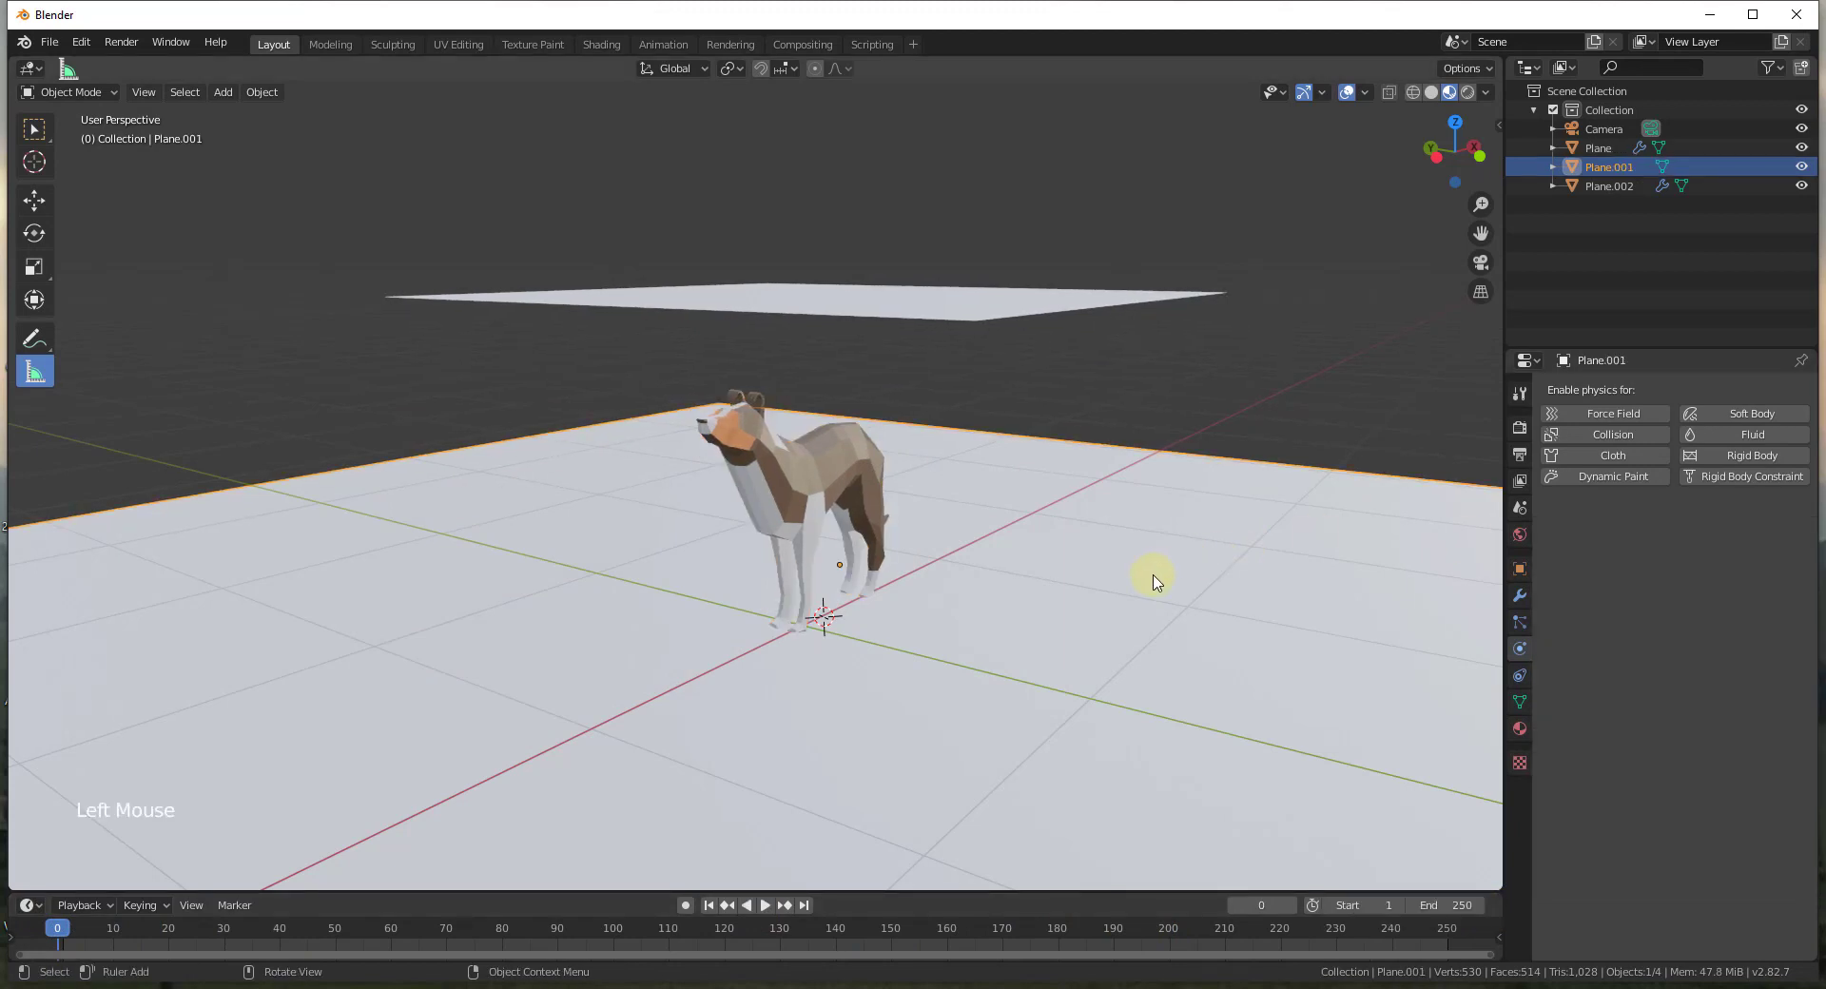
- Enable Collision on Plane.001, replay the cloth drop, and rewind to frame 0
left_click(1603, 437)
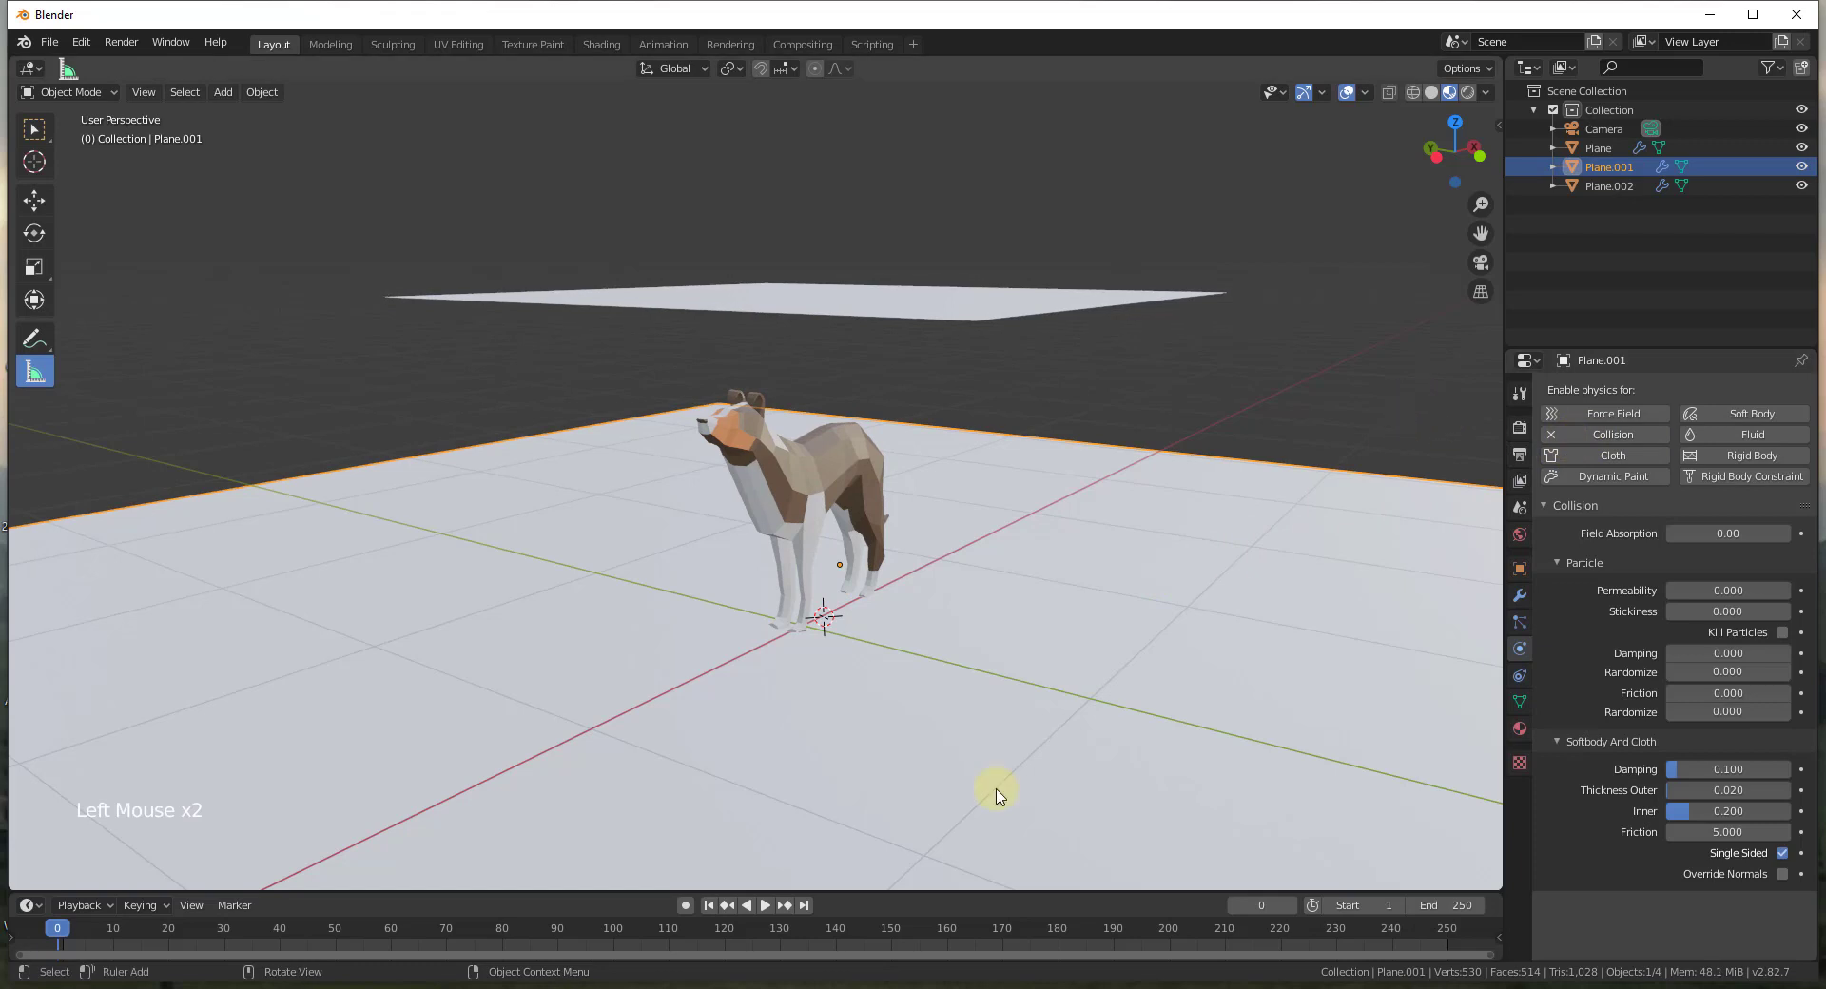
left_click(761, 905)
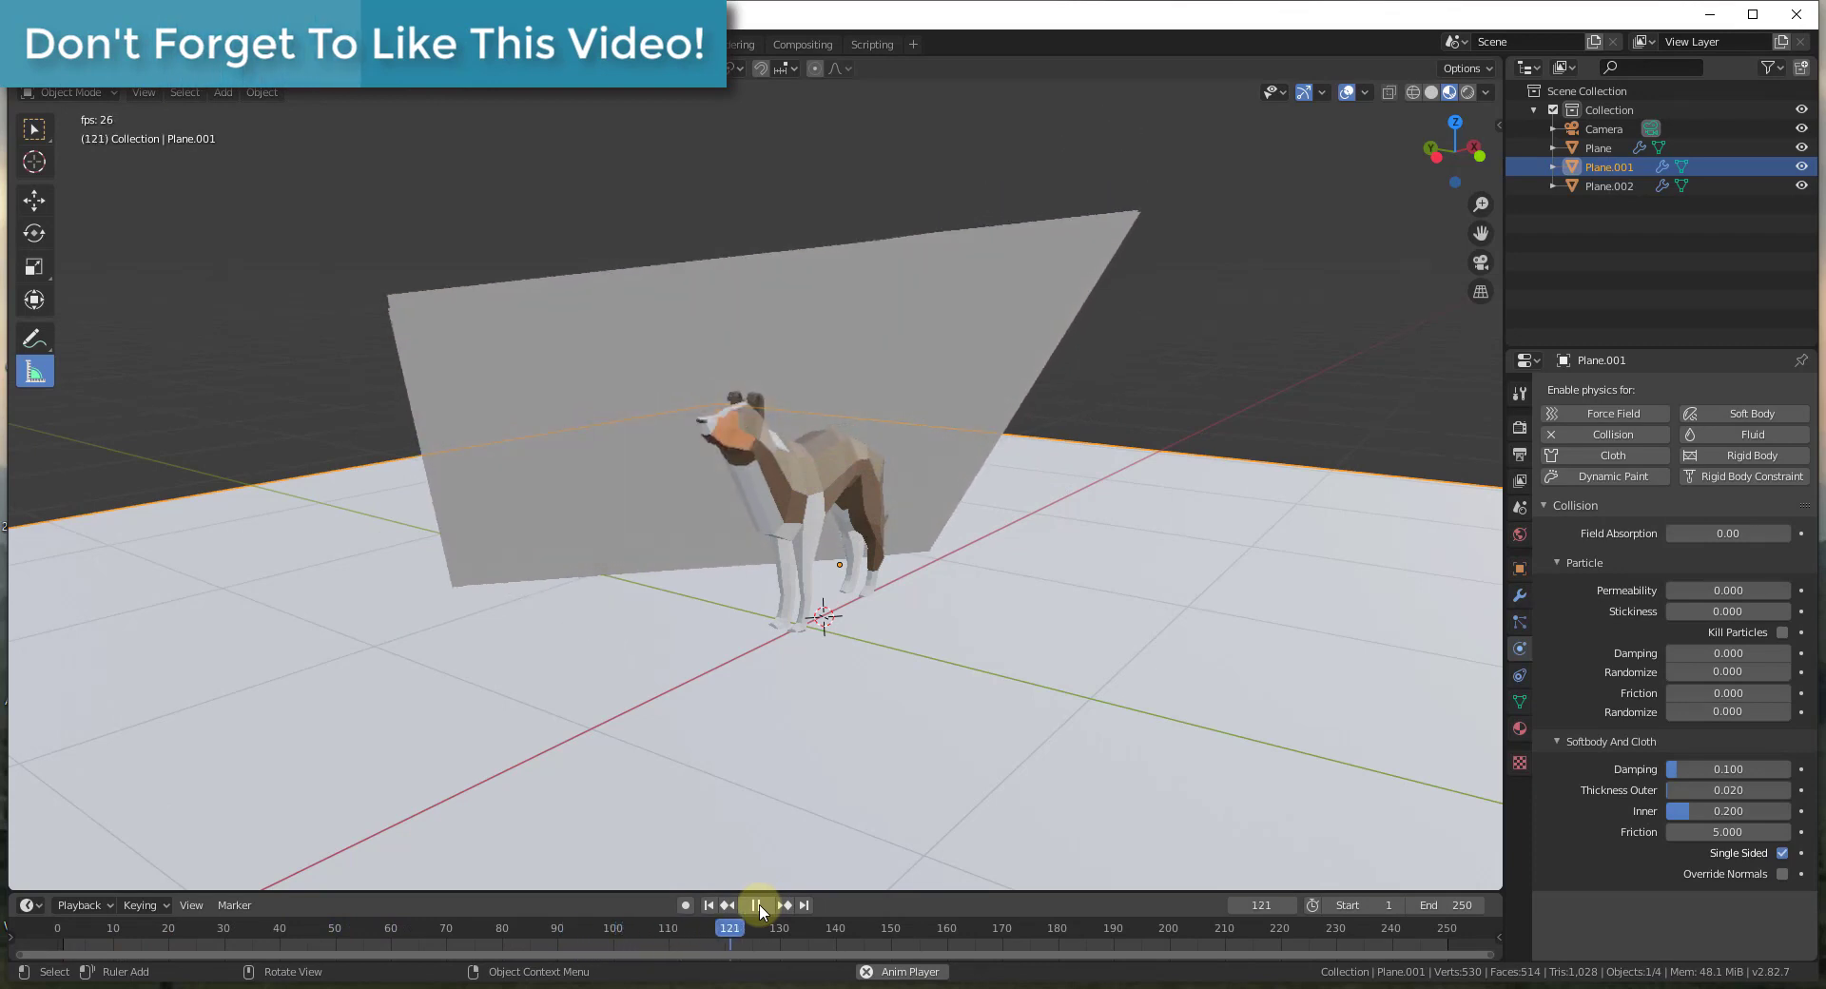
left_click(761, 907)
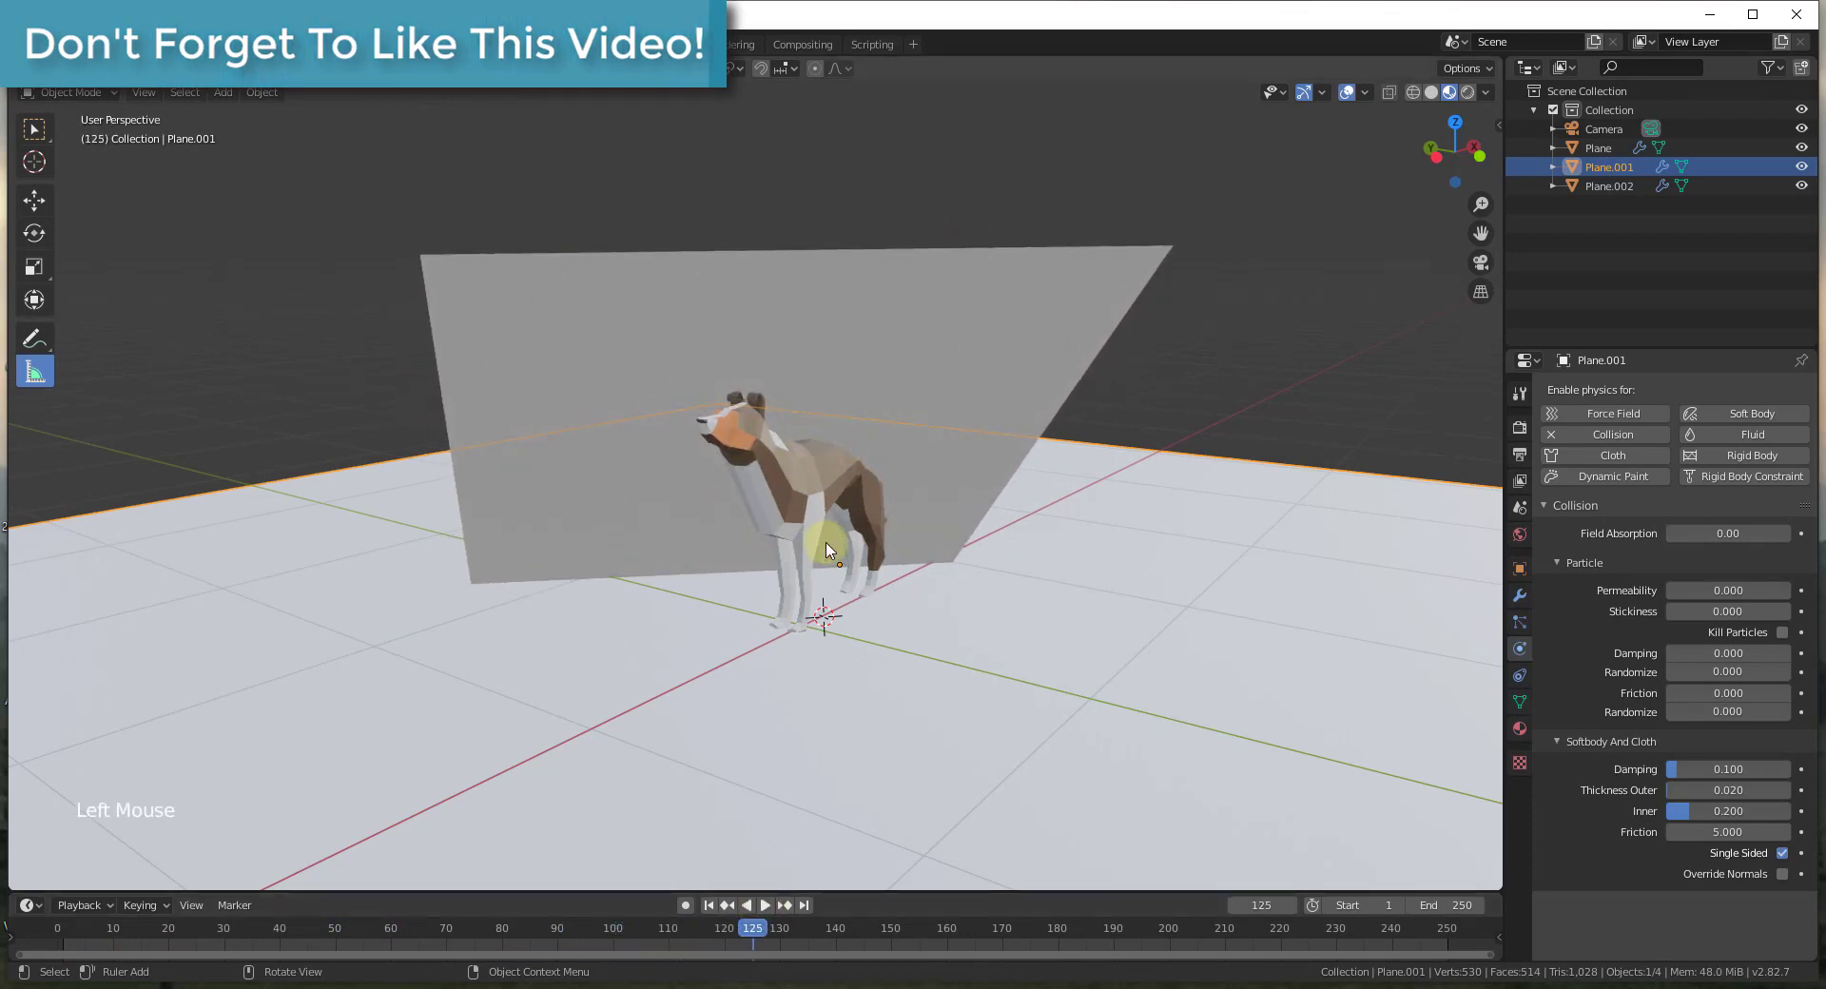
left_click(765, 905)
left_click(596, 928)
left_click_drag(447, 923, 20, 959)
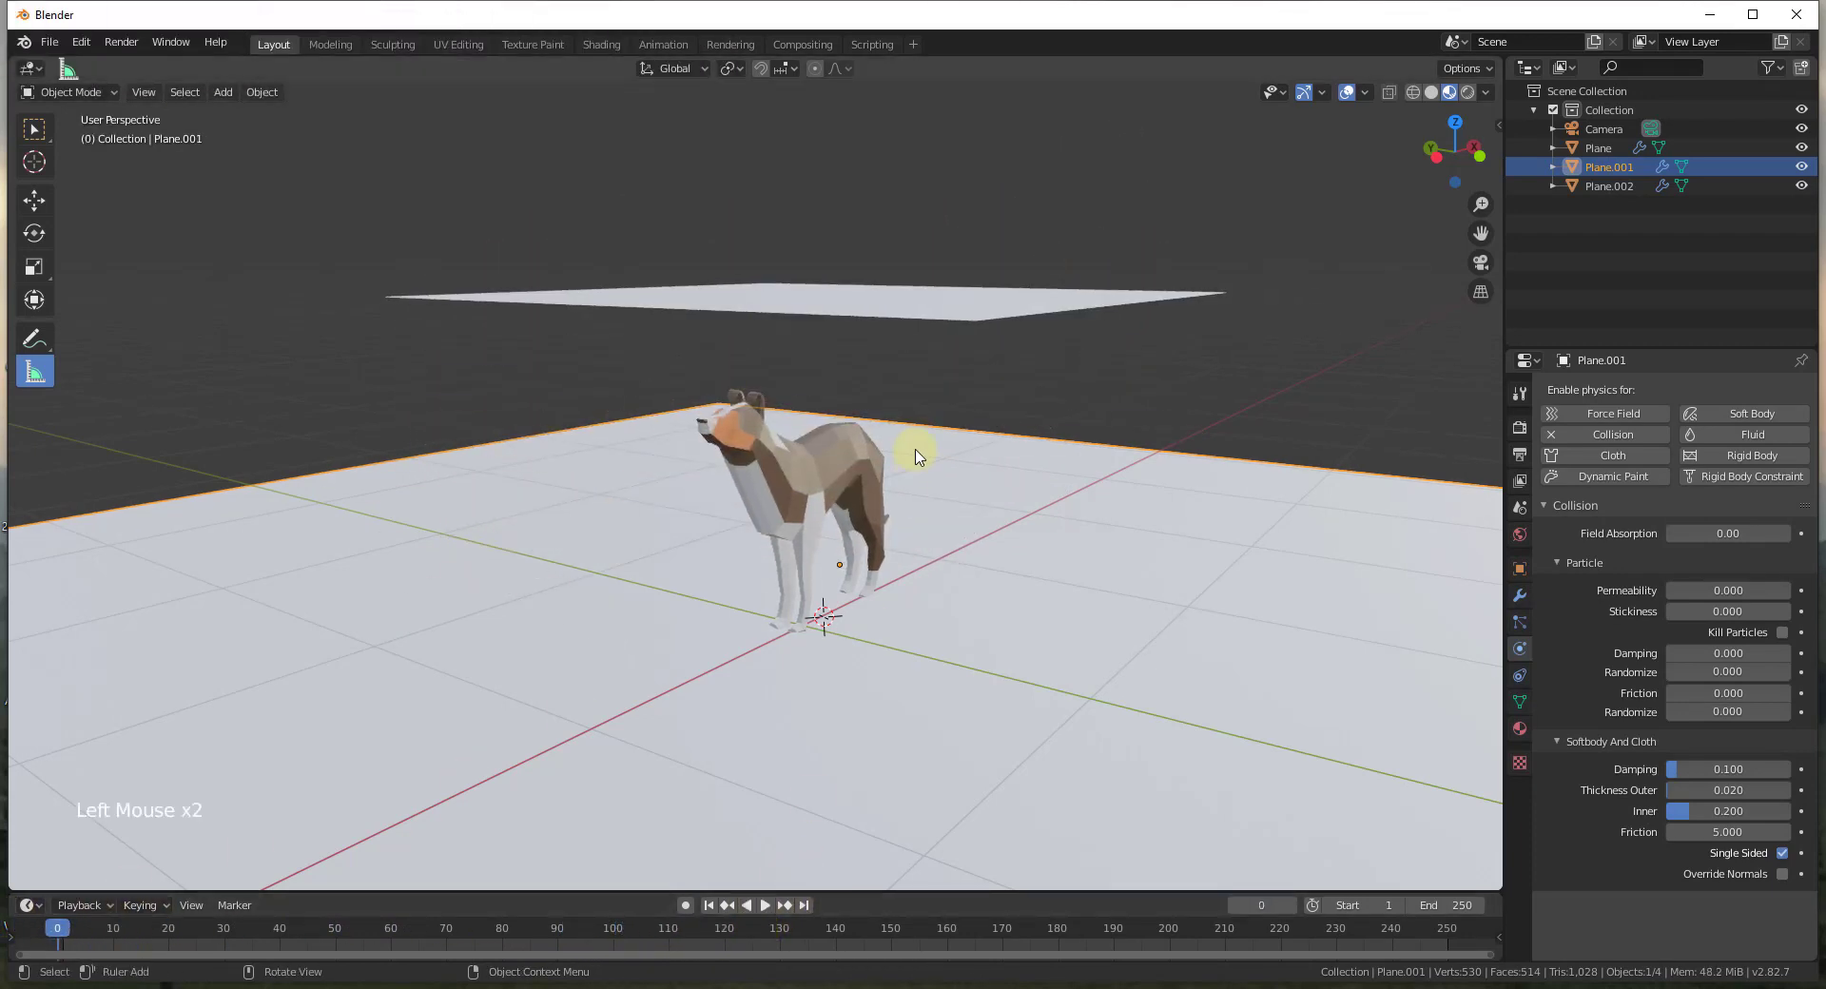
- Select Plane.002, enter Edit Mode, and switch to vertex select
middle_click_drag(905, 371, 904, 437)
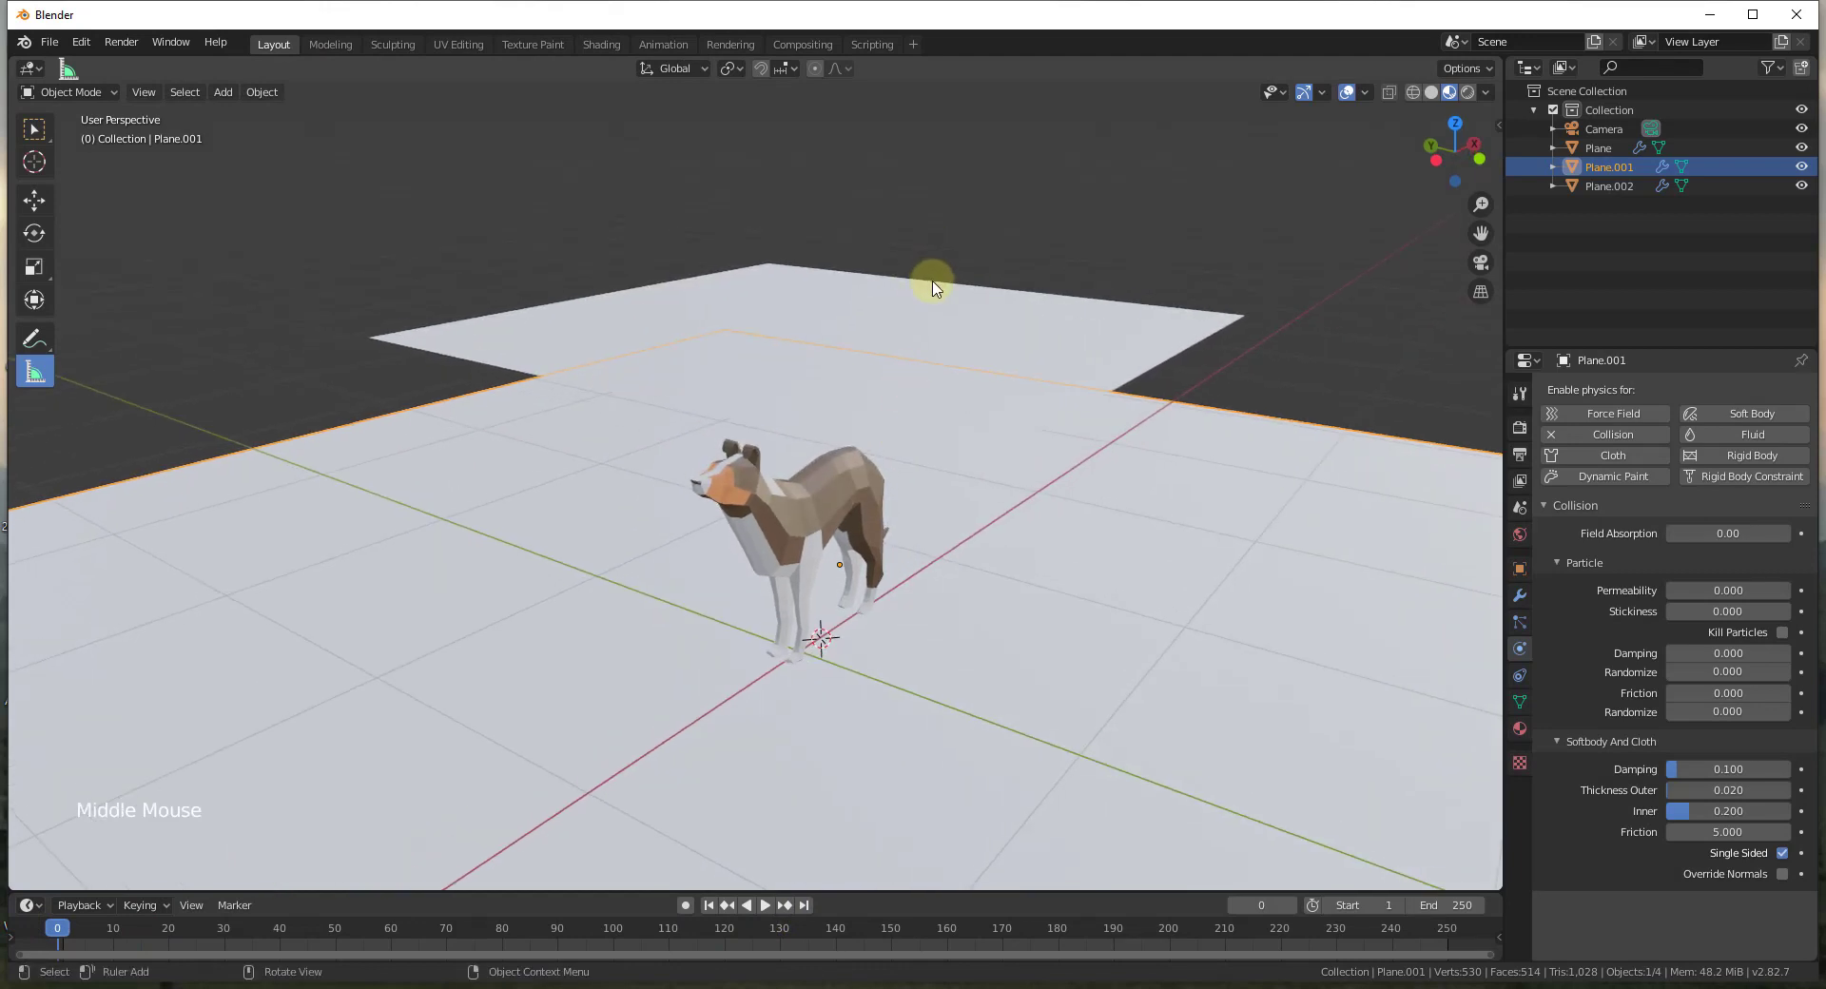
middle_click_drag(1015, 334, 1015, 315)
left_click(1018, 320)
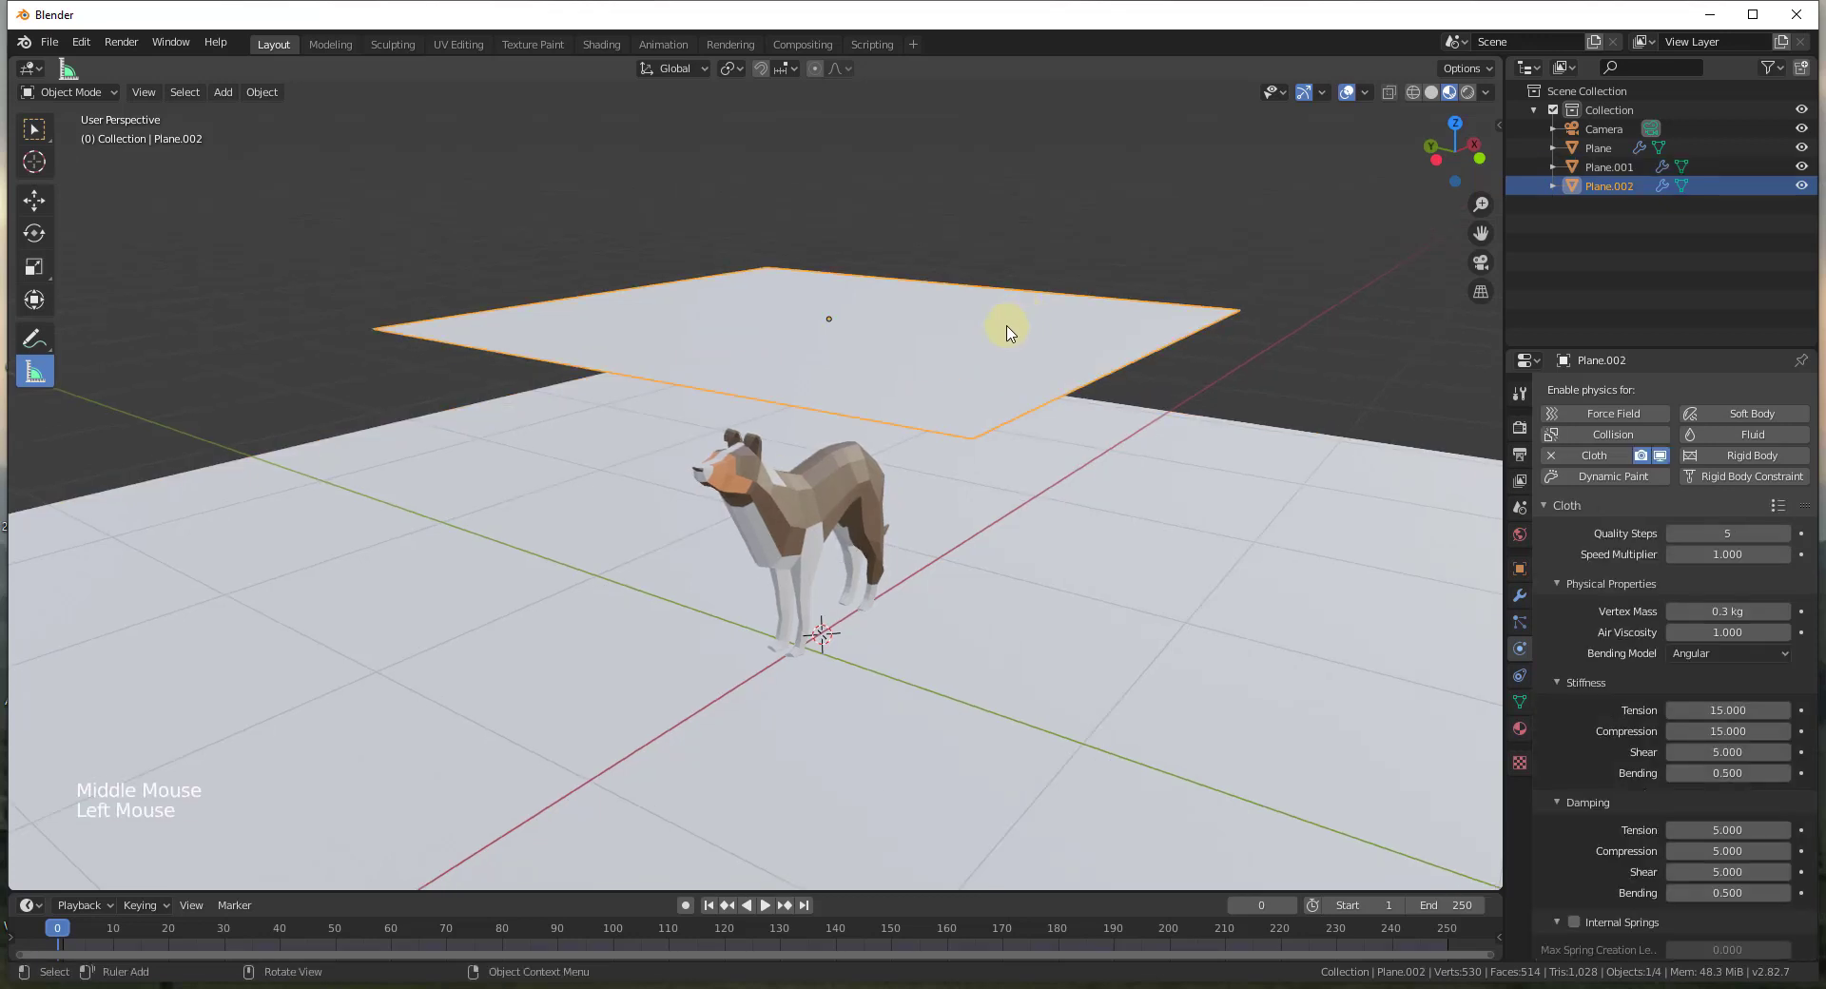
key("Tab")
middle_click_drag(1019, 318, 760, 380)
left_click(134, 91)
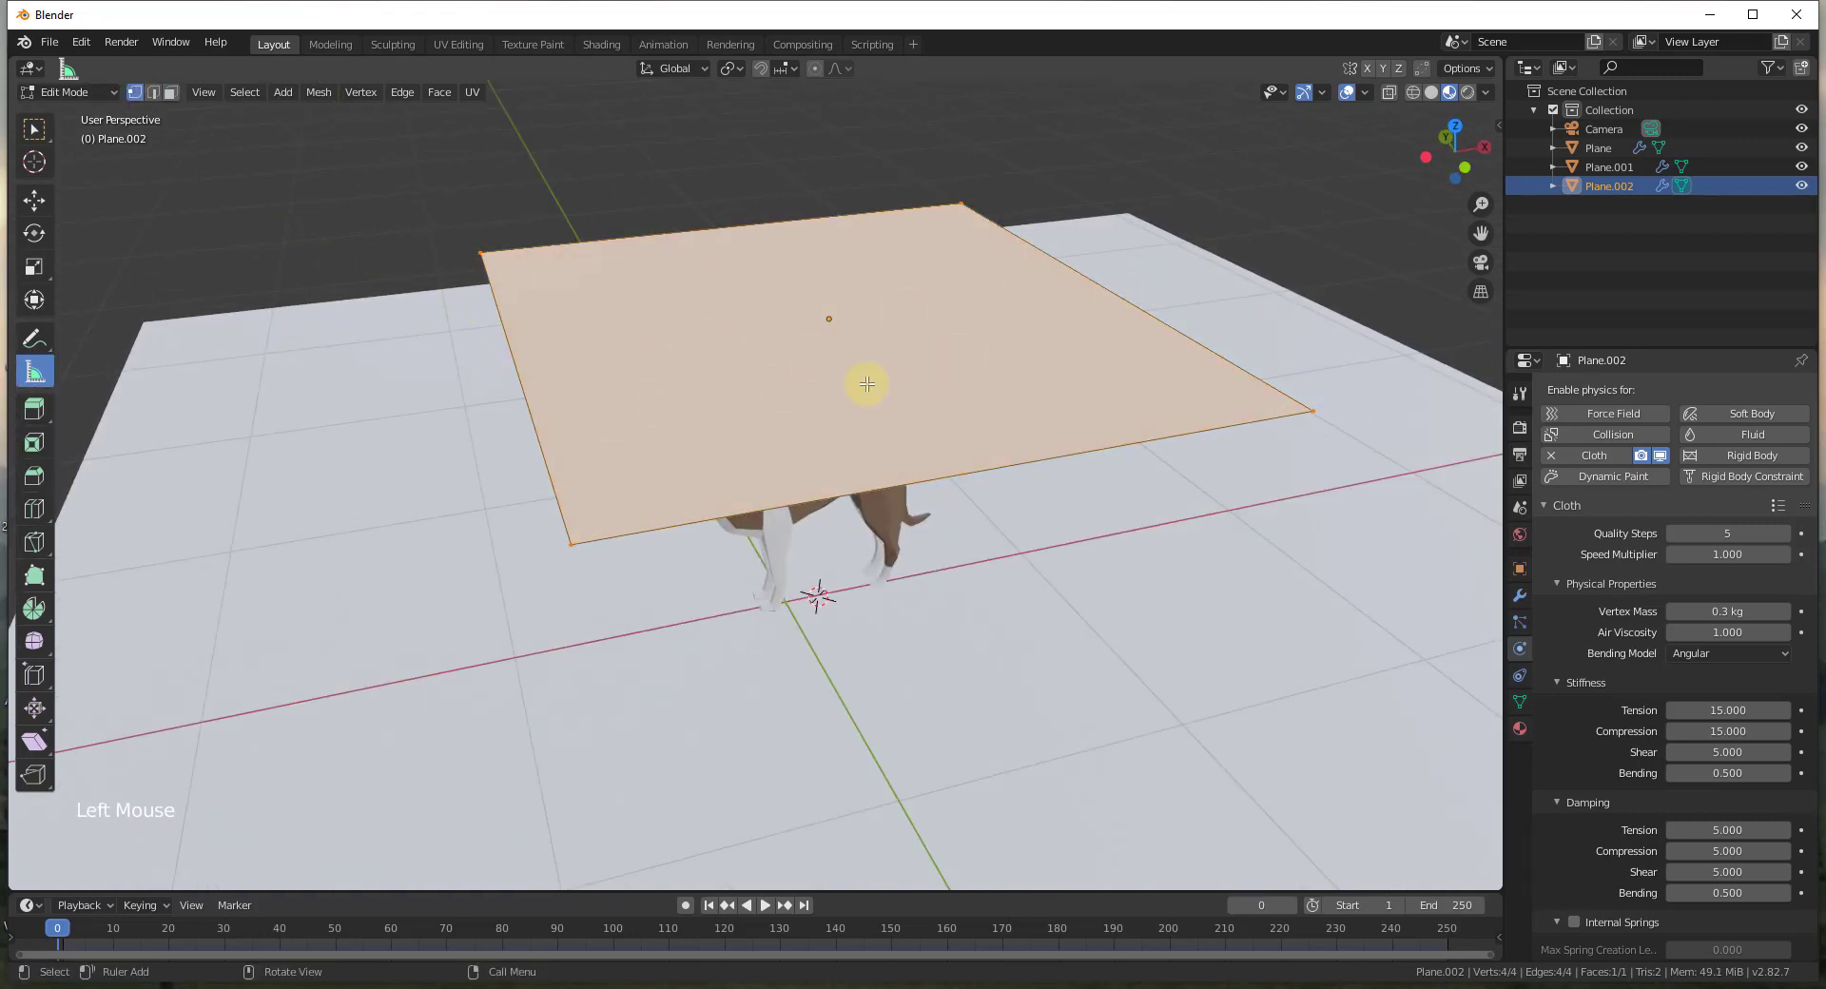
- Re-enter Edit Mode on the cloth plane and start a Ctrl+R loop cut
middle_click_drag(721, 377, 1015, 244)
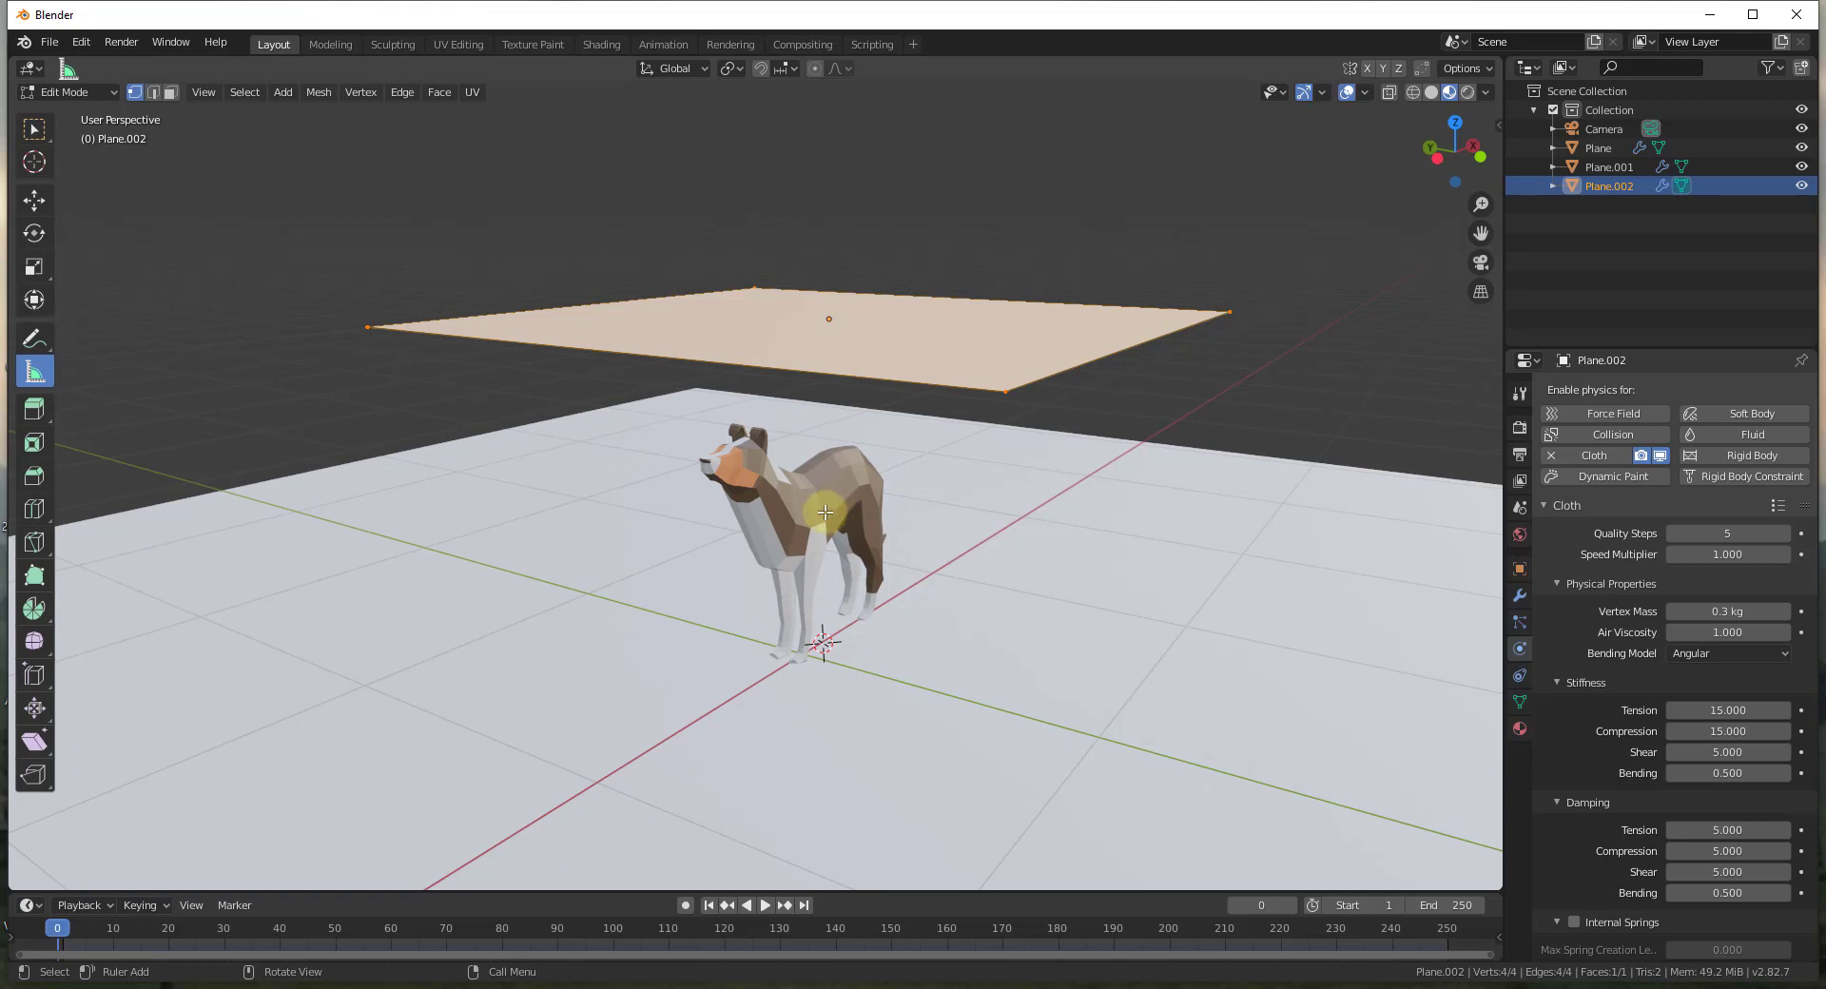
middle_click_drag(864, 433, 960, 303)
key("Tab")
left_click(937, 339)
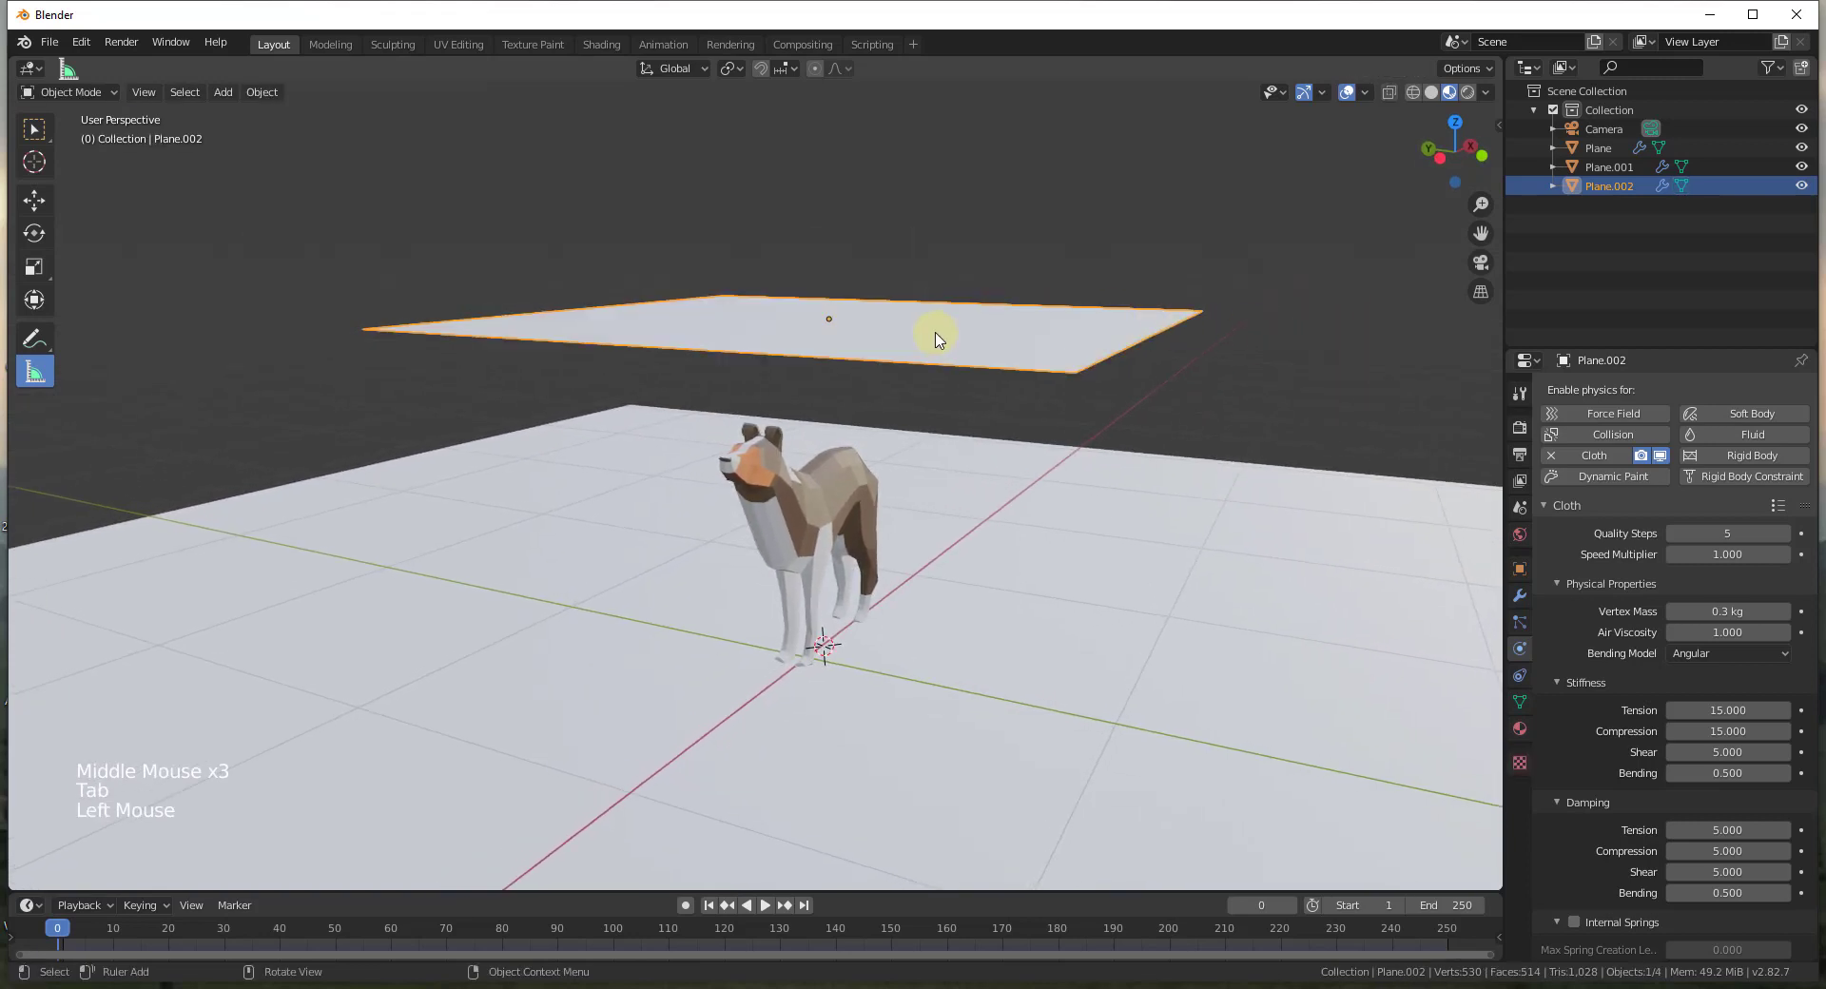
key("Tab")
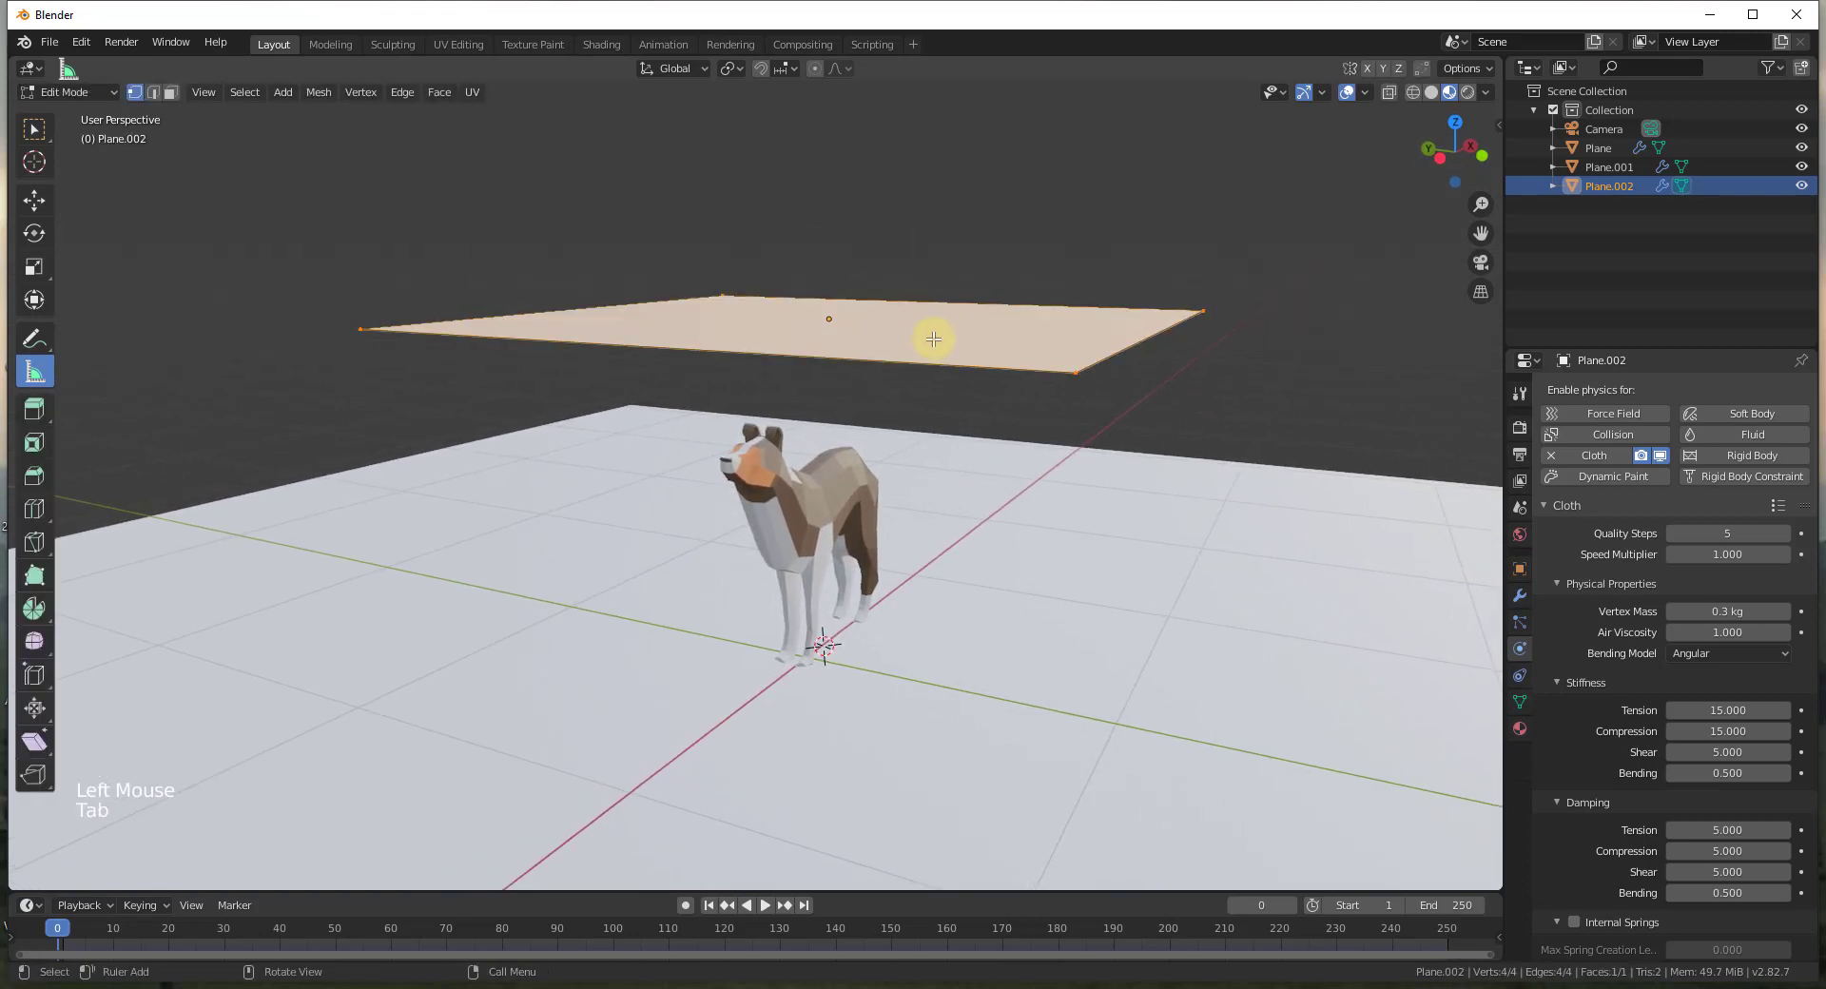
key("ctrl+r")
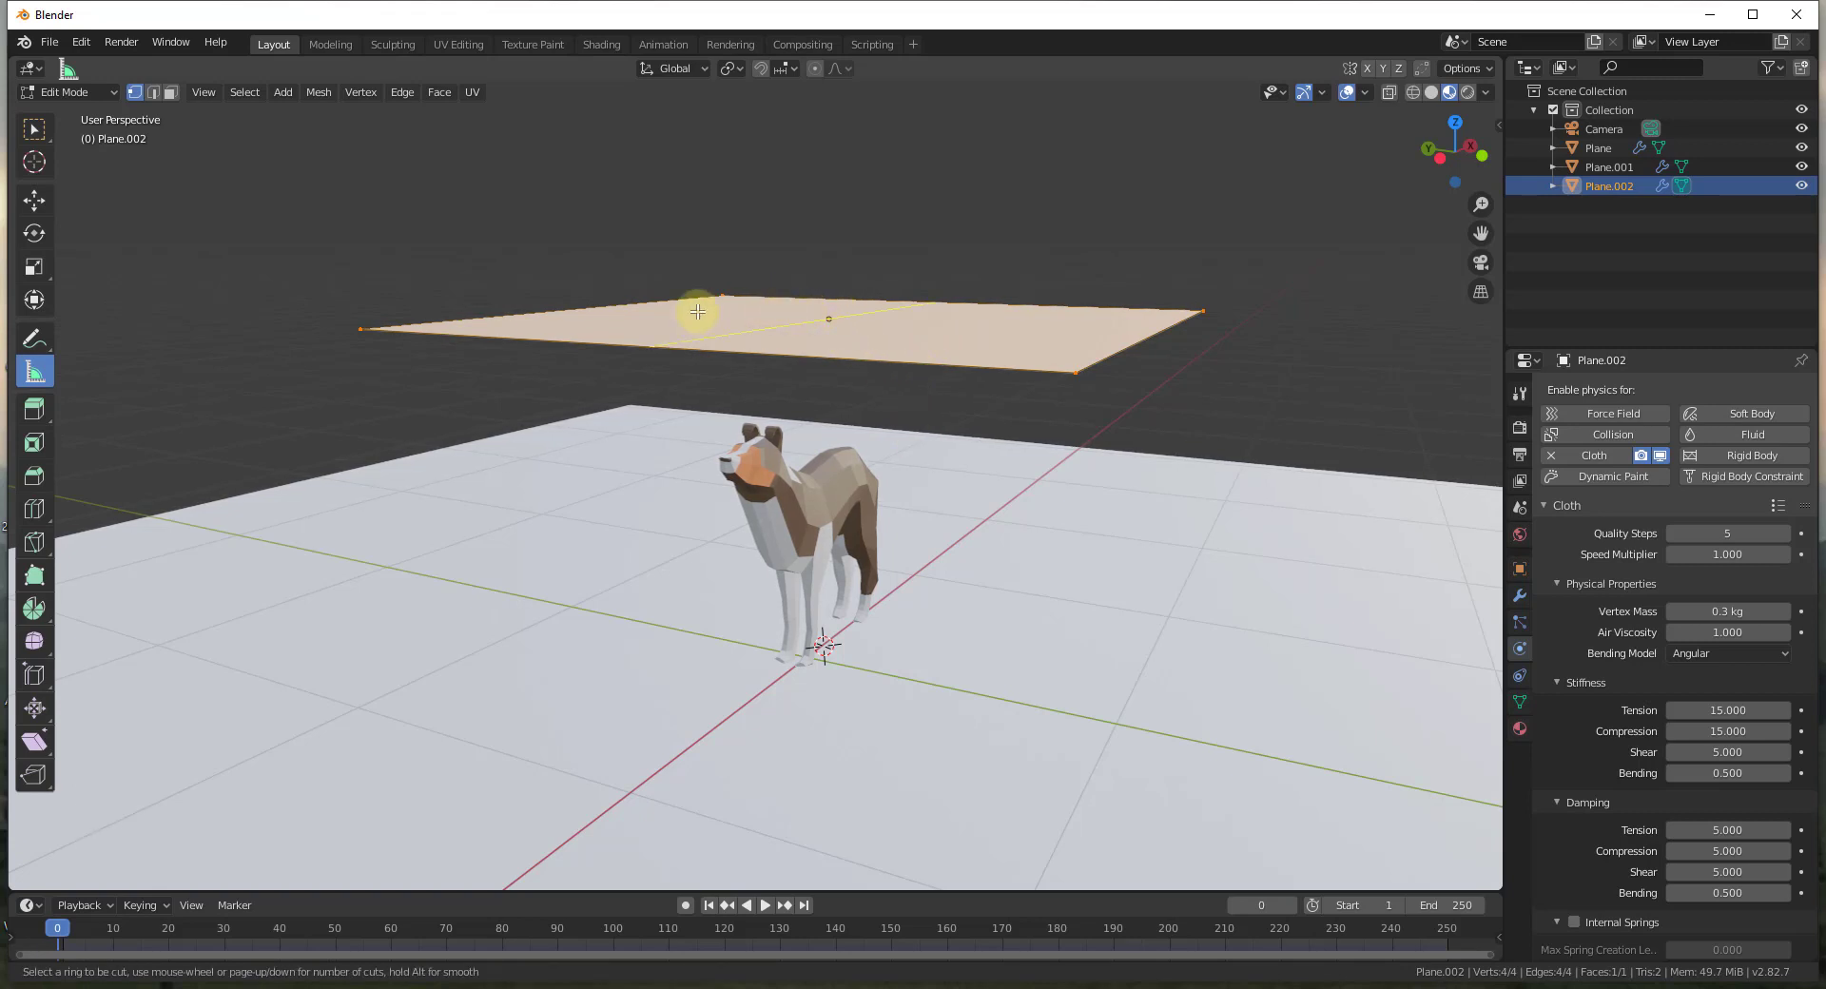
- Place an unslid loop cut and set Number of Cuts to 25
scroll(748, 333, "up", 2)
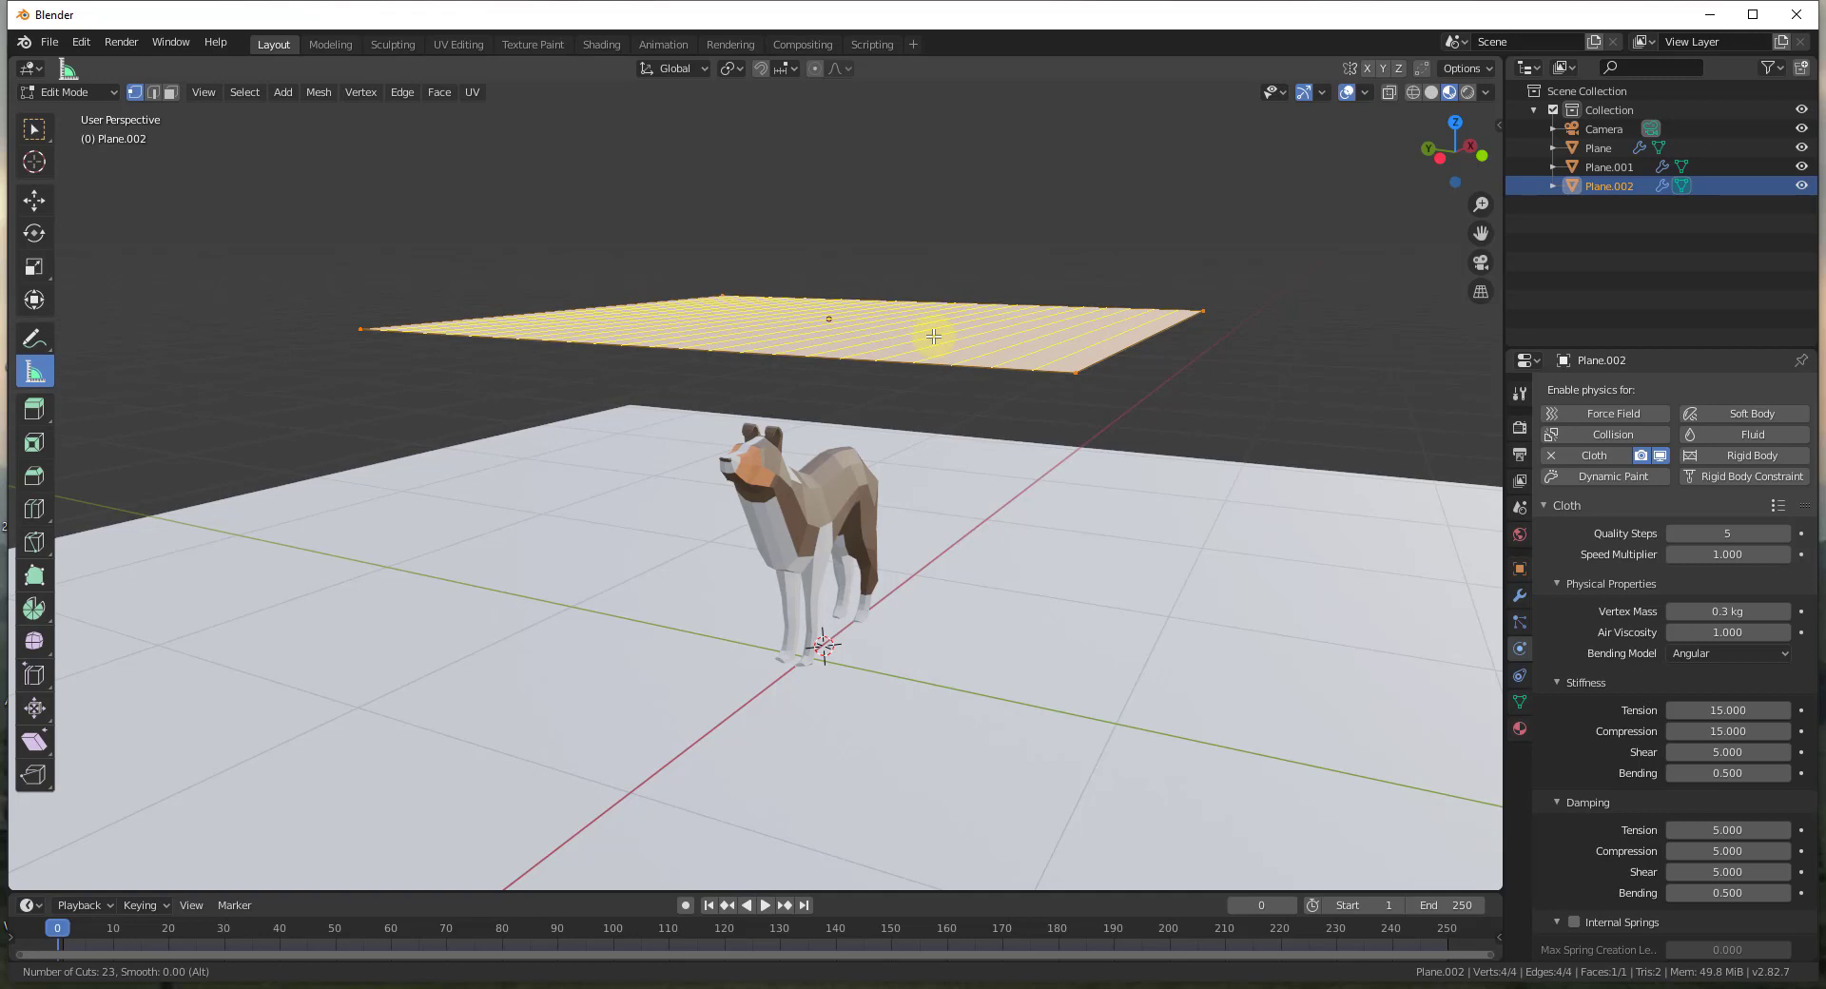
left_click(934, 337)
right_click(932, 336)
middle_click_drag(929, 347, 922, 418)
left_click(309, 720)
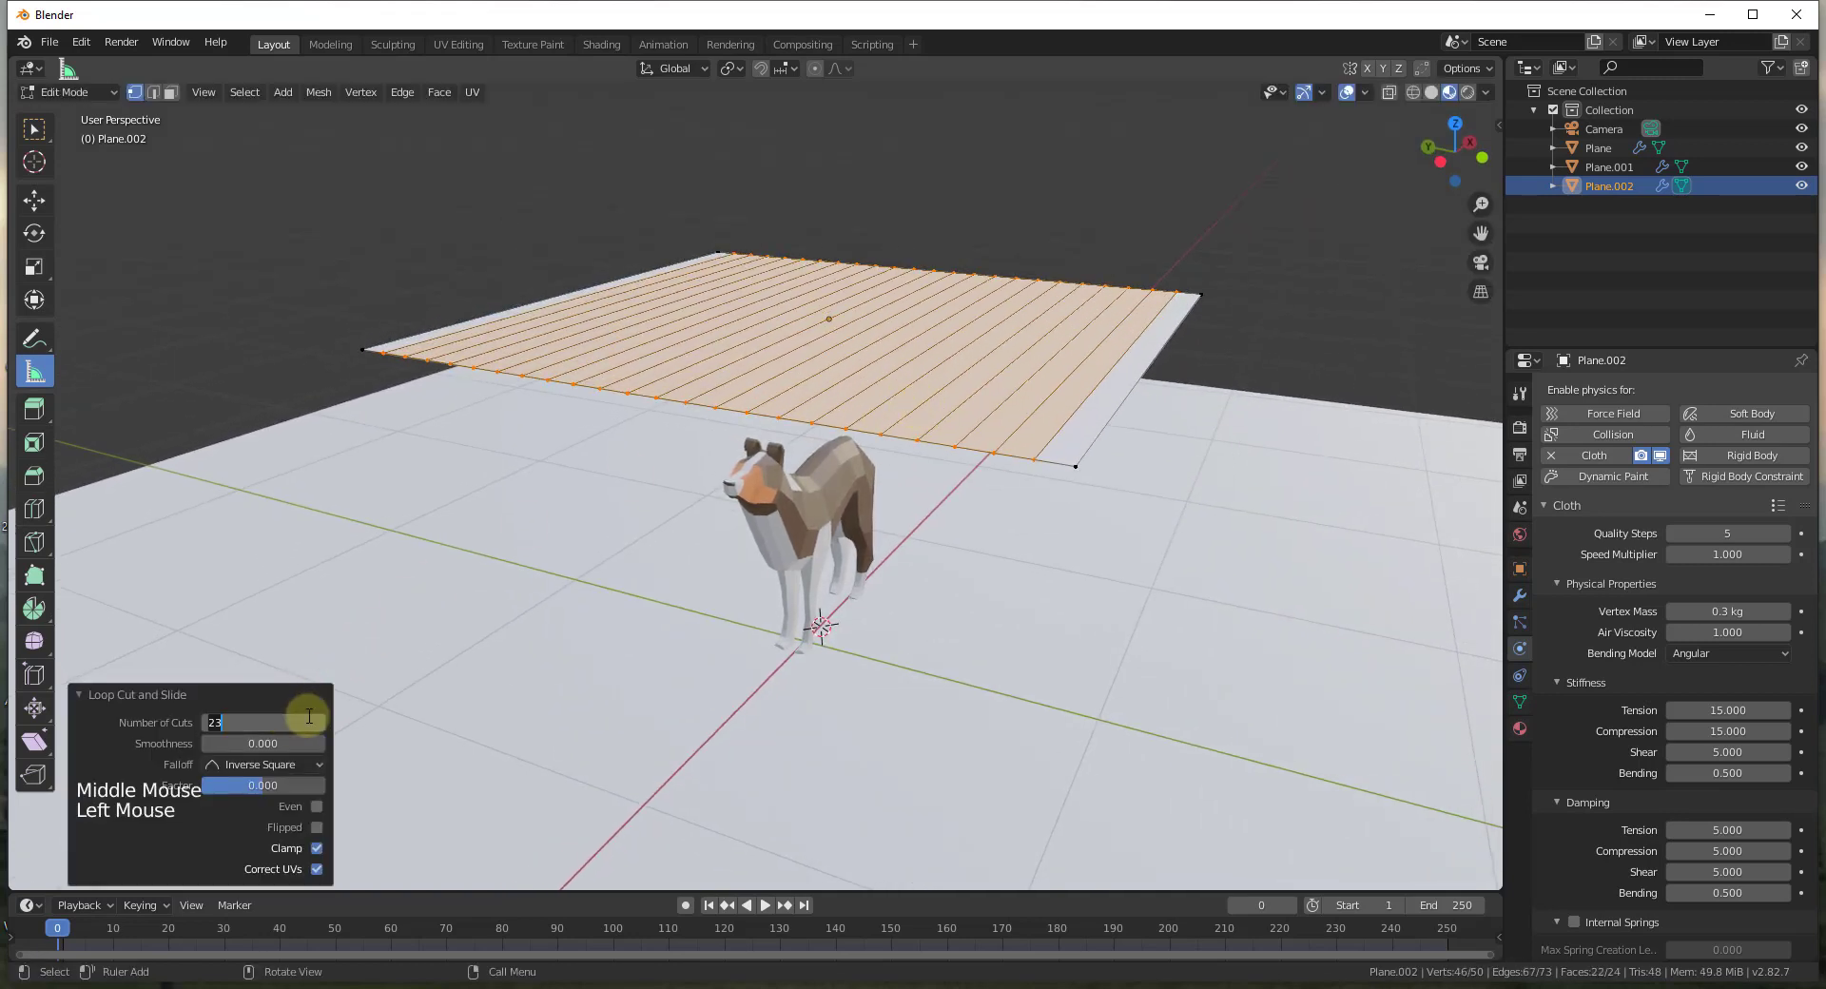
key("Return")
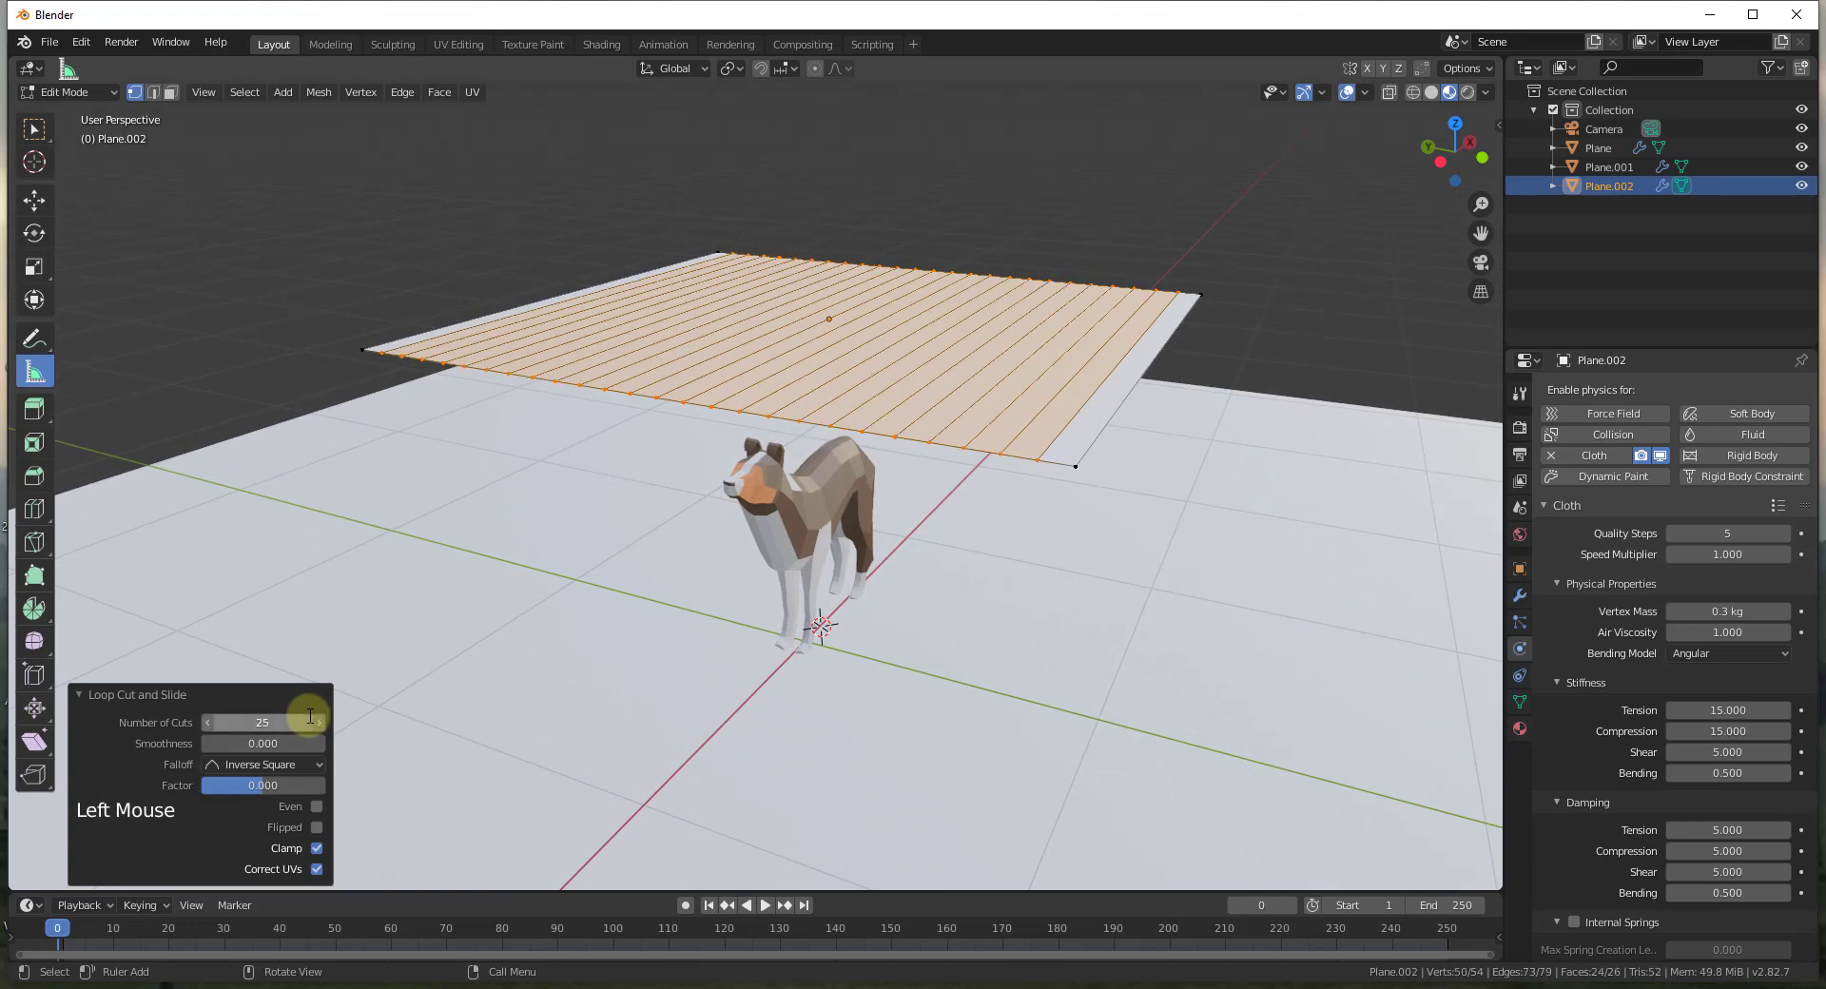
- Start a crosswise loop cut on the cloth plane
middle_click_drag(1051, 317, 1051, 318)
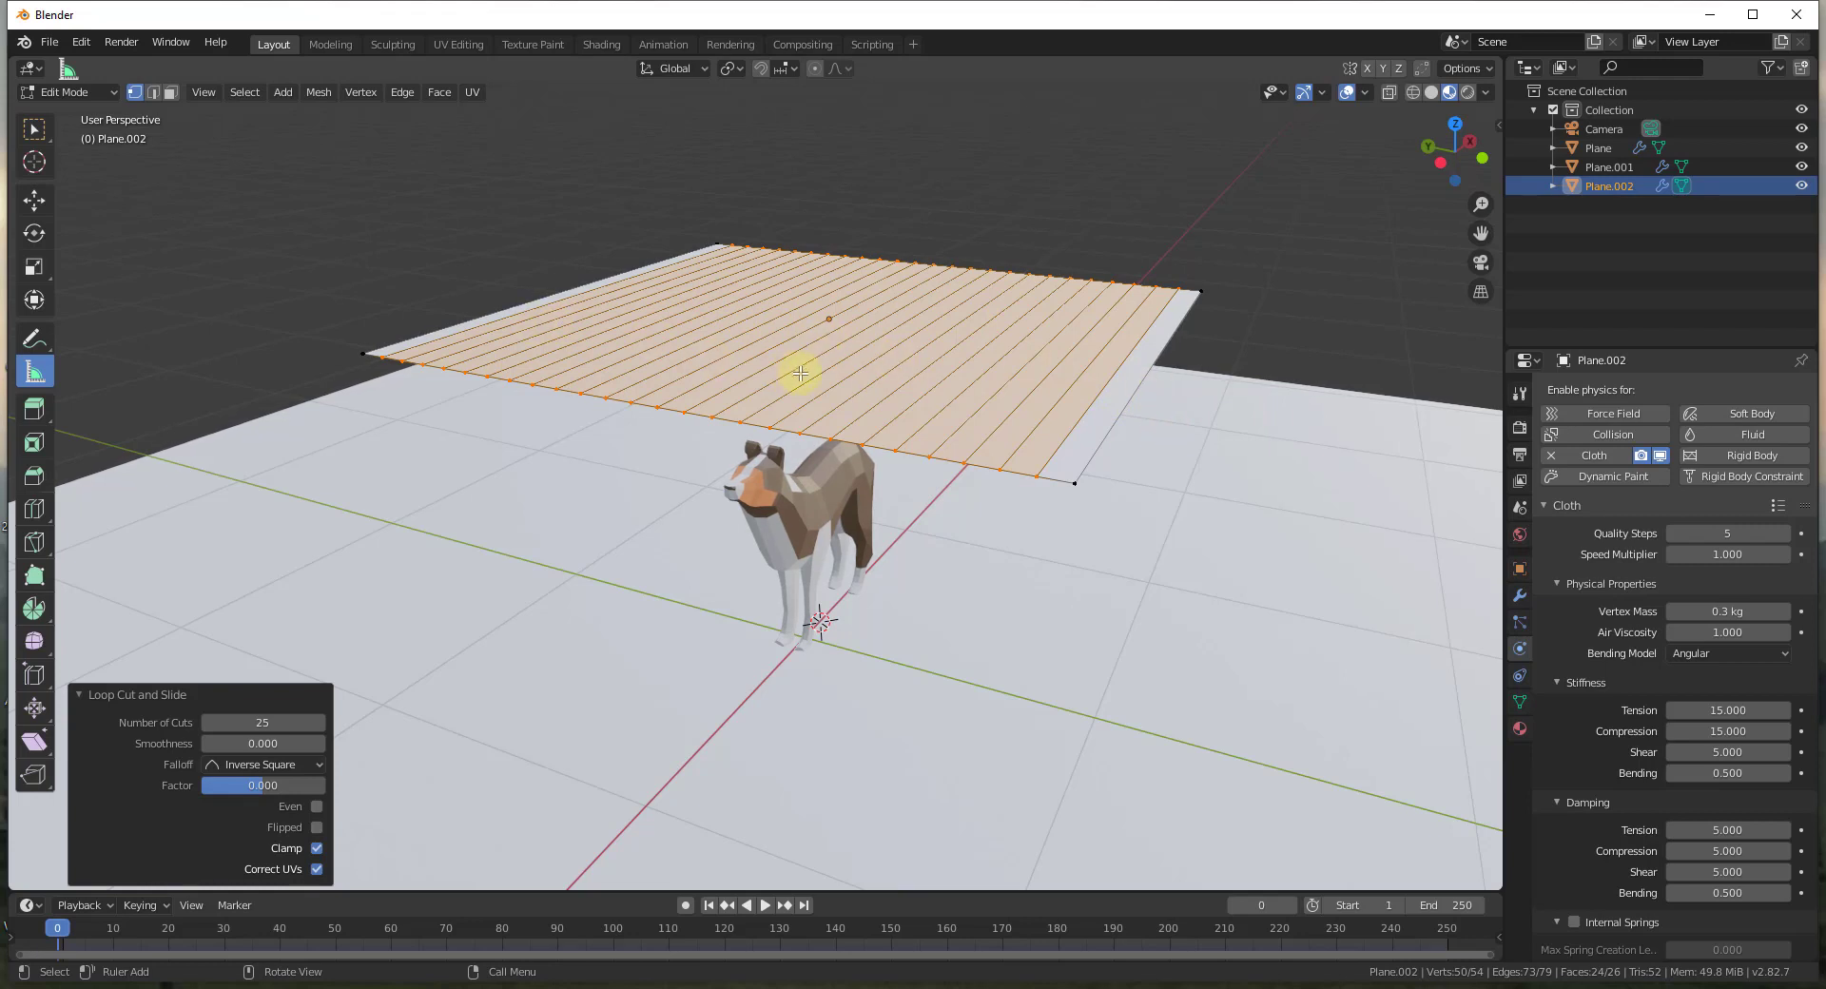
mouse_move(855, 389)
middle_mouse_down()
mouse_move(864, 373)
mouse_move(856, 388)
middle_mouse_up()
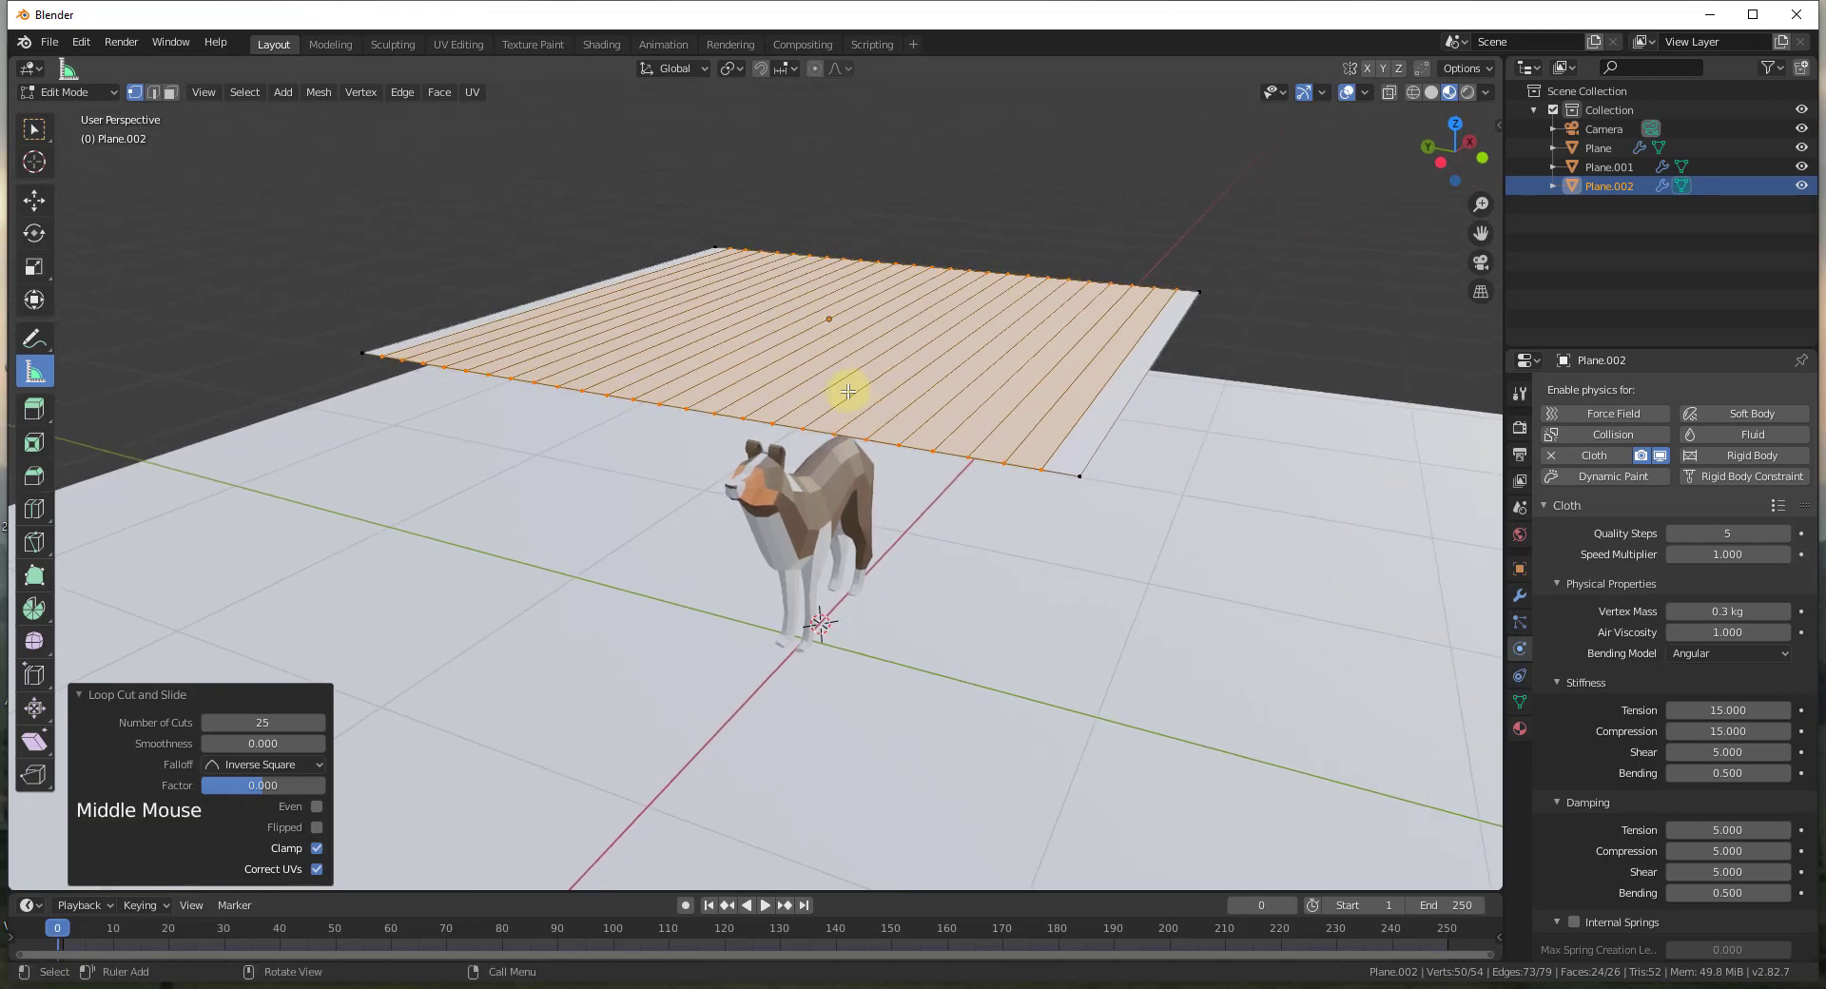
key("ctrl+r")
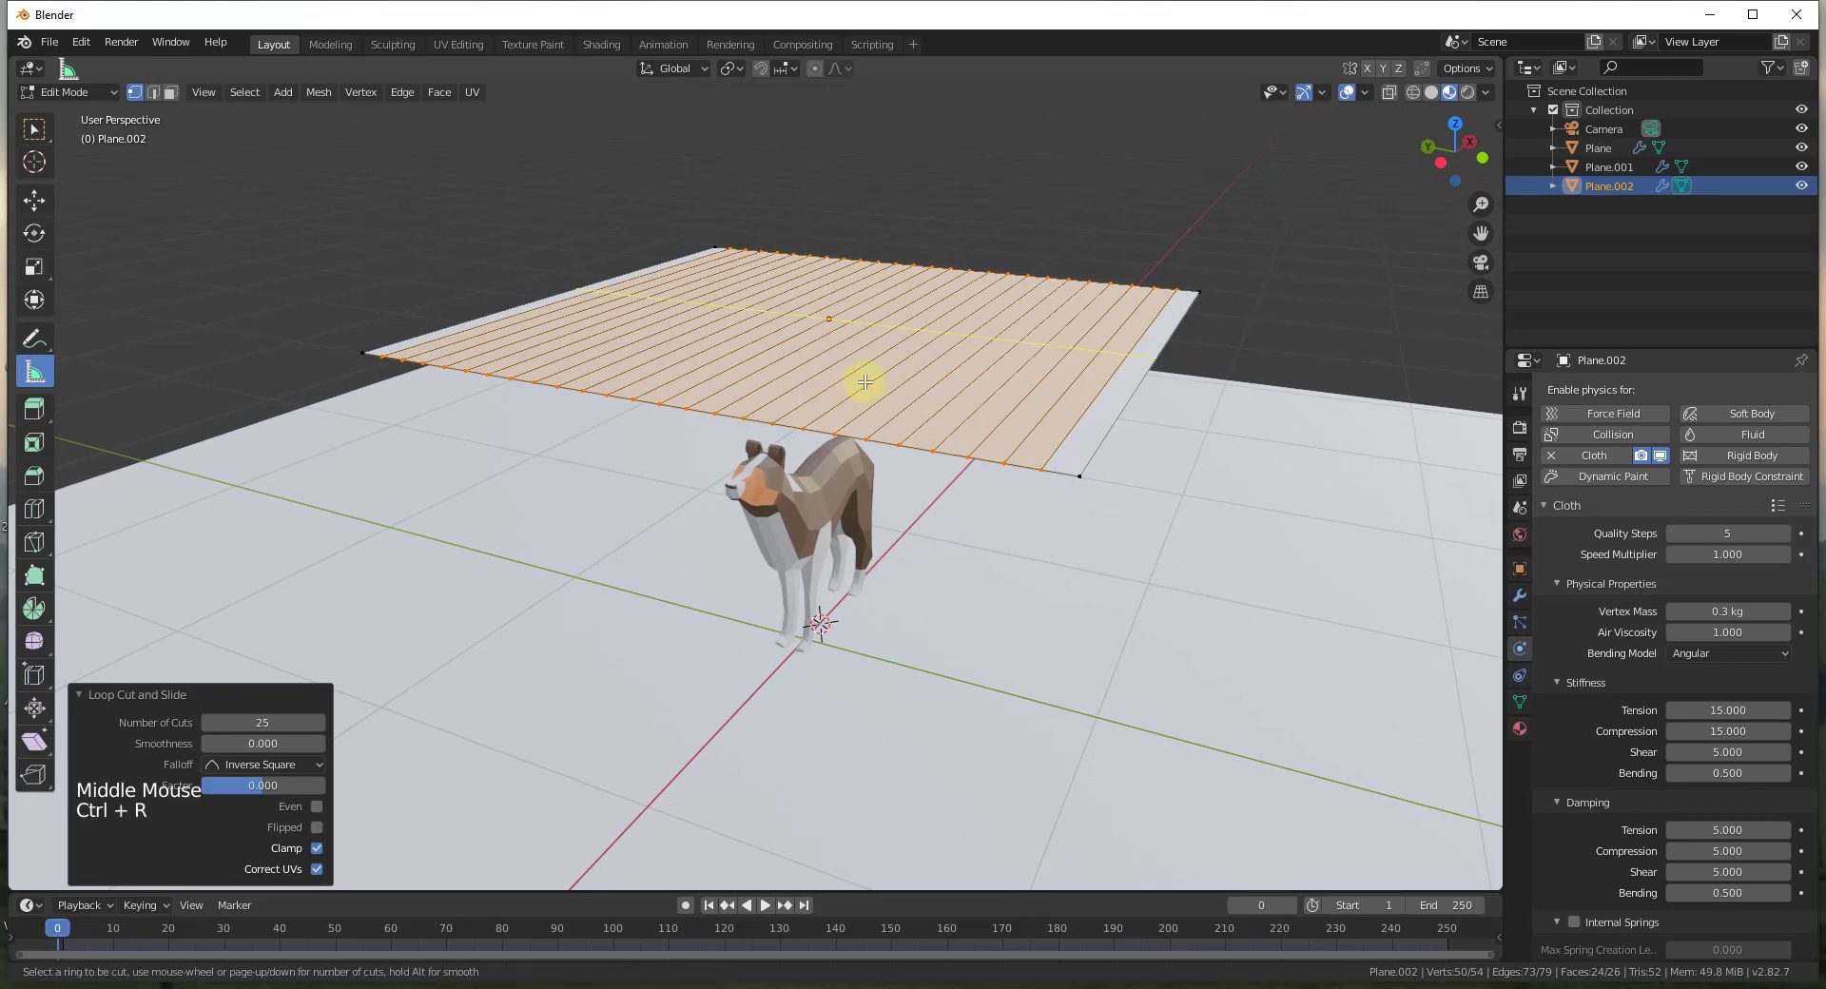
- Add 25 crosswise loop cuts without sliding, then deselect all geometry
scroll(927, 328, "up", 6)
left_click(927, 328)
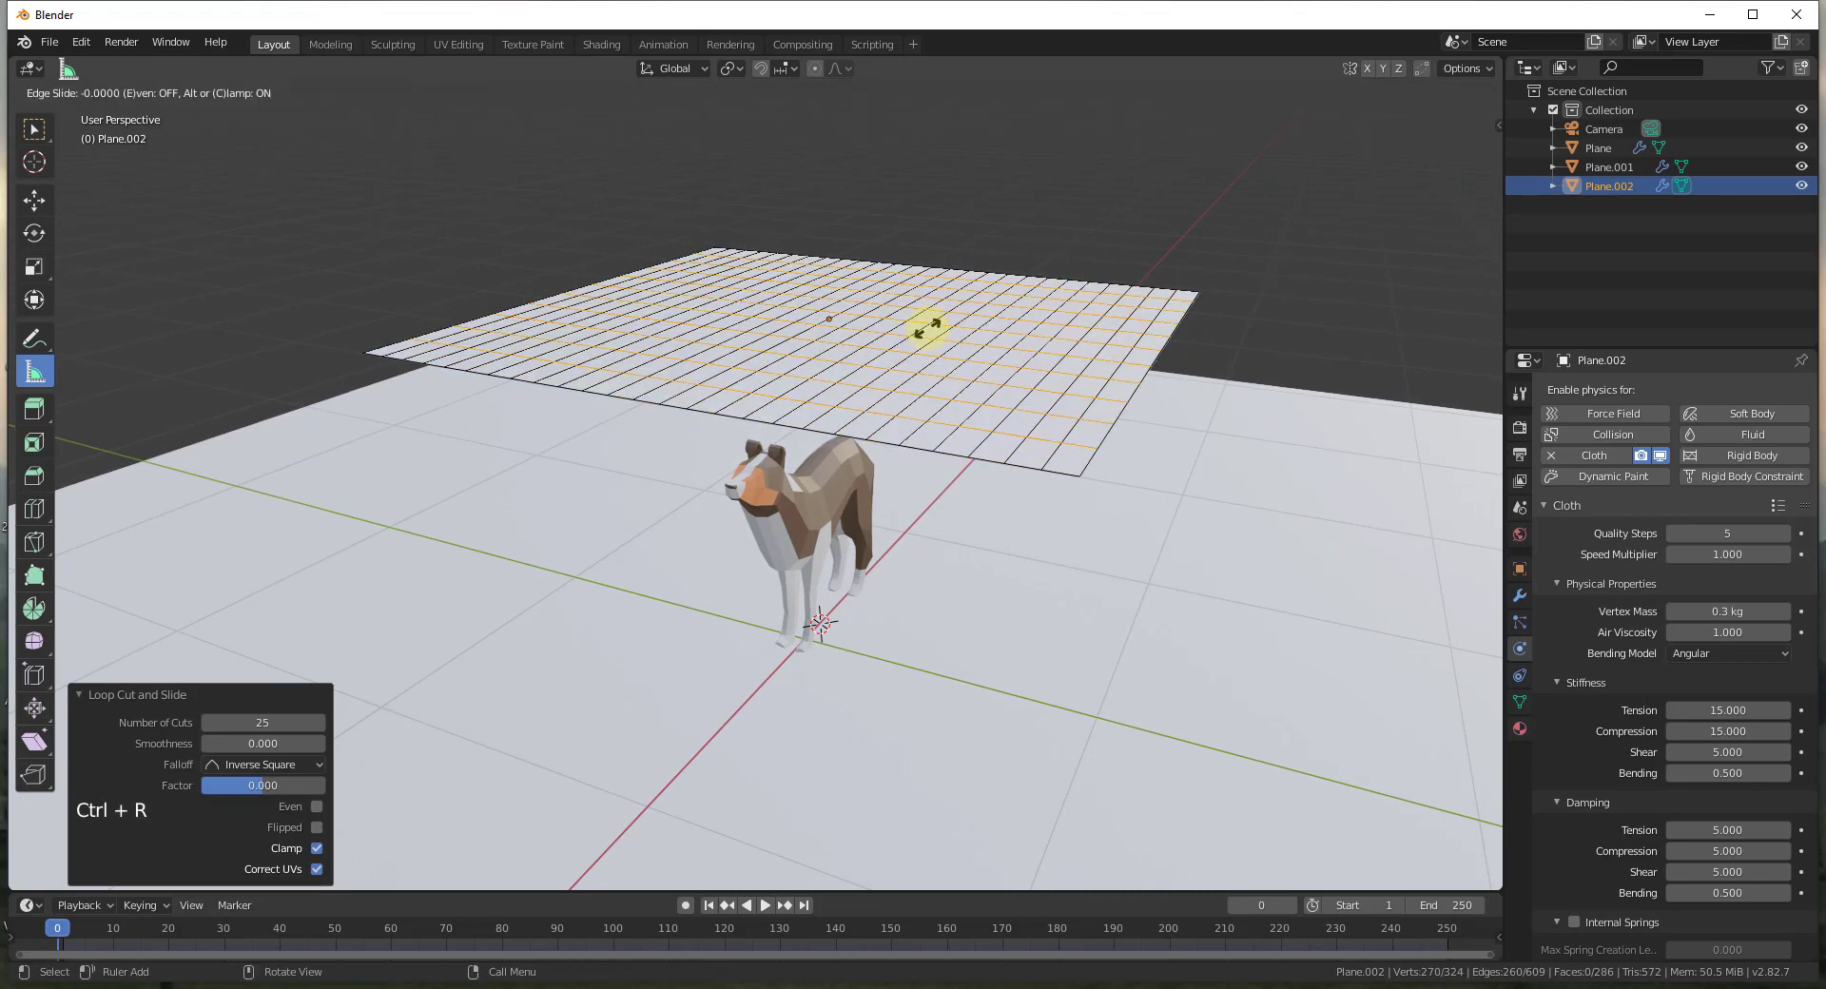
right_click(927, 328)
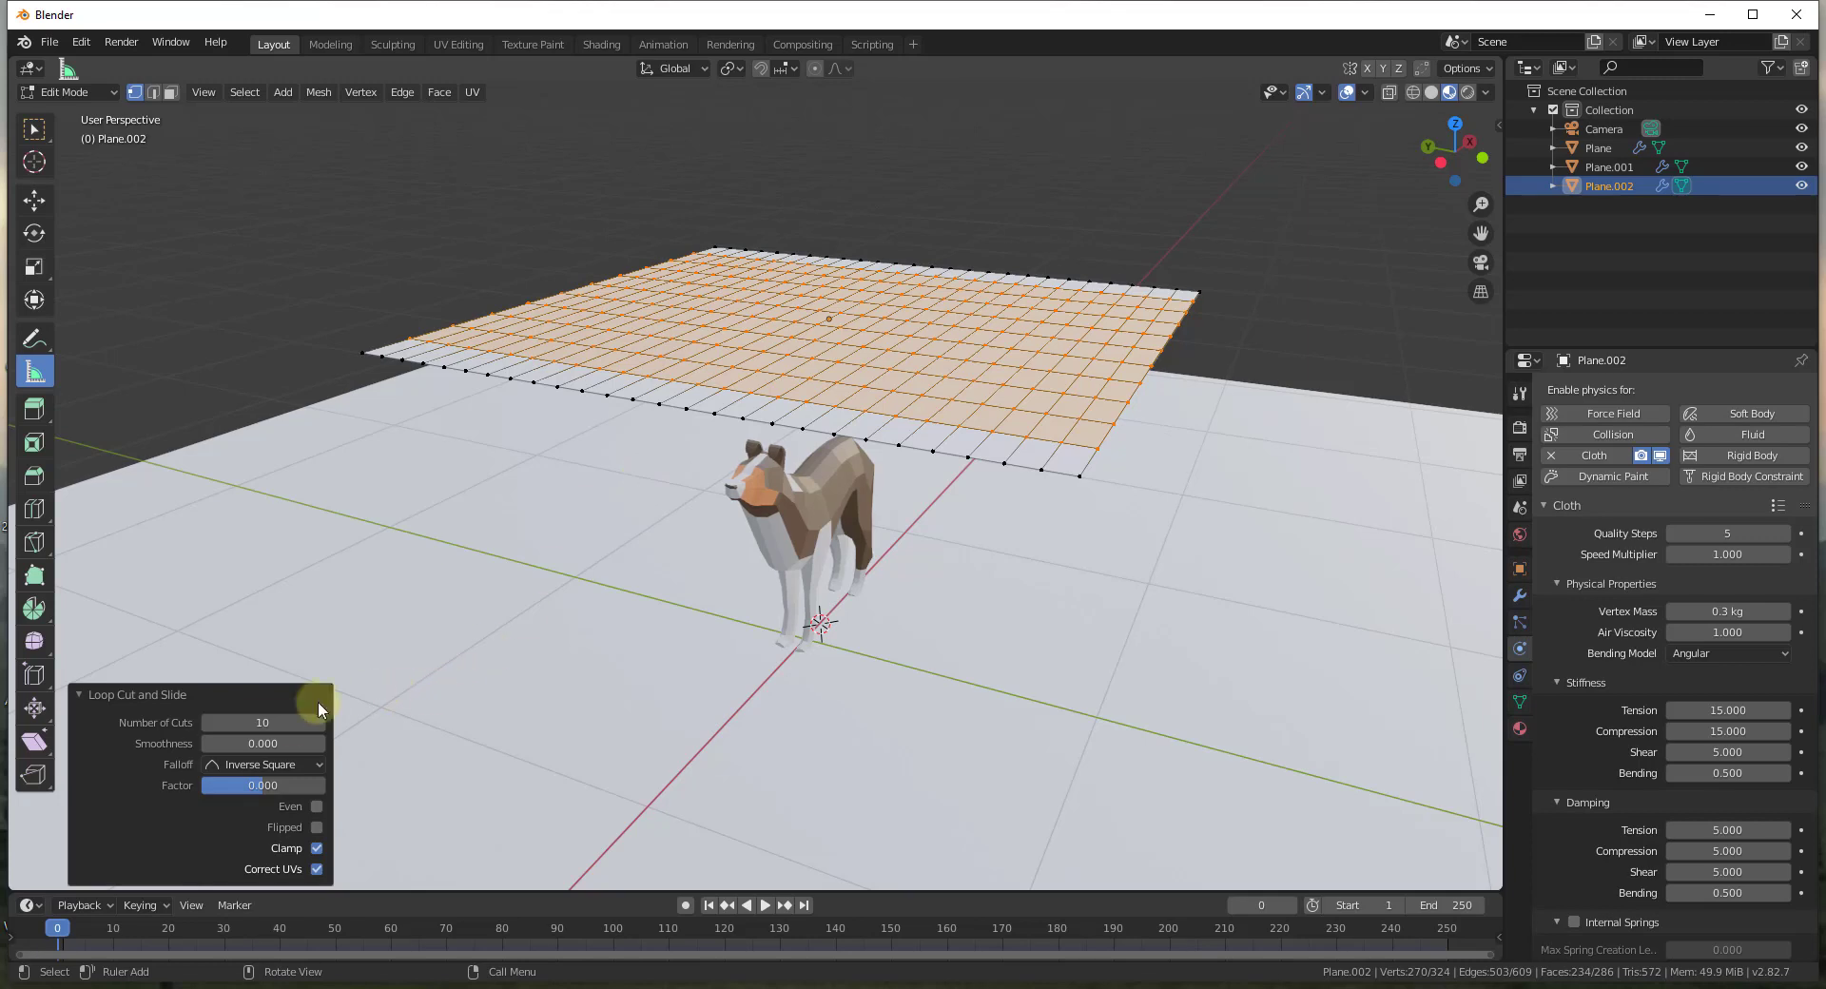
left_click(277, 723)
type("25")
key("Return")
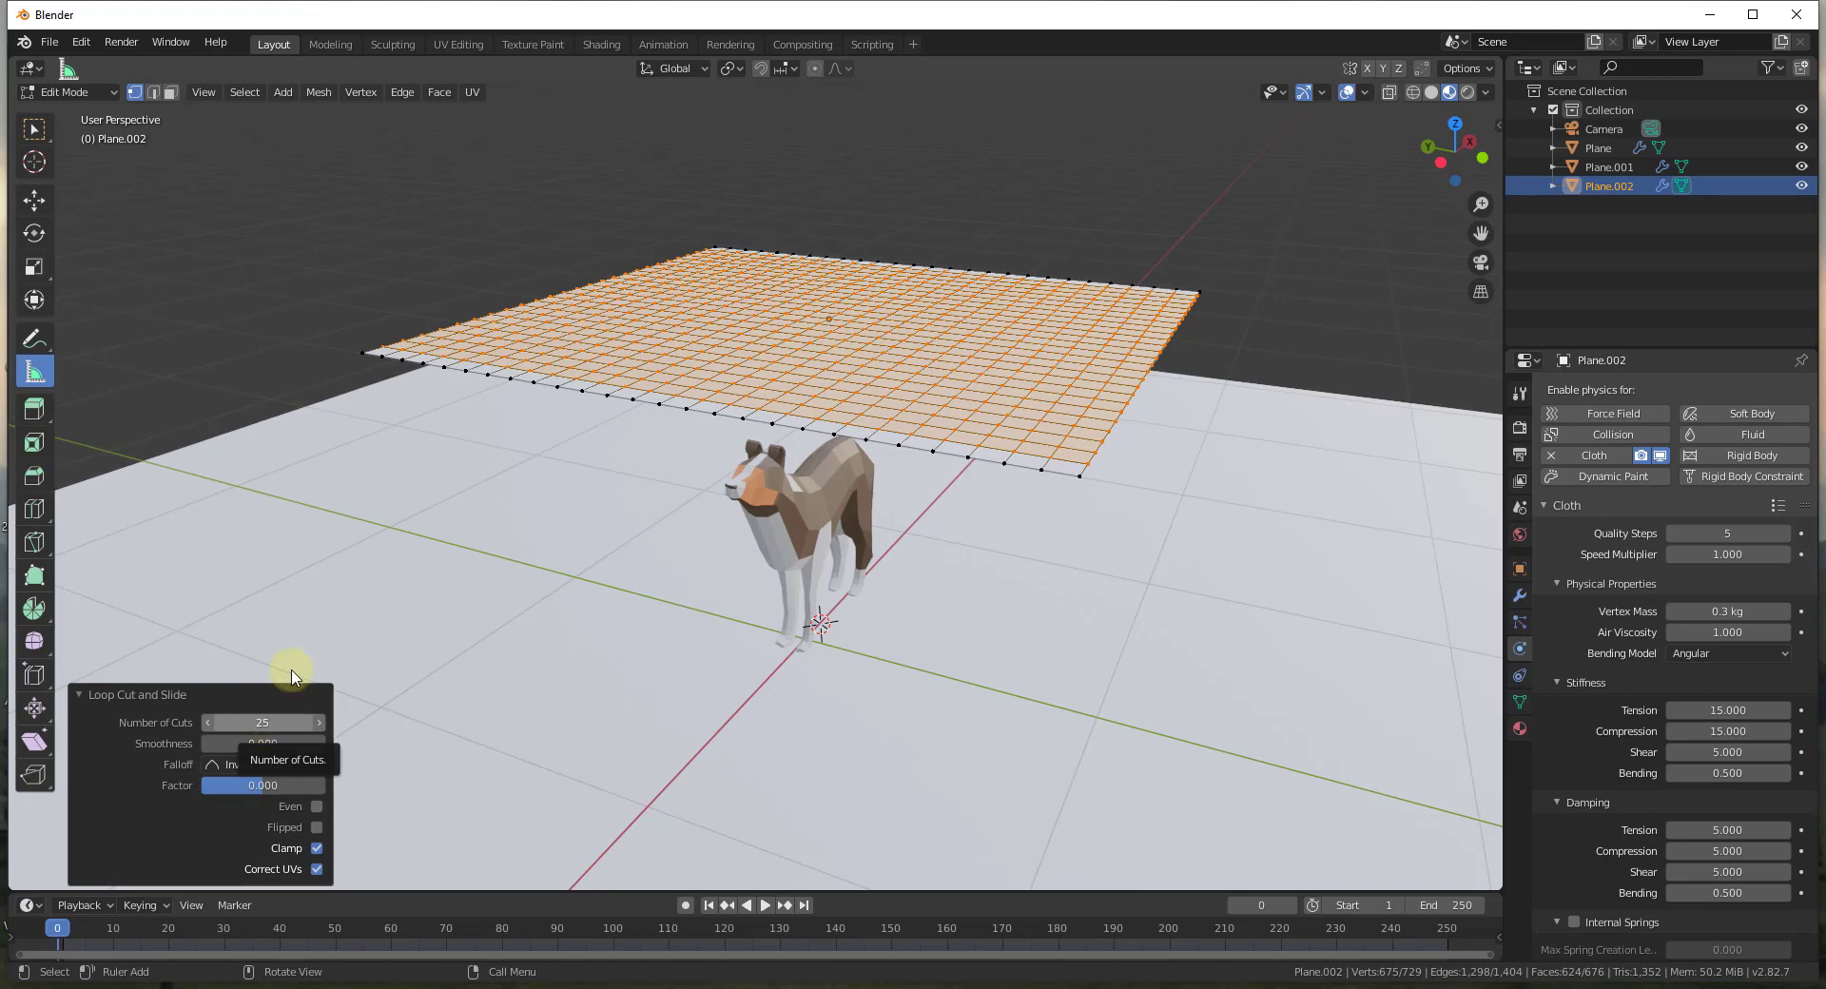
left_click(1044, 148)
key("Tab")
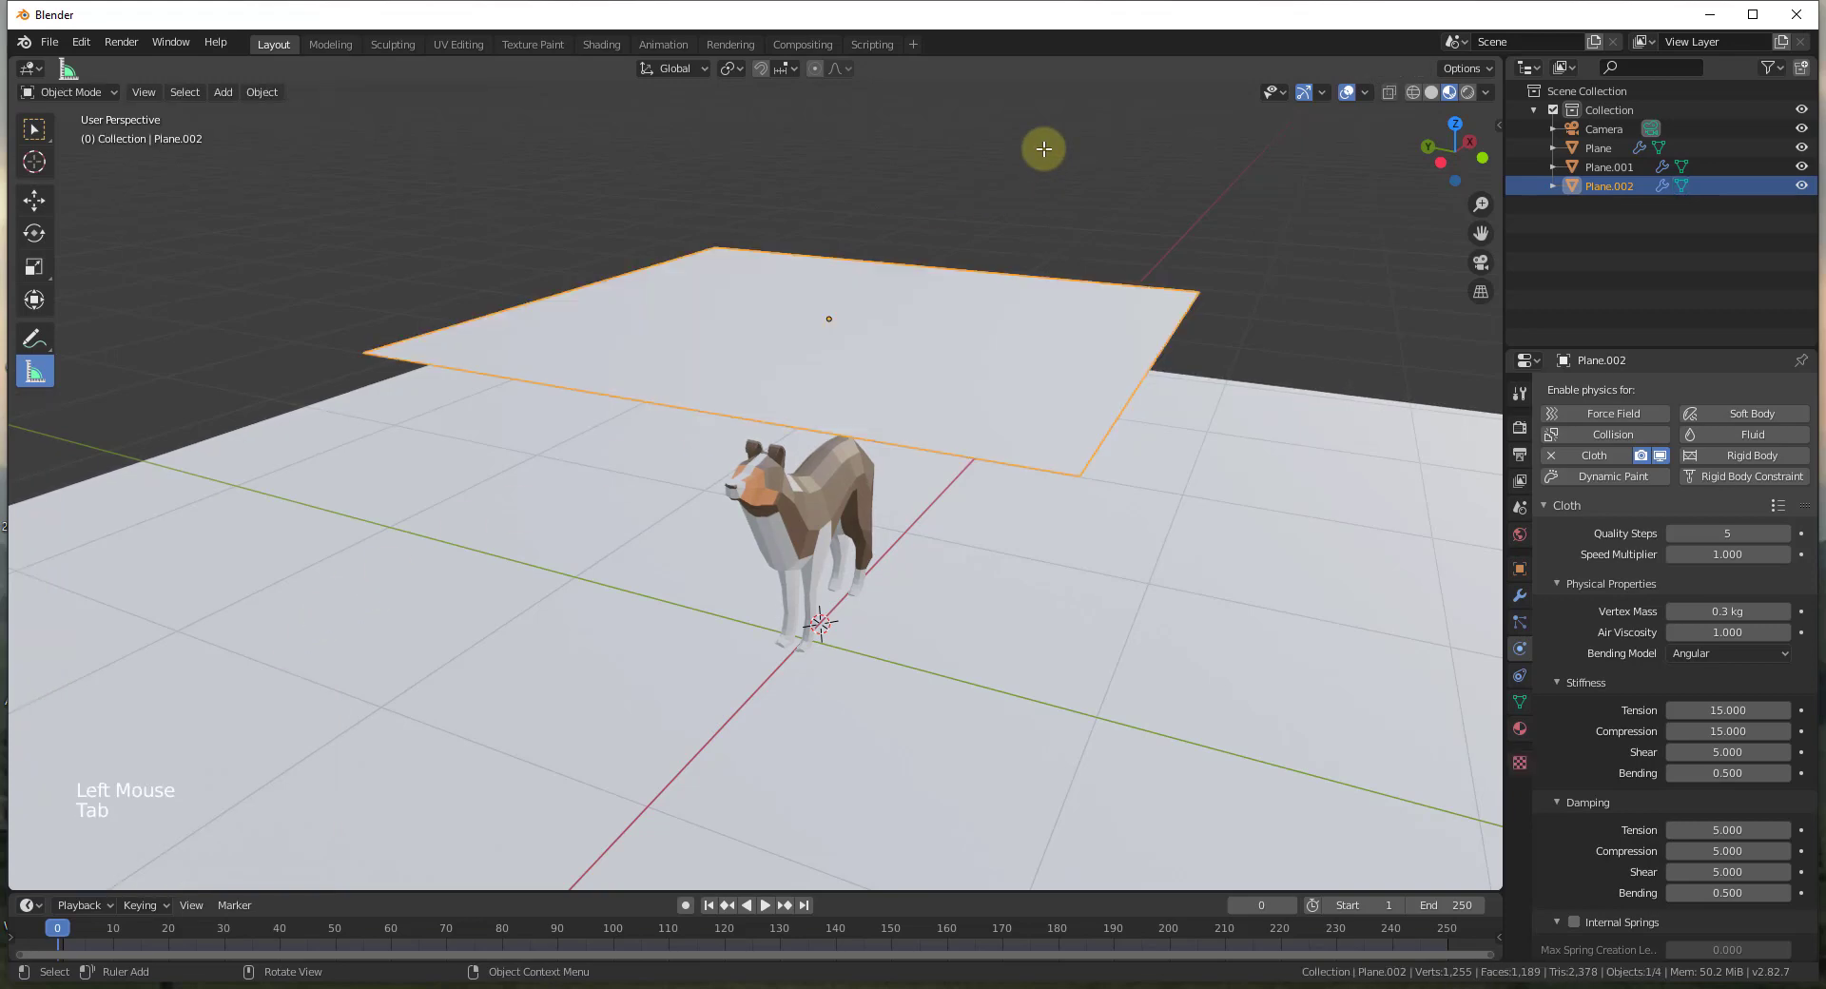
middle_click_drag(884, 420, 896, 385)
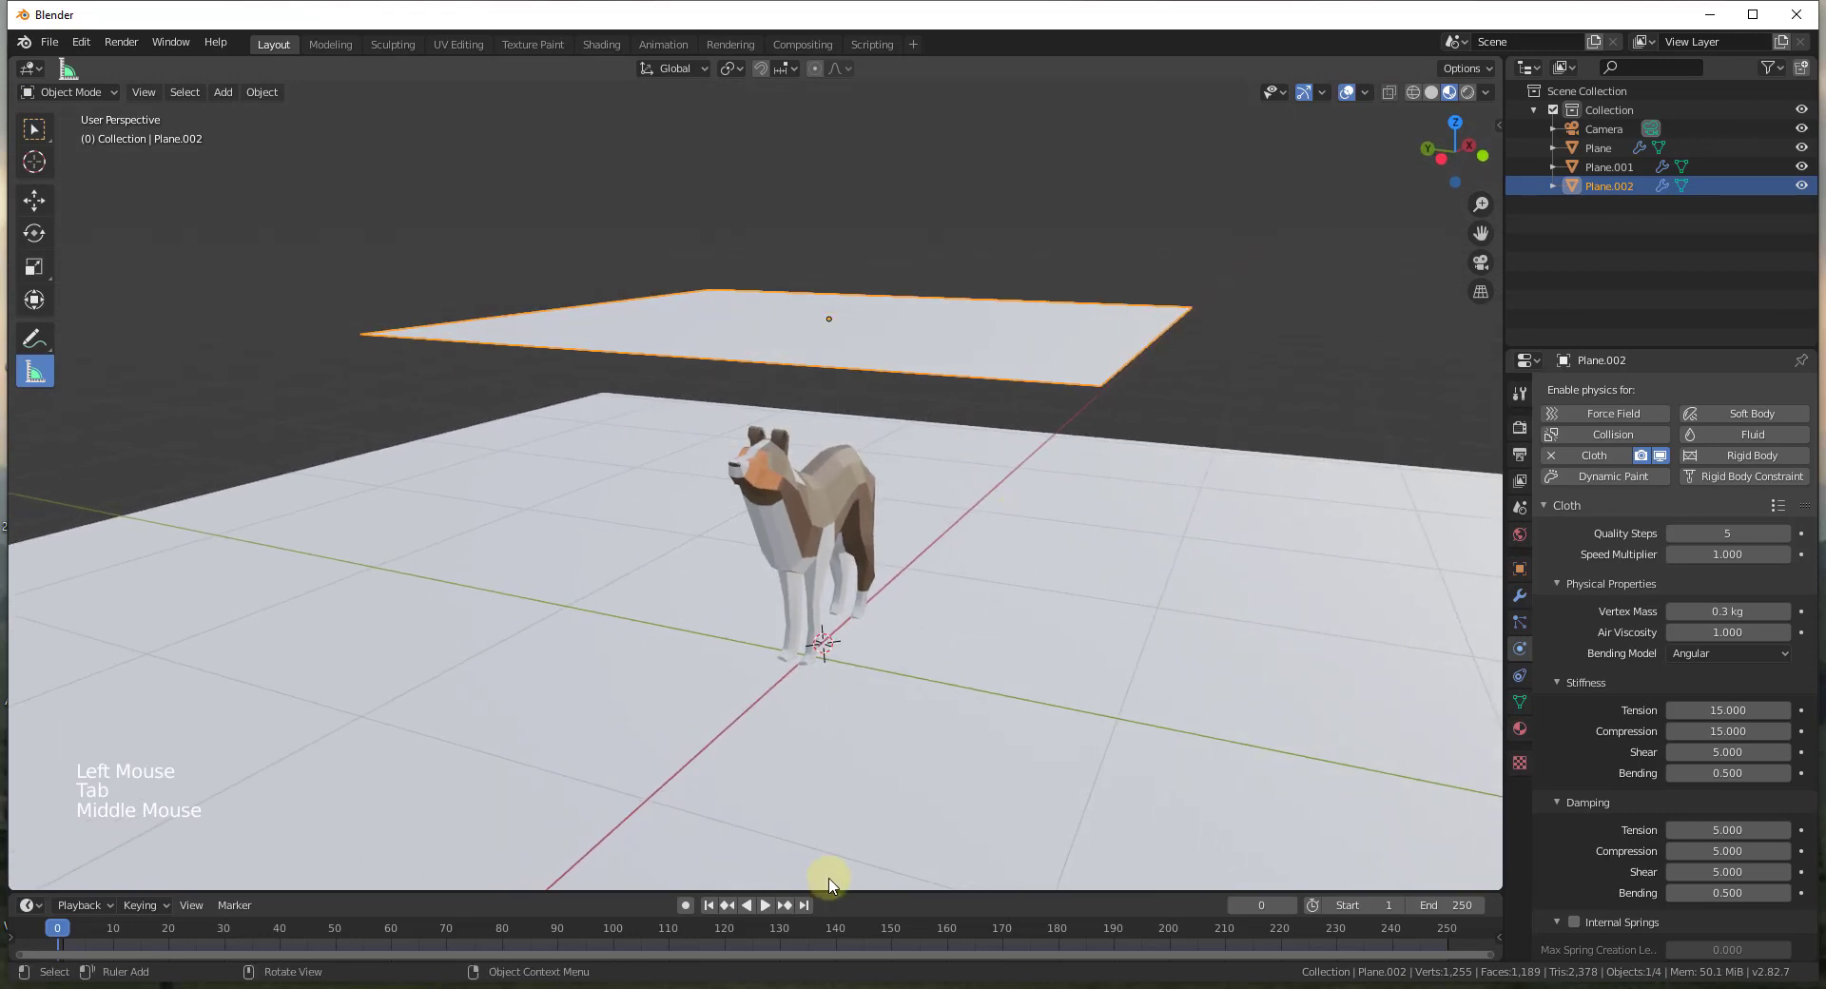
left_click(765, 904)
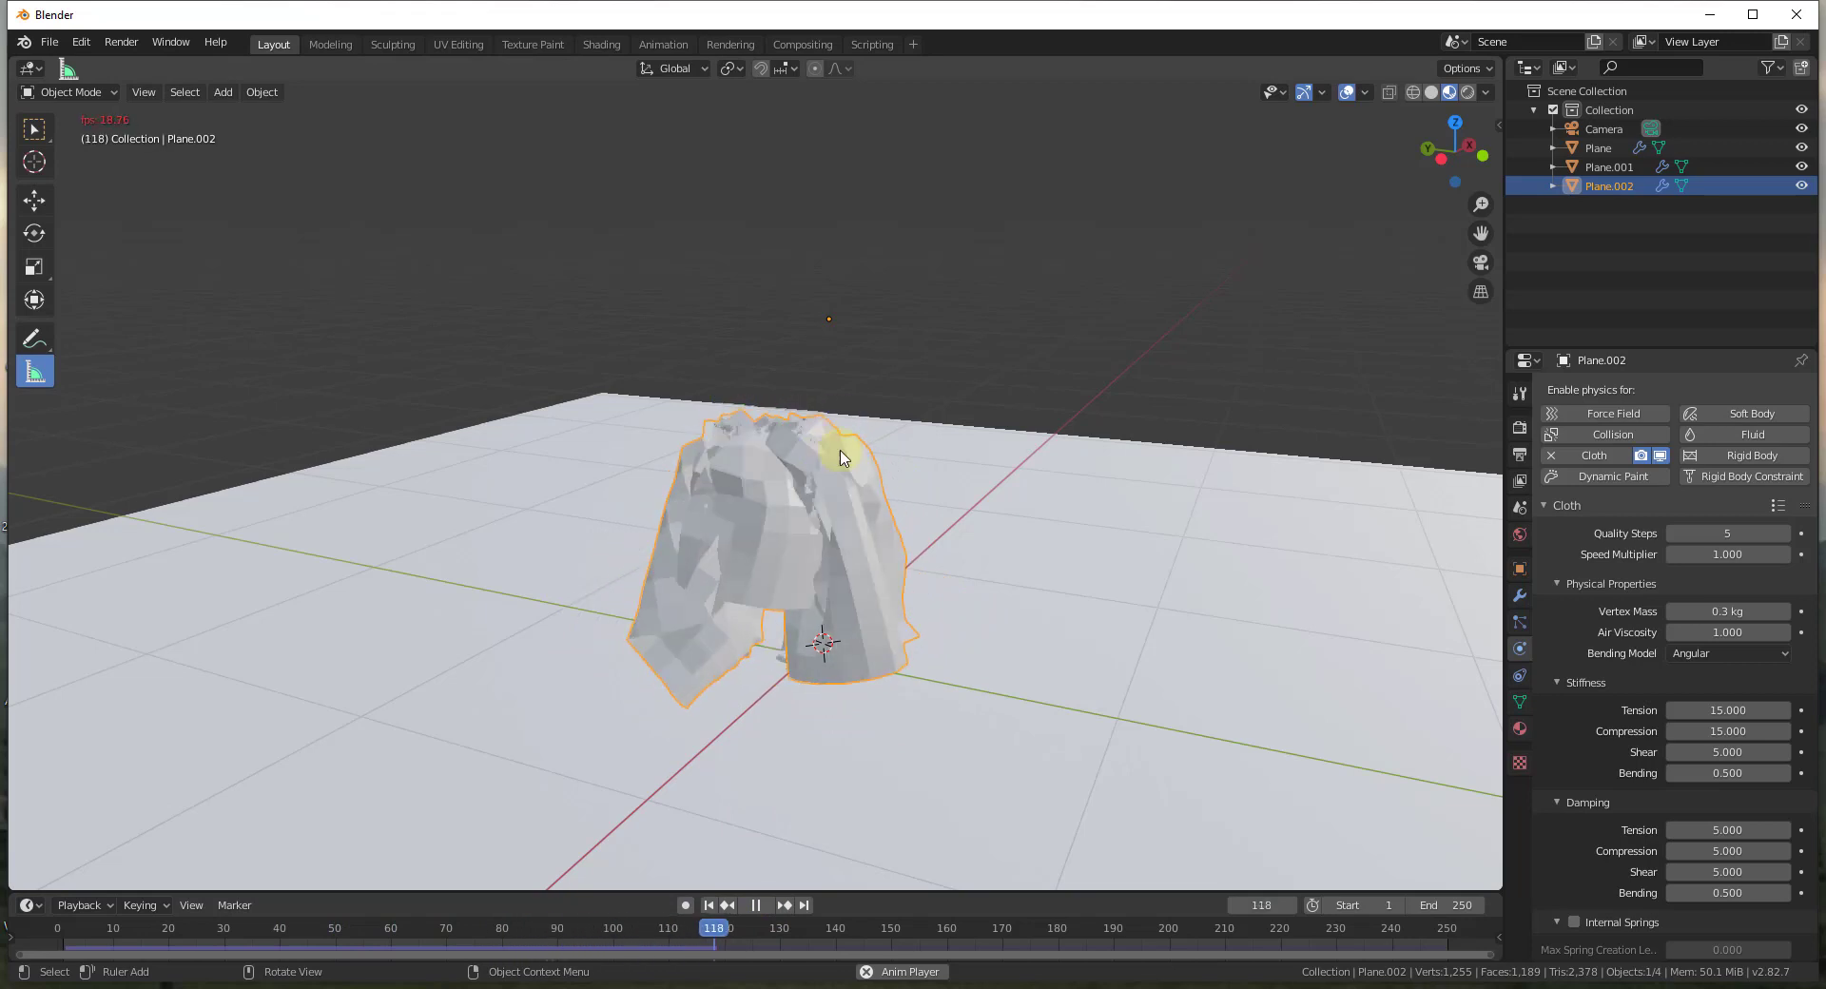
left_click(756, 907)
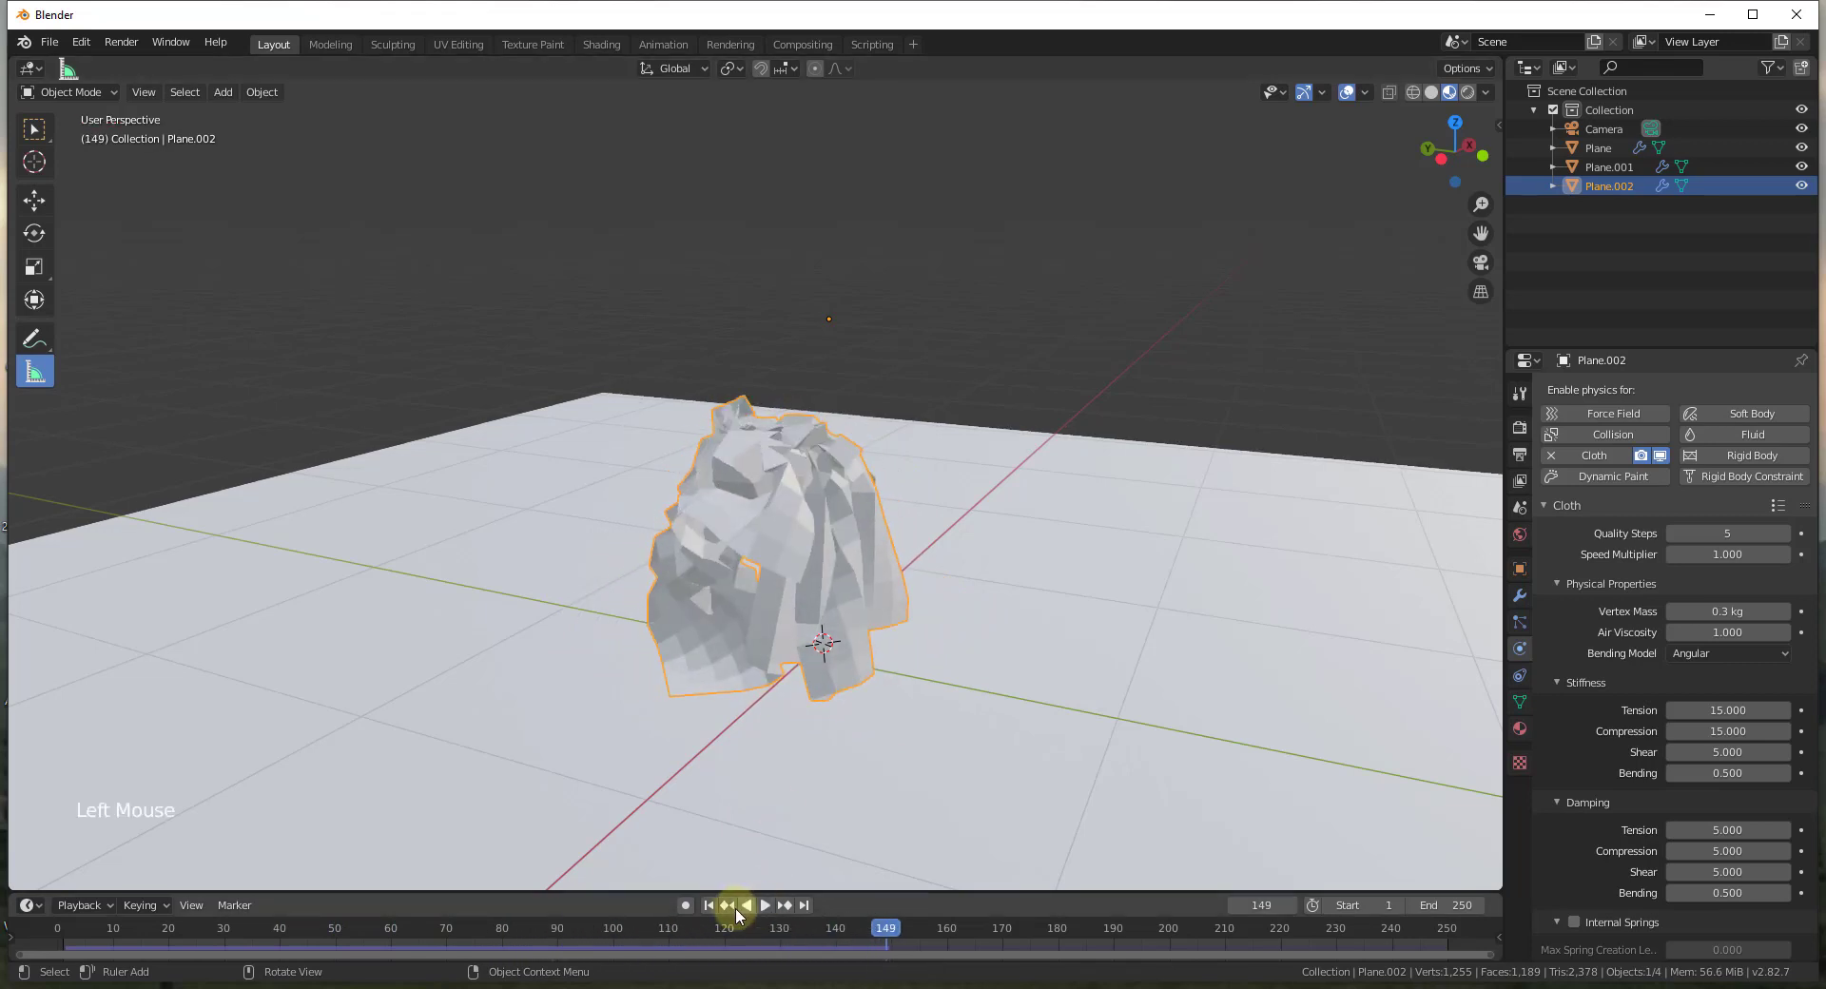
middle_click_drag(967, 460, 942, 425)
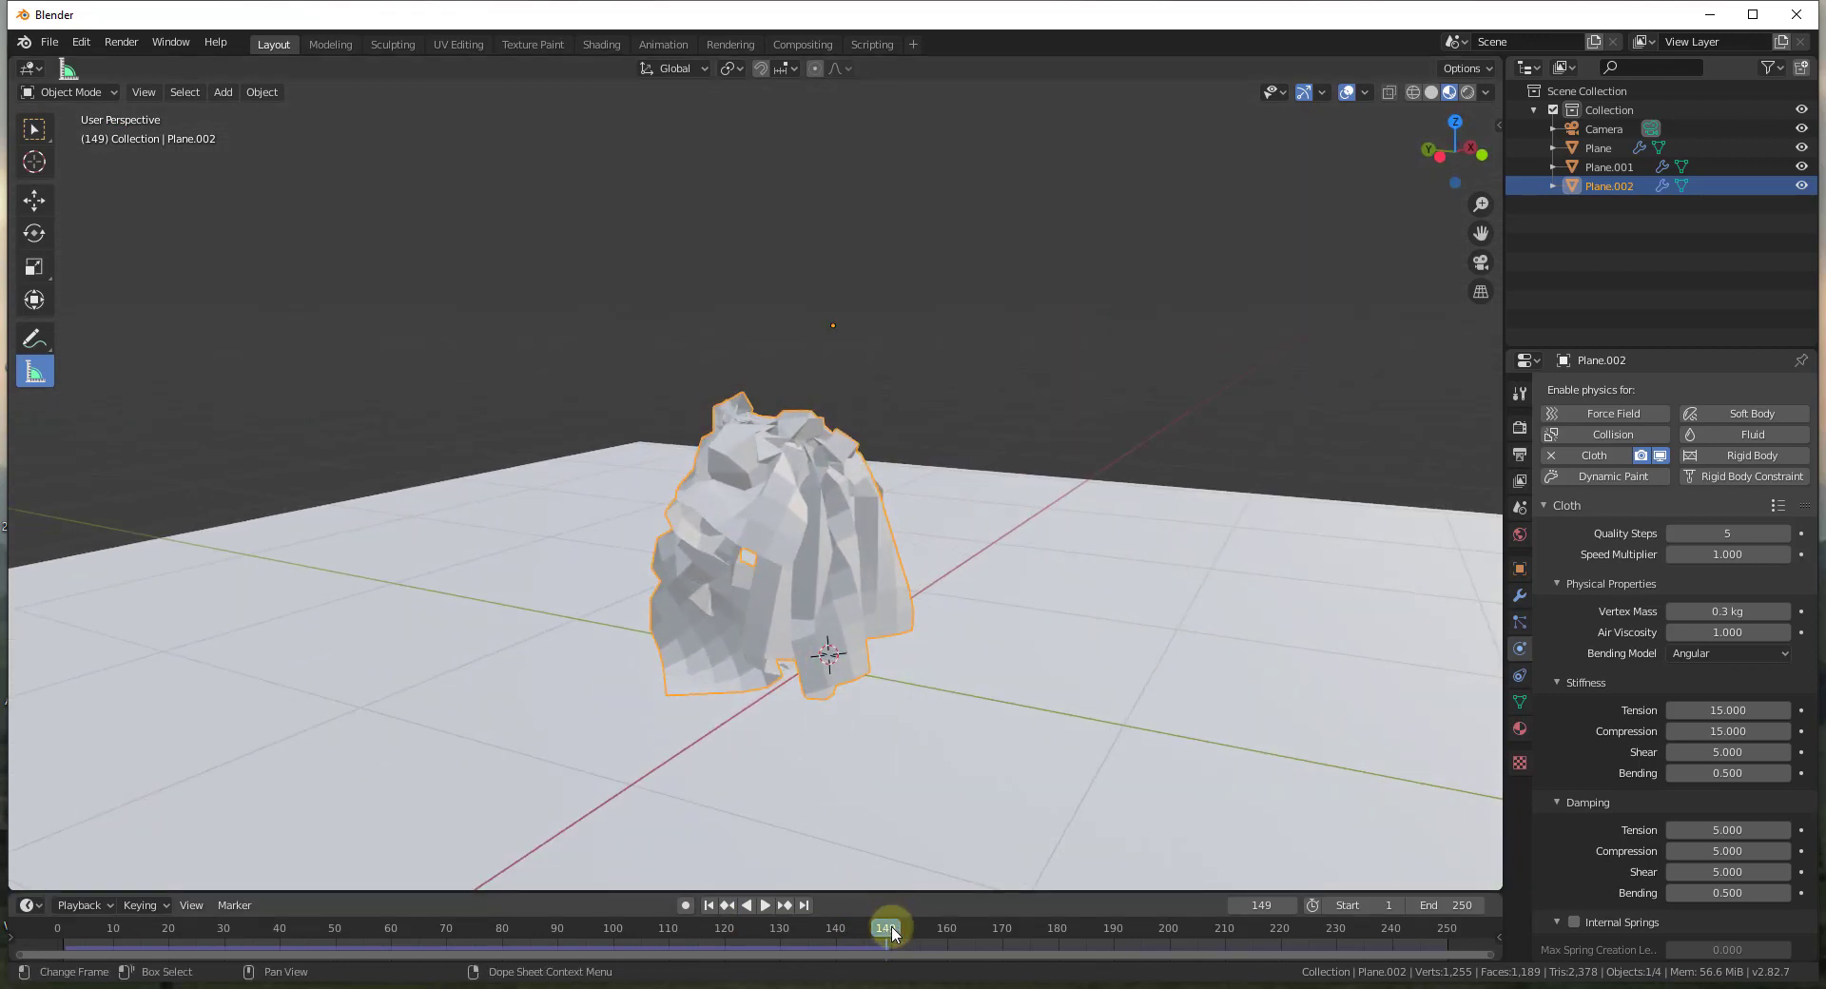
left_click_drag(891, 932, 46, 927)
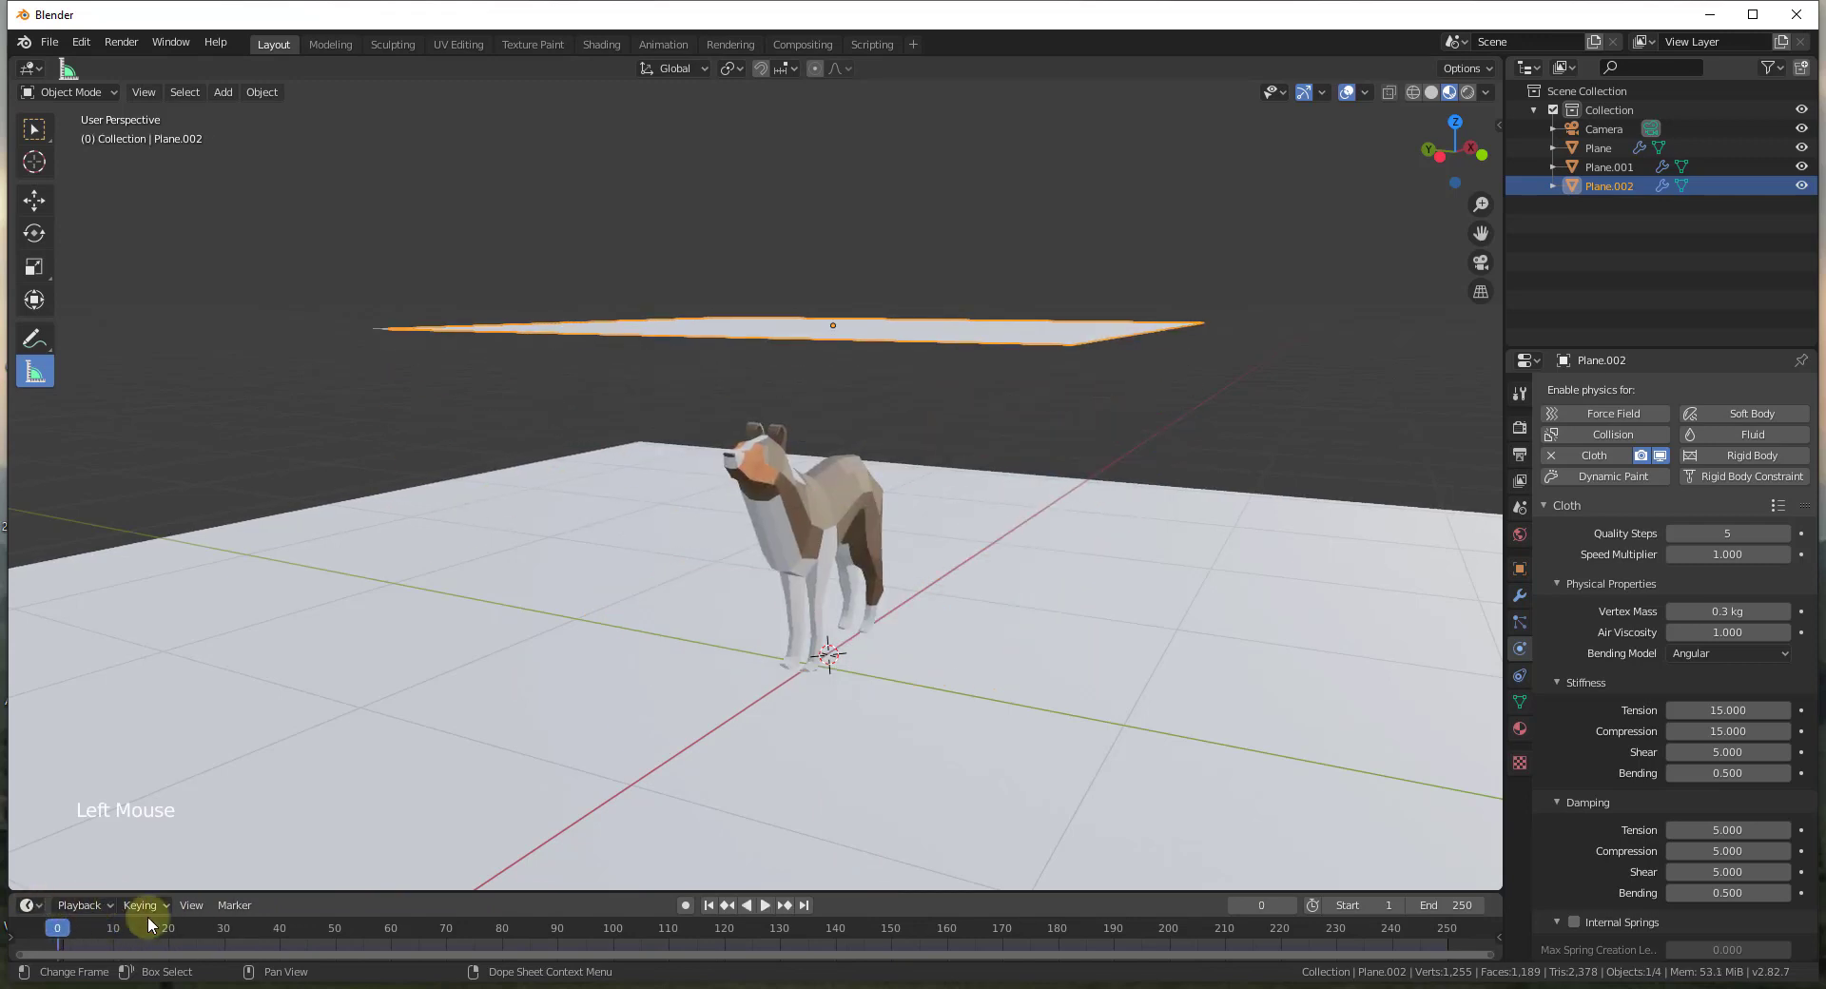
- Apply the Cotton cloth preset so shear stiffness rises to 15
middle_click_drag(870, 386, 1010, 378)
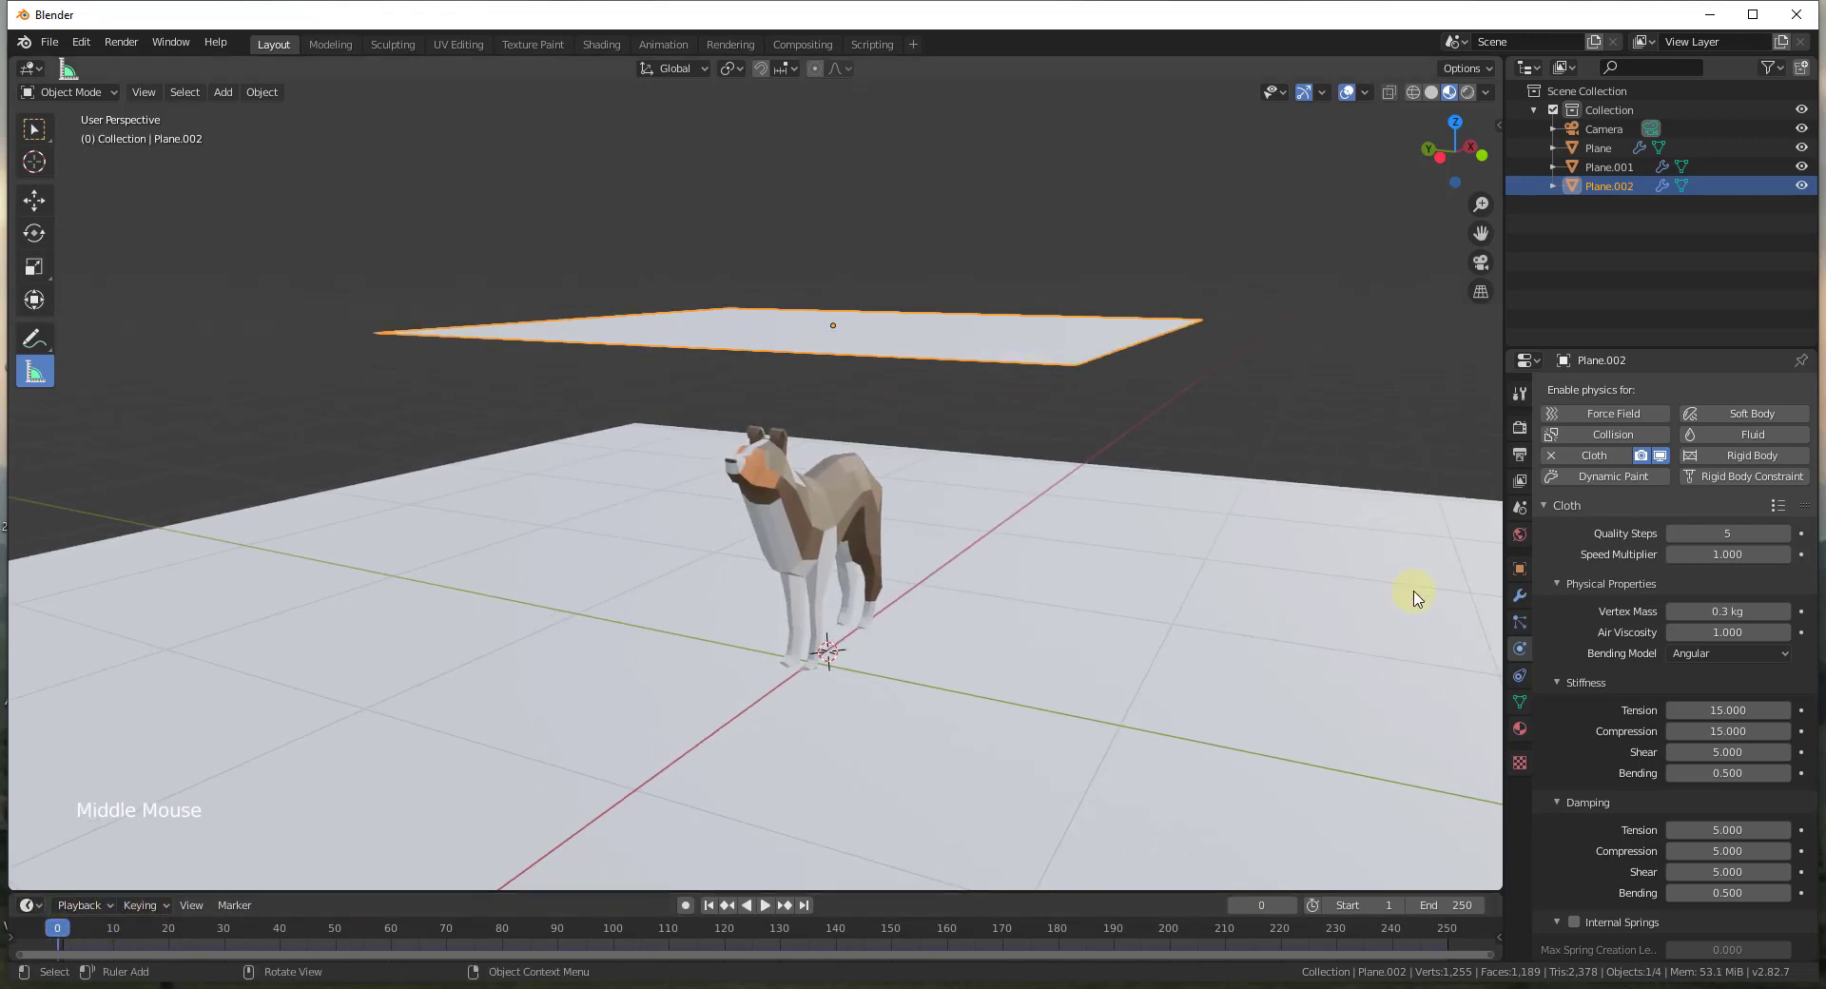
left_click(1027, 335)
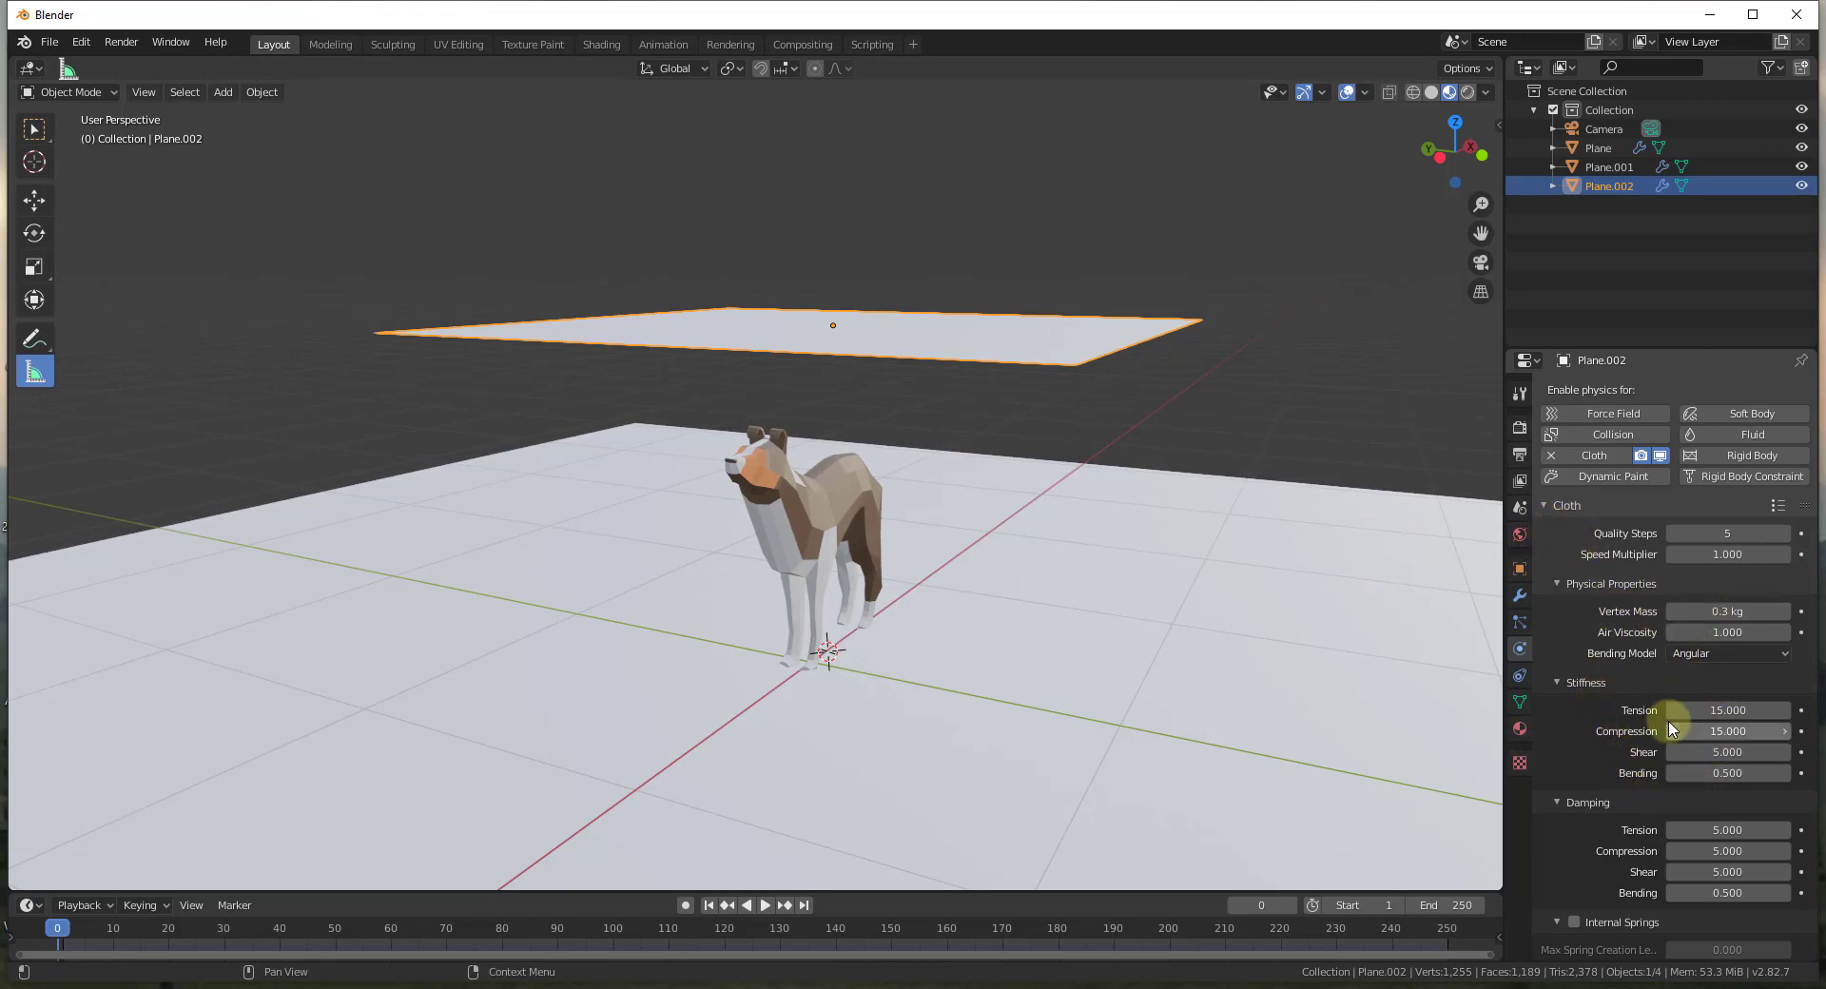
scroll(1685, 721, "down", 6)
scroll(1717, 542, "up", 5)
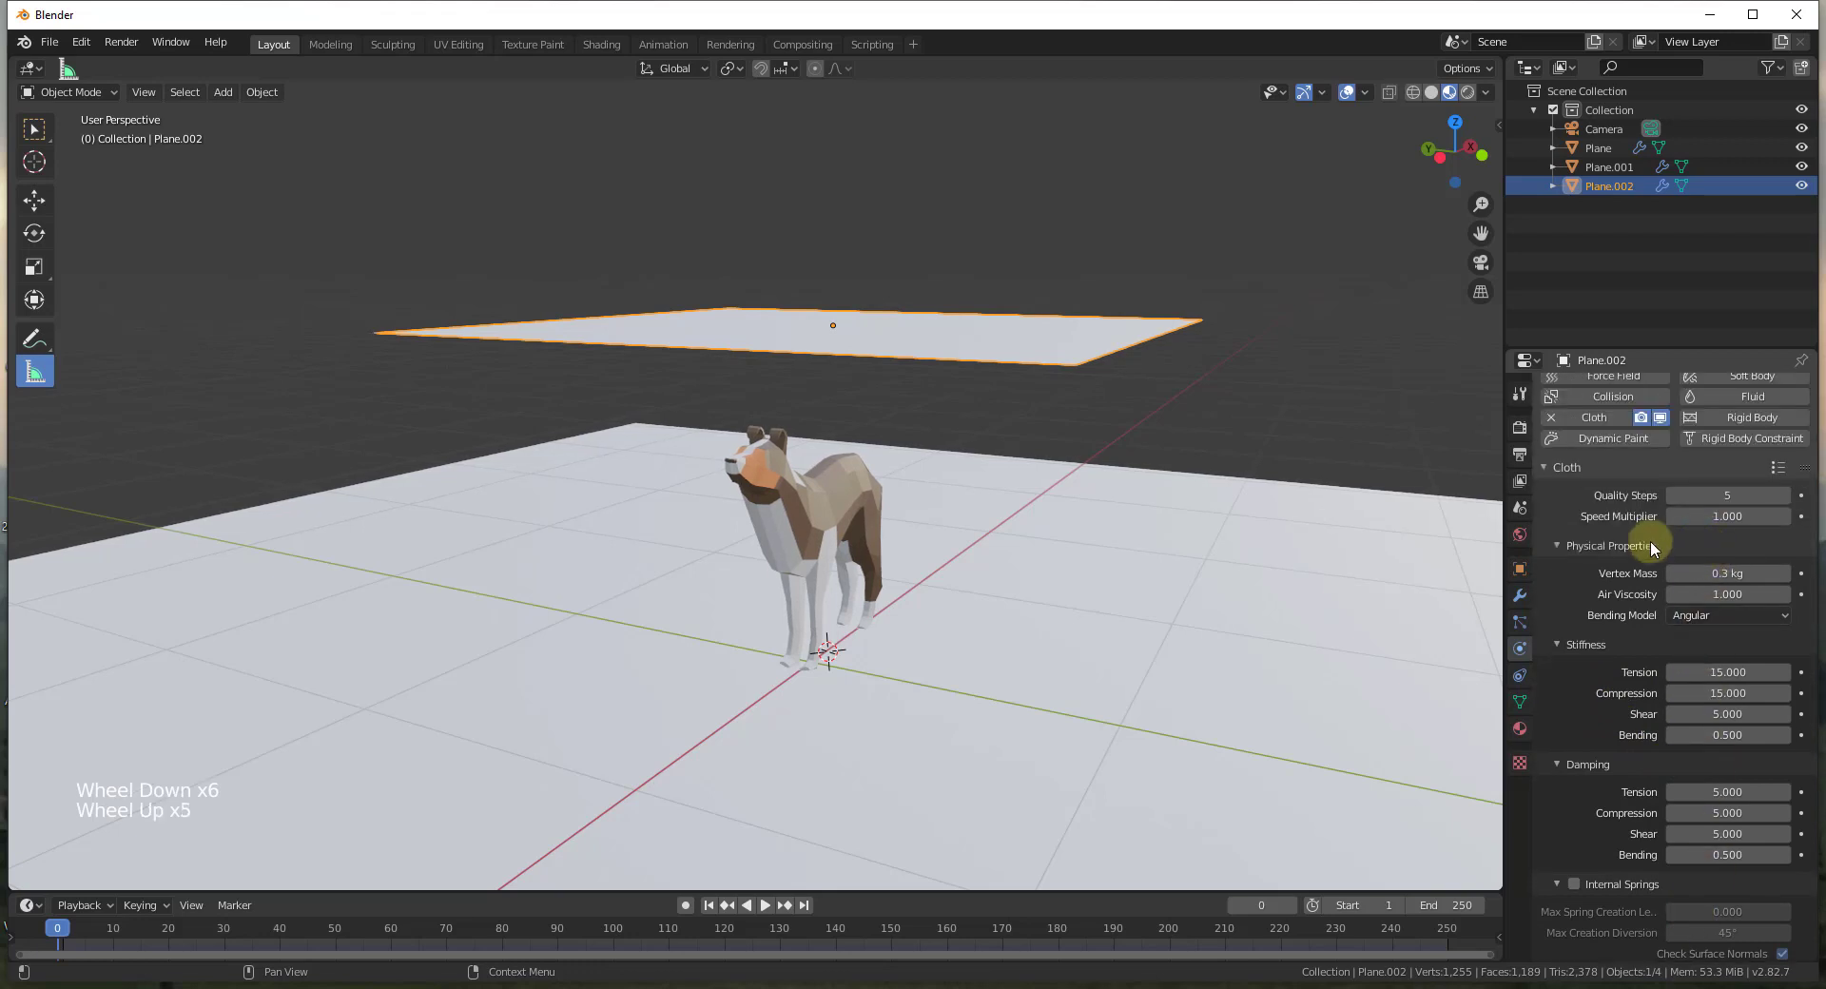
left_click(1778, 467)
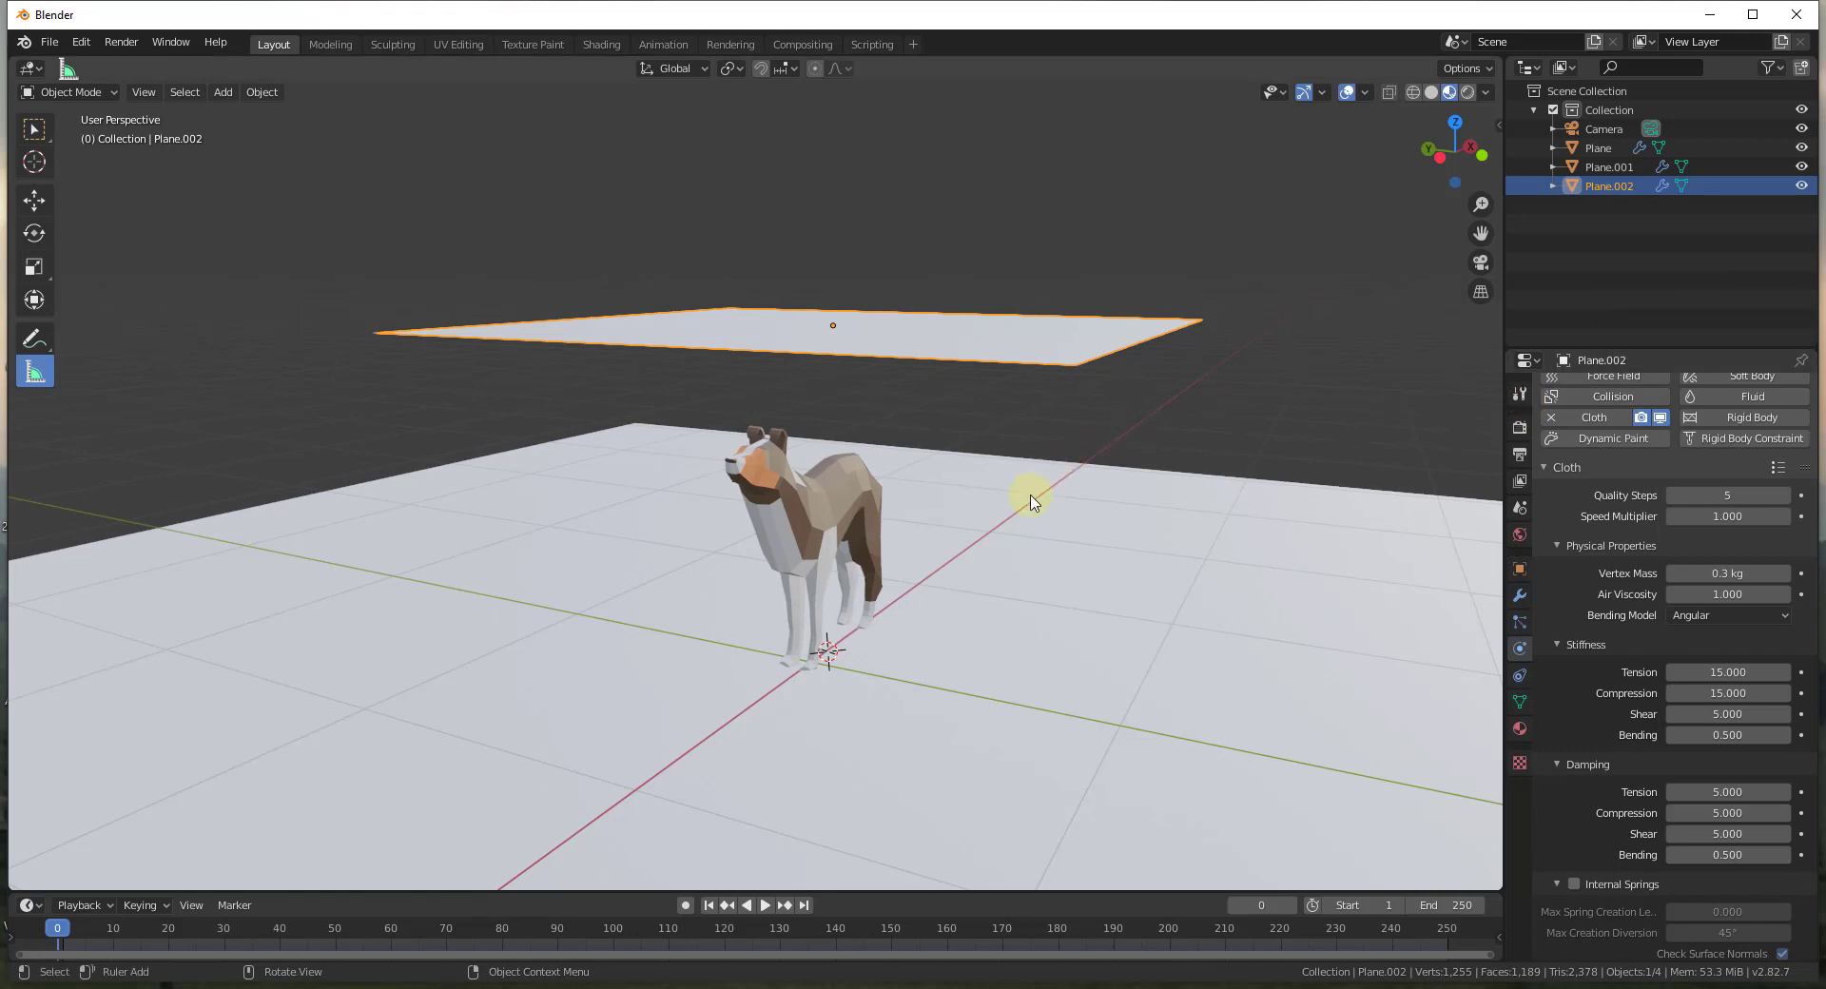
middle_click_drag(1033, 502, 942, 528)
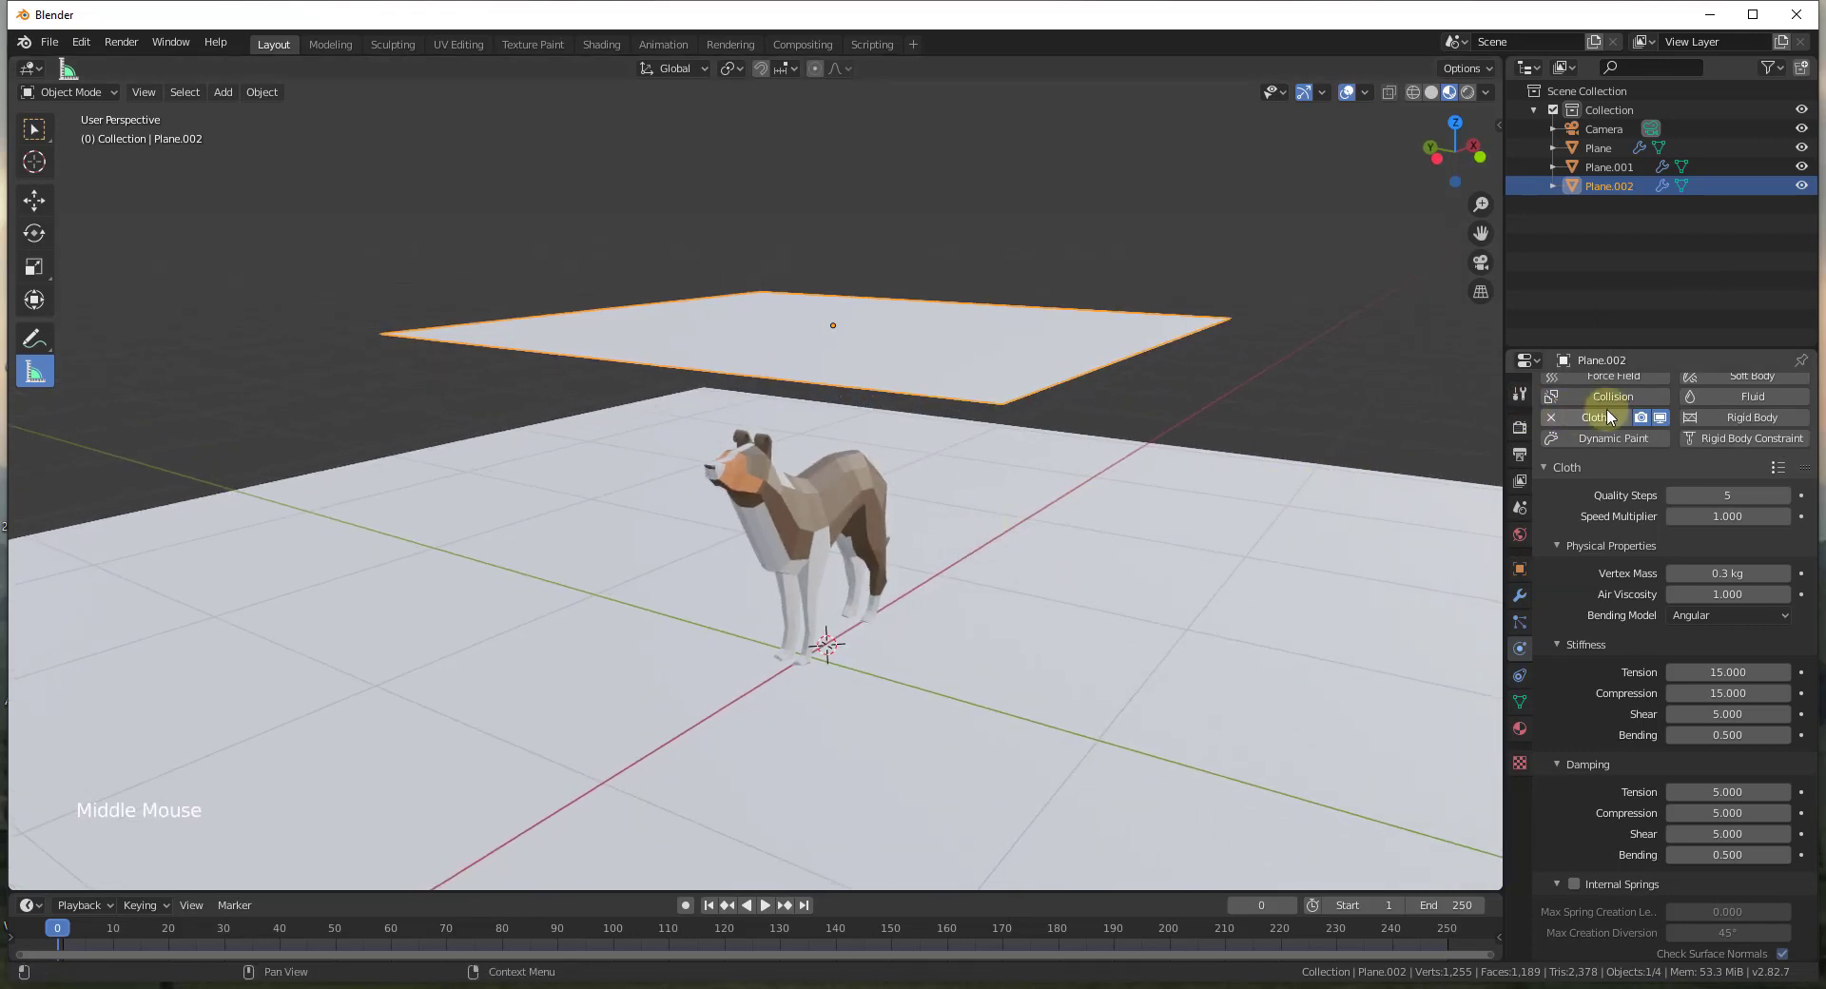
left_click(1771, 466)
left_click(1661, 328)
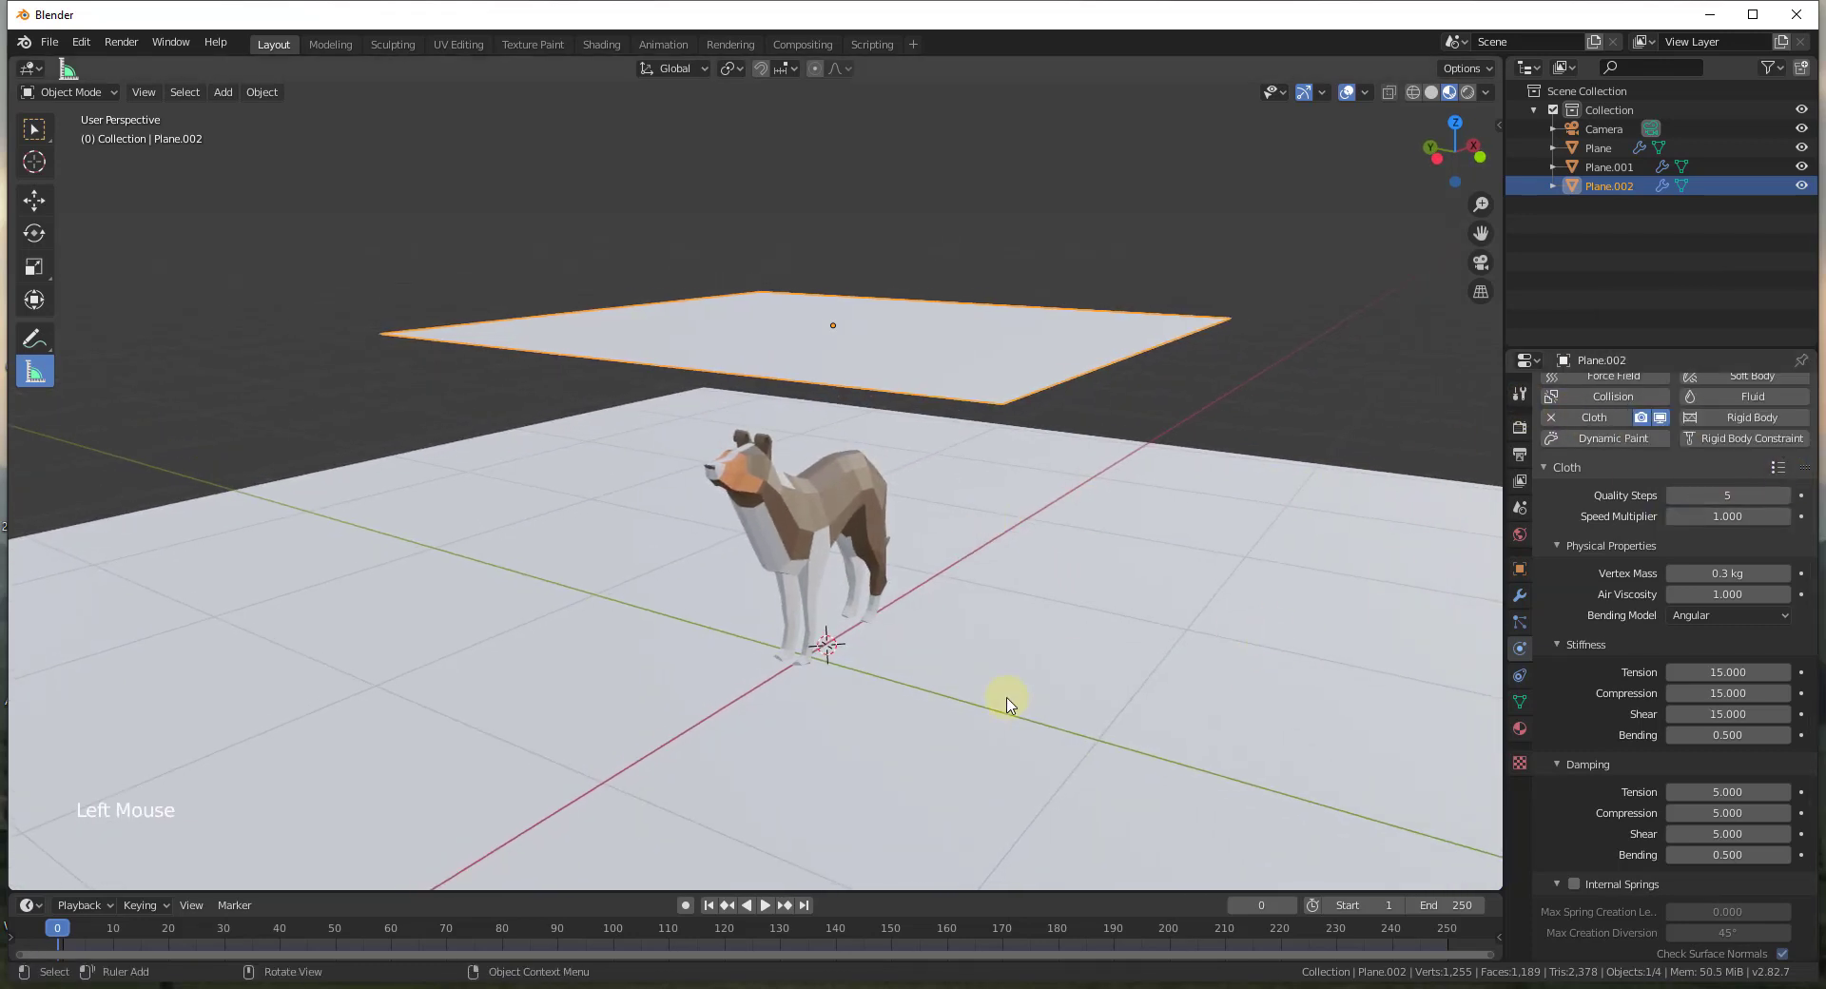
- Play the simulation to watch the heavier 3 kg cloth drape over the dog
left_click(765, 904)
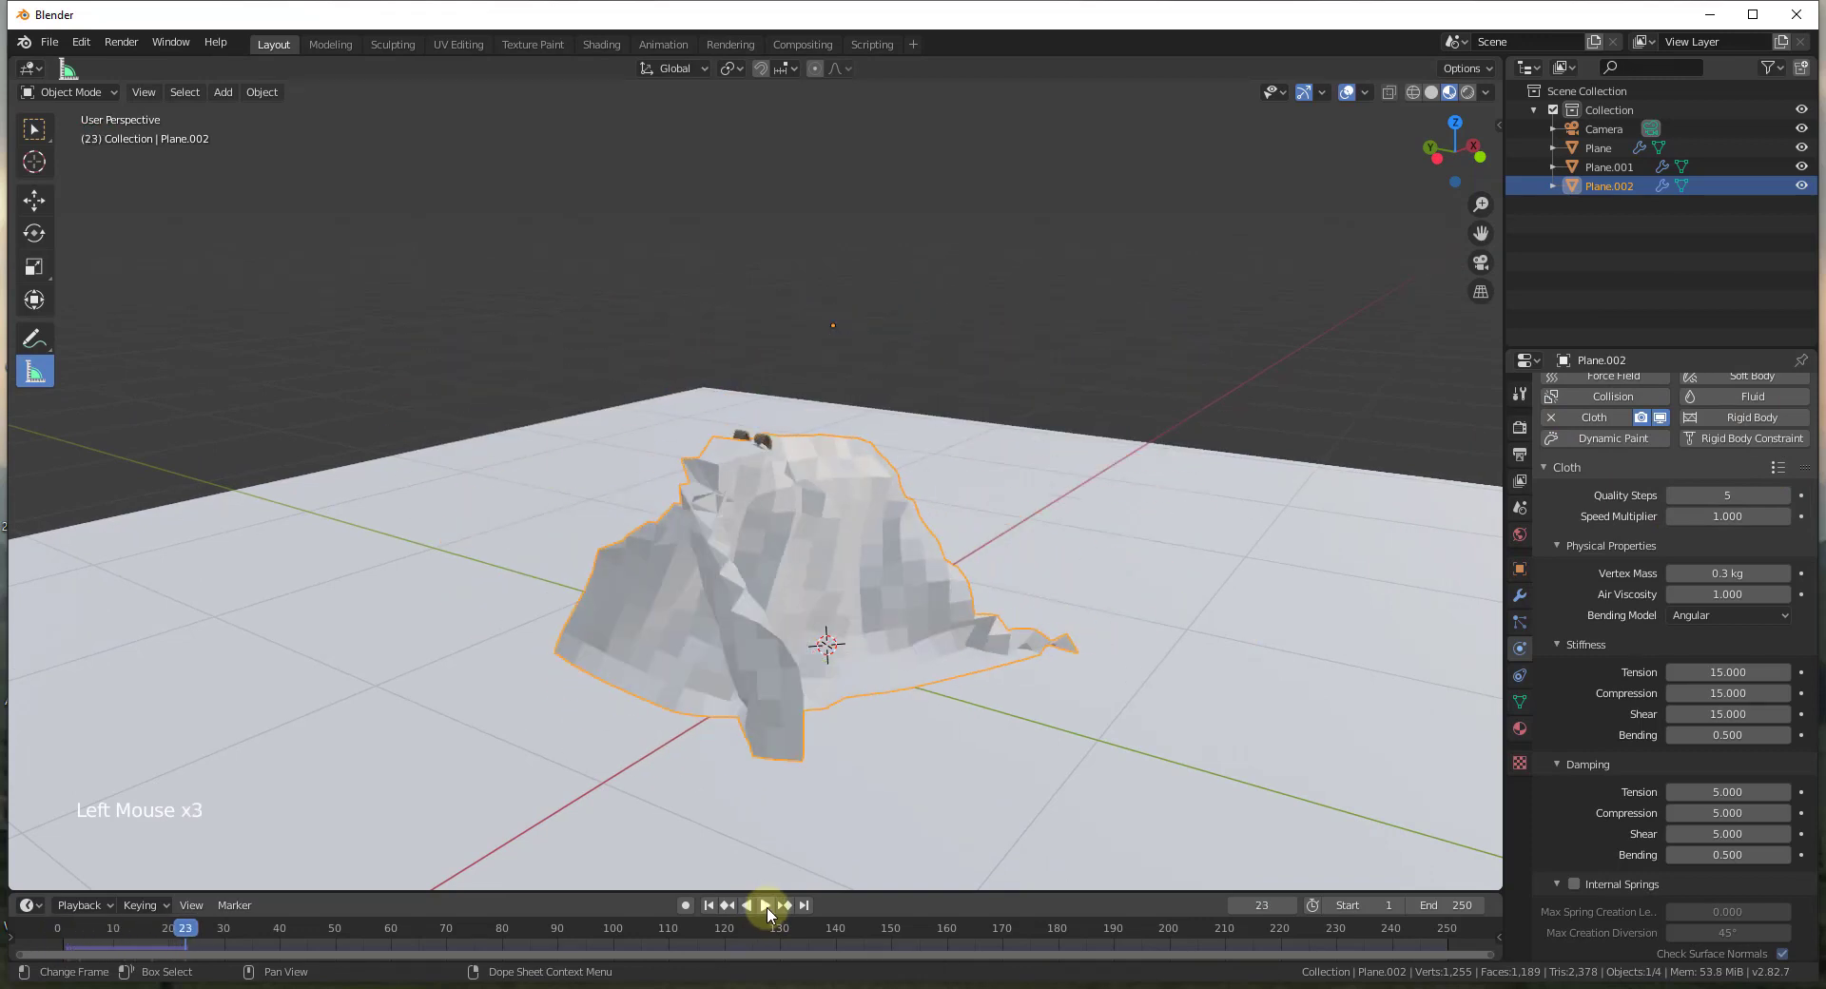
left_click(765, 904)
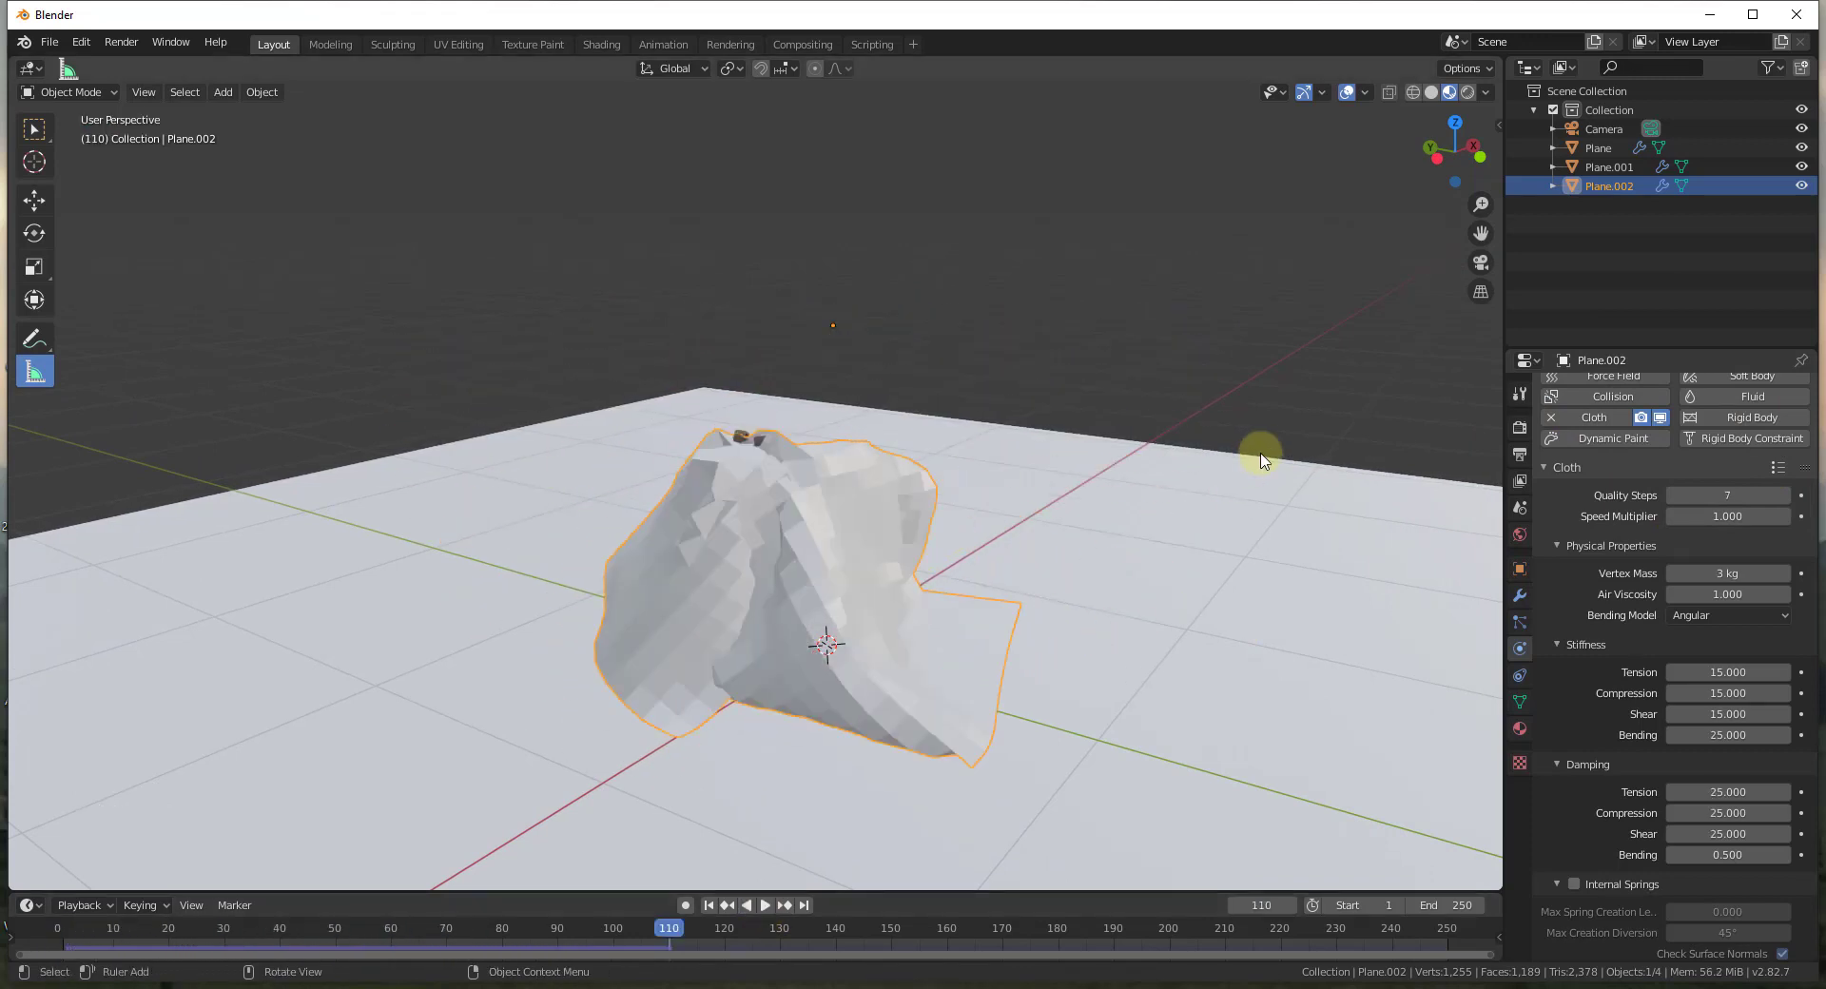
middle_click_drag(865, 526, 950, 591)
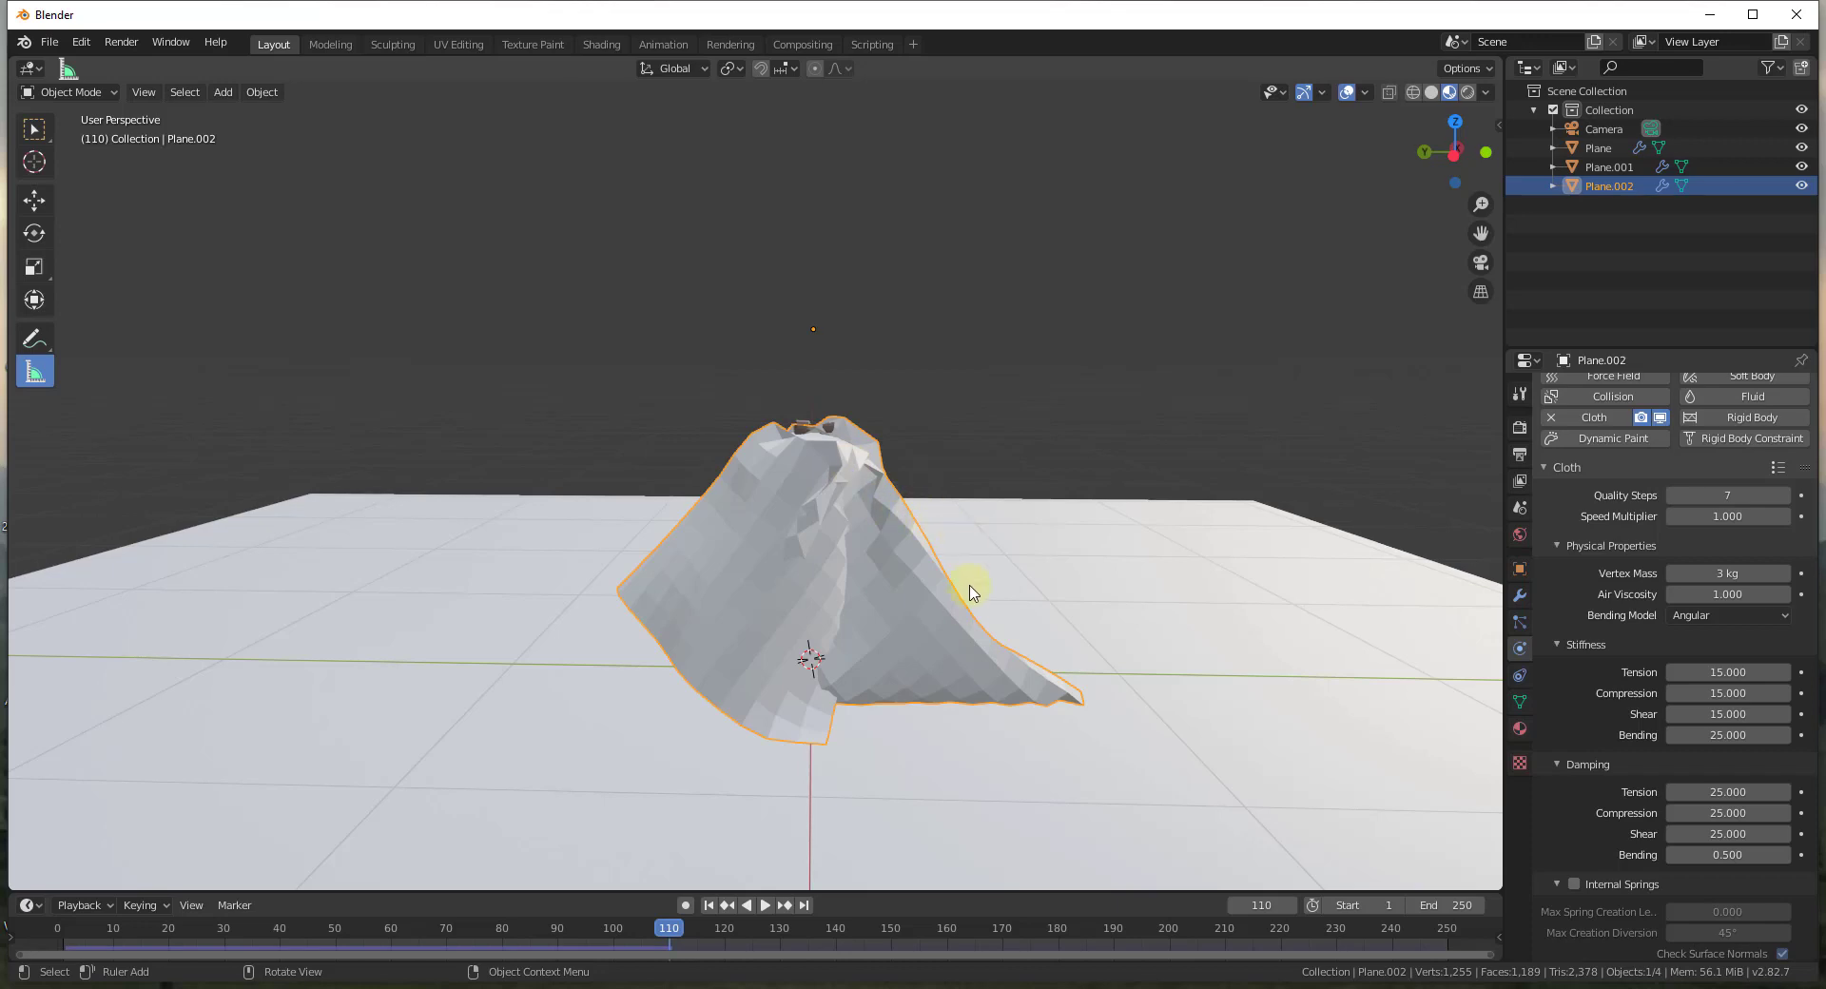
scroll(809, 661, "up", 7)
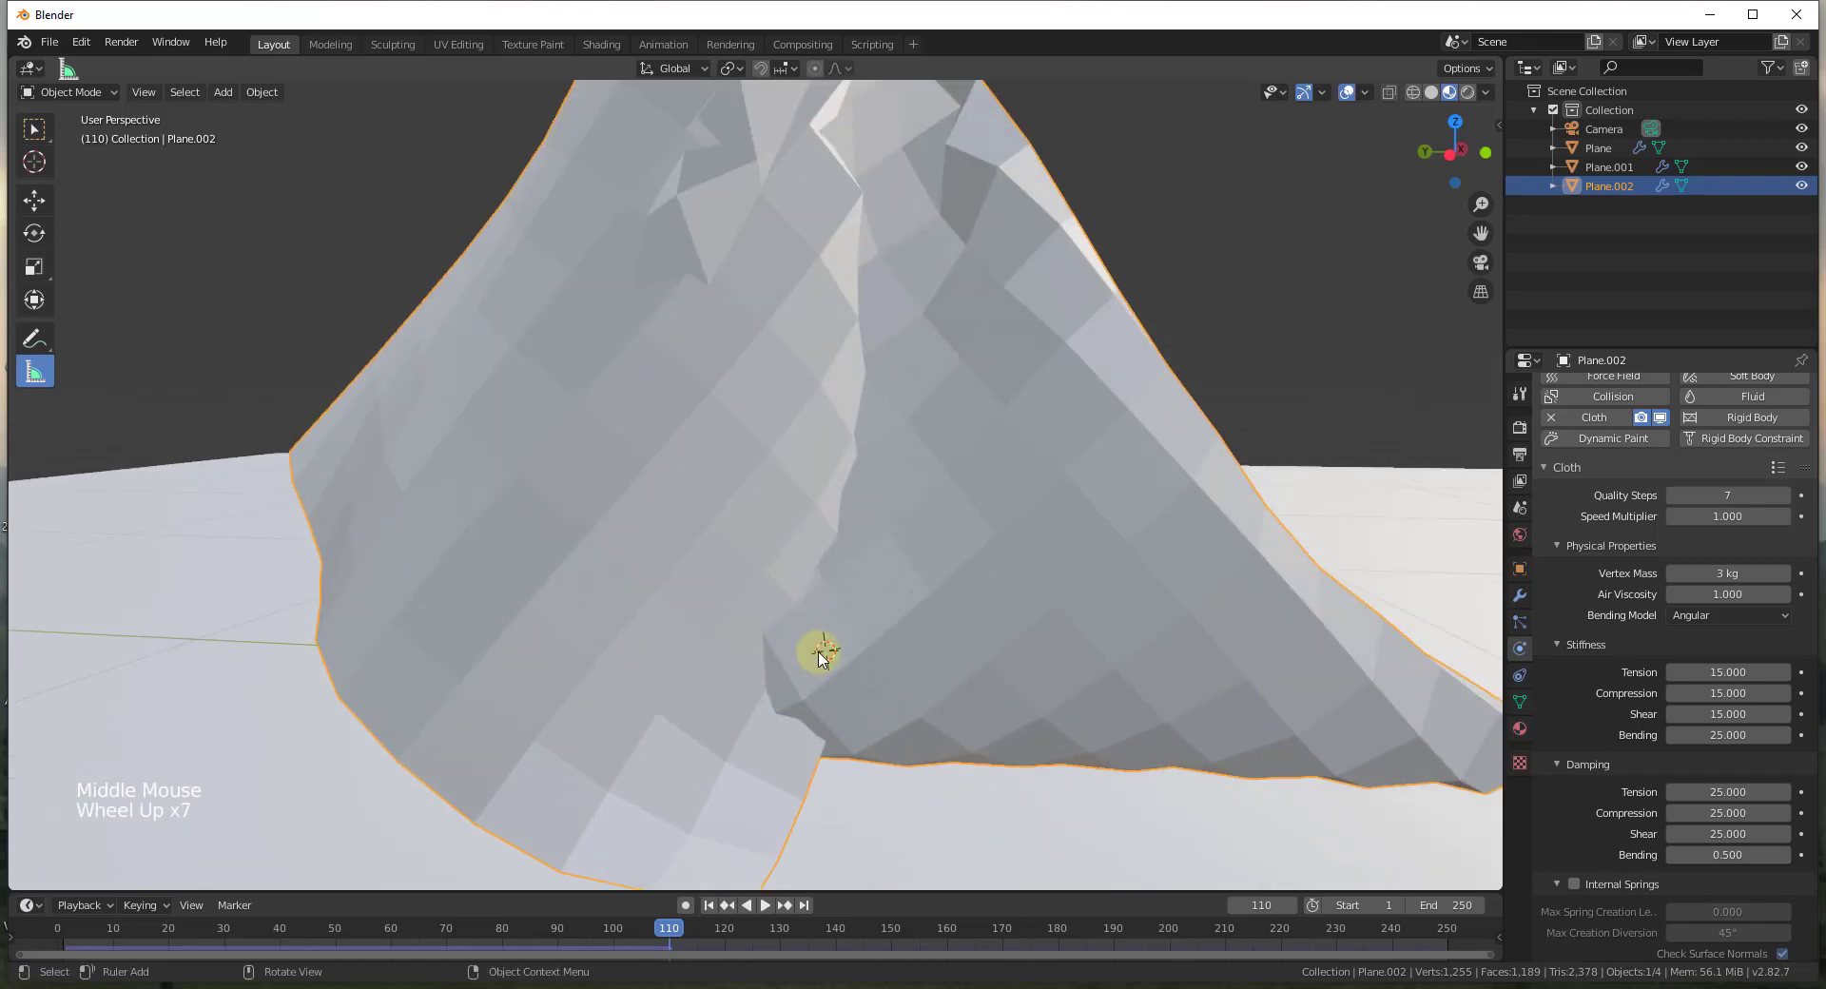
scroll(824, 657, "down", 9)
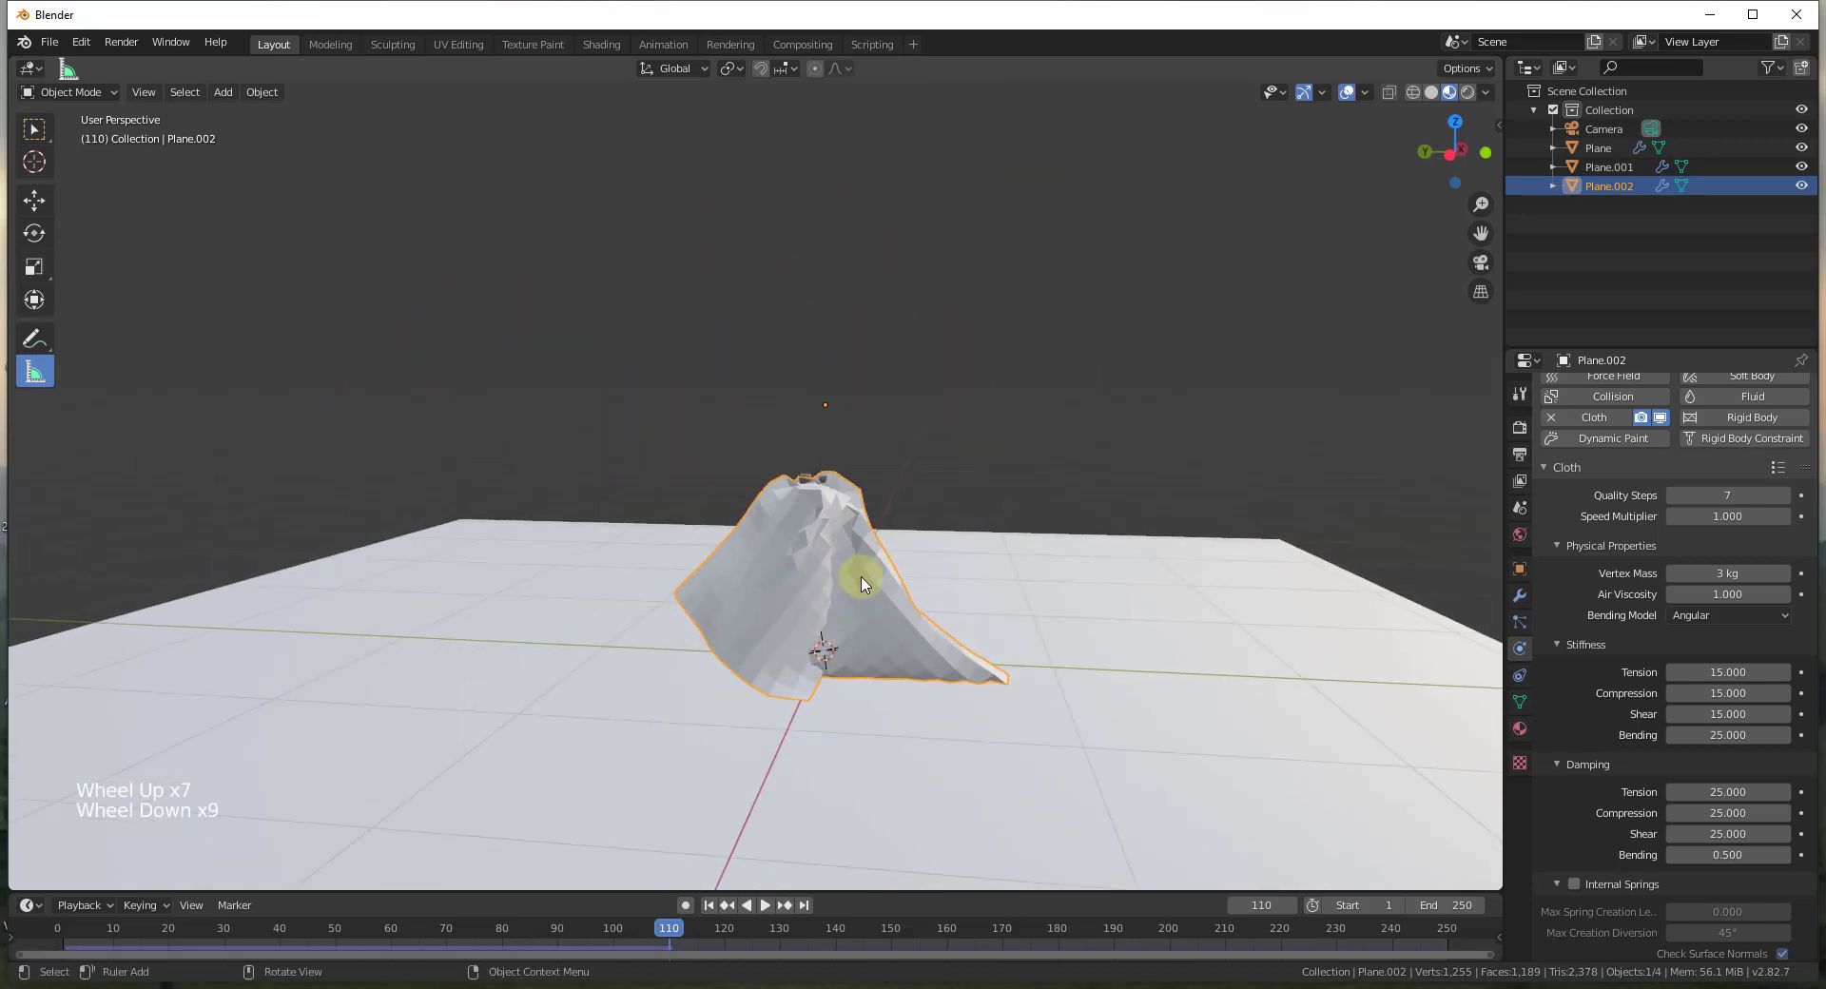
scroll(861, 541, "down", 3)
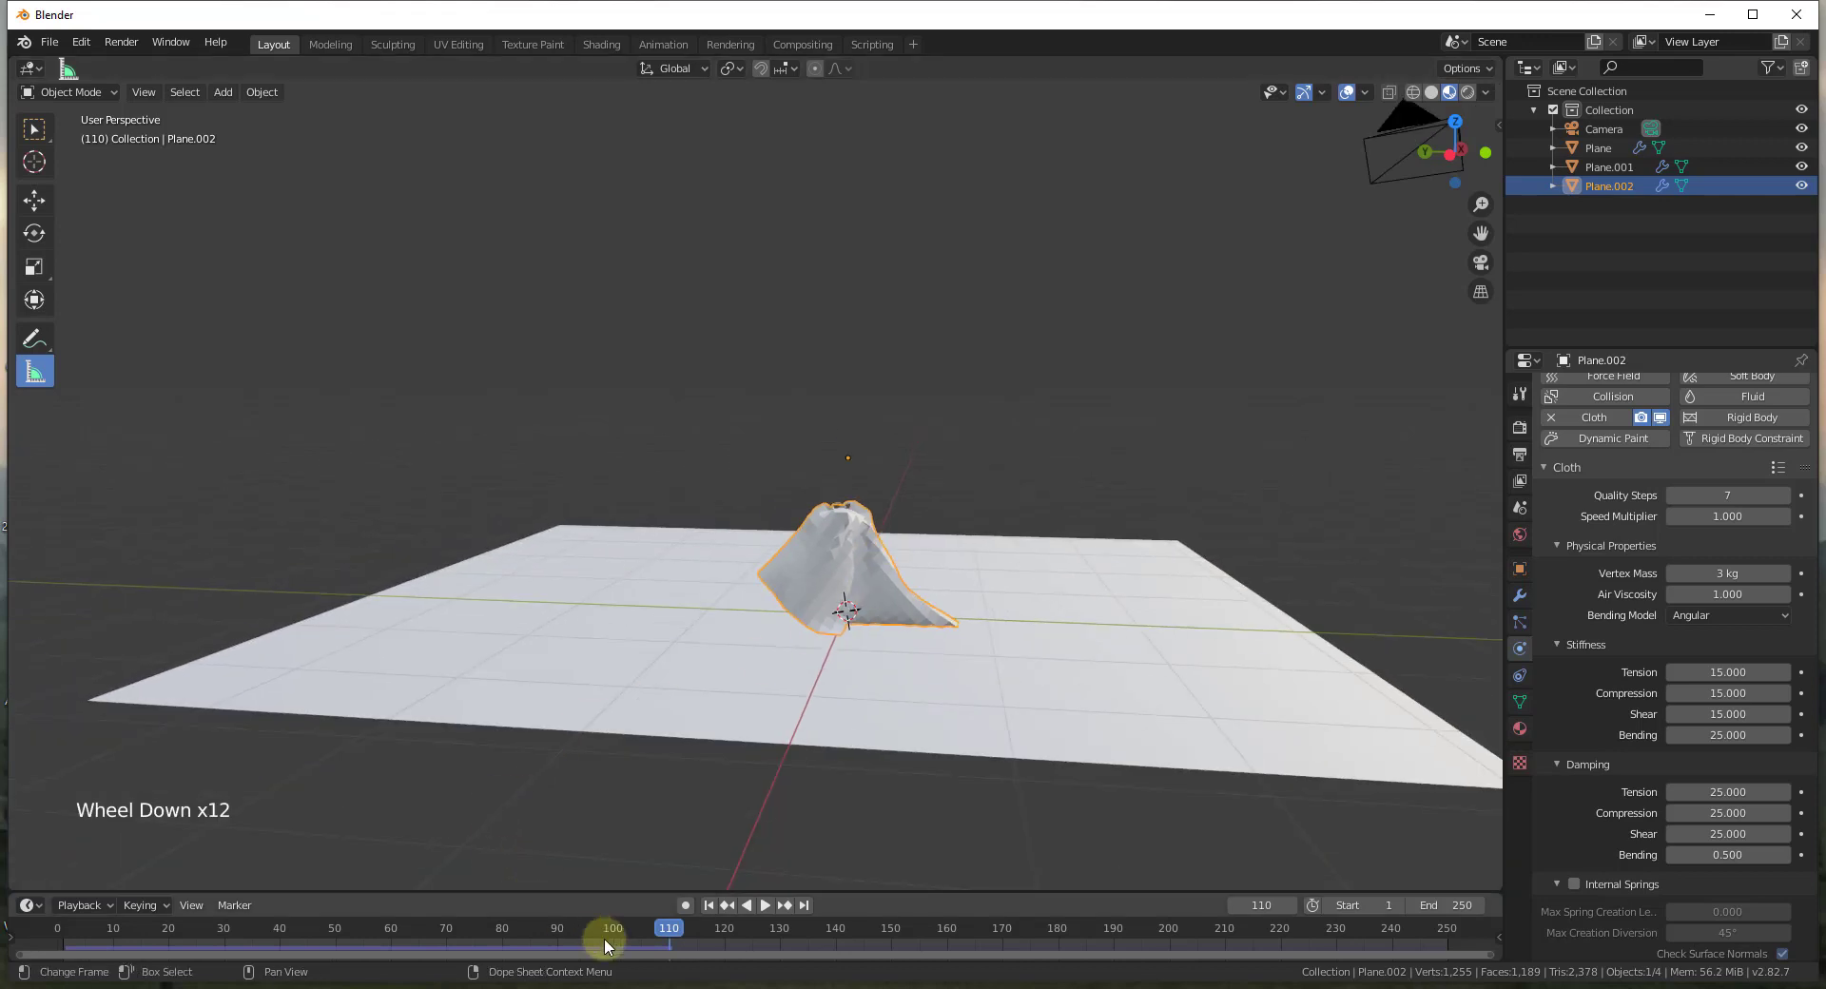
- Rewind the animation to frame 0 and reframe the dog and cloth
left_click_drag(671, 934, 50, 927)
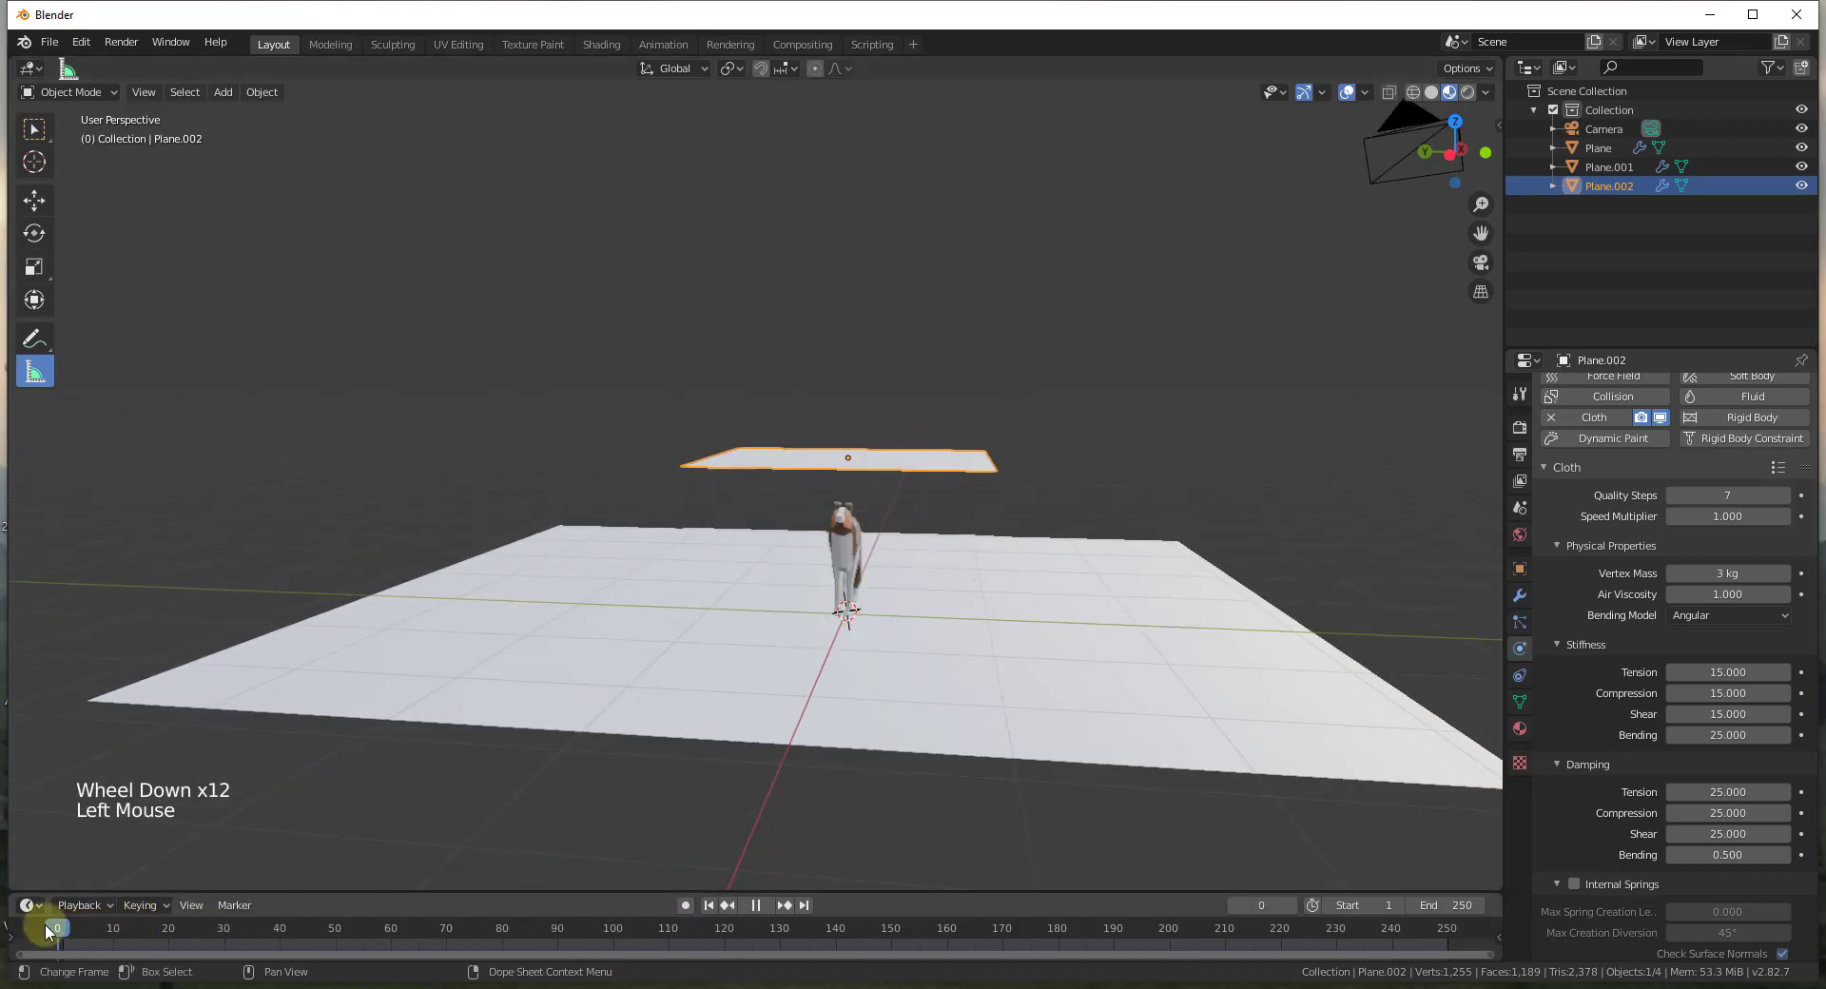
middle_click_drag(946, 574, 770, 628)
scroll(771, 627, "up", 3)
scroll(1607, 571, "up", 1)
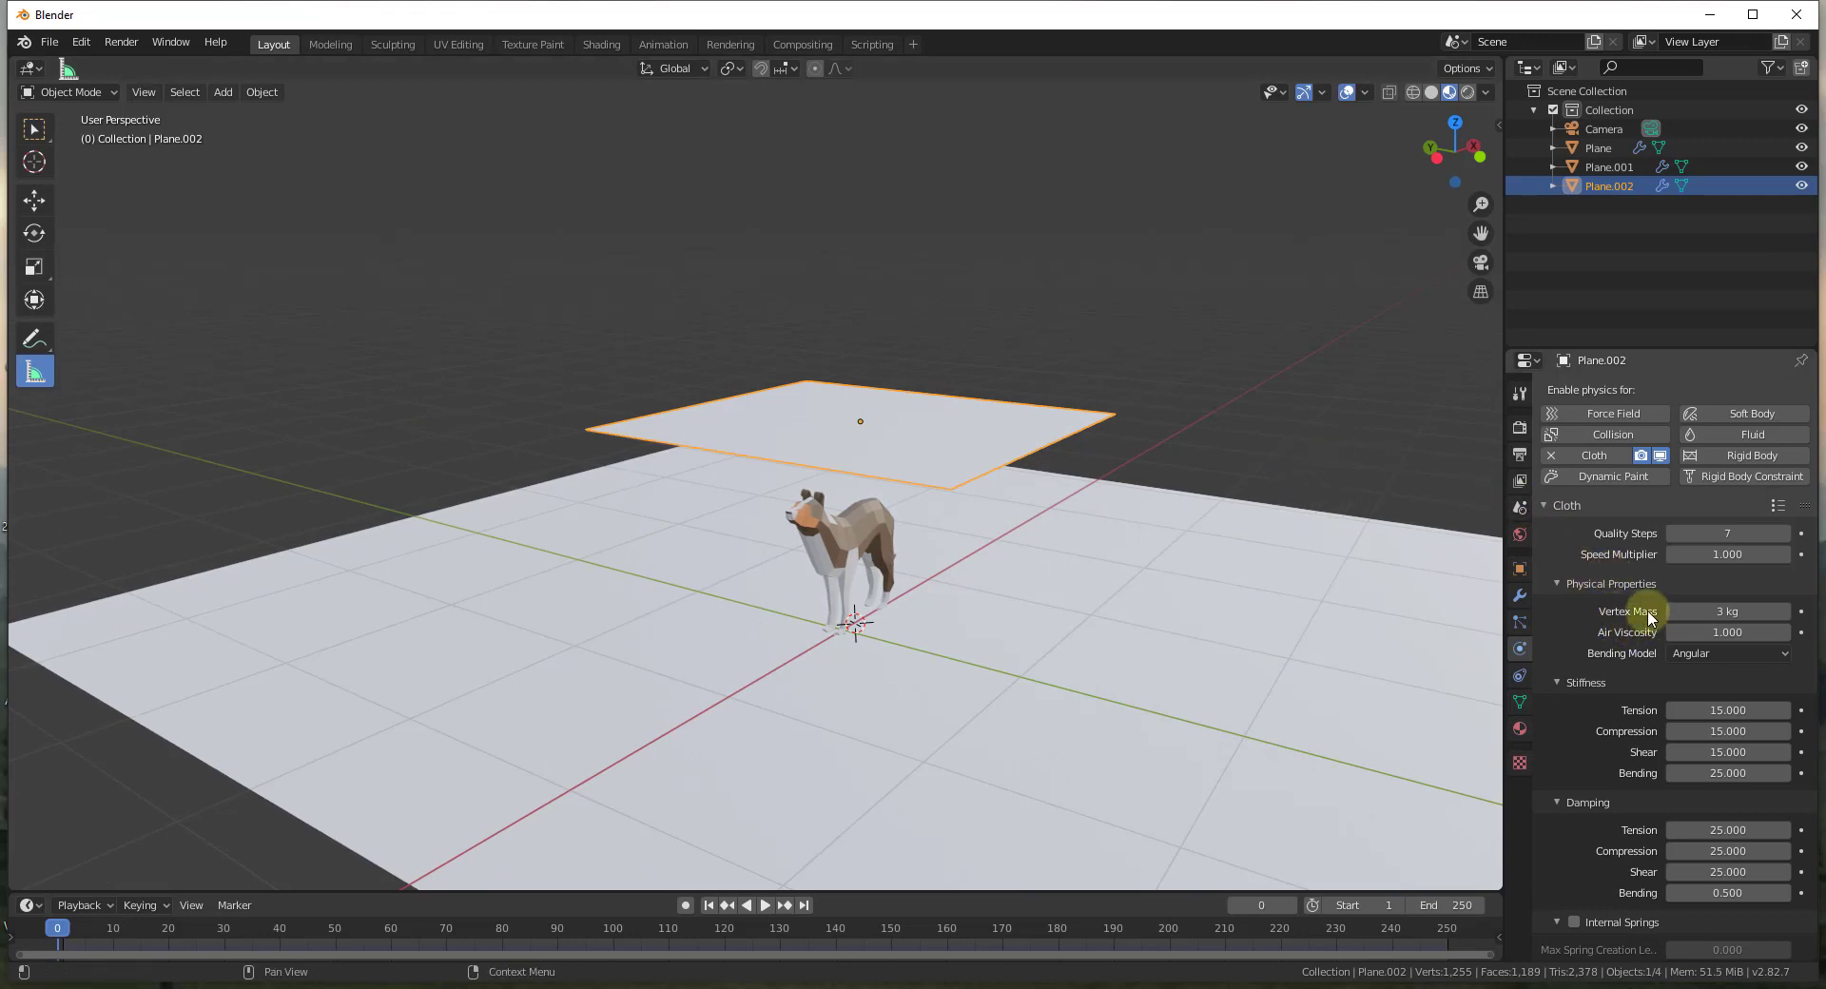
- Expand cloth Collisions and enable Self Collisions (friction 5, distance 0.015 m)
scroll(1648, 617, "down", 8)
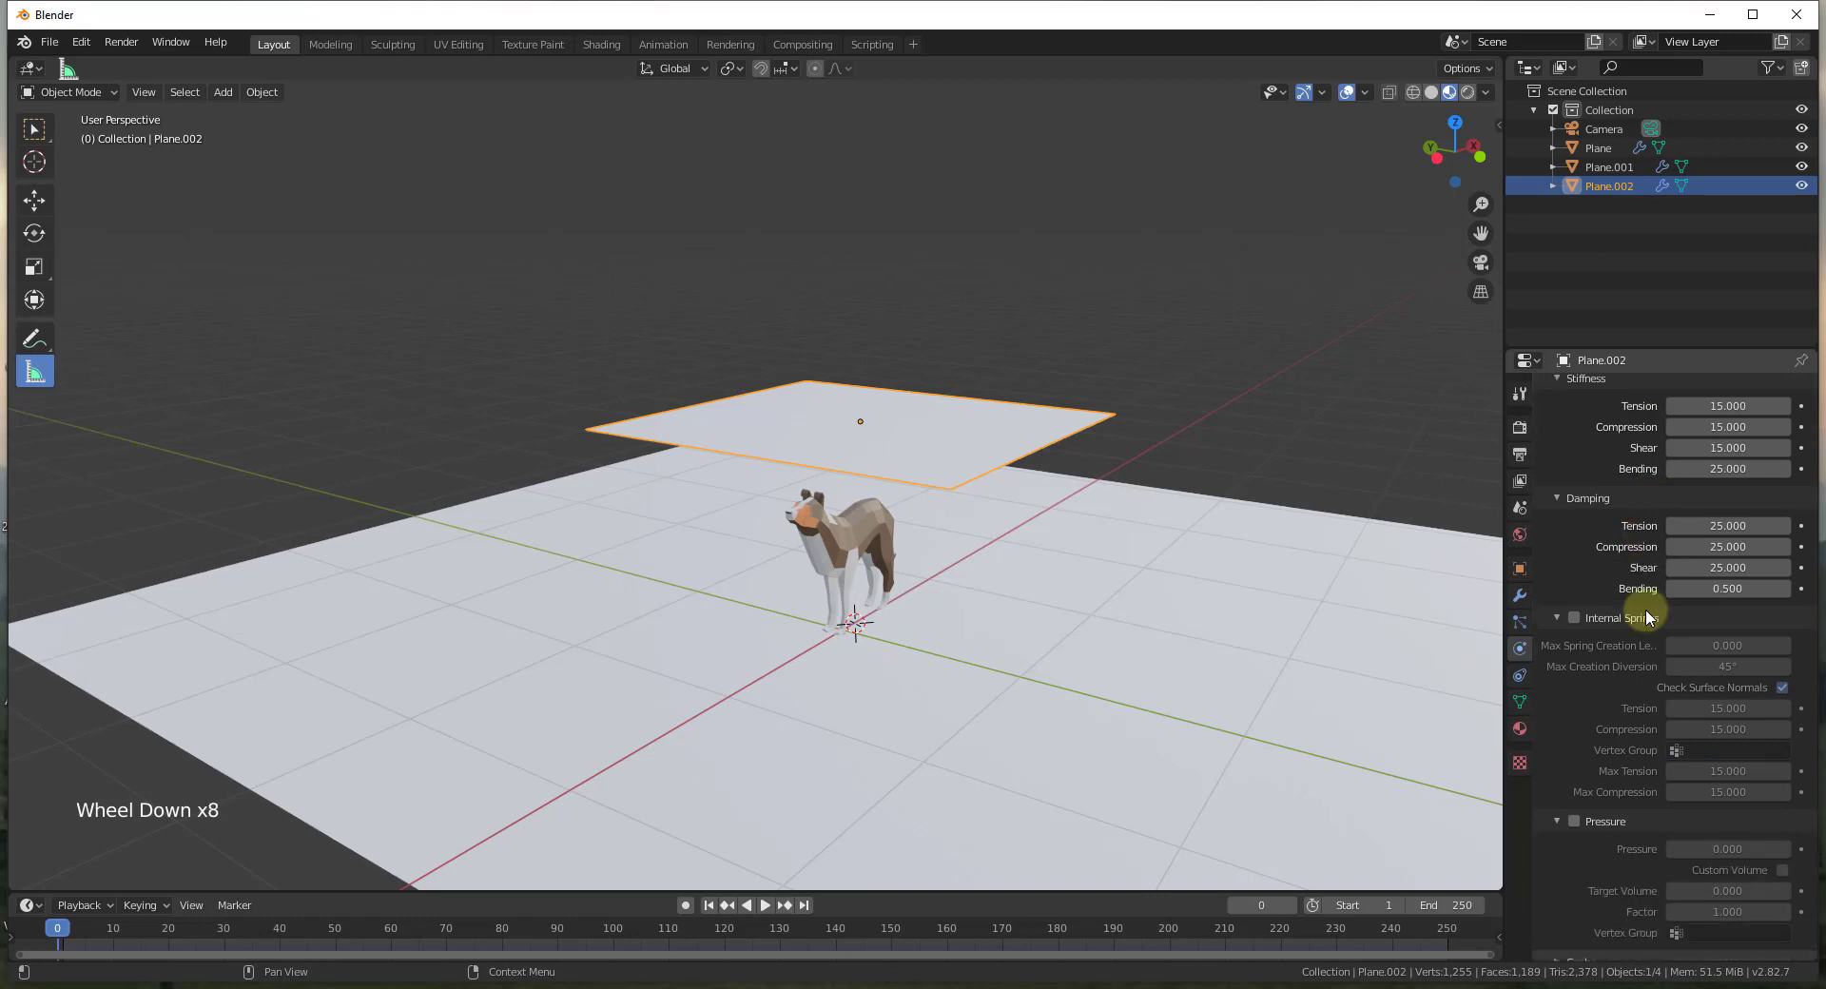
scroll(1643, 609, "down", 9)
left_click(1556, 903)
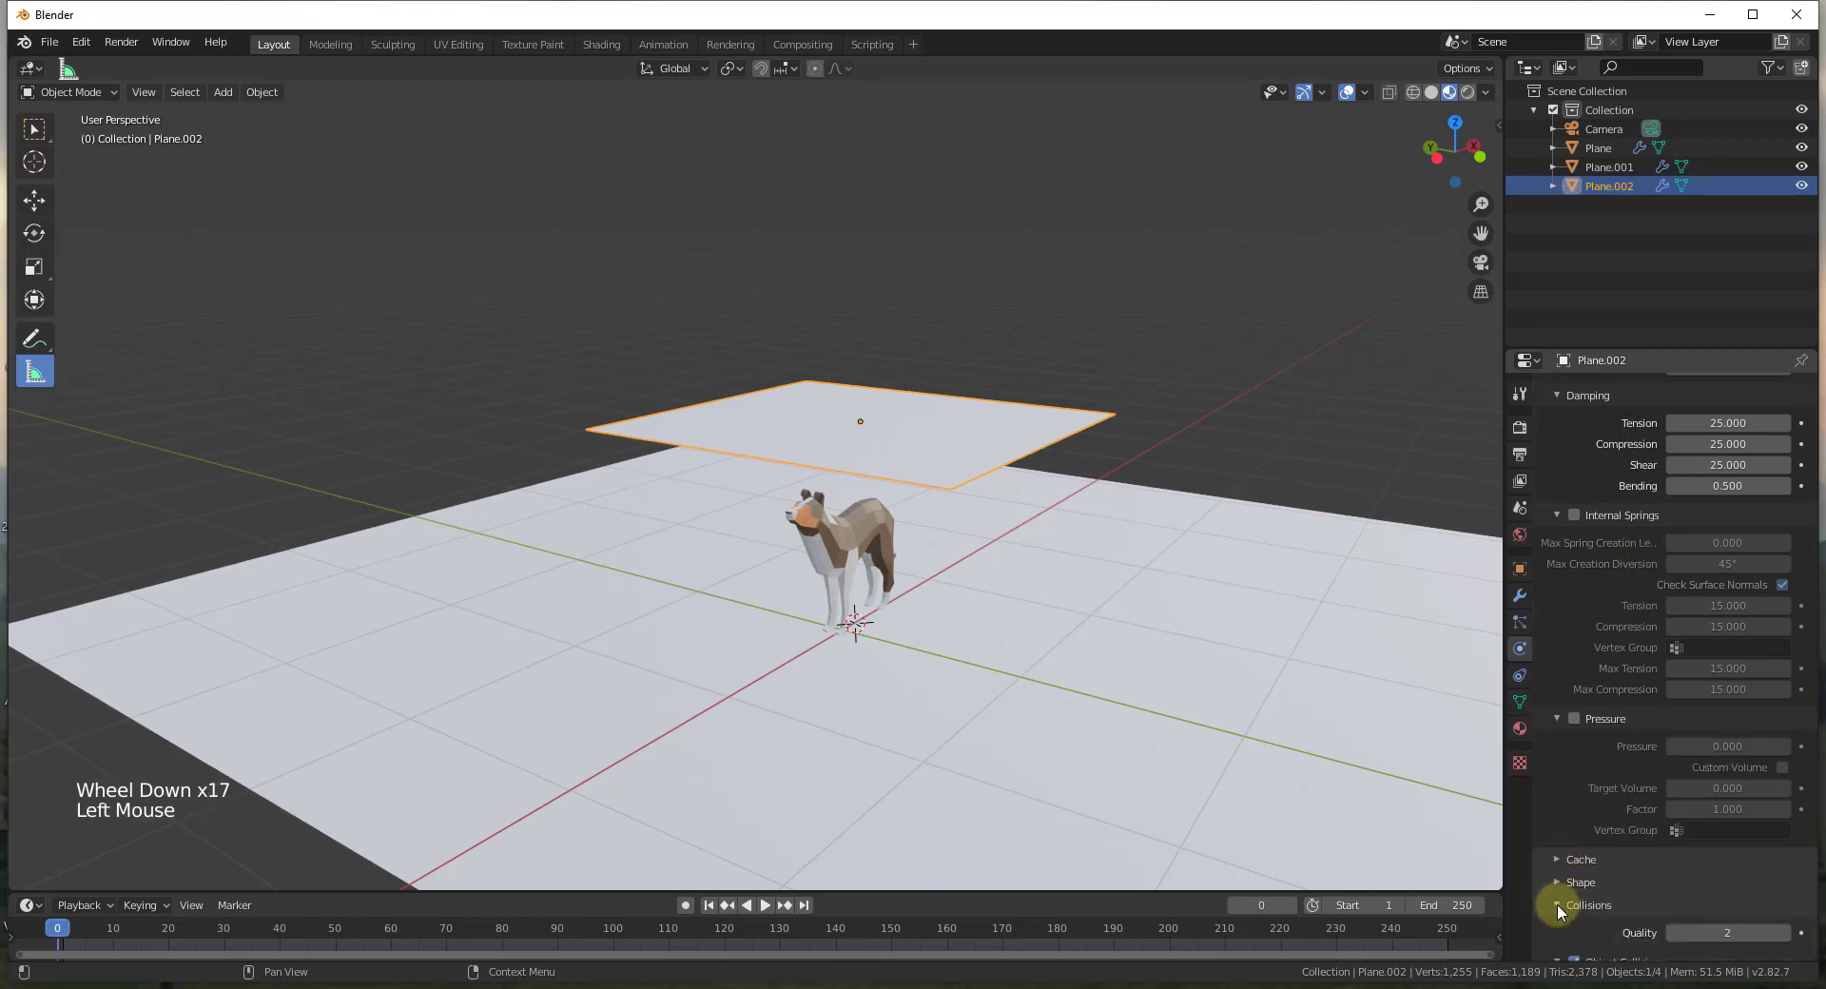
scroll(1630, 679, "down", 11)
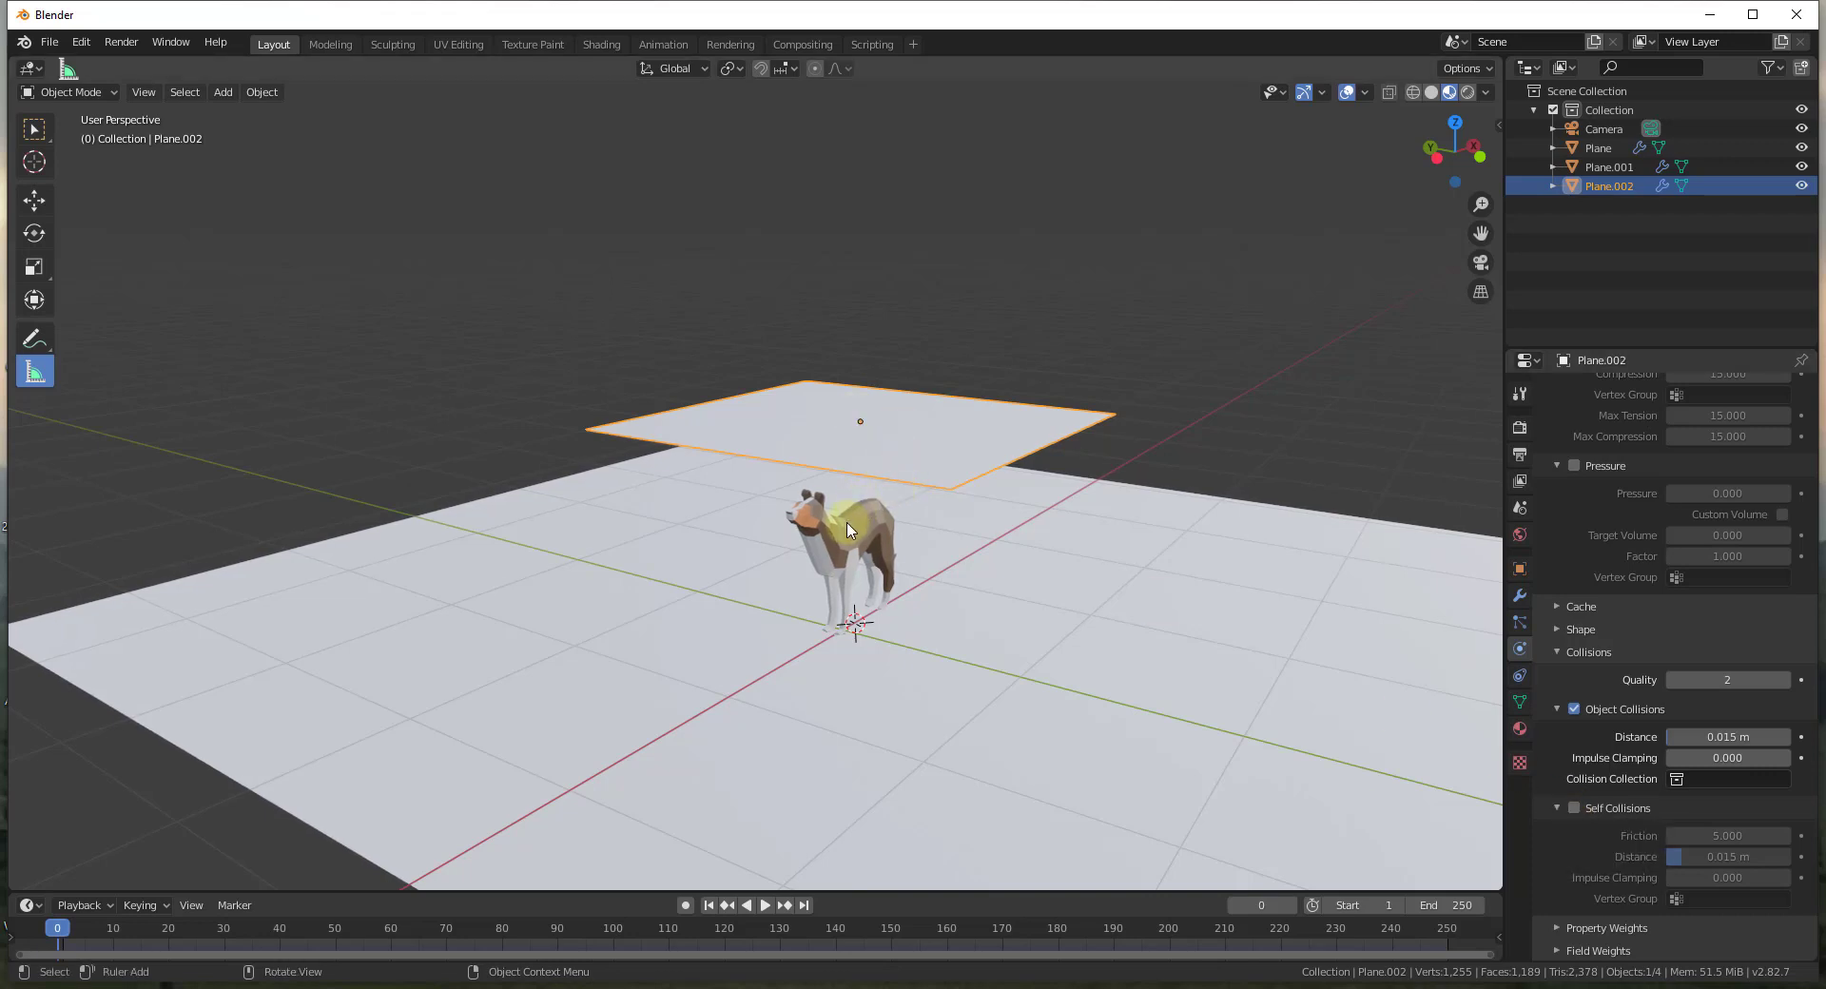
left_click(1574, 808)
- Replay the simulation with self collisions and inspect the cloth folding over the dog
scroll(770, 837, "down", 1)
middle_click_drag(770, 837, 768, 799)
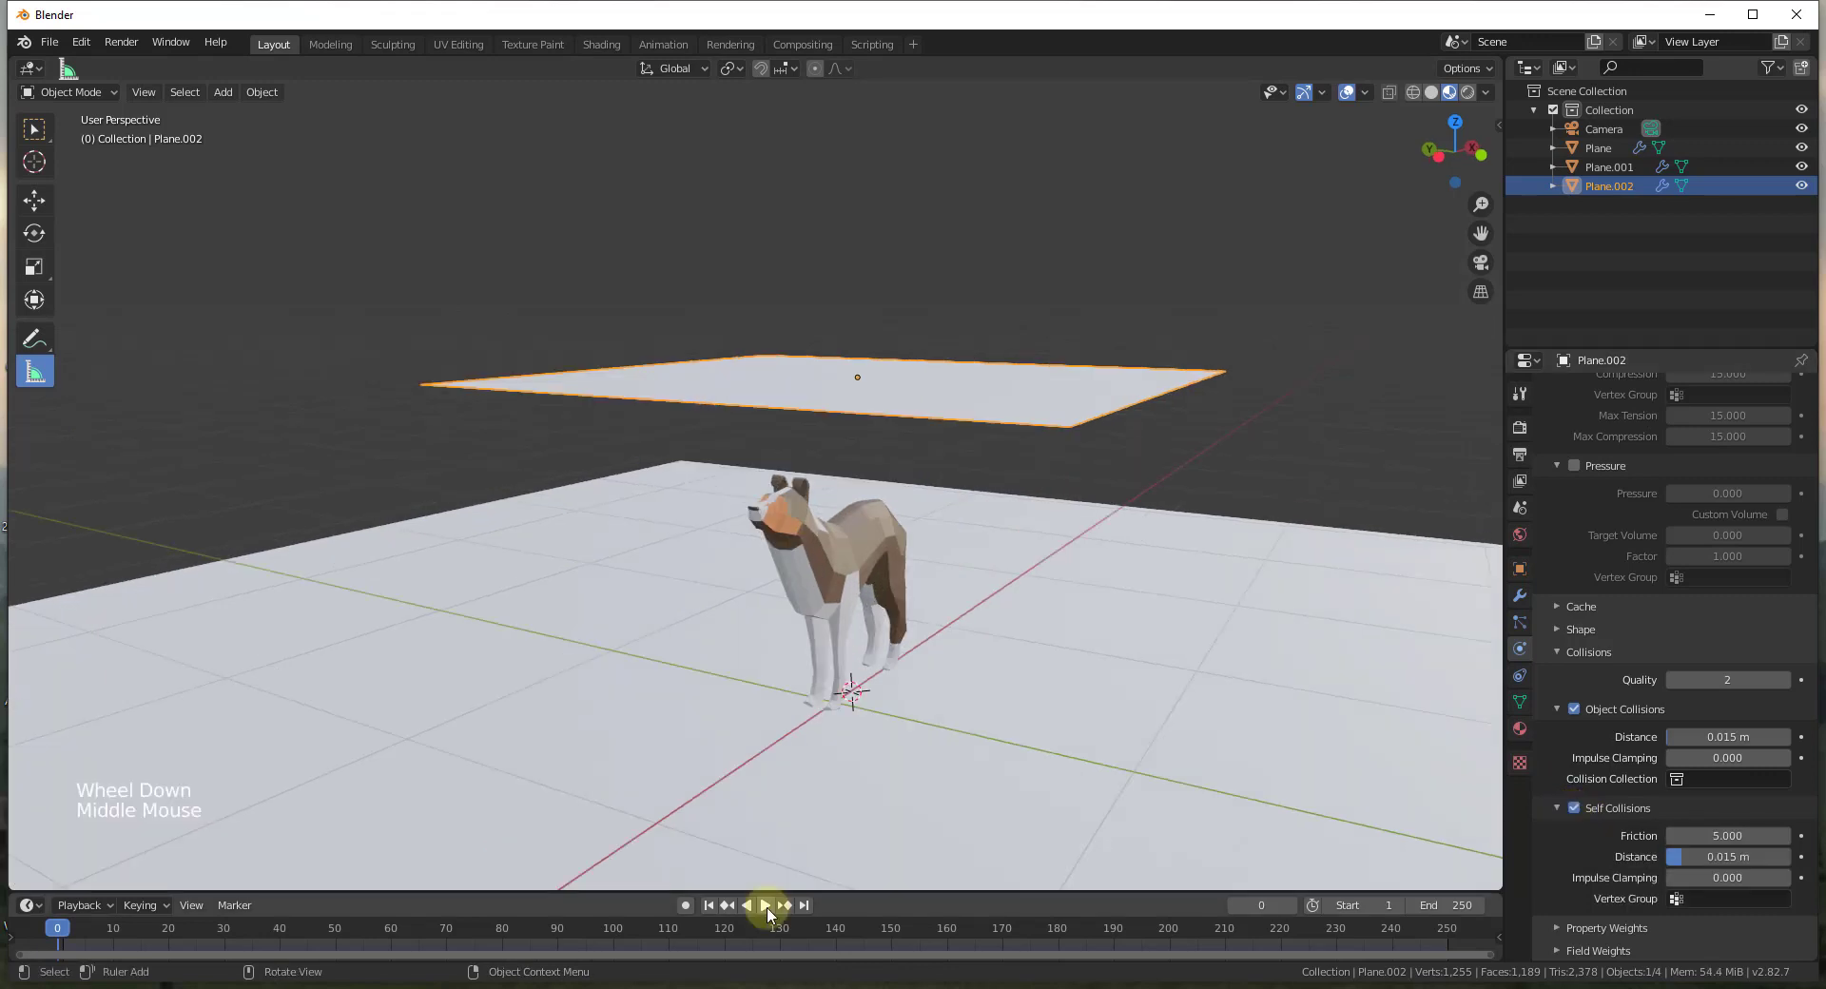
left_click(765, 906)
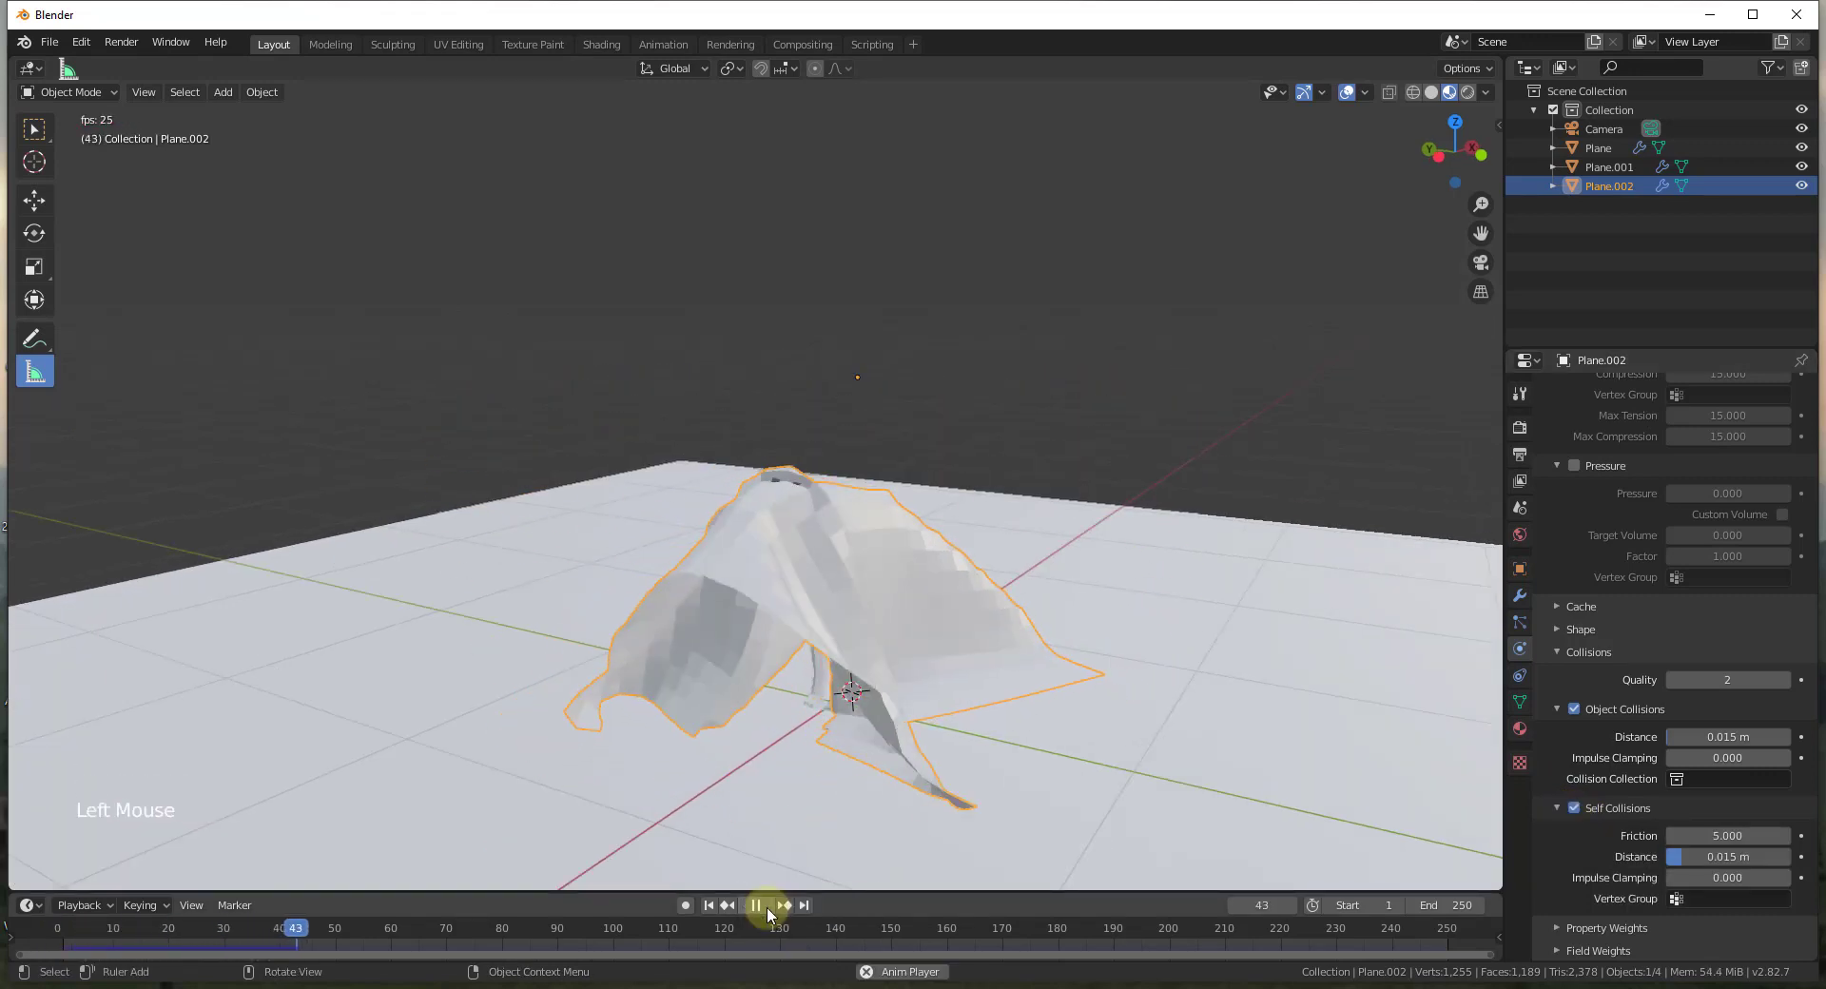
left_click(767, 906)
middle_click_drag(836, 599, 19, 571)
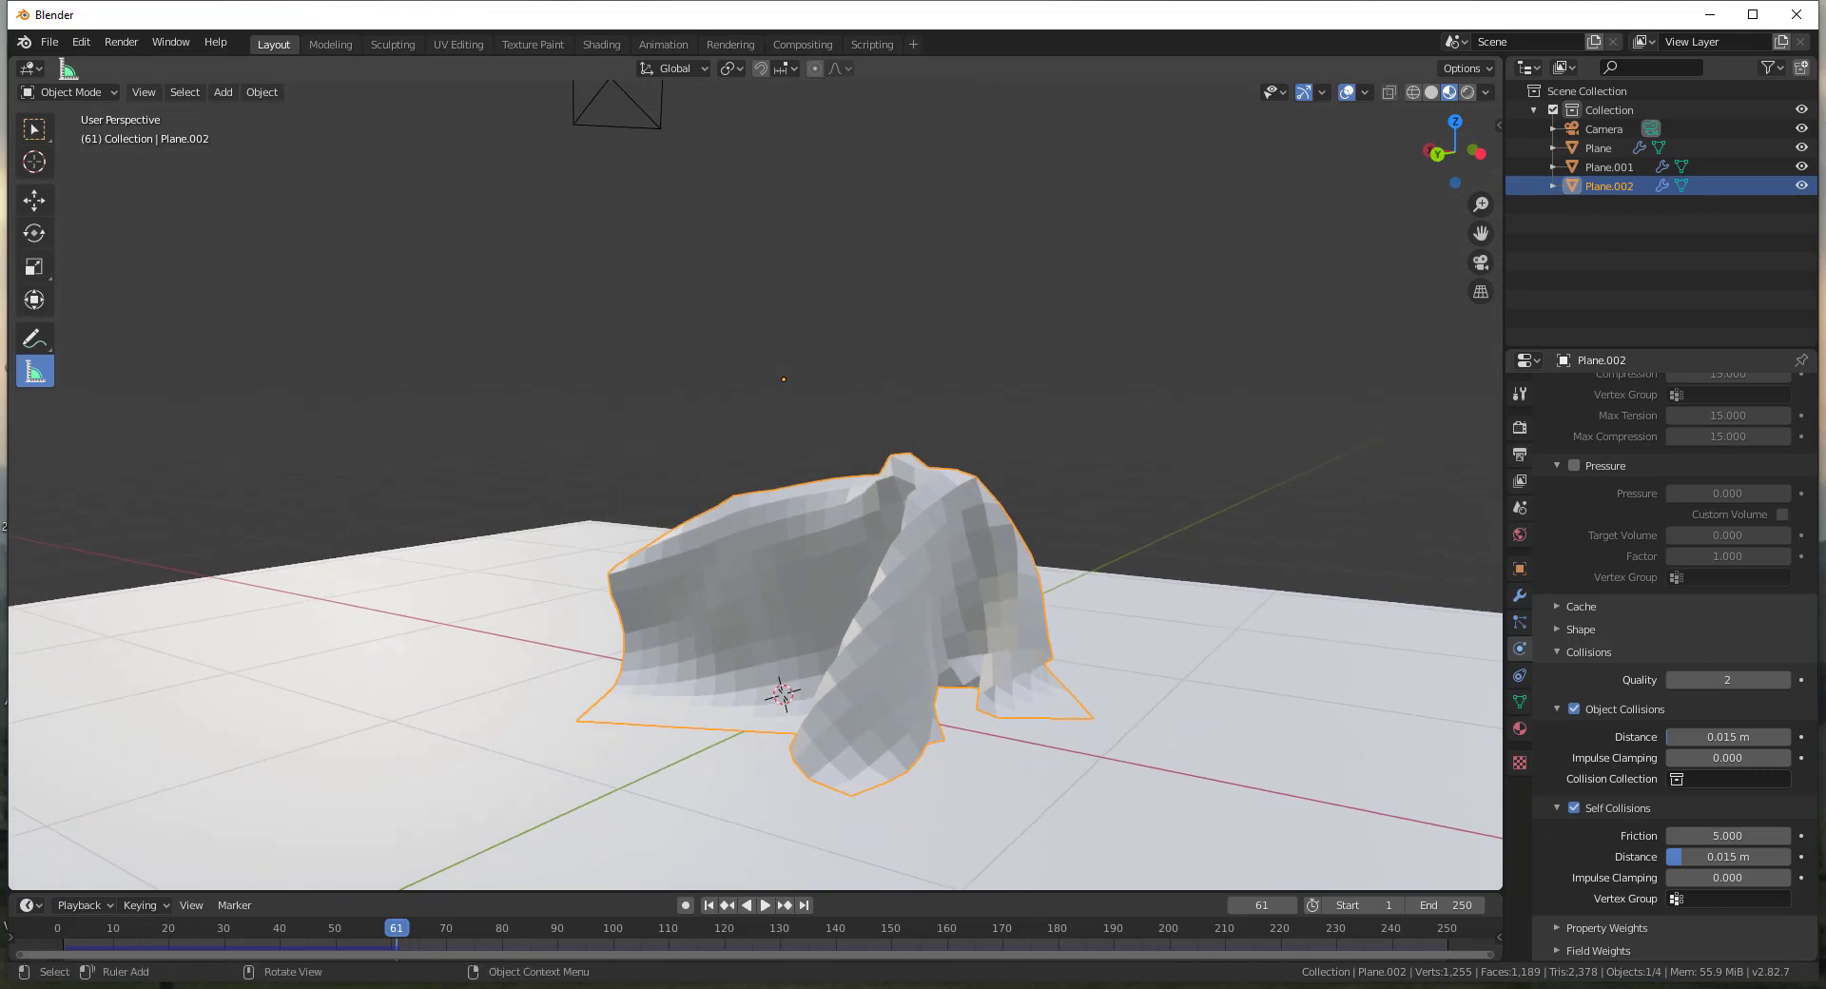
middle_click_drag(1010, 670, 305, 693)
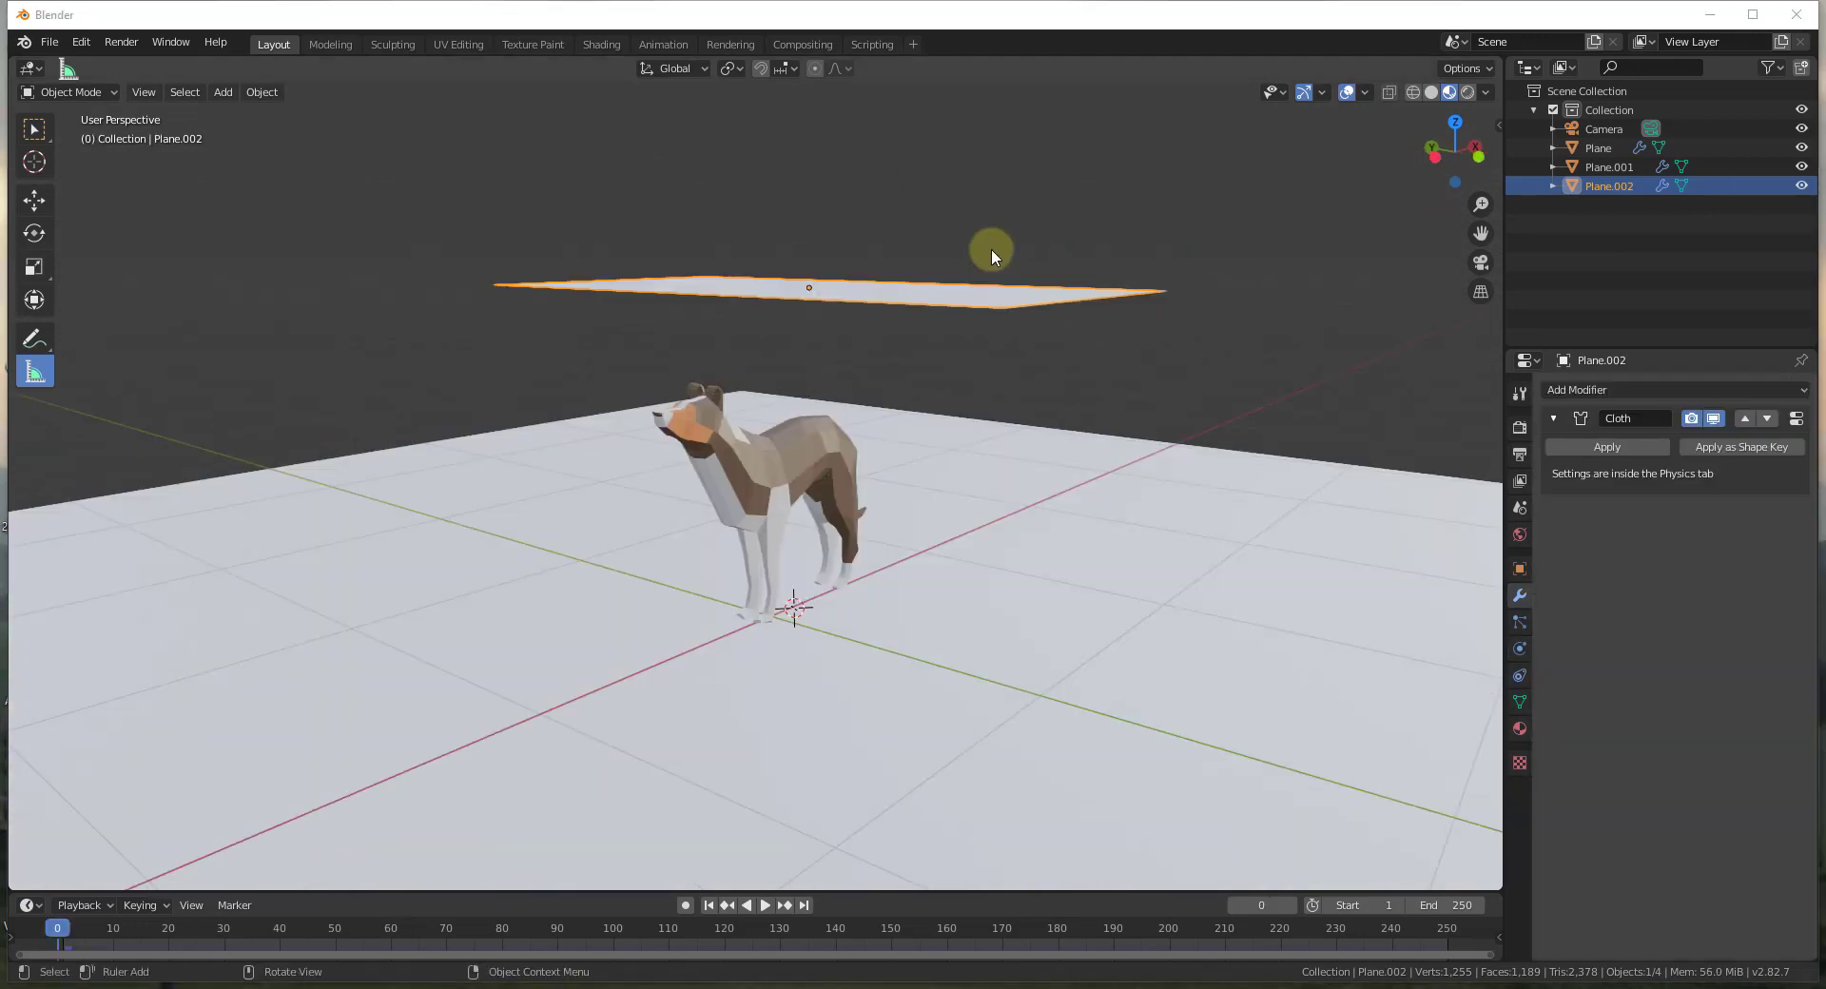
middle_click_drag(991, 249, 772, 465)
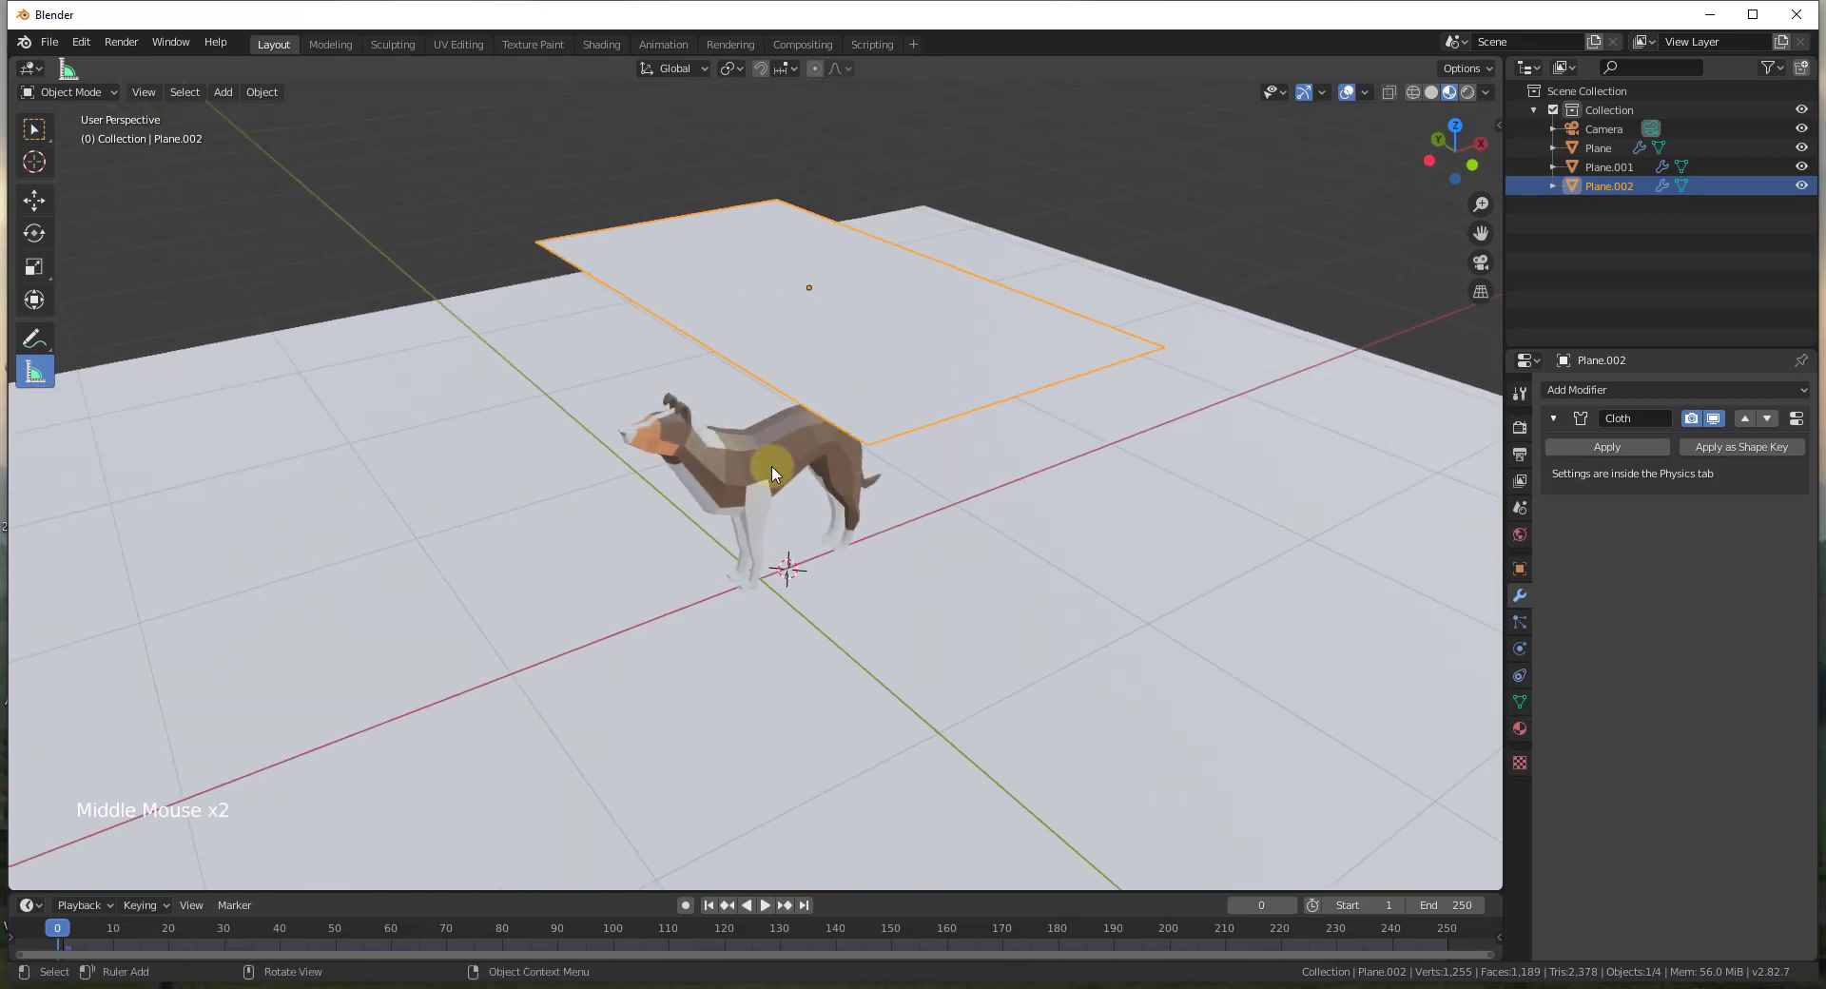
- Select the cloth plane and scale it to 0.435 along X
left_click(859, 388)
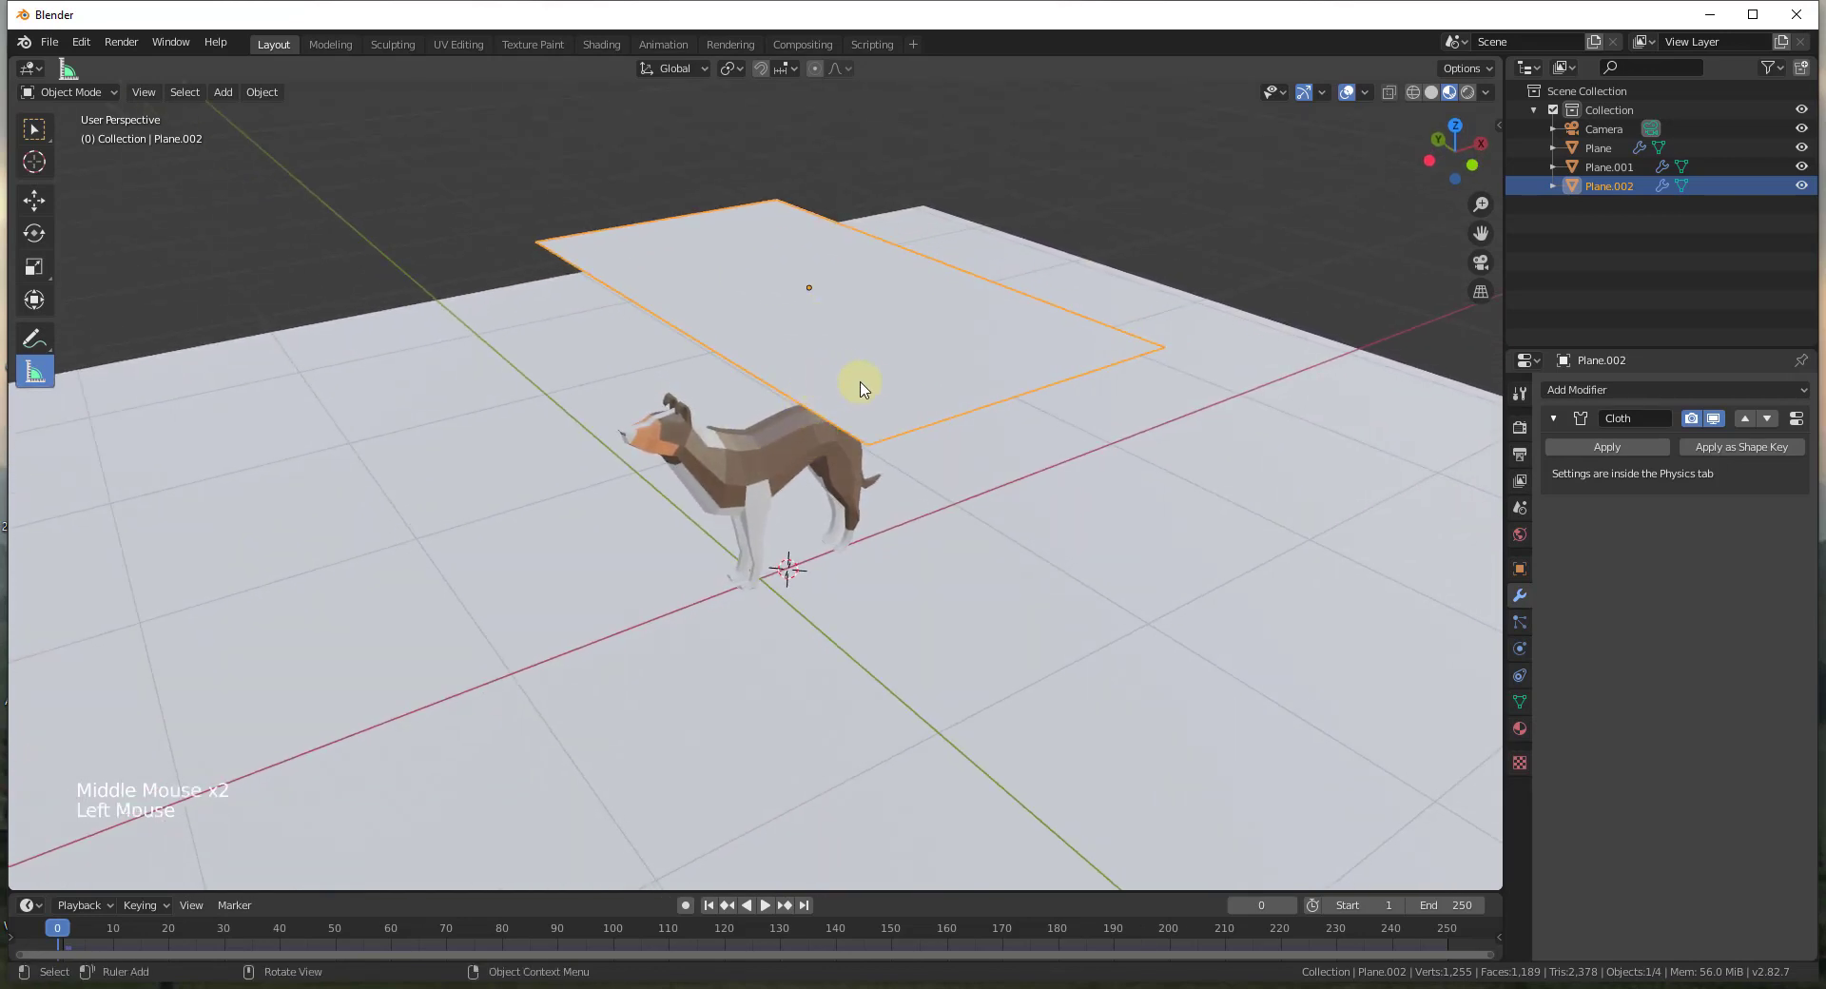
middle_click_drag(860, 378, 854, 358)
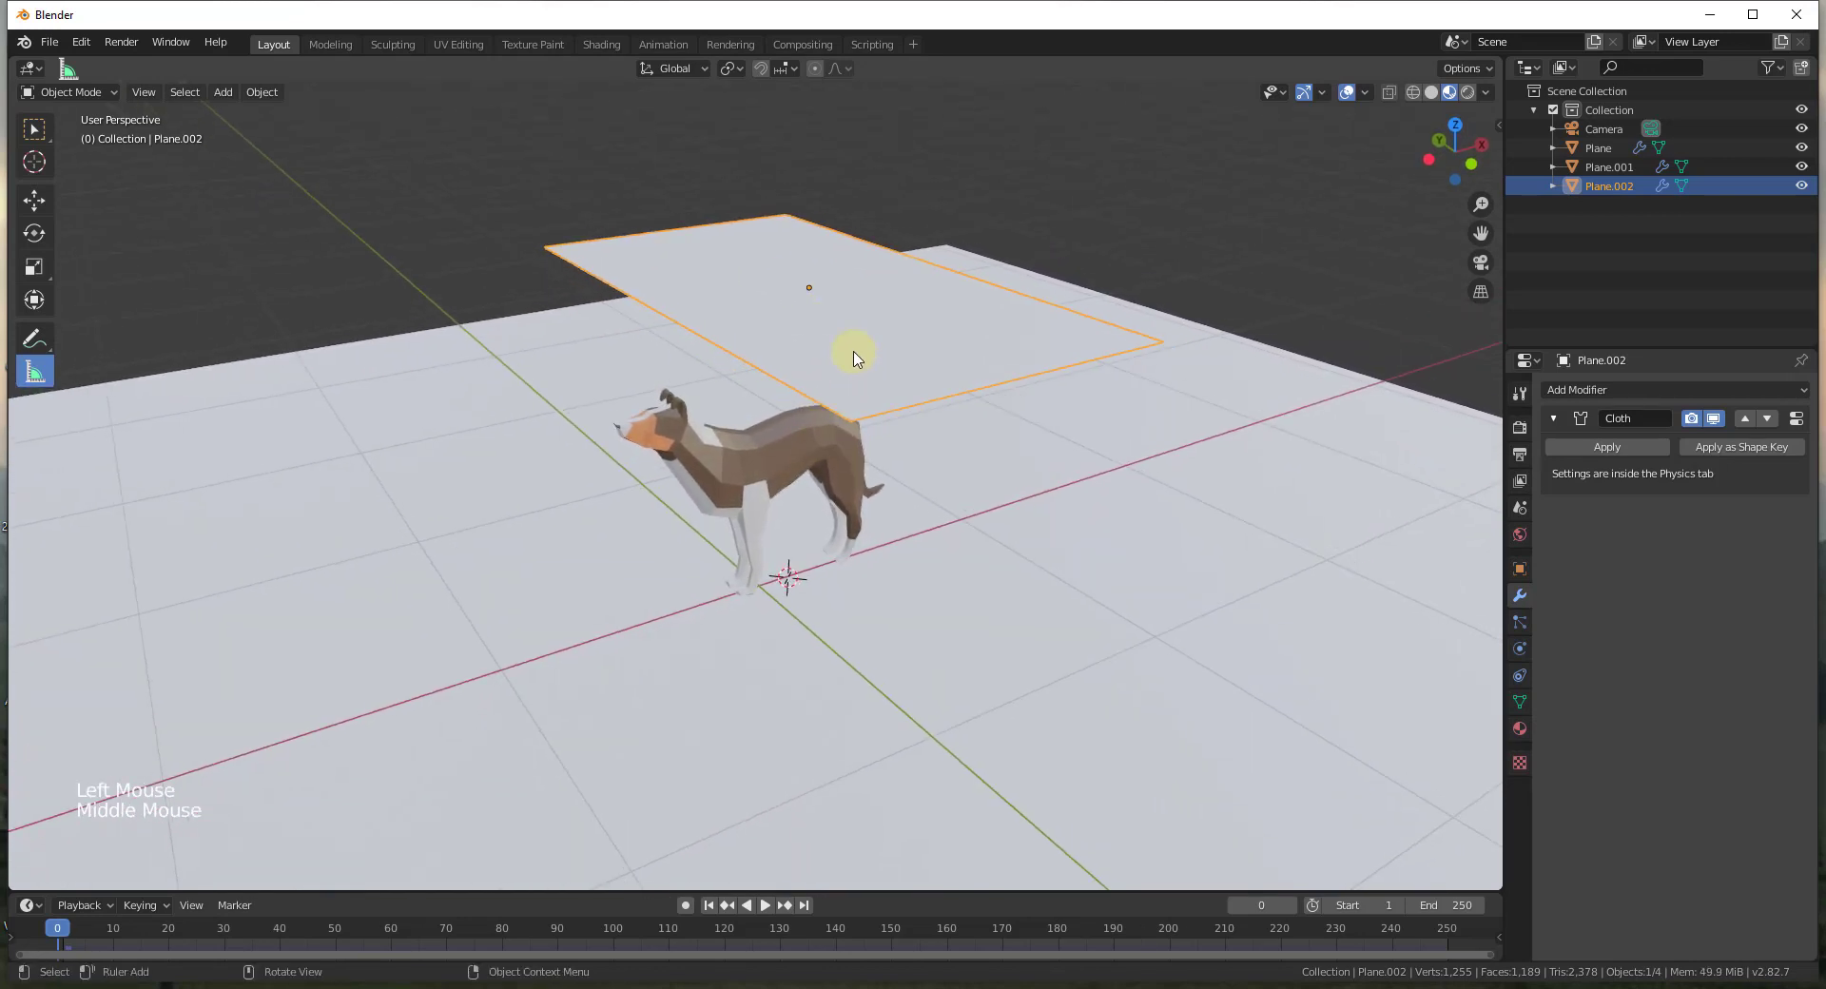
middle_click(841, 355)
key("Tab")
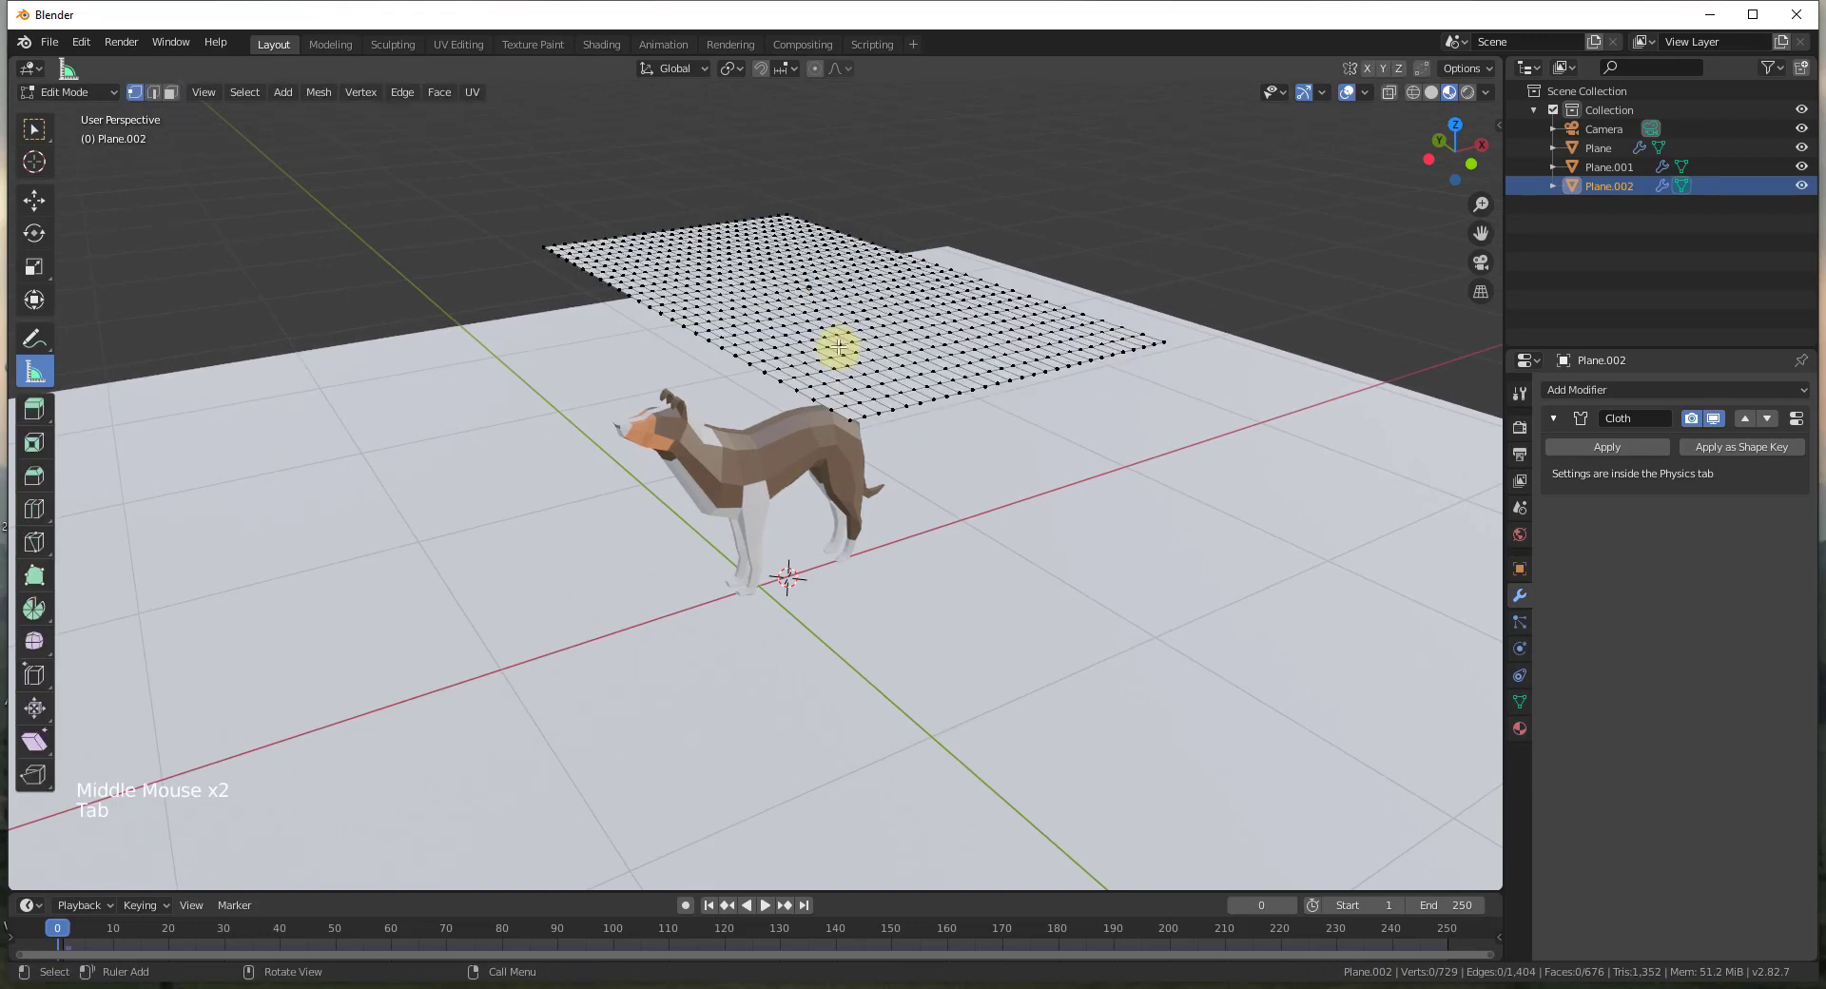
key("Tab")
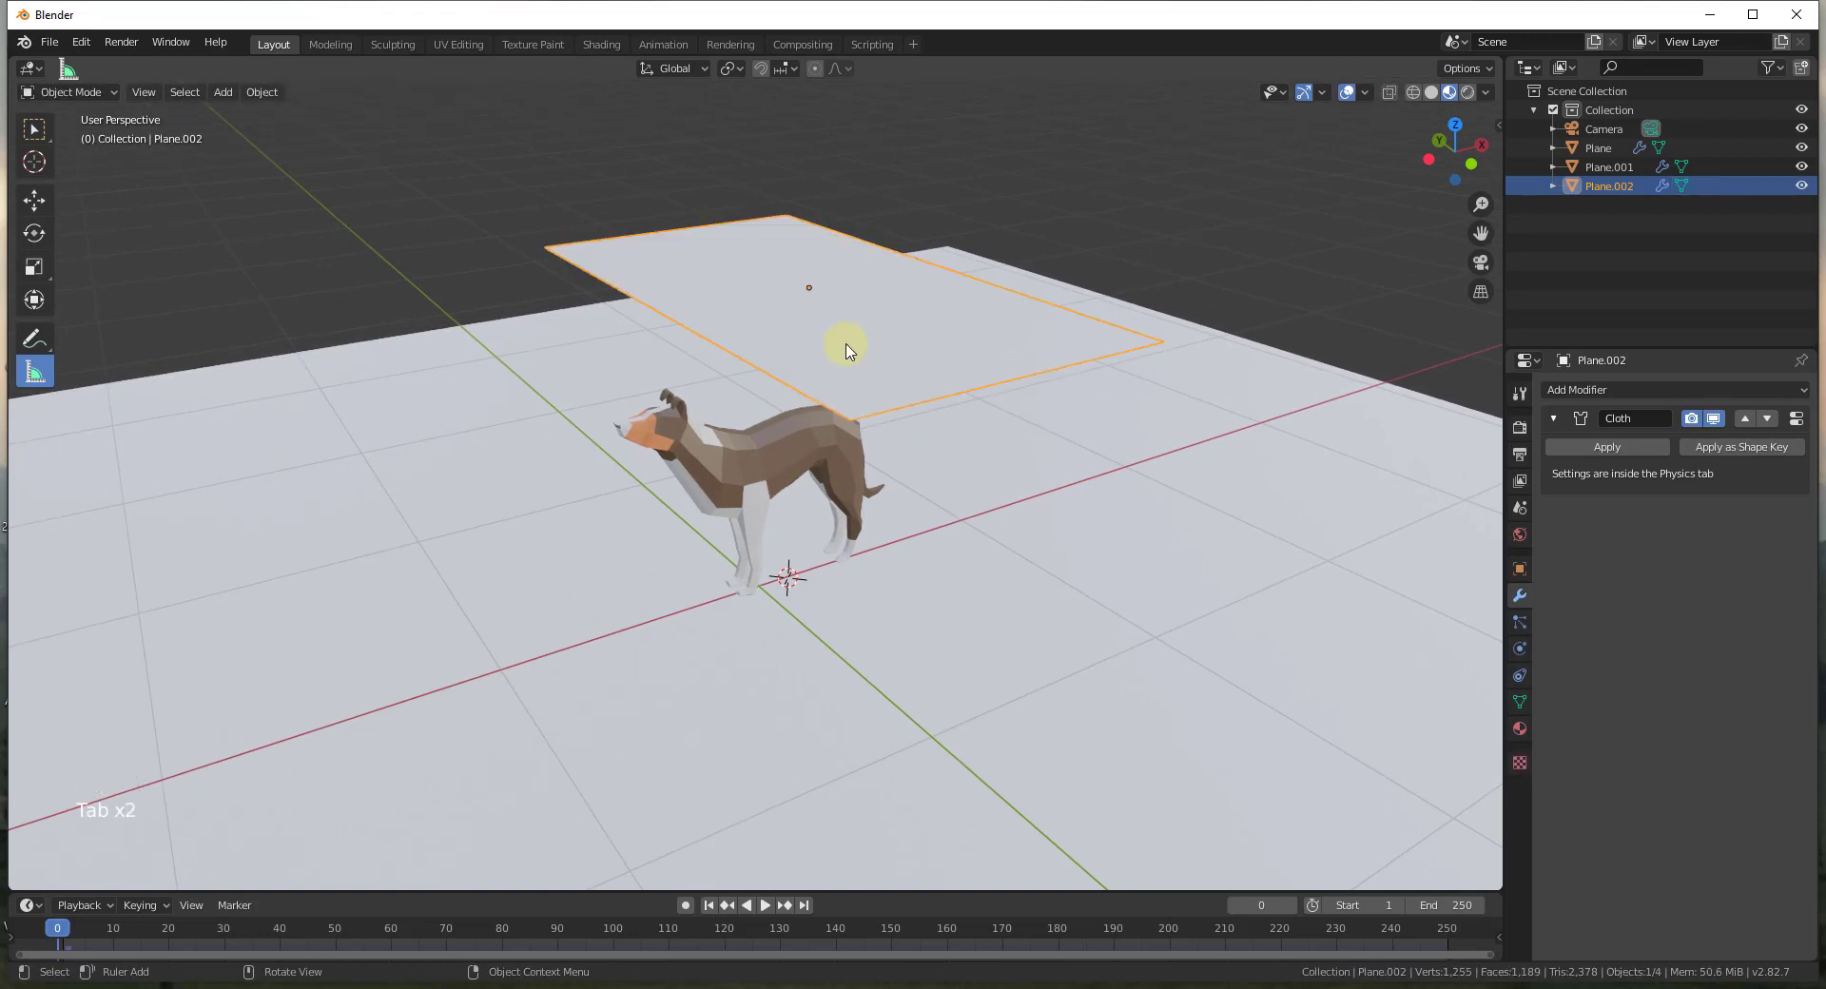
middle_click_drag(875, 348, 837, 326)
key("s")
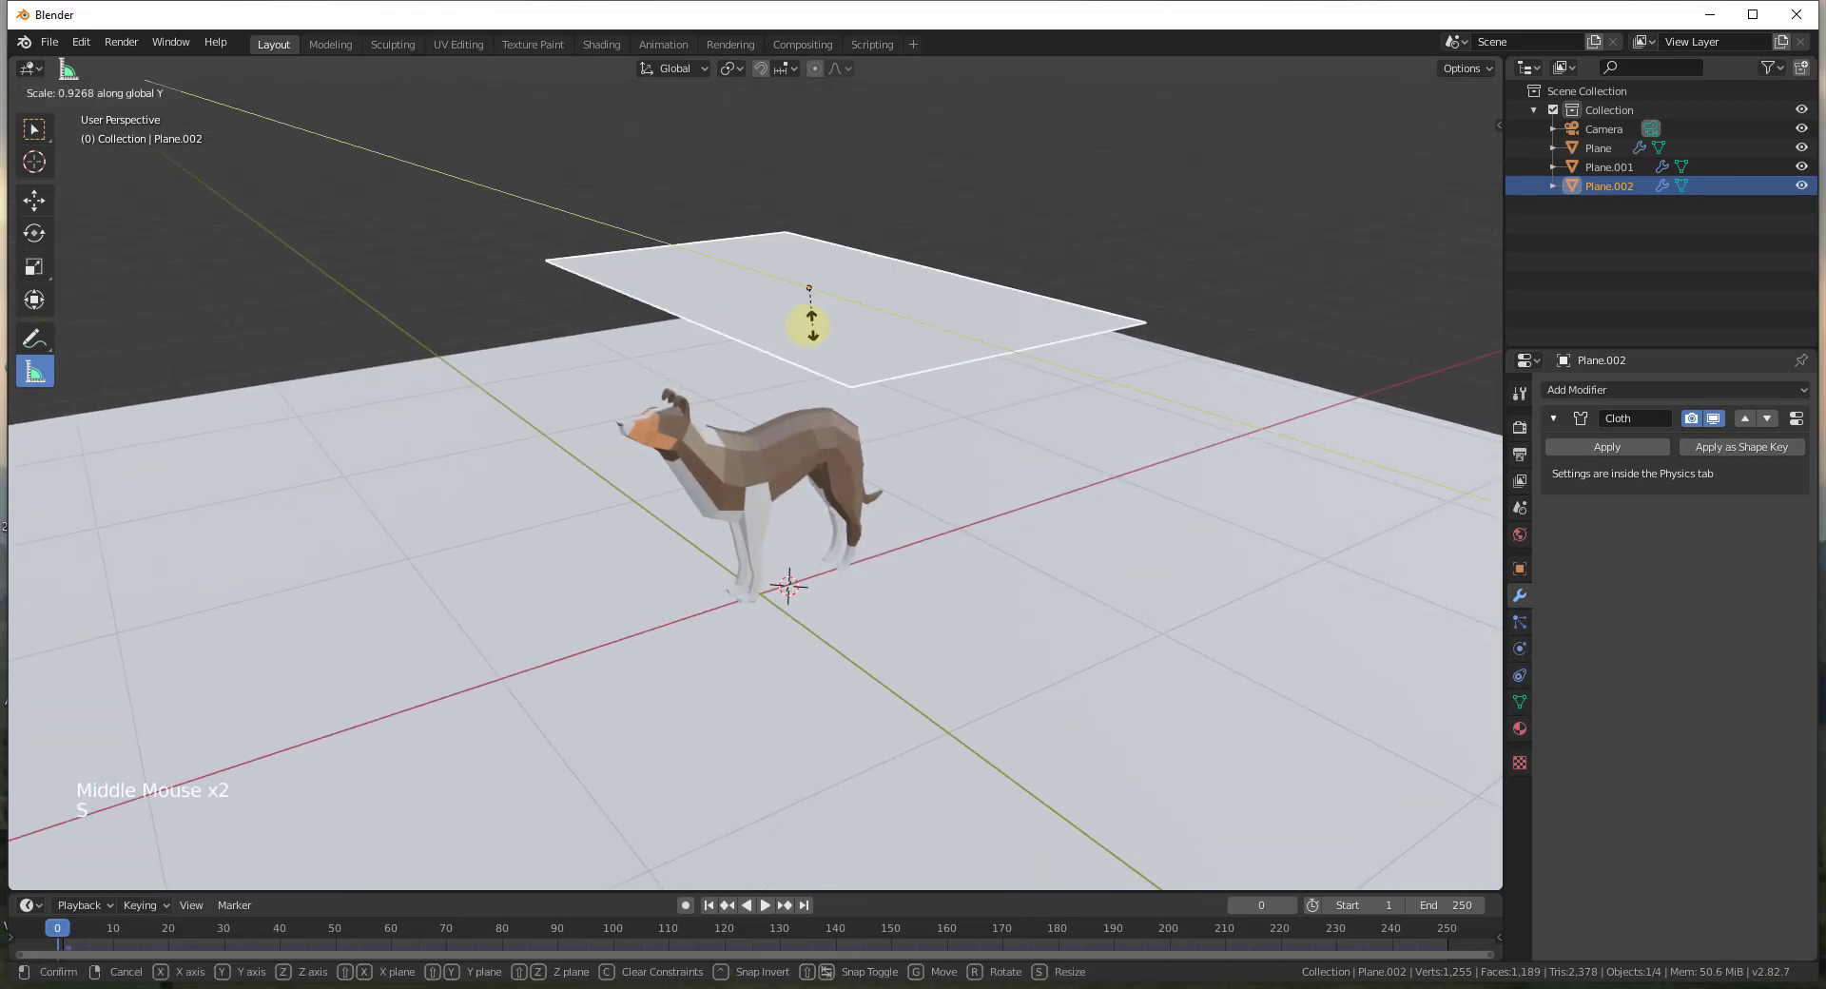
key("x")
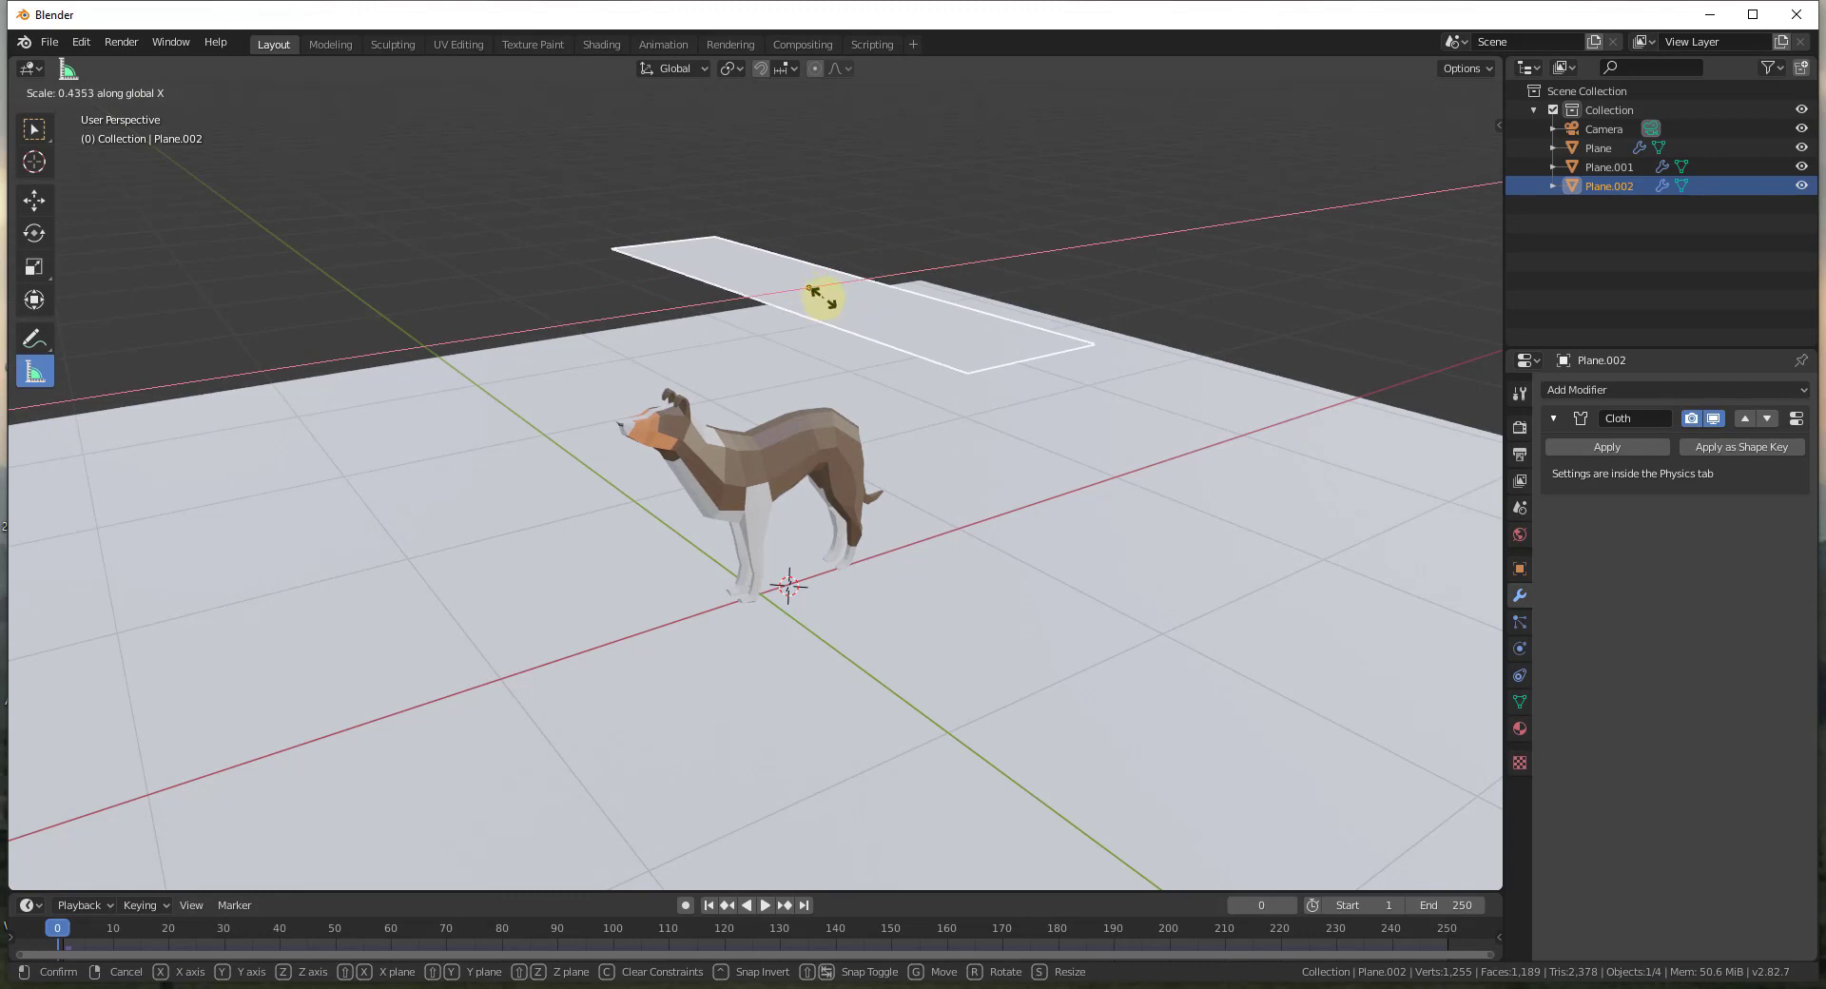
left_click(929, 353)
middle_click_drag(929, 354, 702, 305)
- Move the cloth strip -0.19 m along X
key("g")
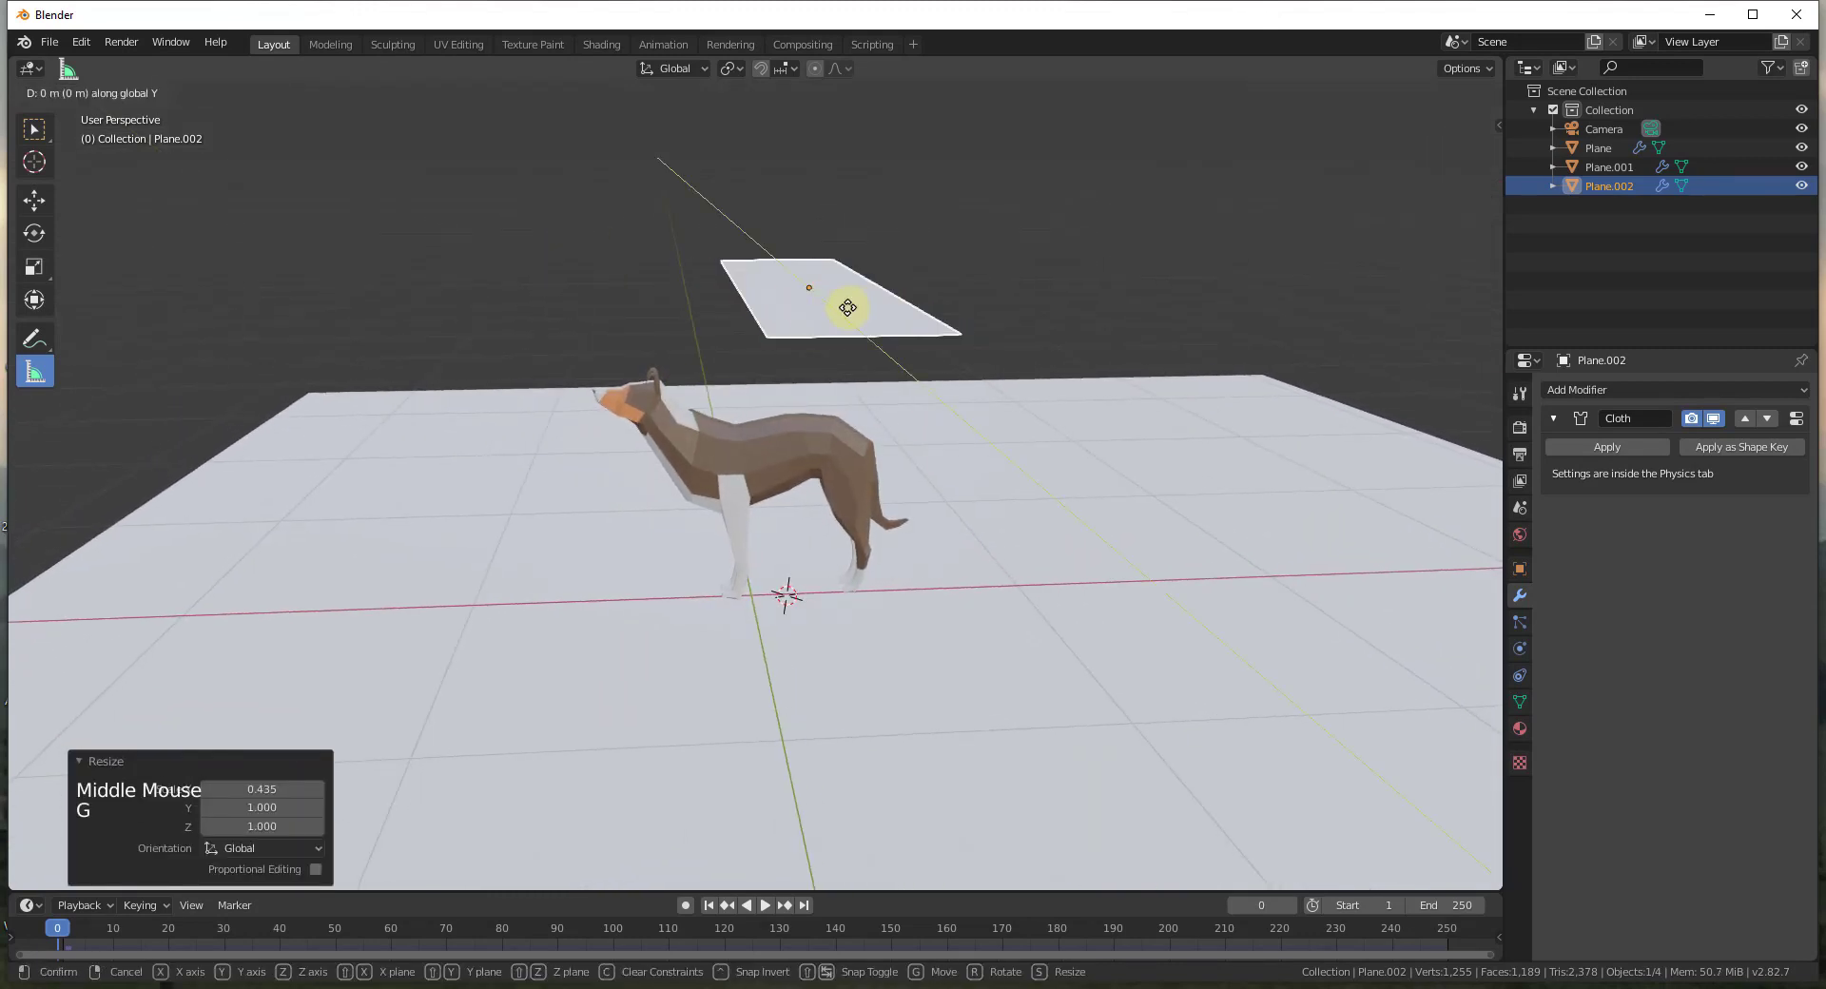
key("x")
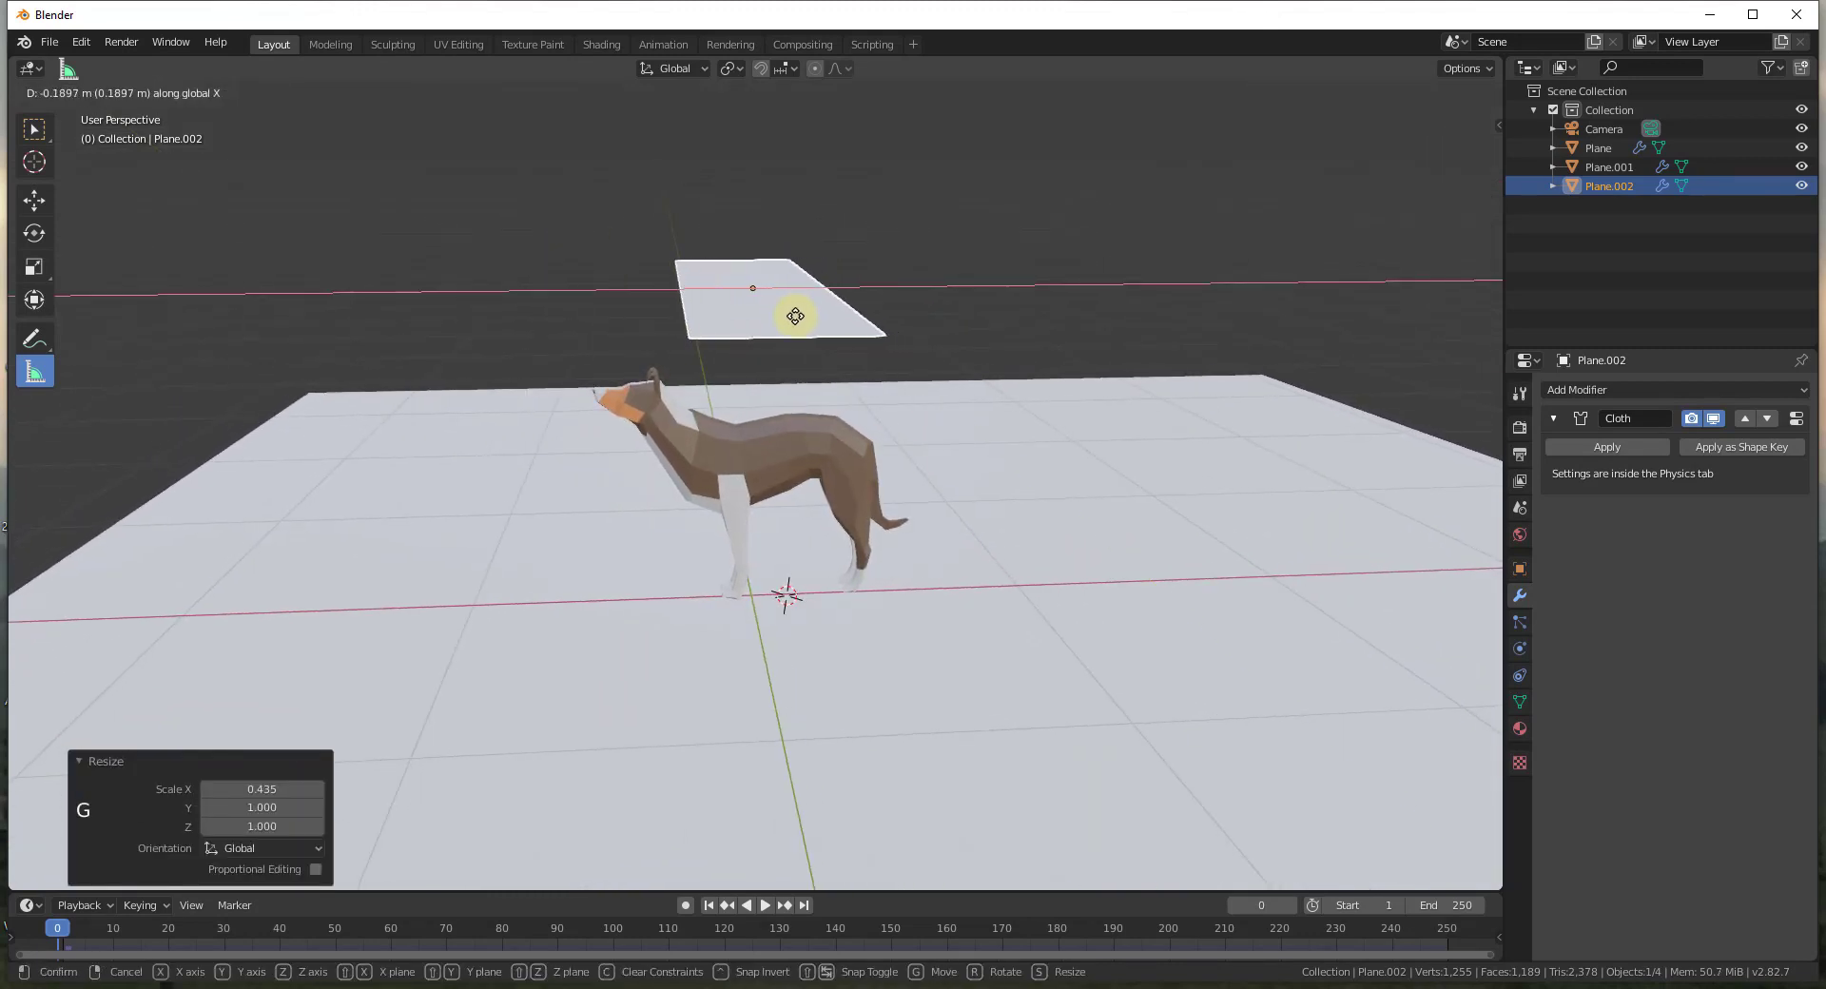
left_click(795, 310)
middle_click_drag(759, 371, 1353, 456)
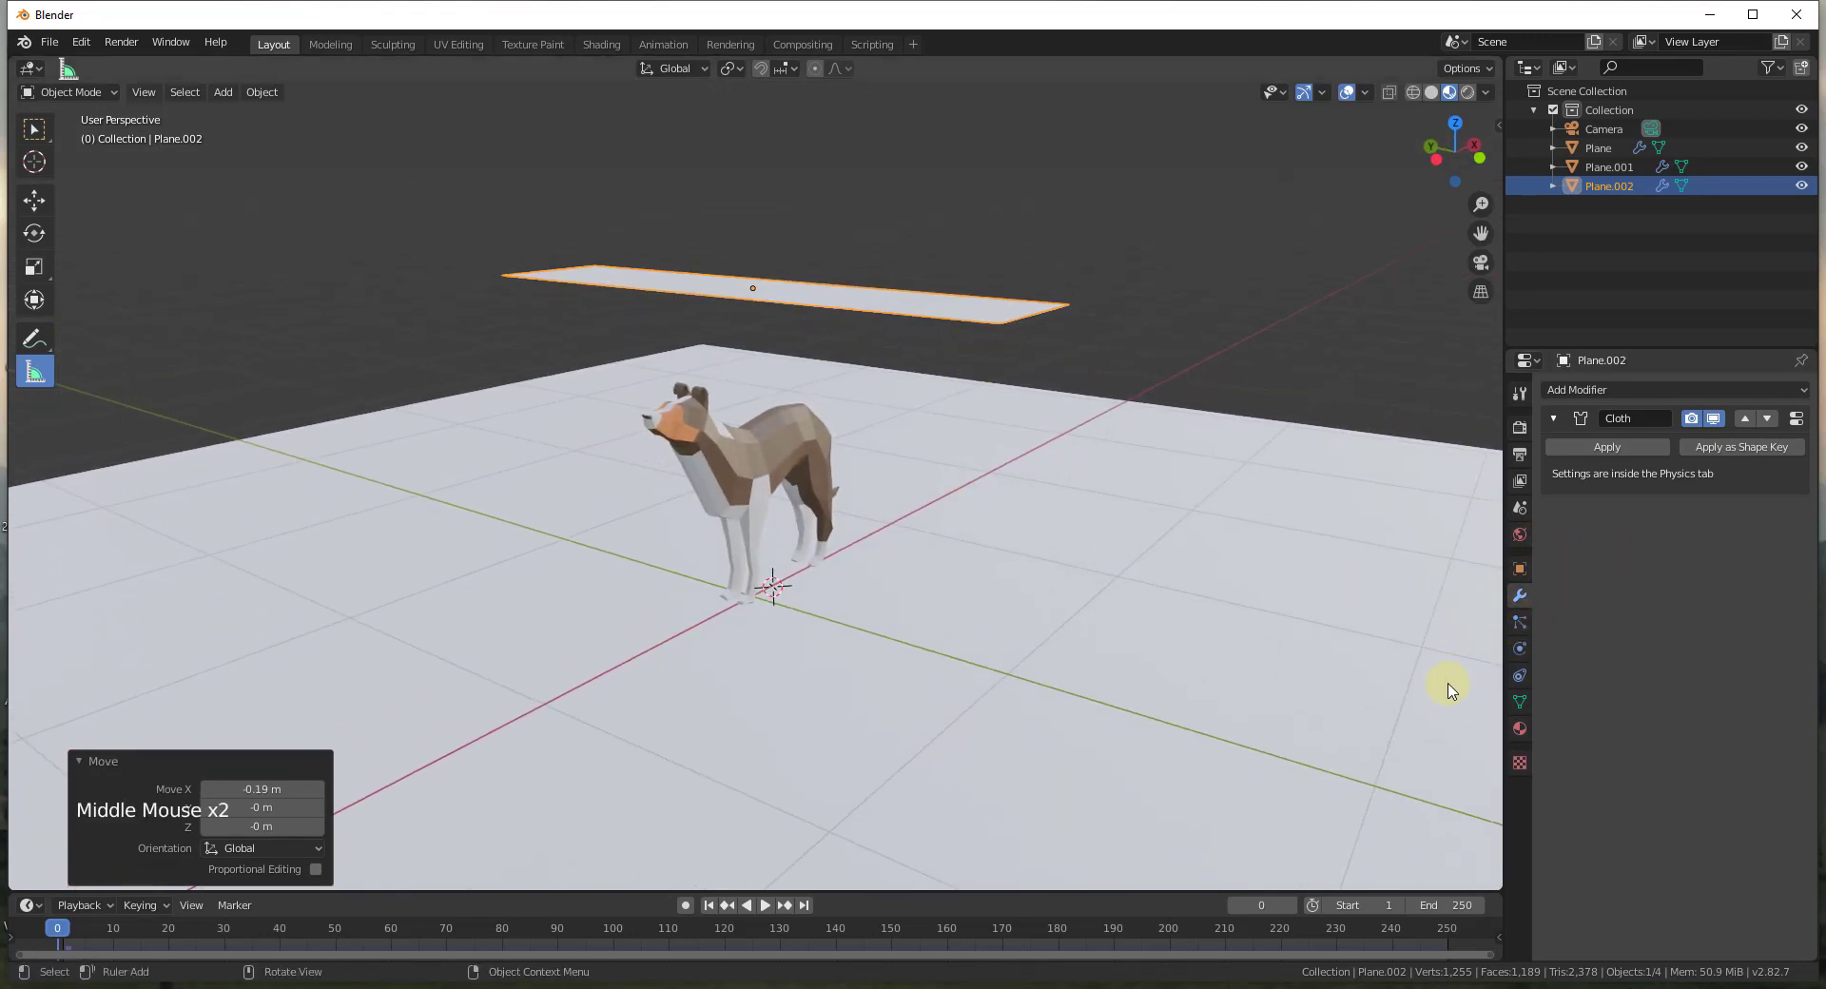
- Review the strip's Cloth physics settings, then play the timeline so it drapes over the dog's back
left_click(1519, 622)
left_click(1520, 648)
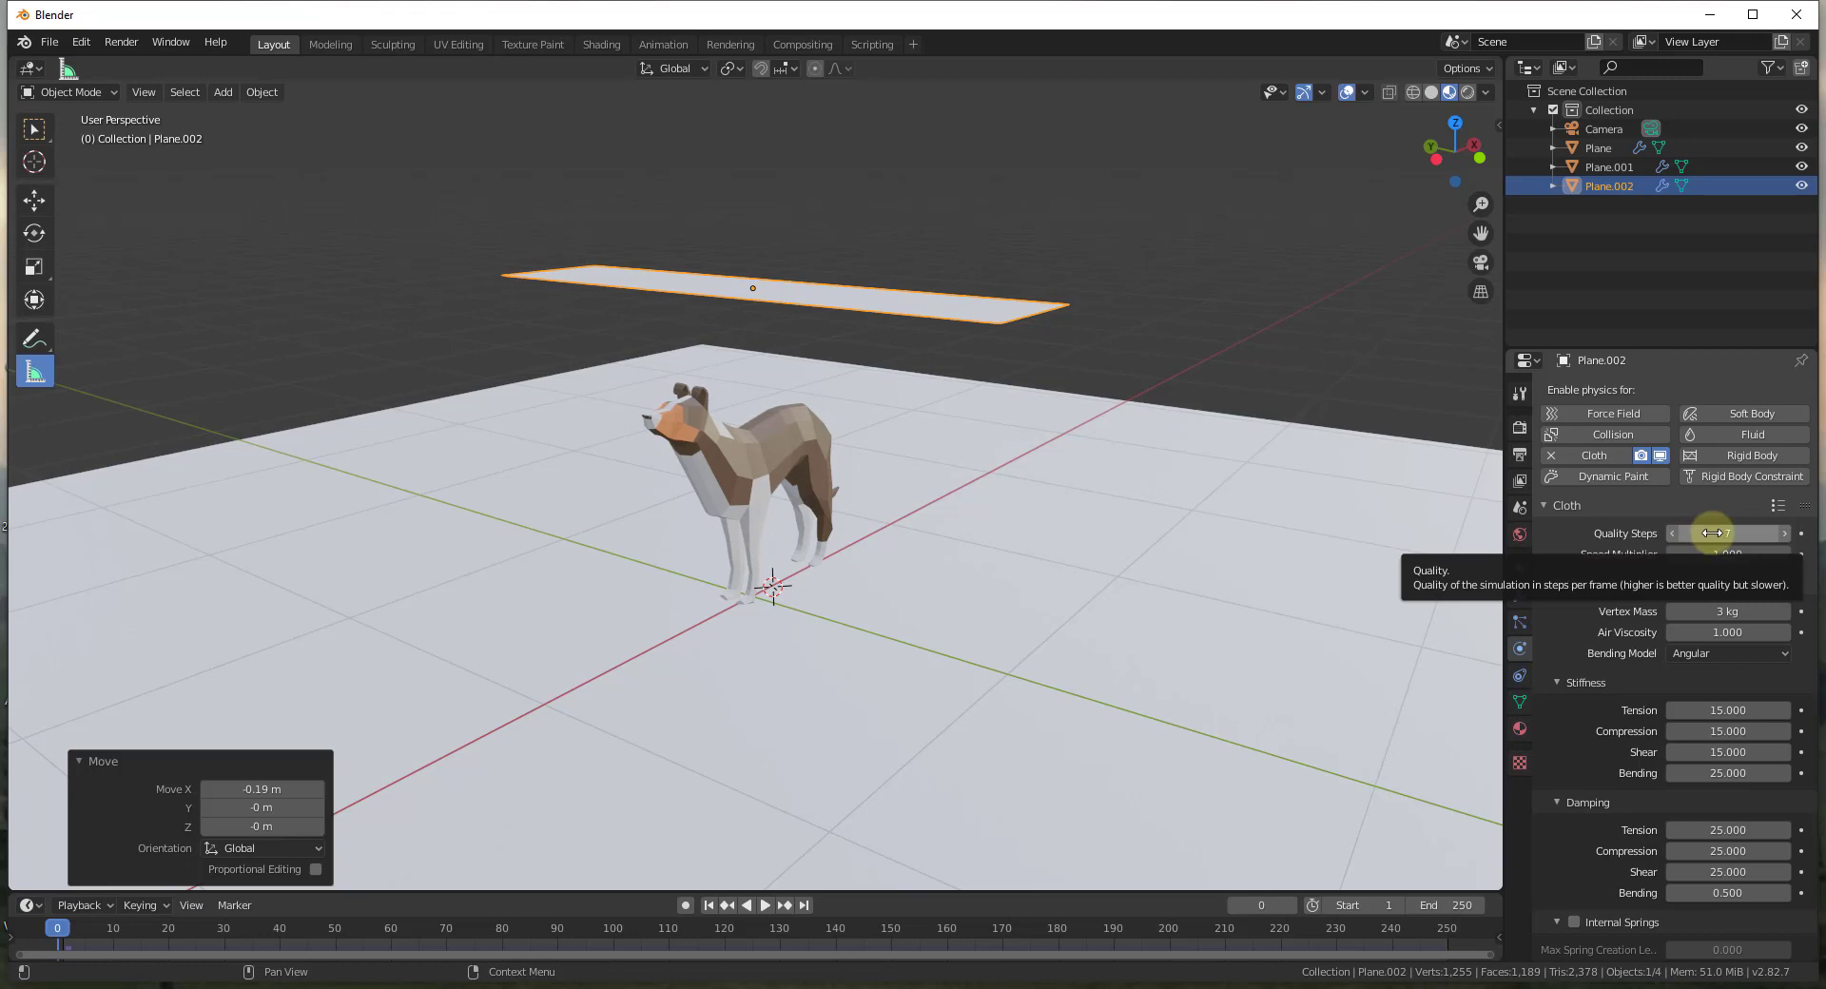
scroll(1712, 532, "down", 18)
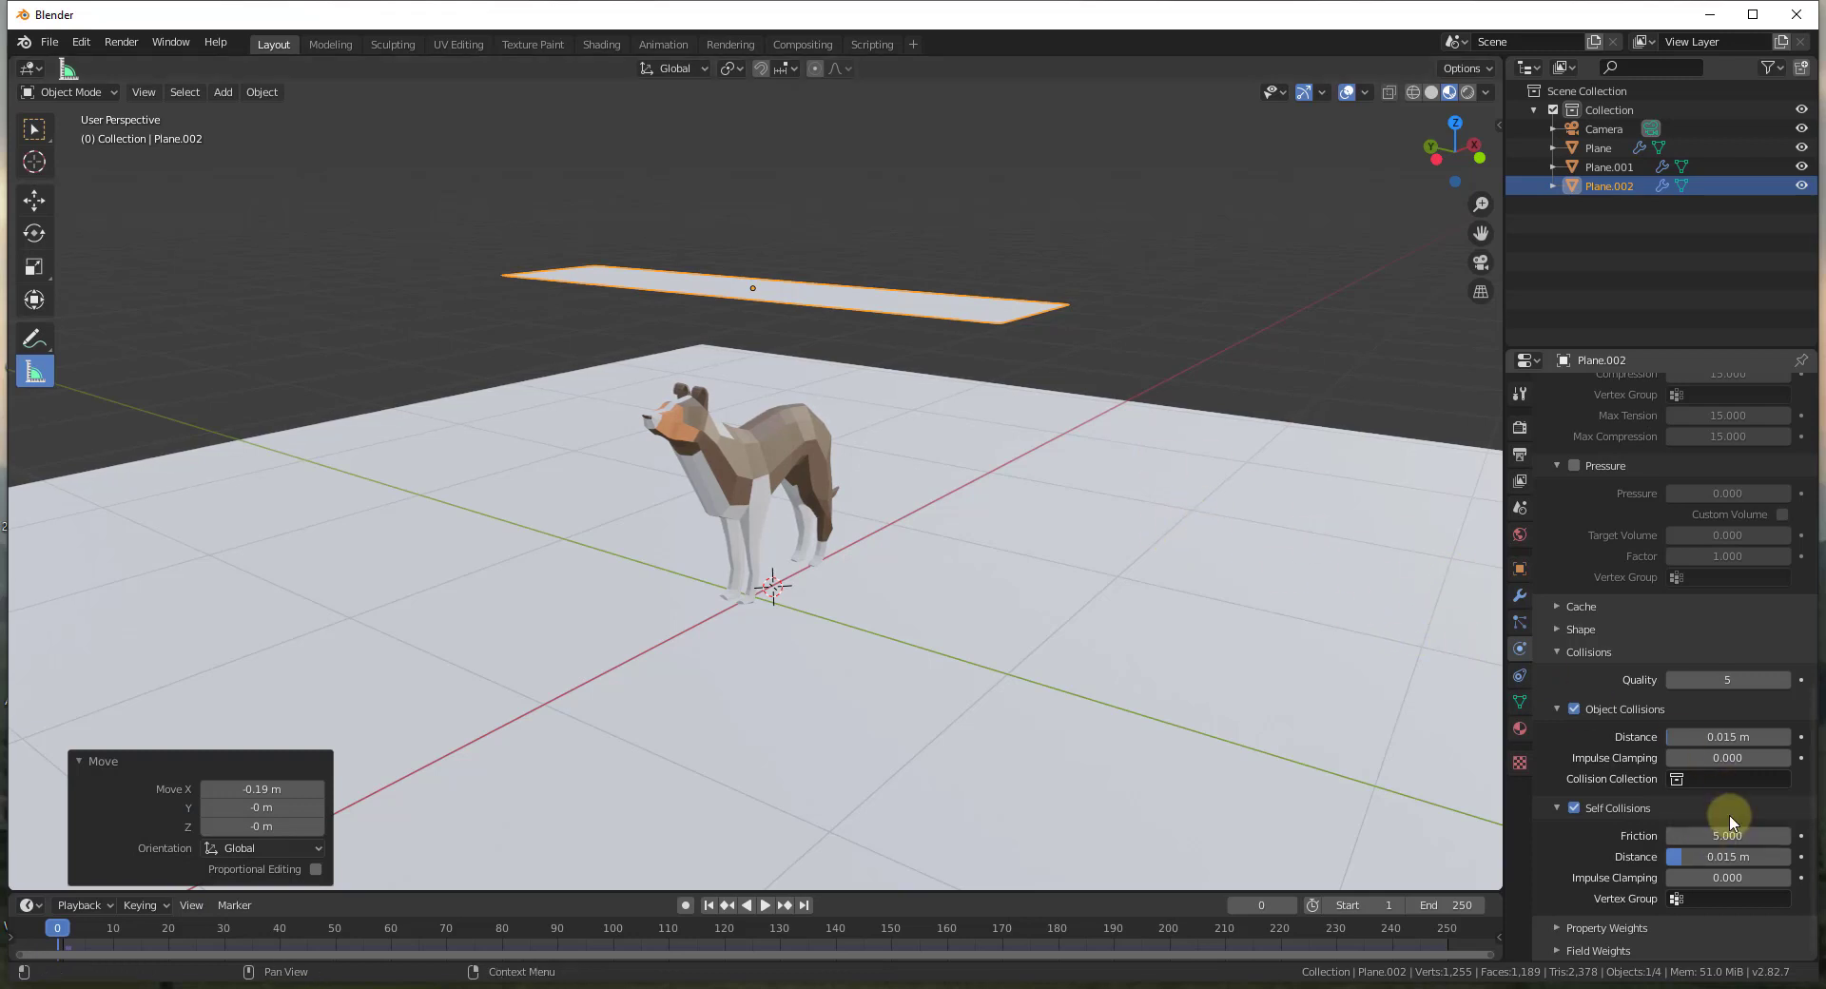
scroll(1729, 814, "up", 15)
scroll(1707, 589, "up", 5)
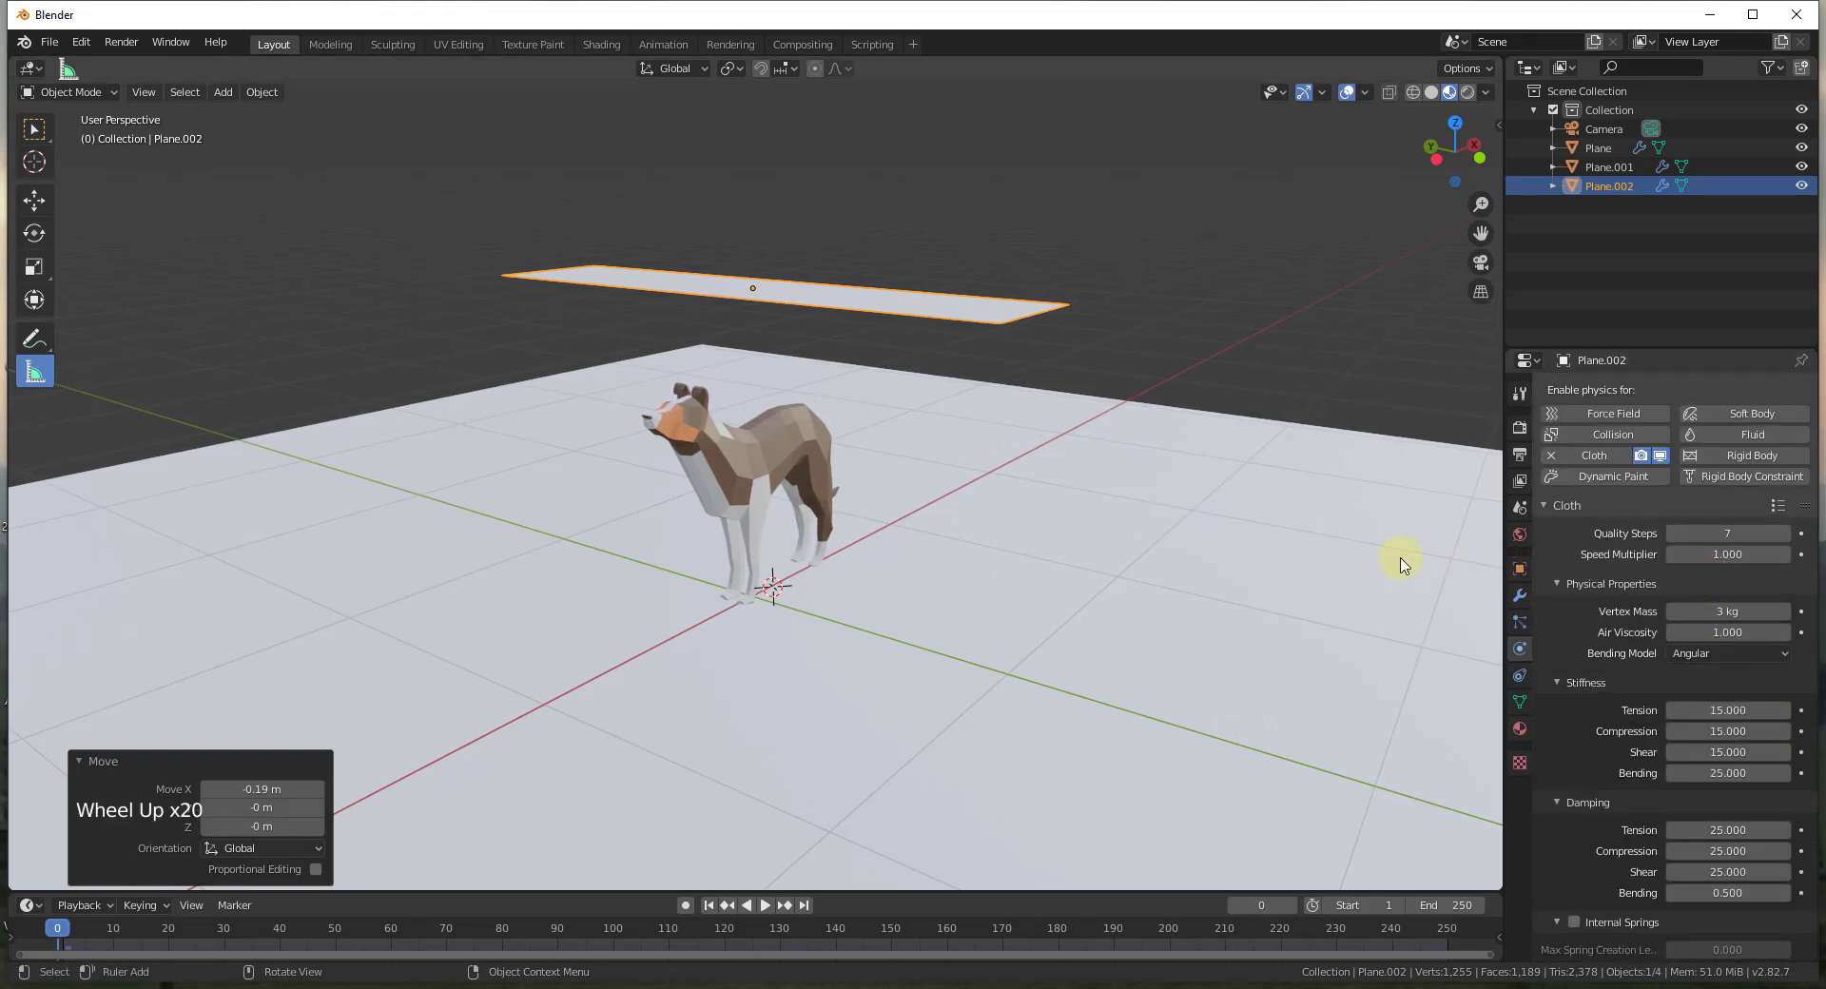
middle_click_drag(1398, 558, 744, 892)
left_click(764, 905)
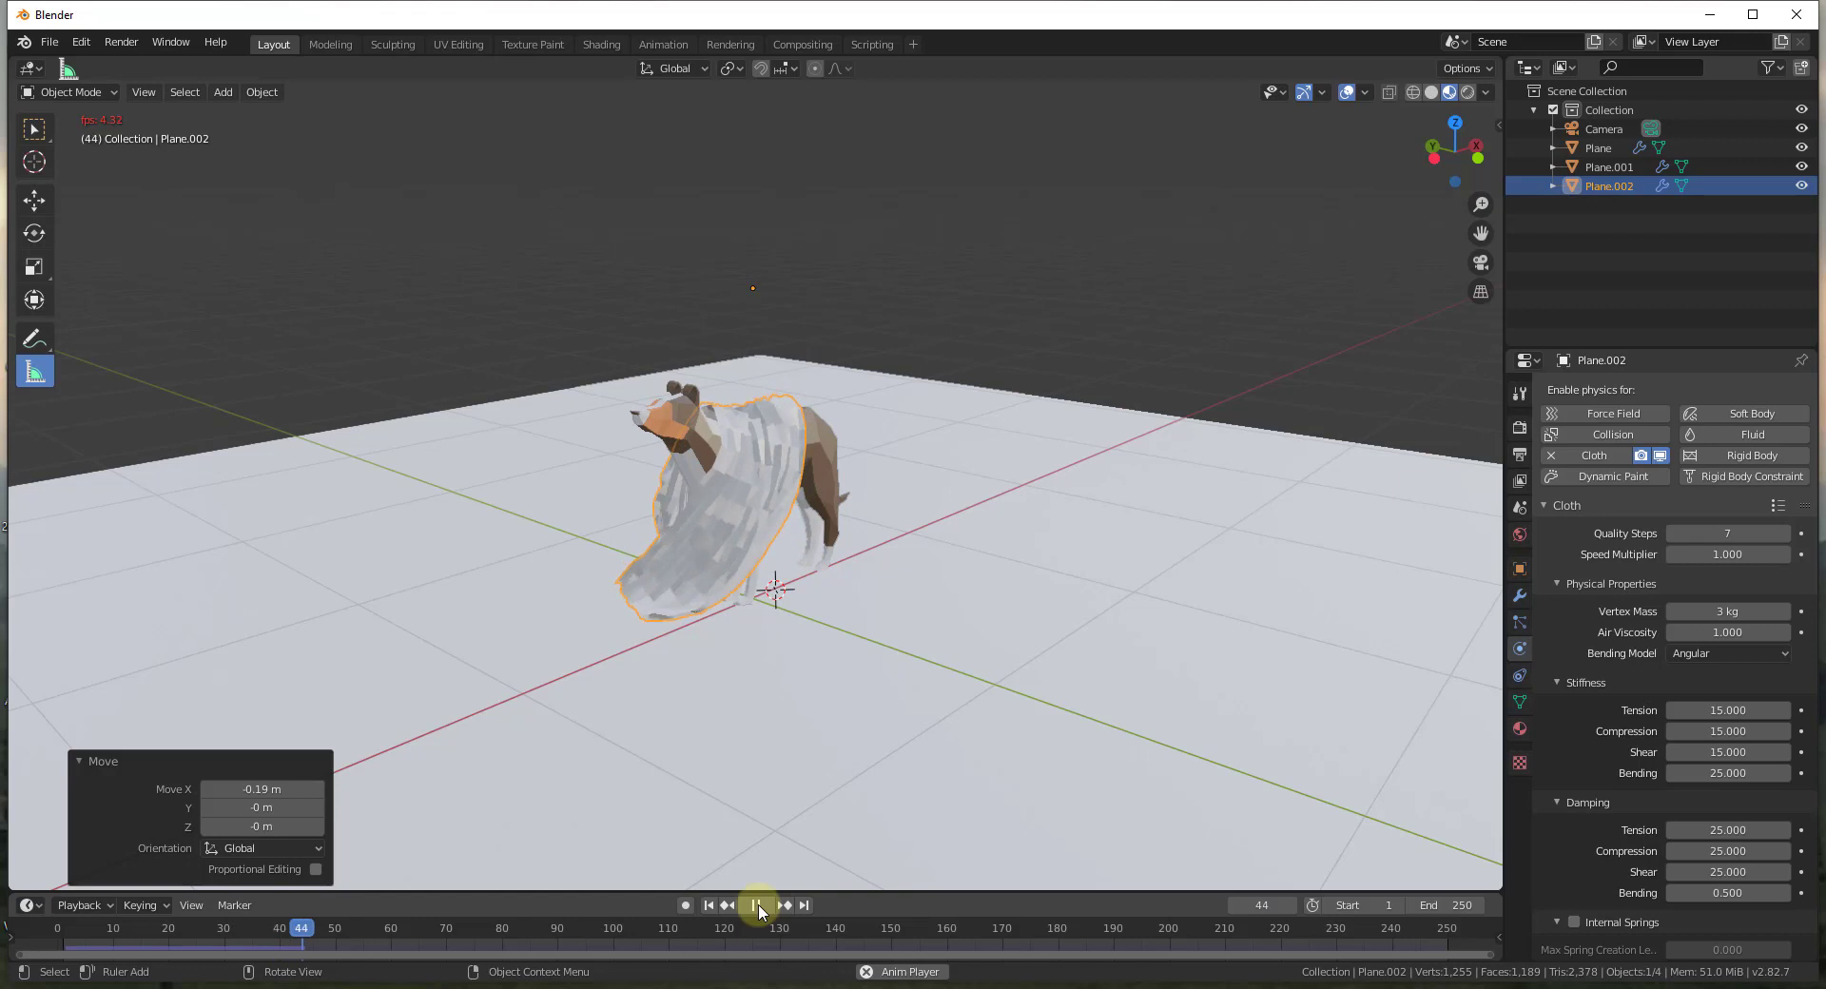
- Pause at frame 49 and expand the cloth Cache panel showing the 1–250 range
left_click(775, 906)
scroll(1709, 706, "down", 7)
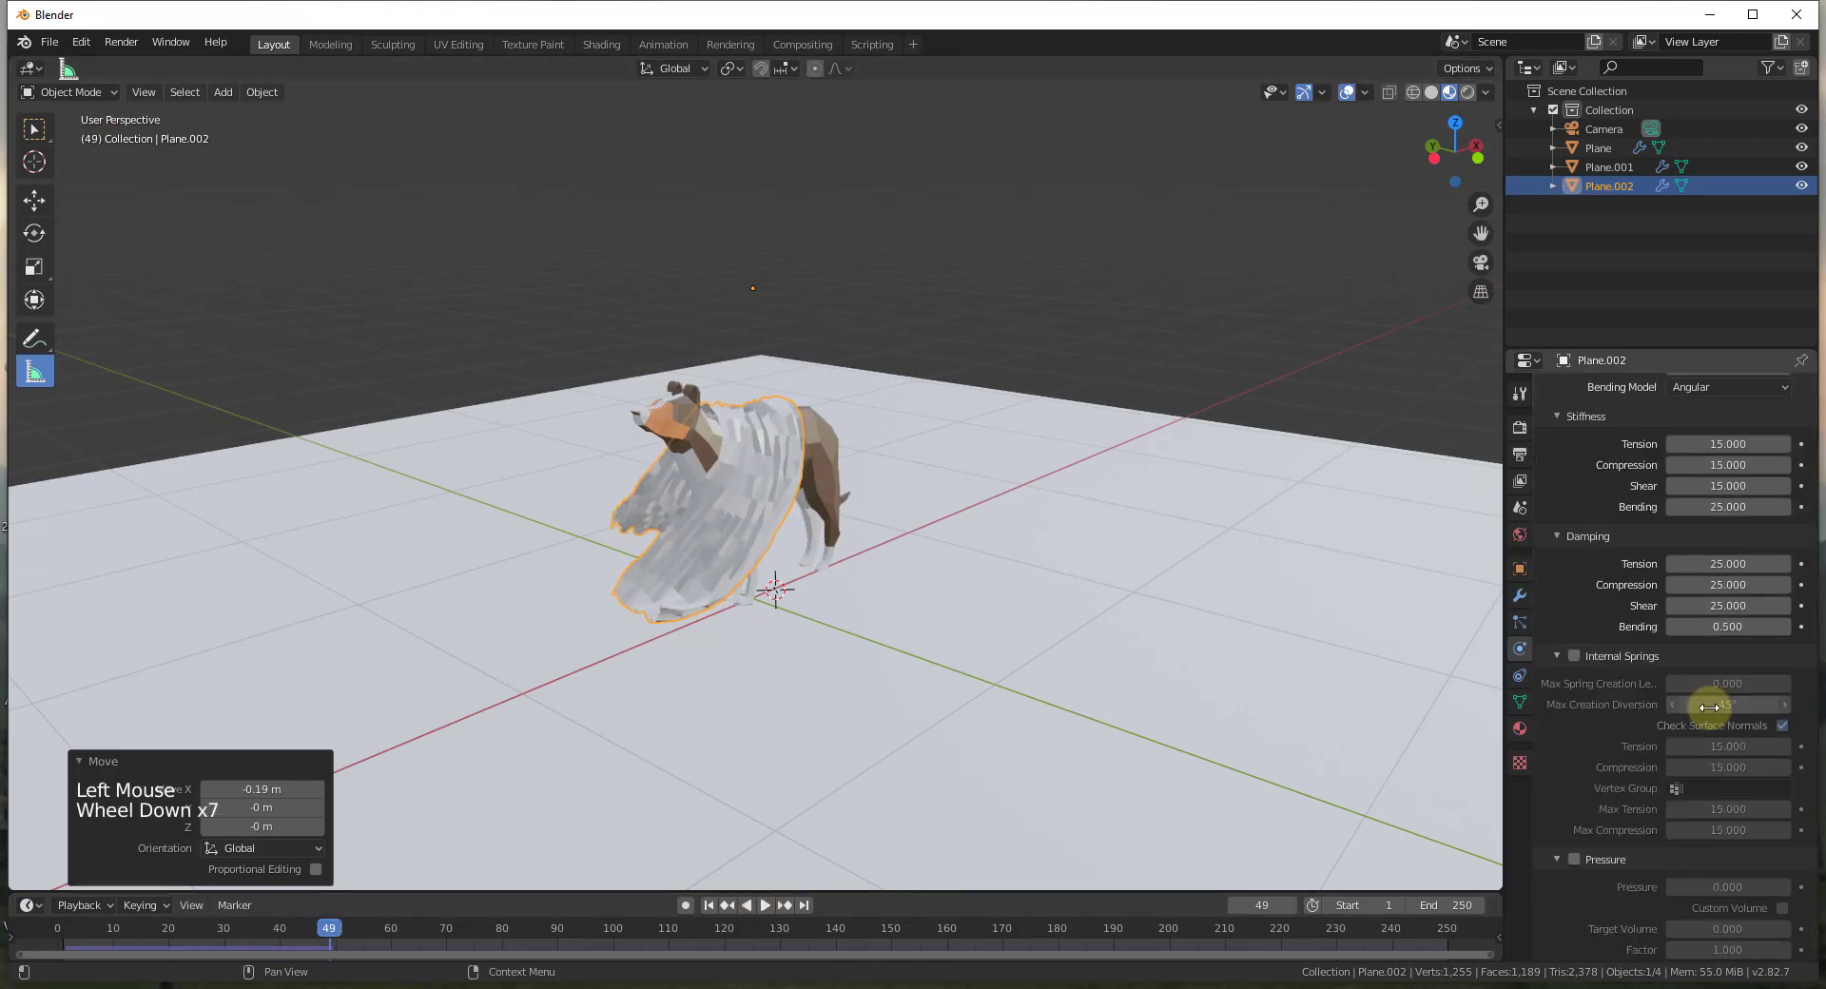
scroll(1700, 706, "down", 10)
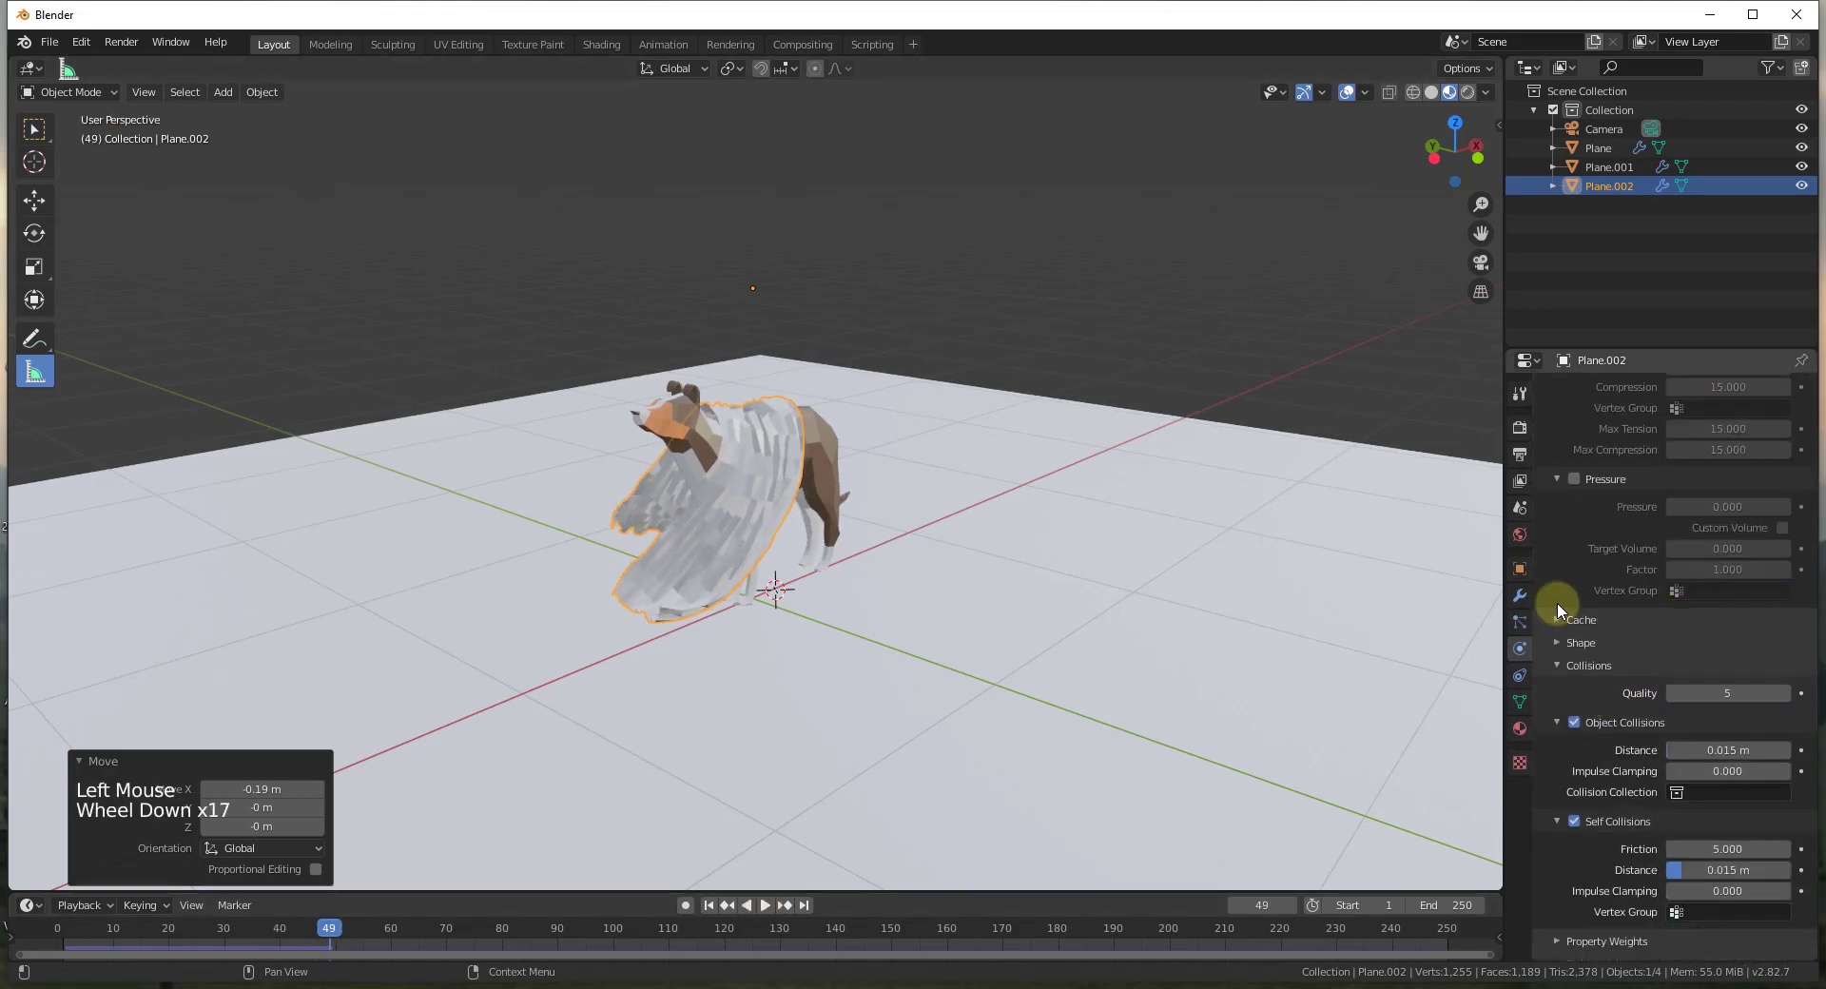
left_click(1560, 619)
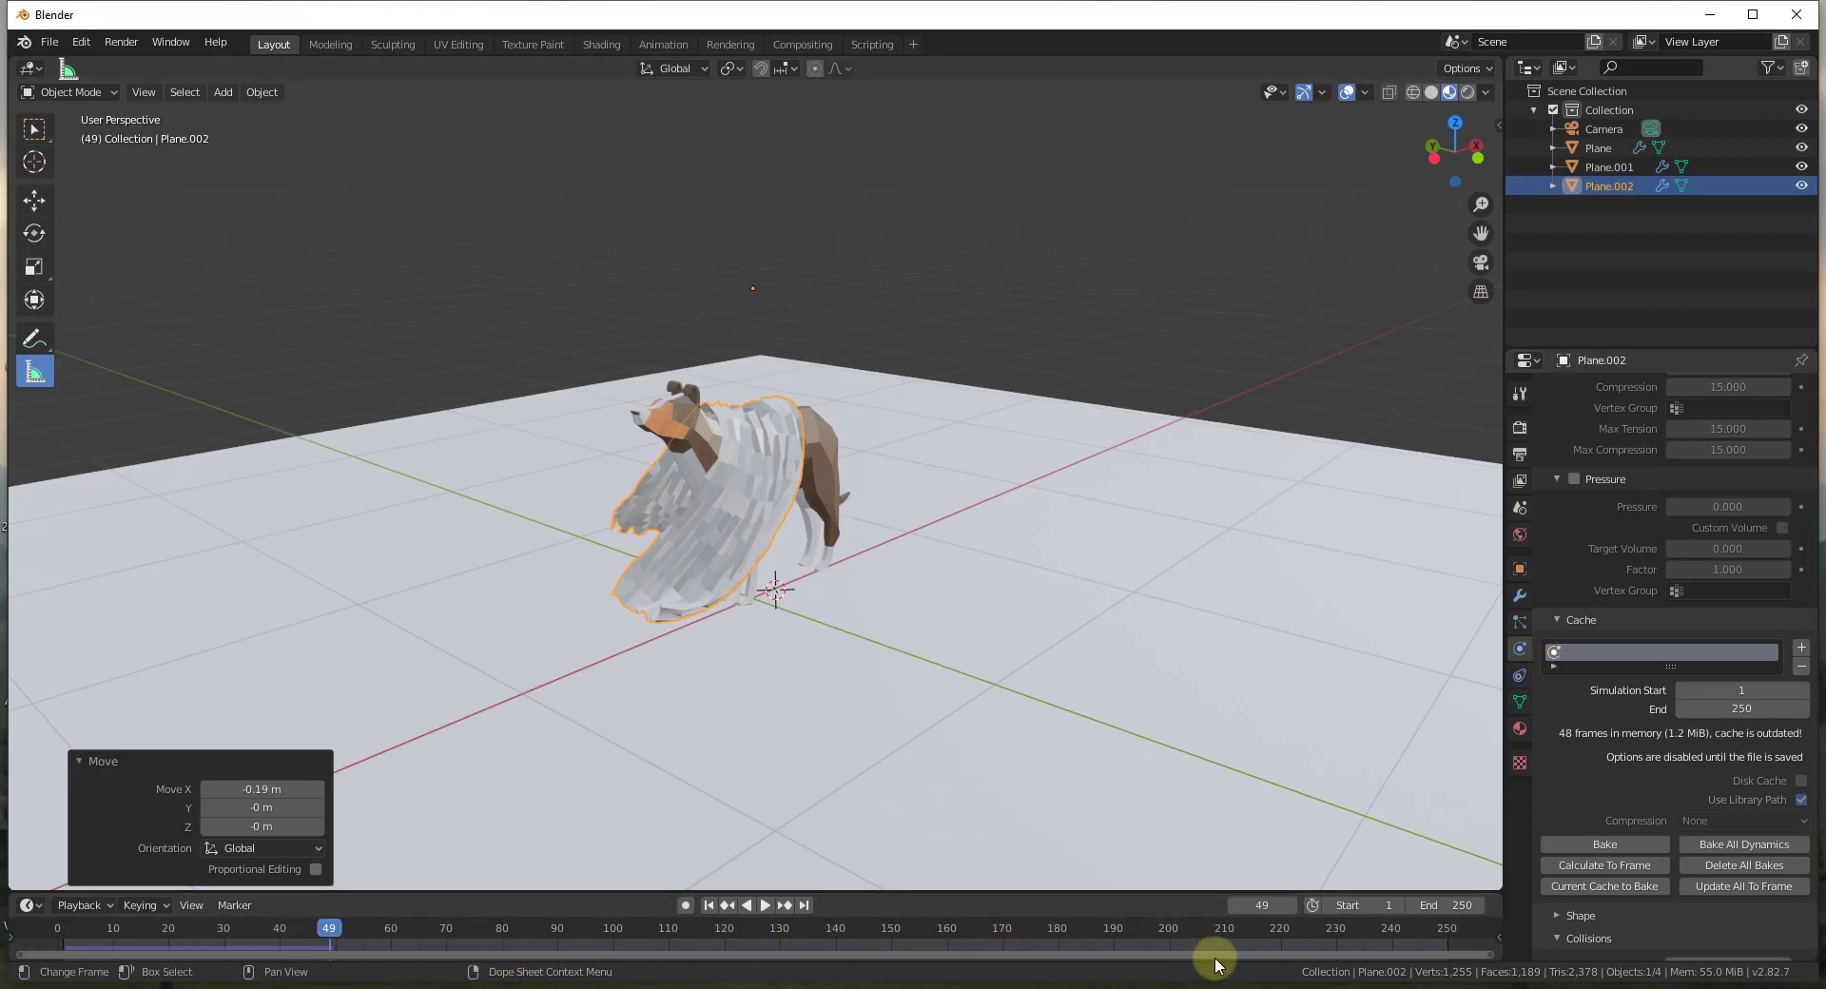
- Rewind to frame 0 and replay the cloth simulation, pausing briefly at frame 11
left_click_drag(330, 935, 74, 929)
left_click(764, 905)
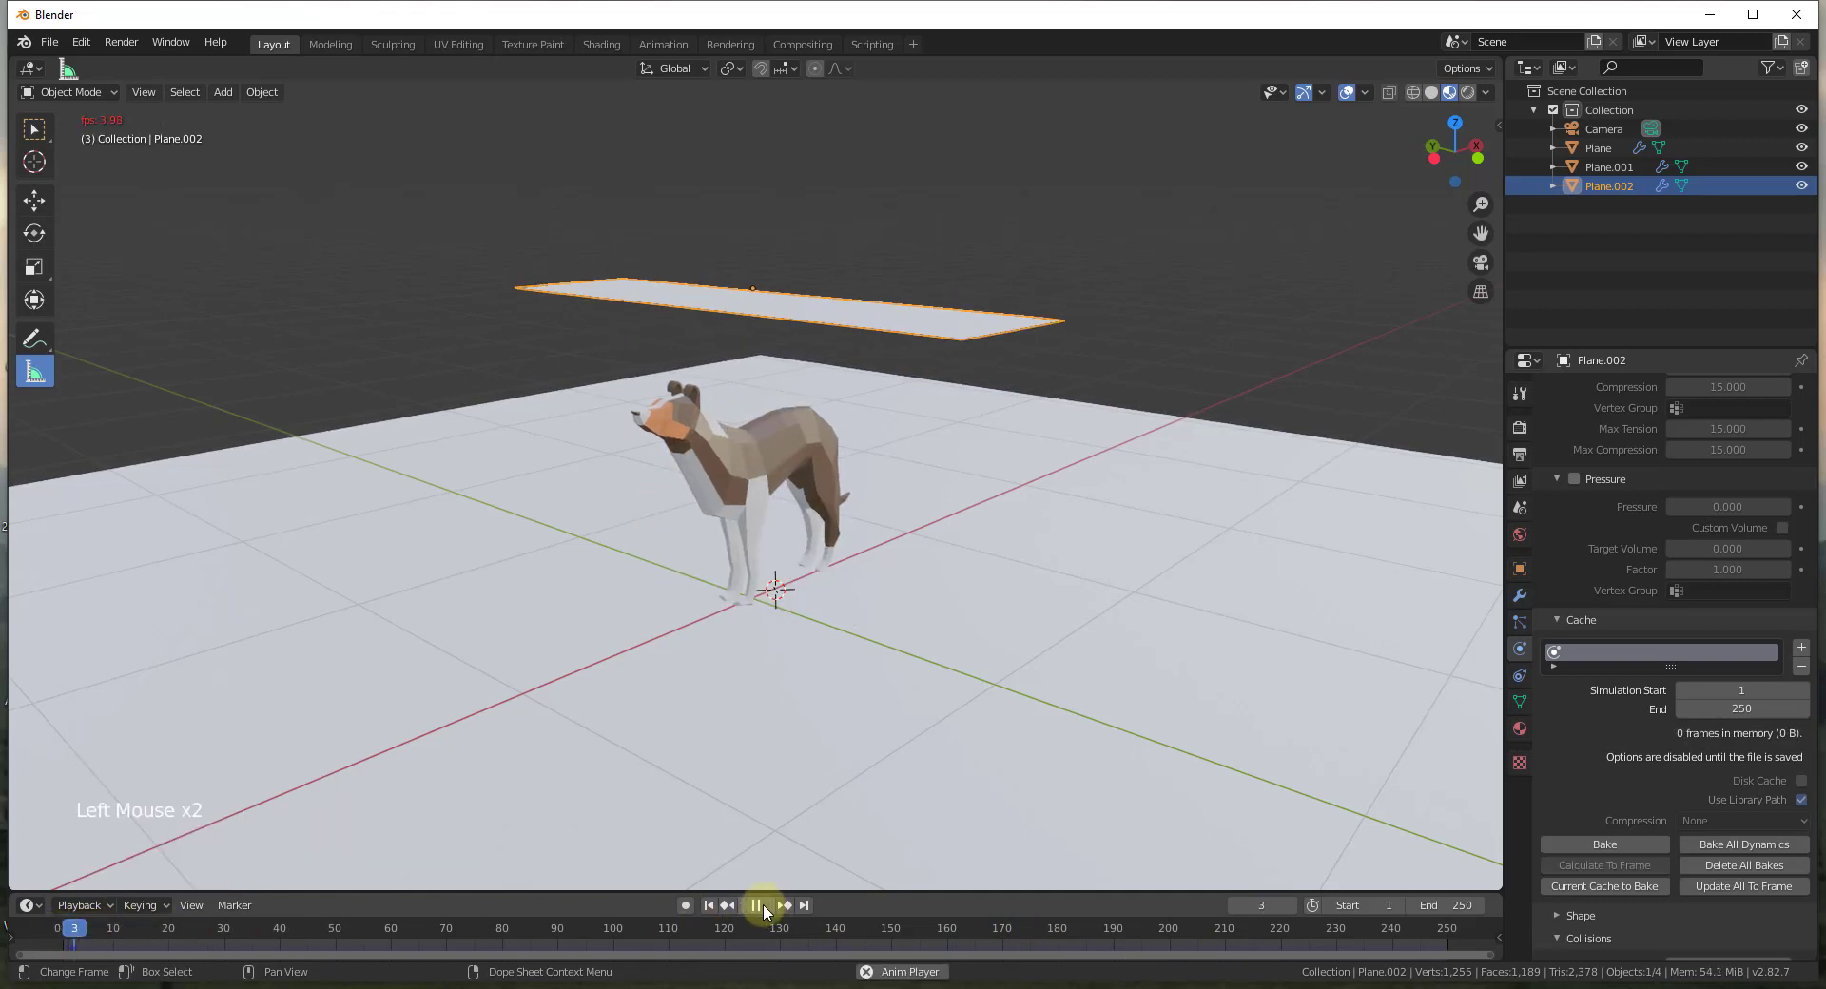
left_click(763, 904)
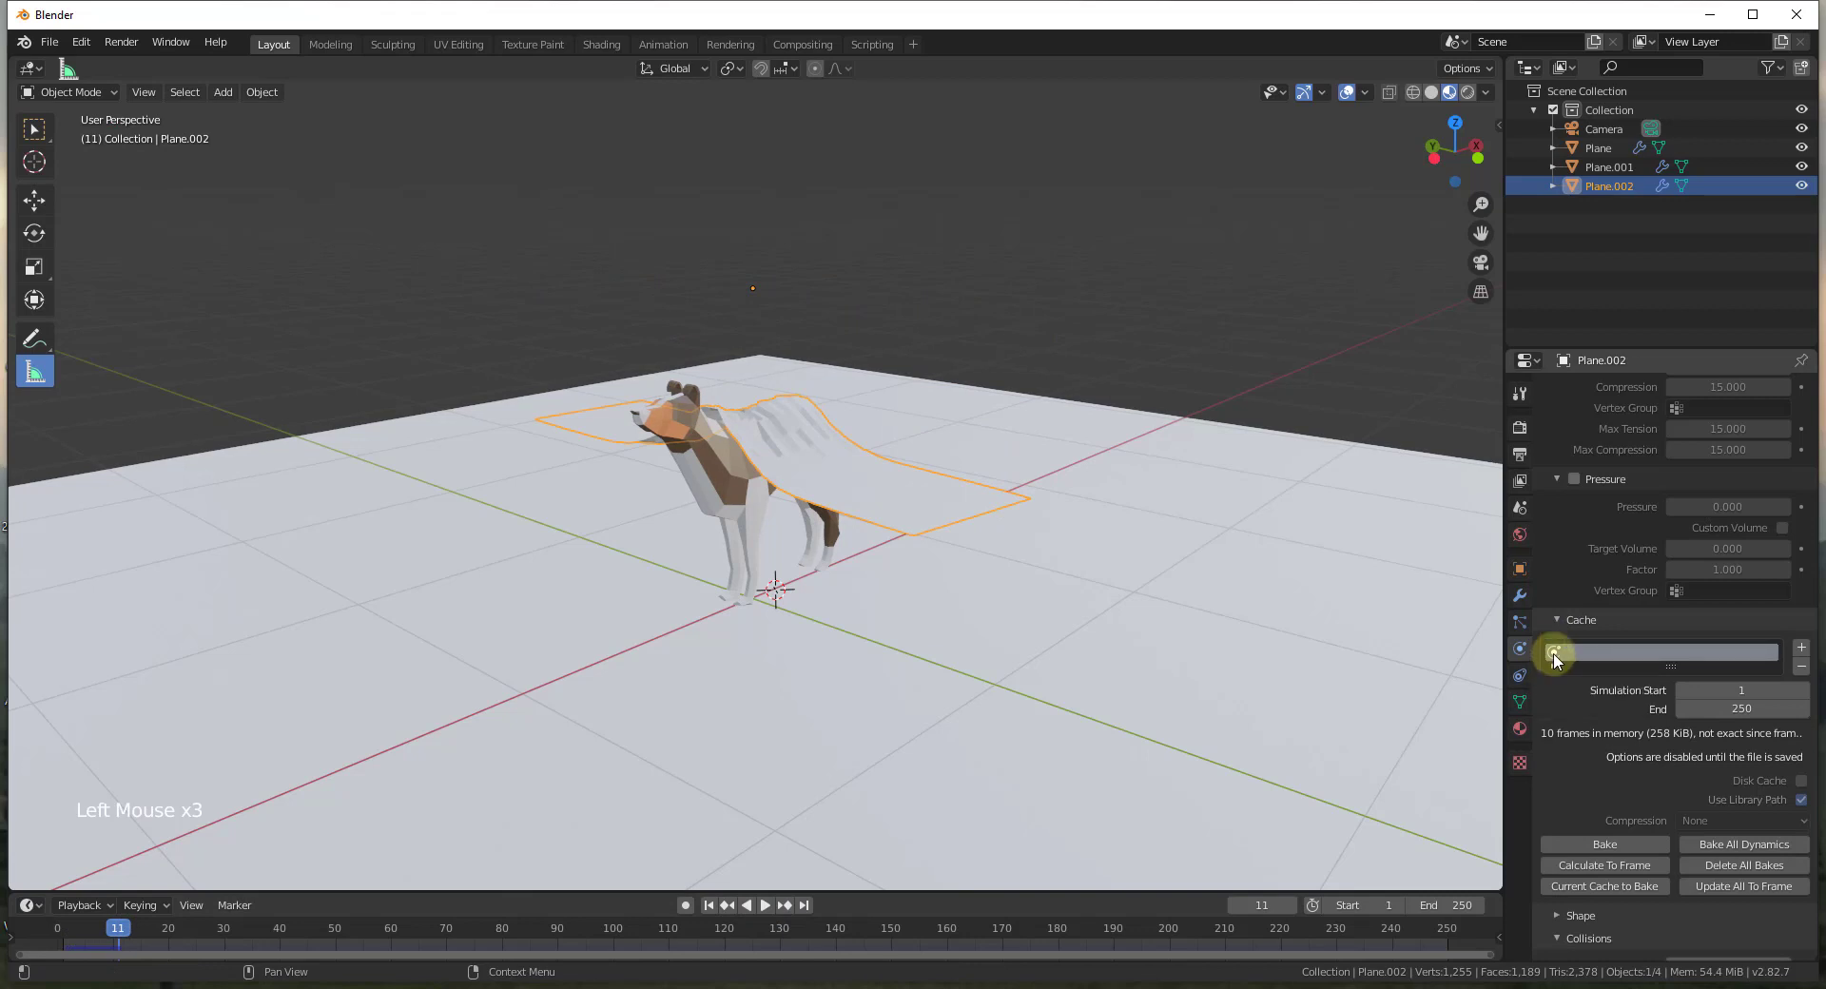
left_click(766, 905)
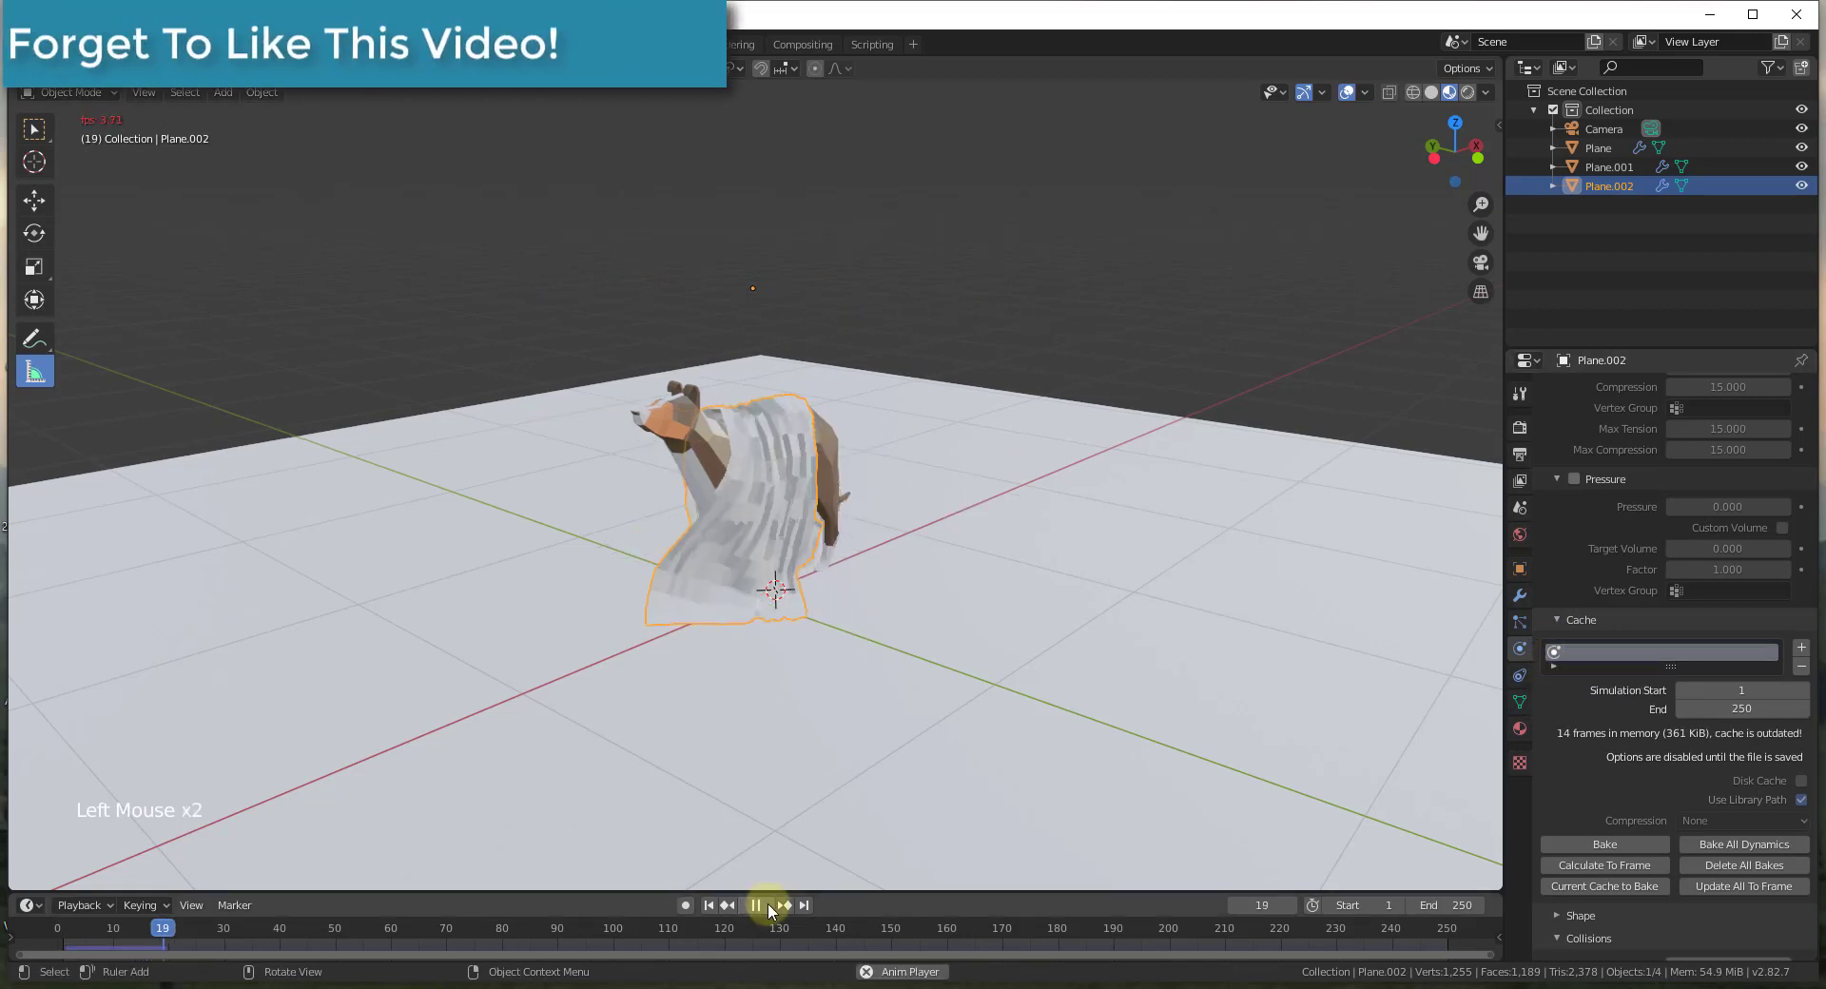
- Bake the cloth cache for frames 1–250 (6.3 MiB) and replay the baked drape
left_click(768, 903)
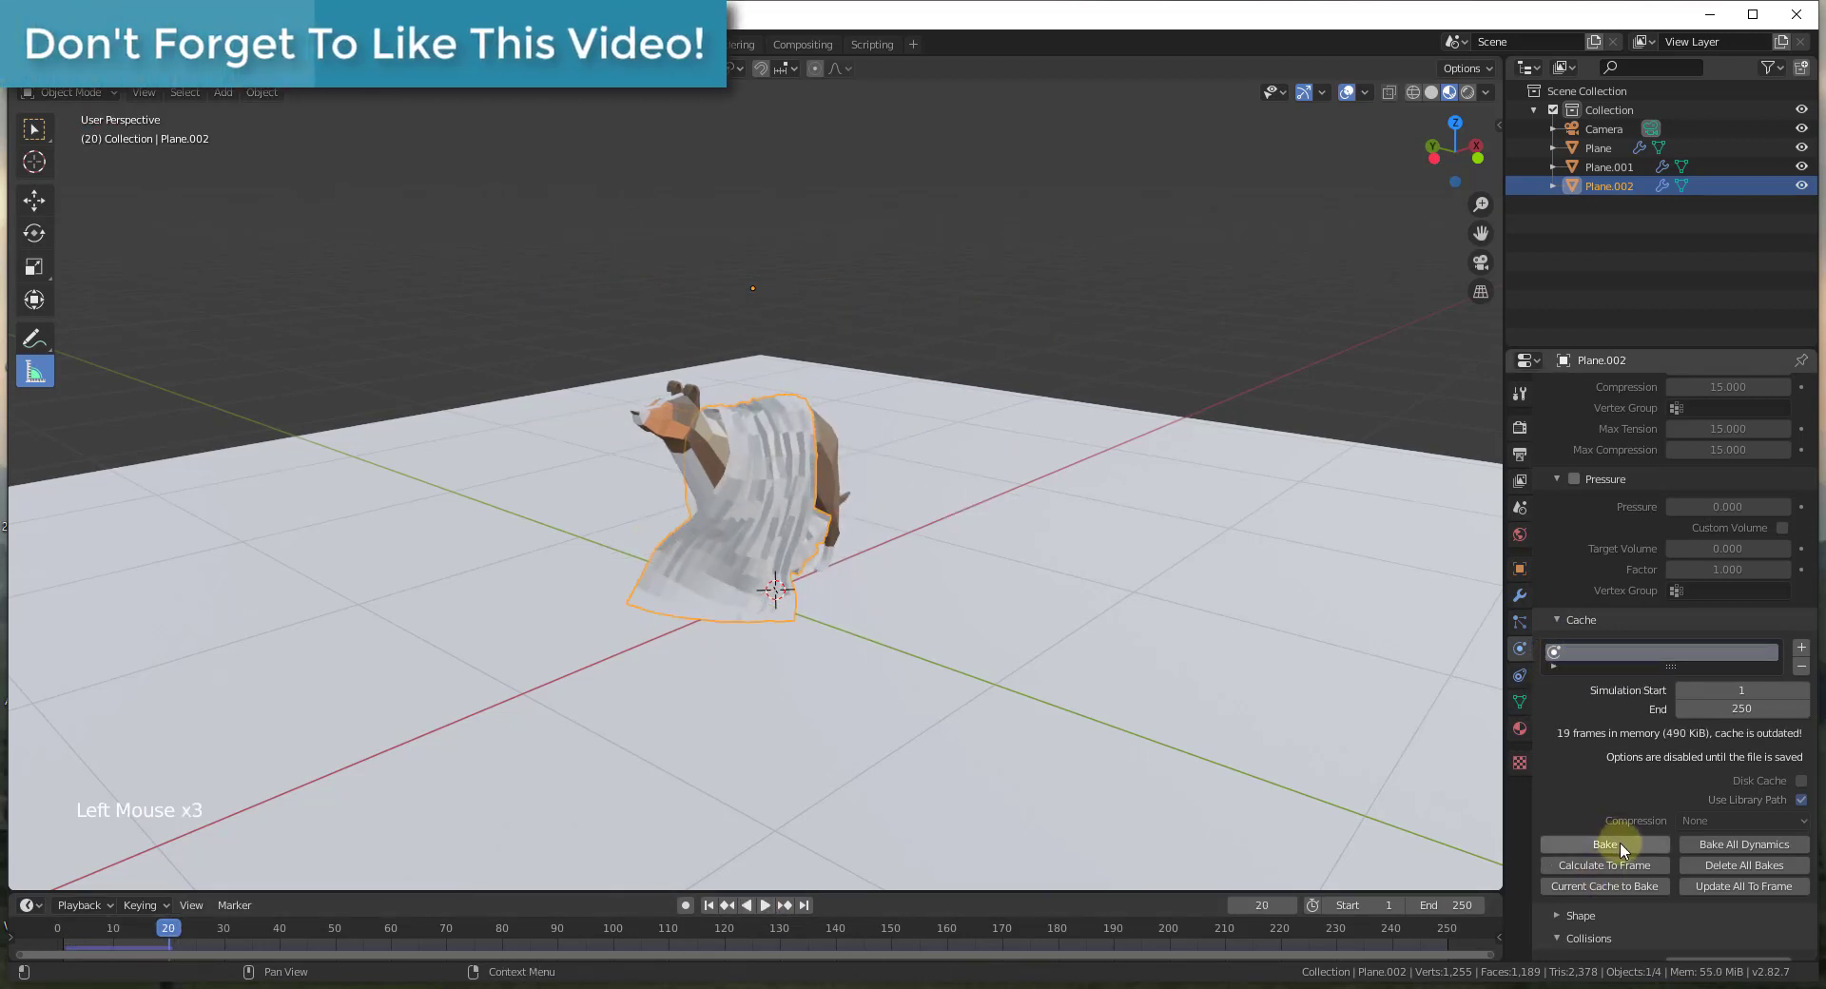
left_click(1618, 841)
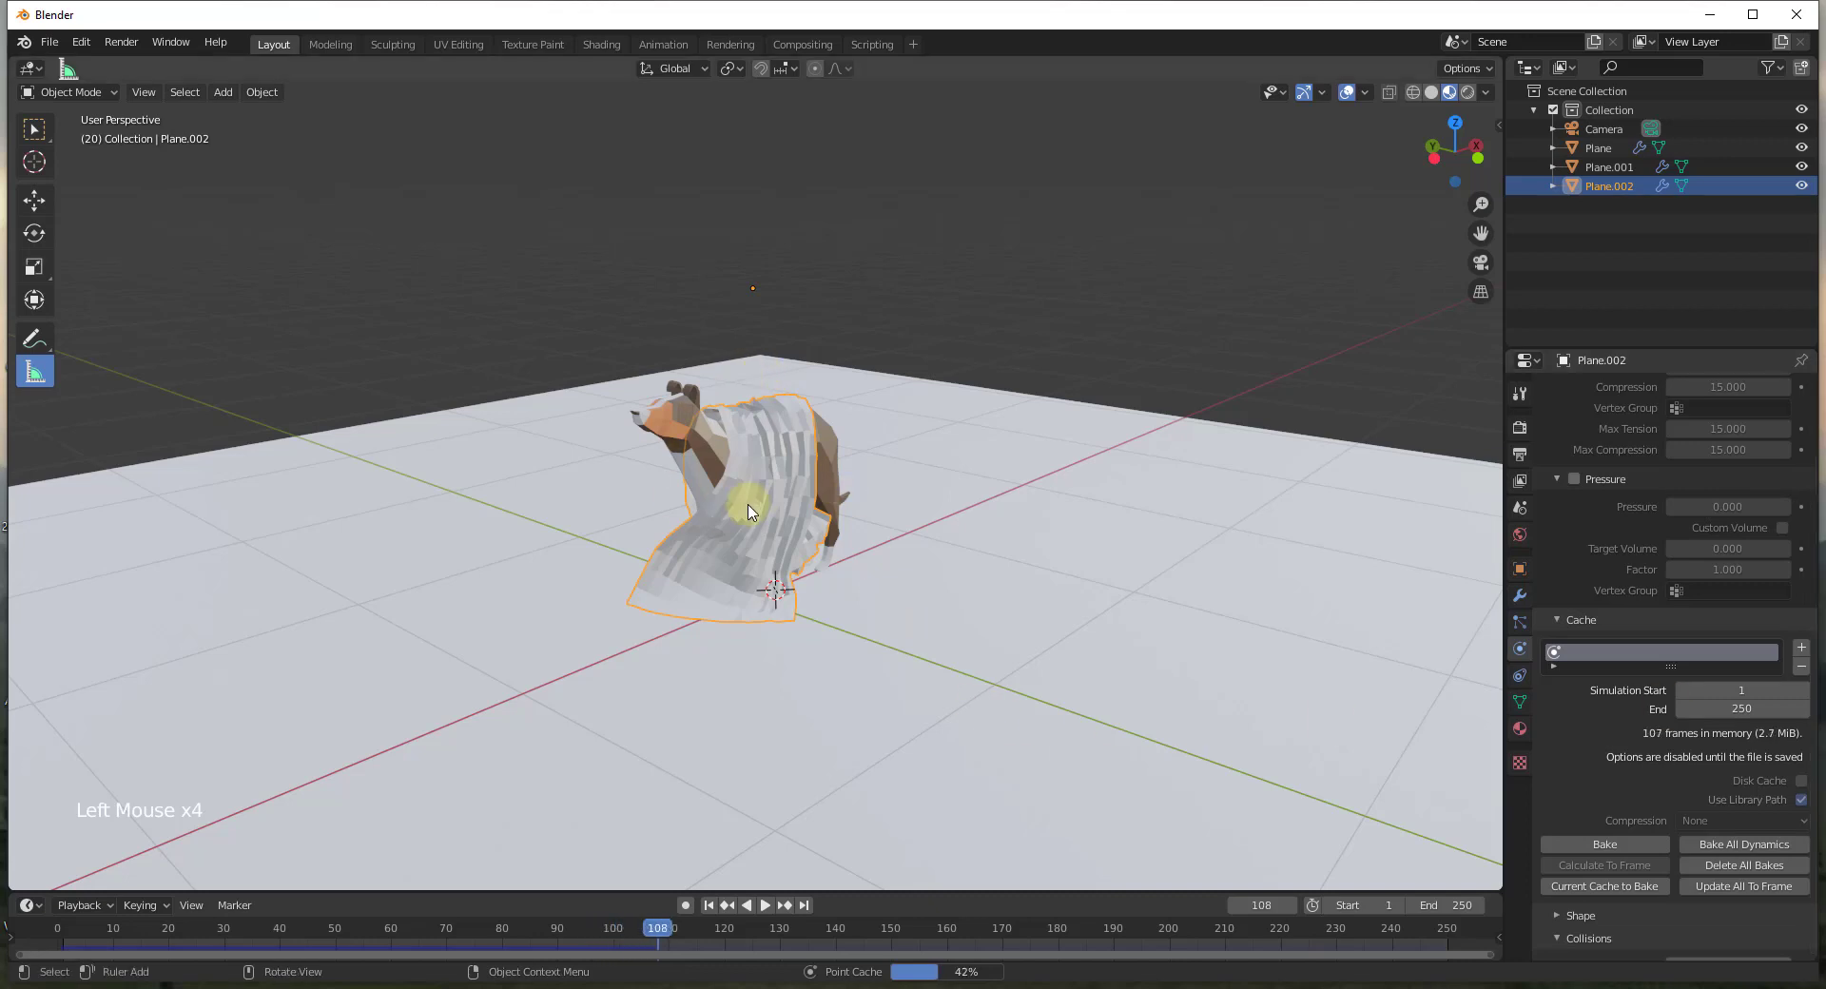
right_click(761, 942)
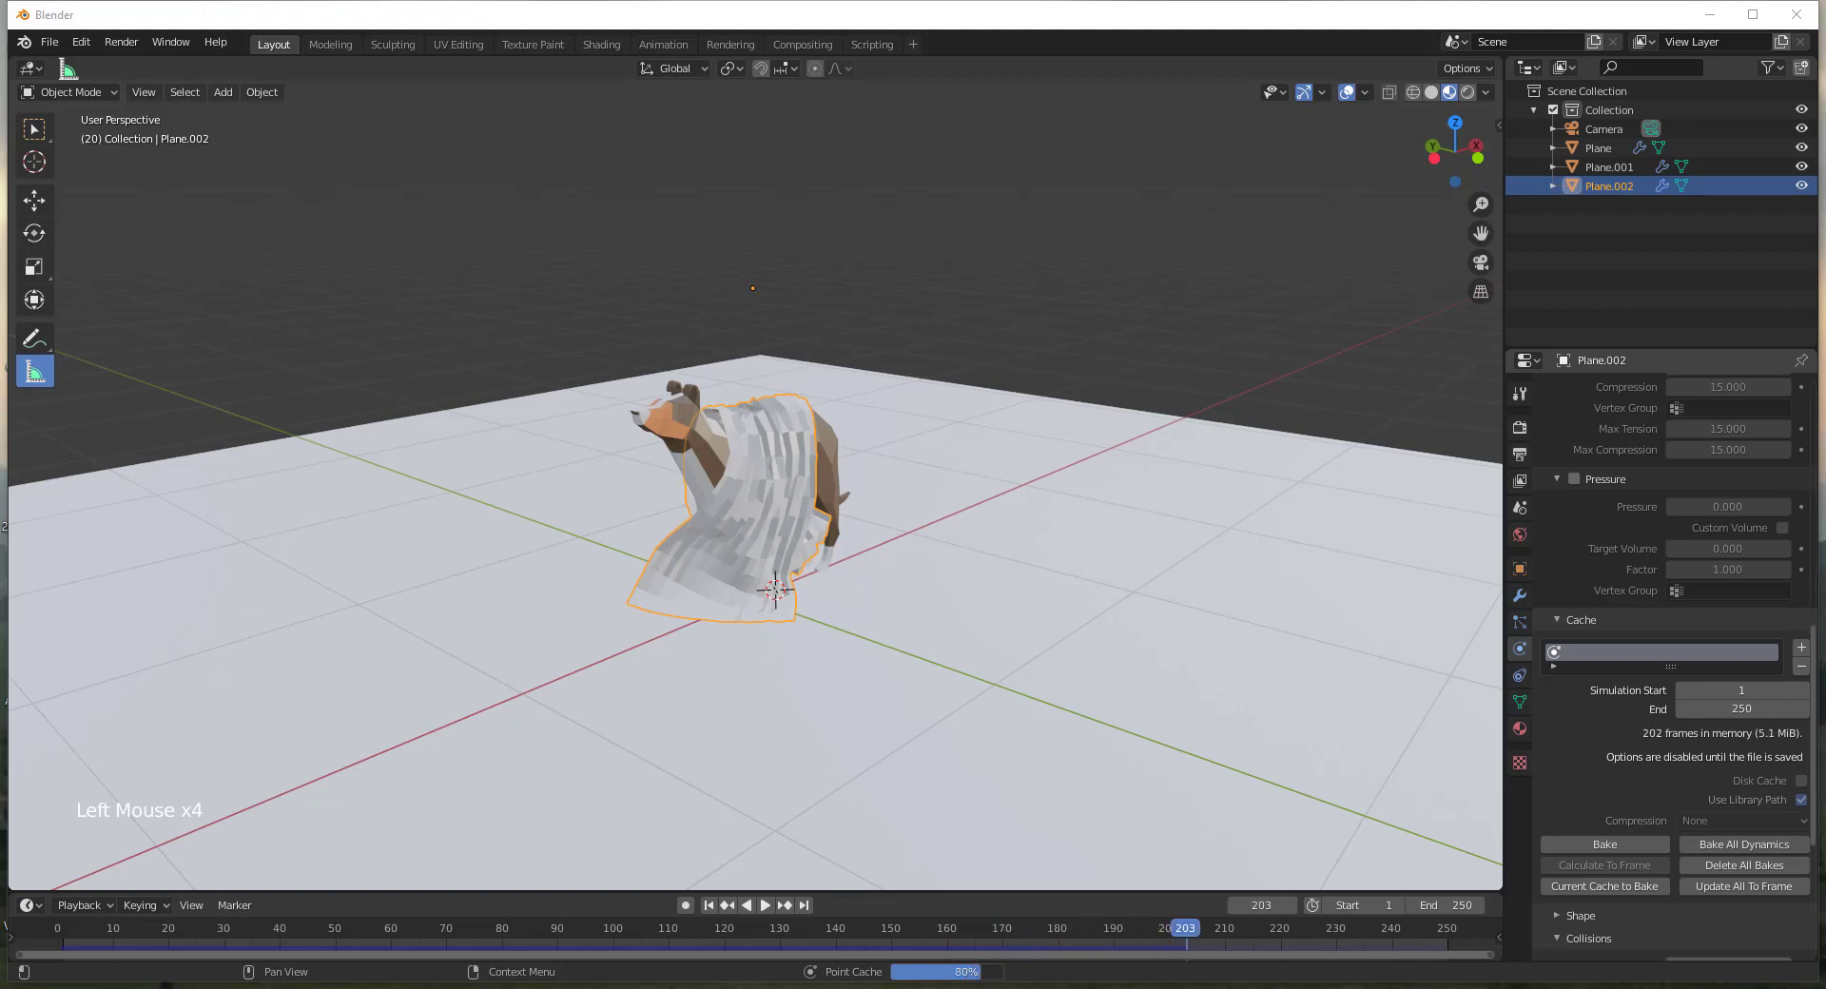
left_click(765, 908)
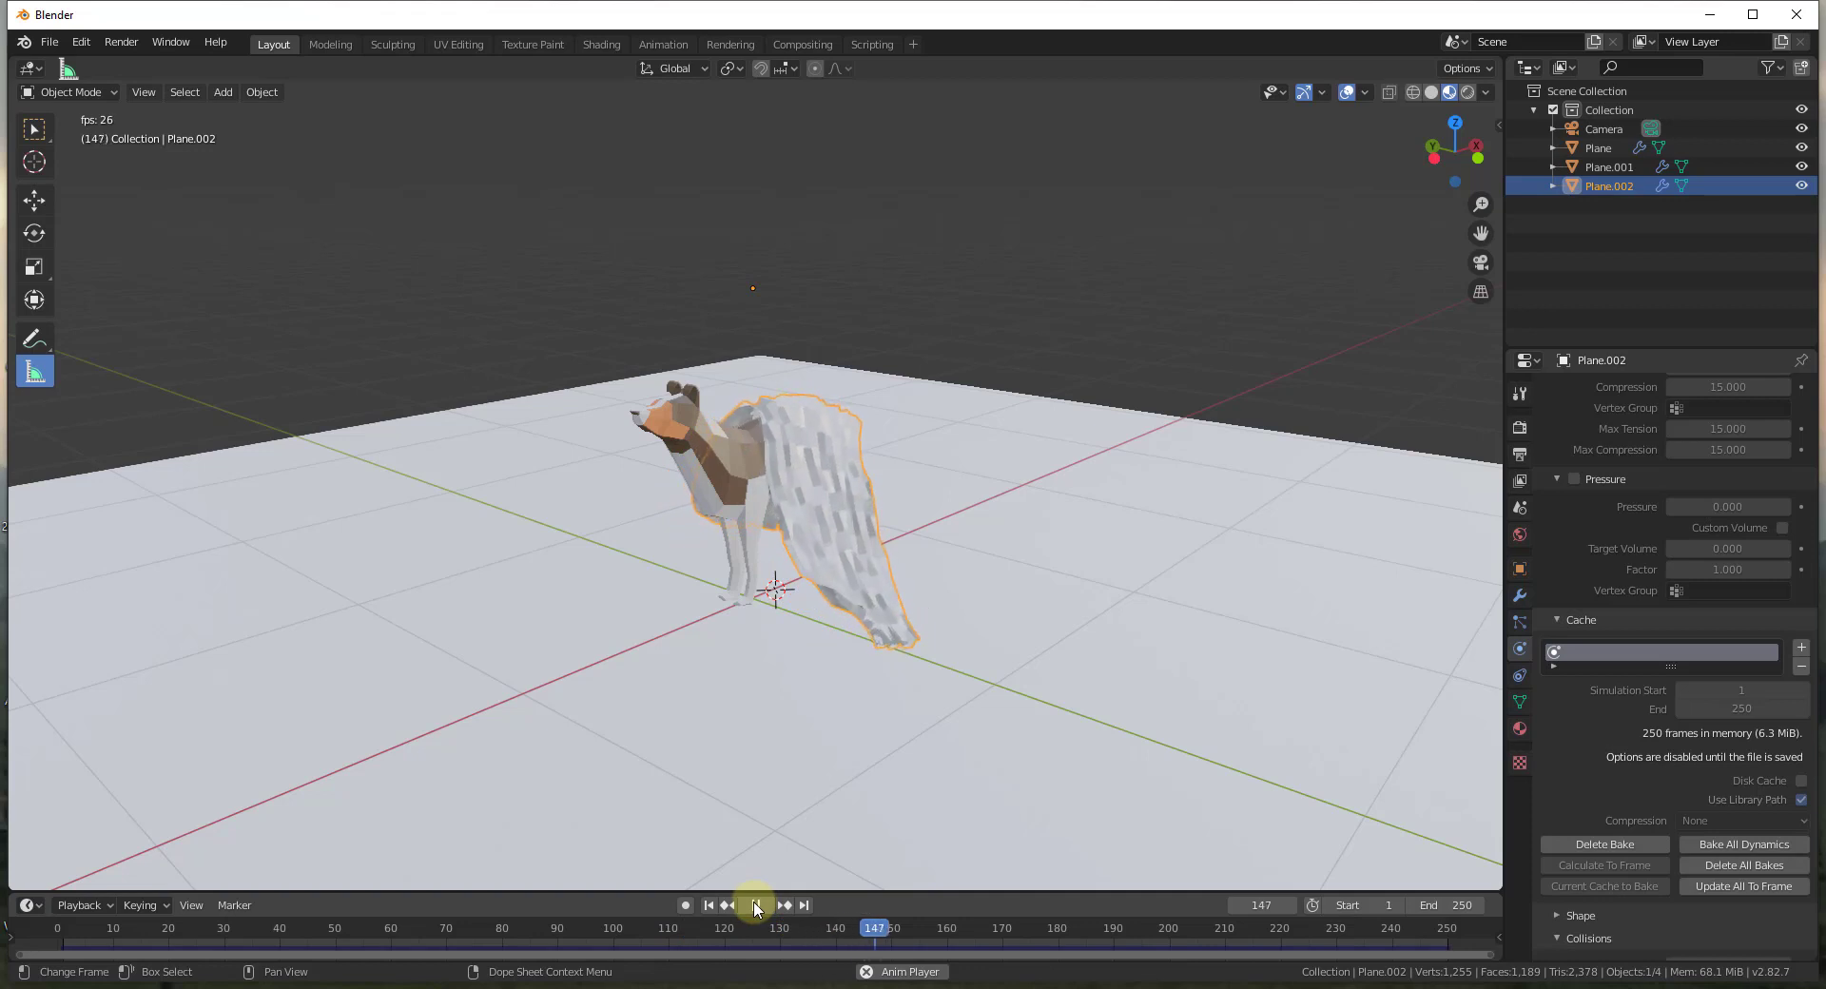
left_click(754, 906)
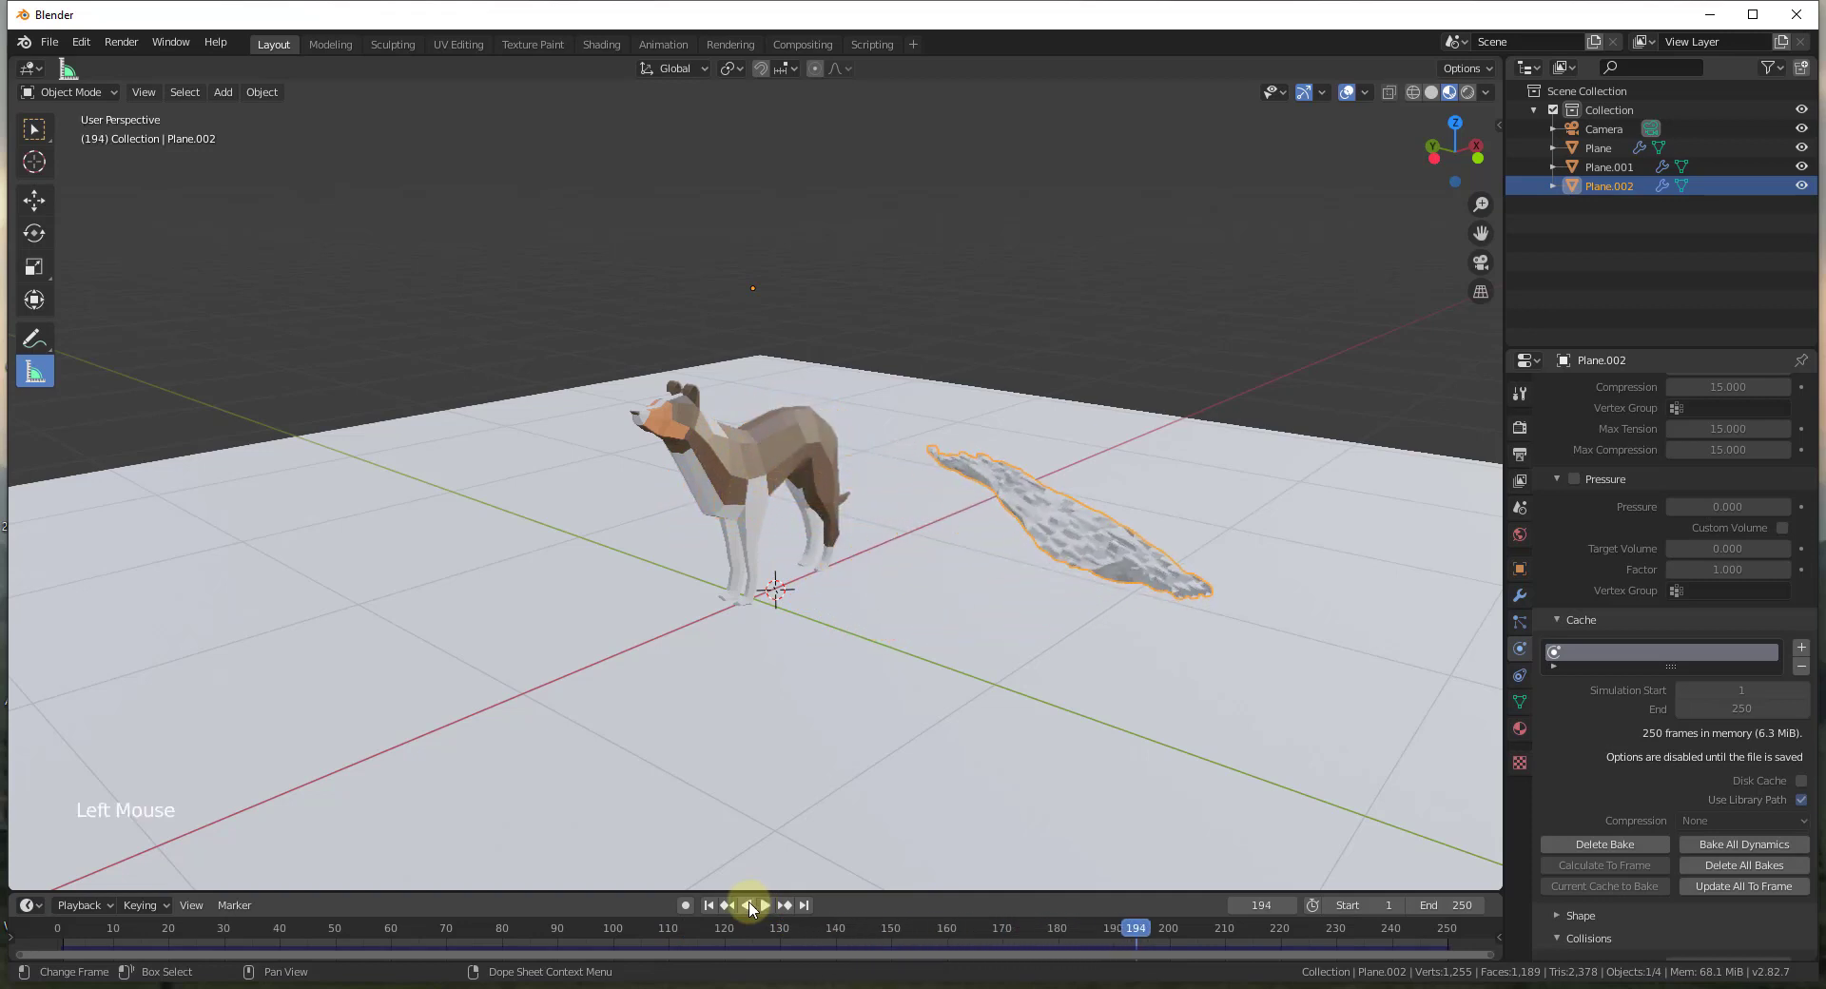
left_click_drag(1135, 932, 181, 913)
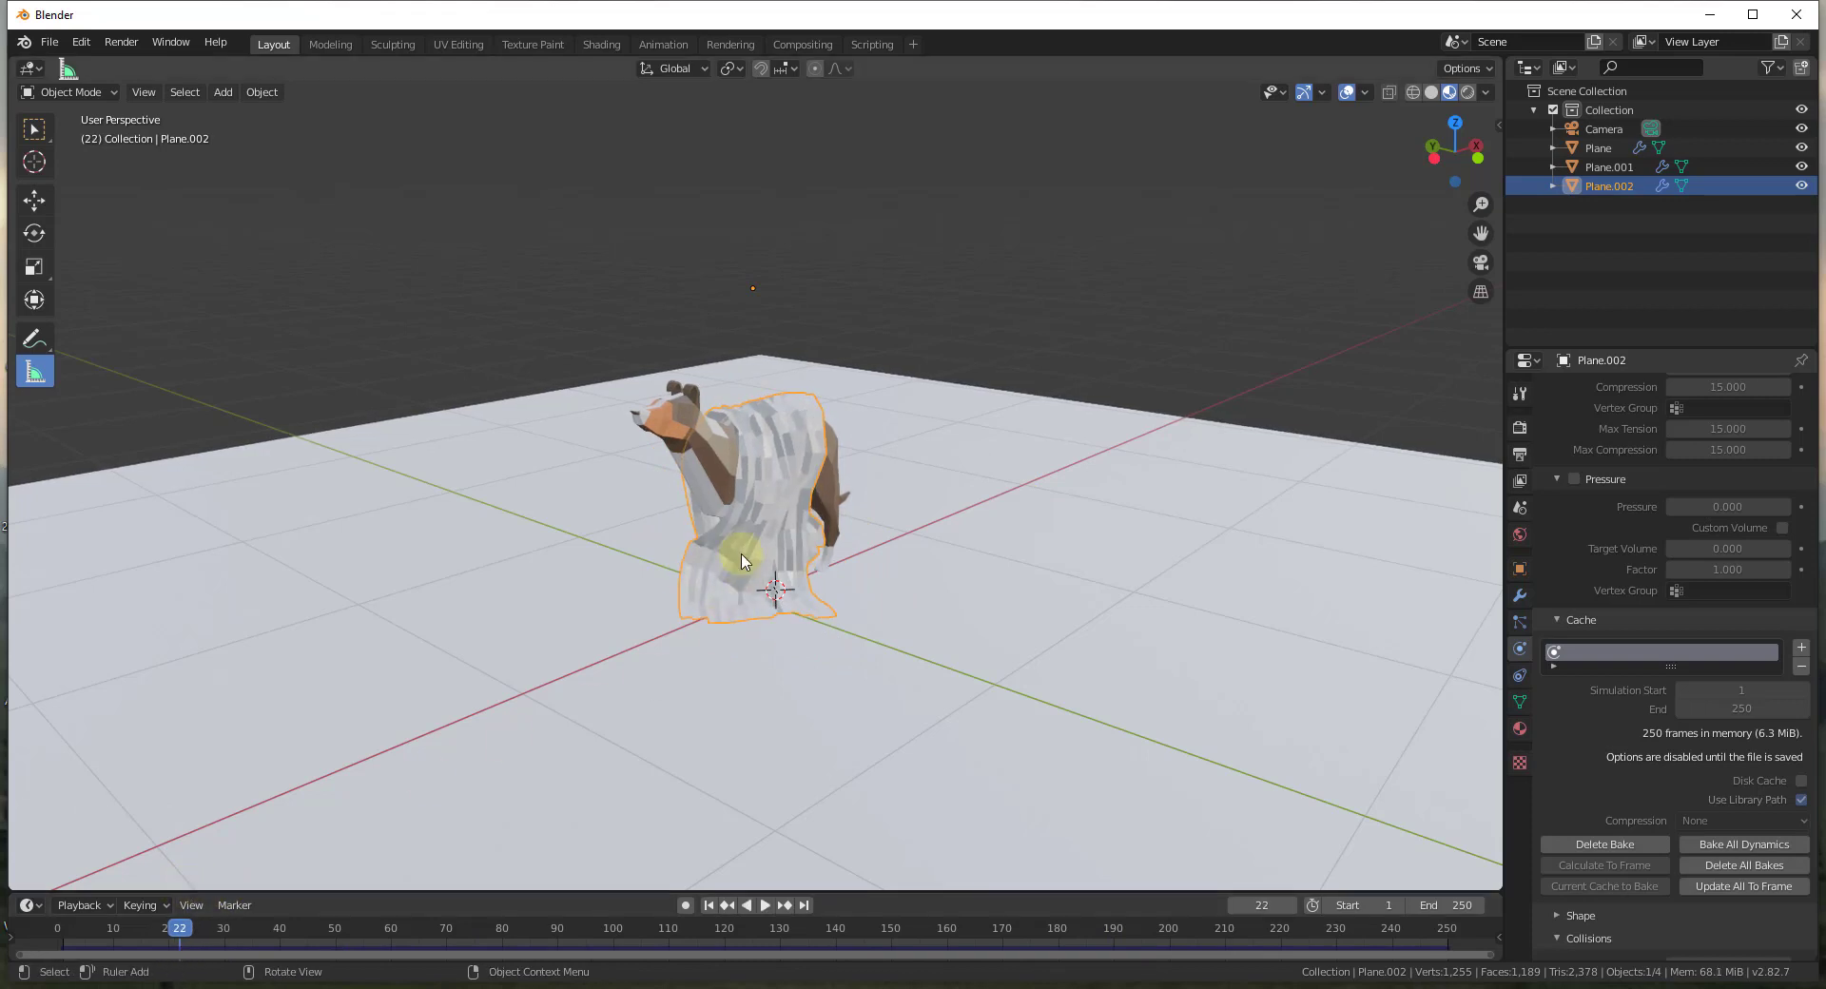
middle_click_drag(740, 772, 1041, 542)
scroll(802, 501, "up", 7)
middle_click_drag(802, 510, 808, 342)
scroll(731, 504, "up", 2)
scroll(731, 504, "up", 3)
scroll(609, 530, "up", 6)
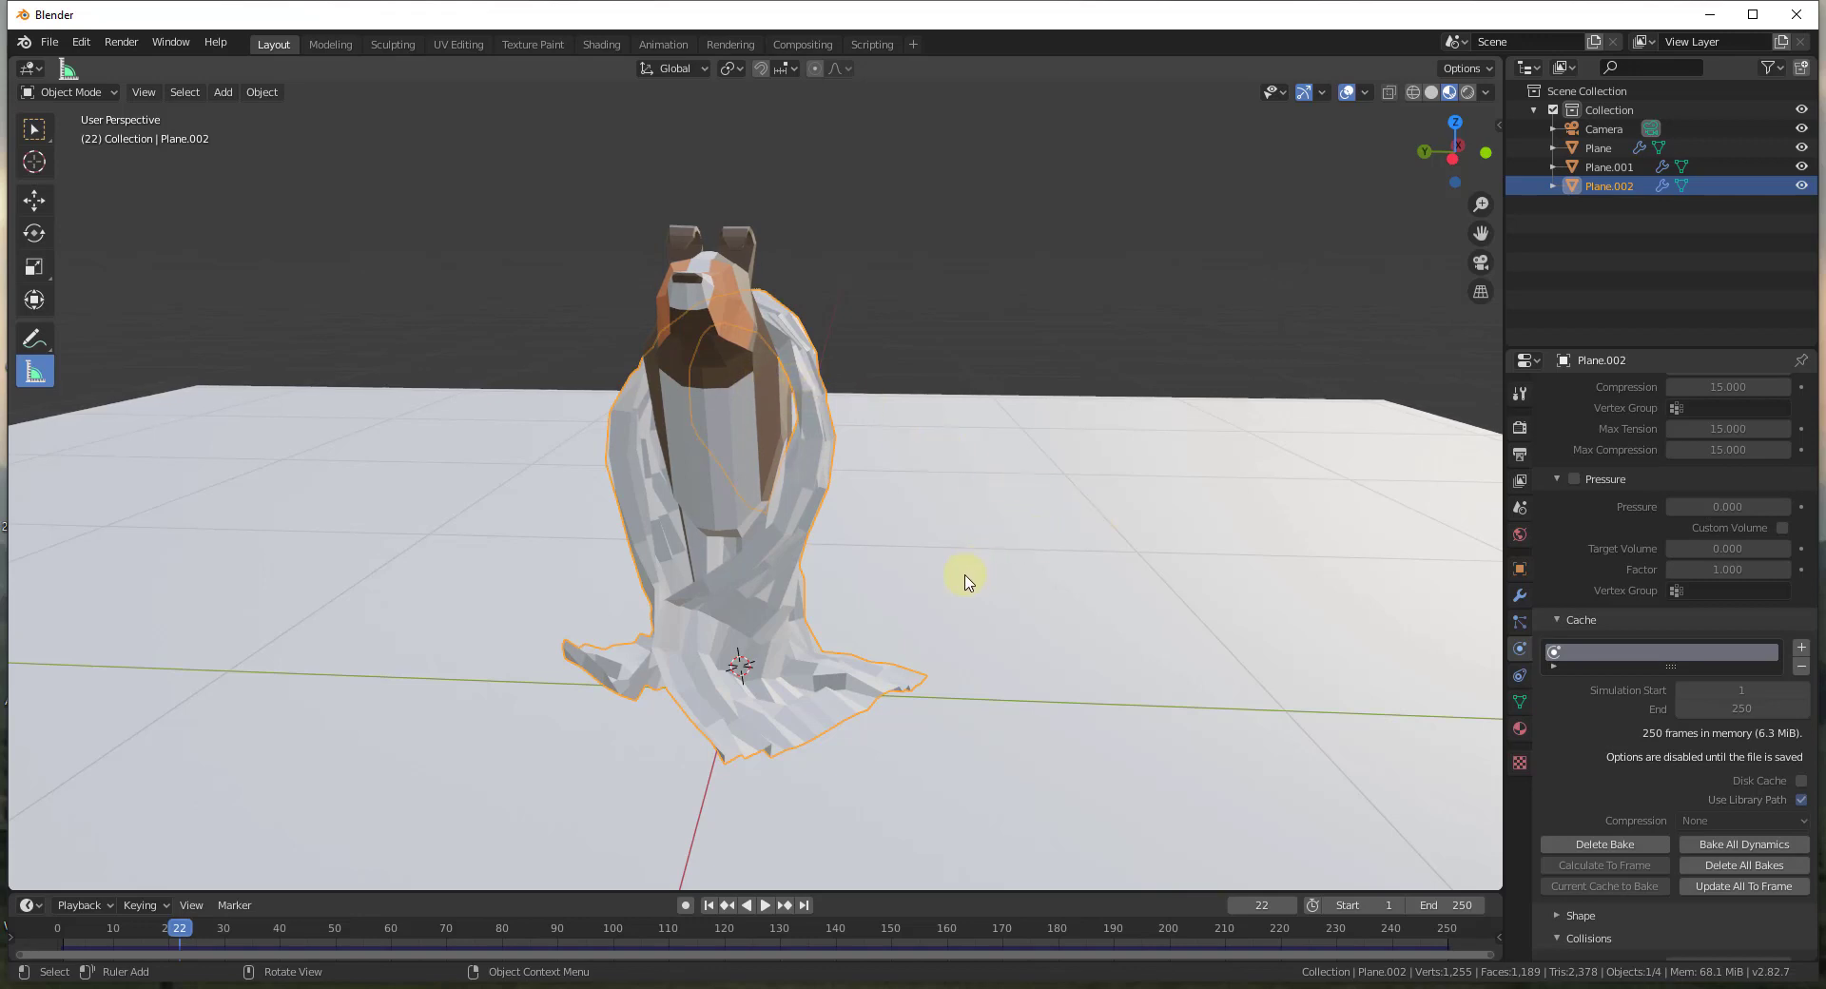
middle_click_drag(920, 578, 285, 539)
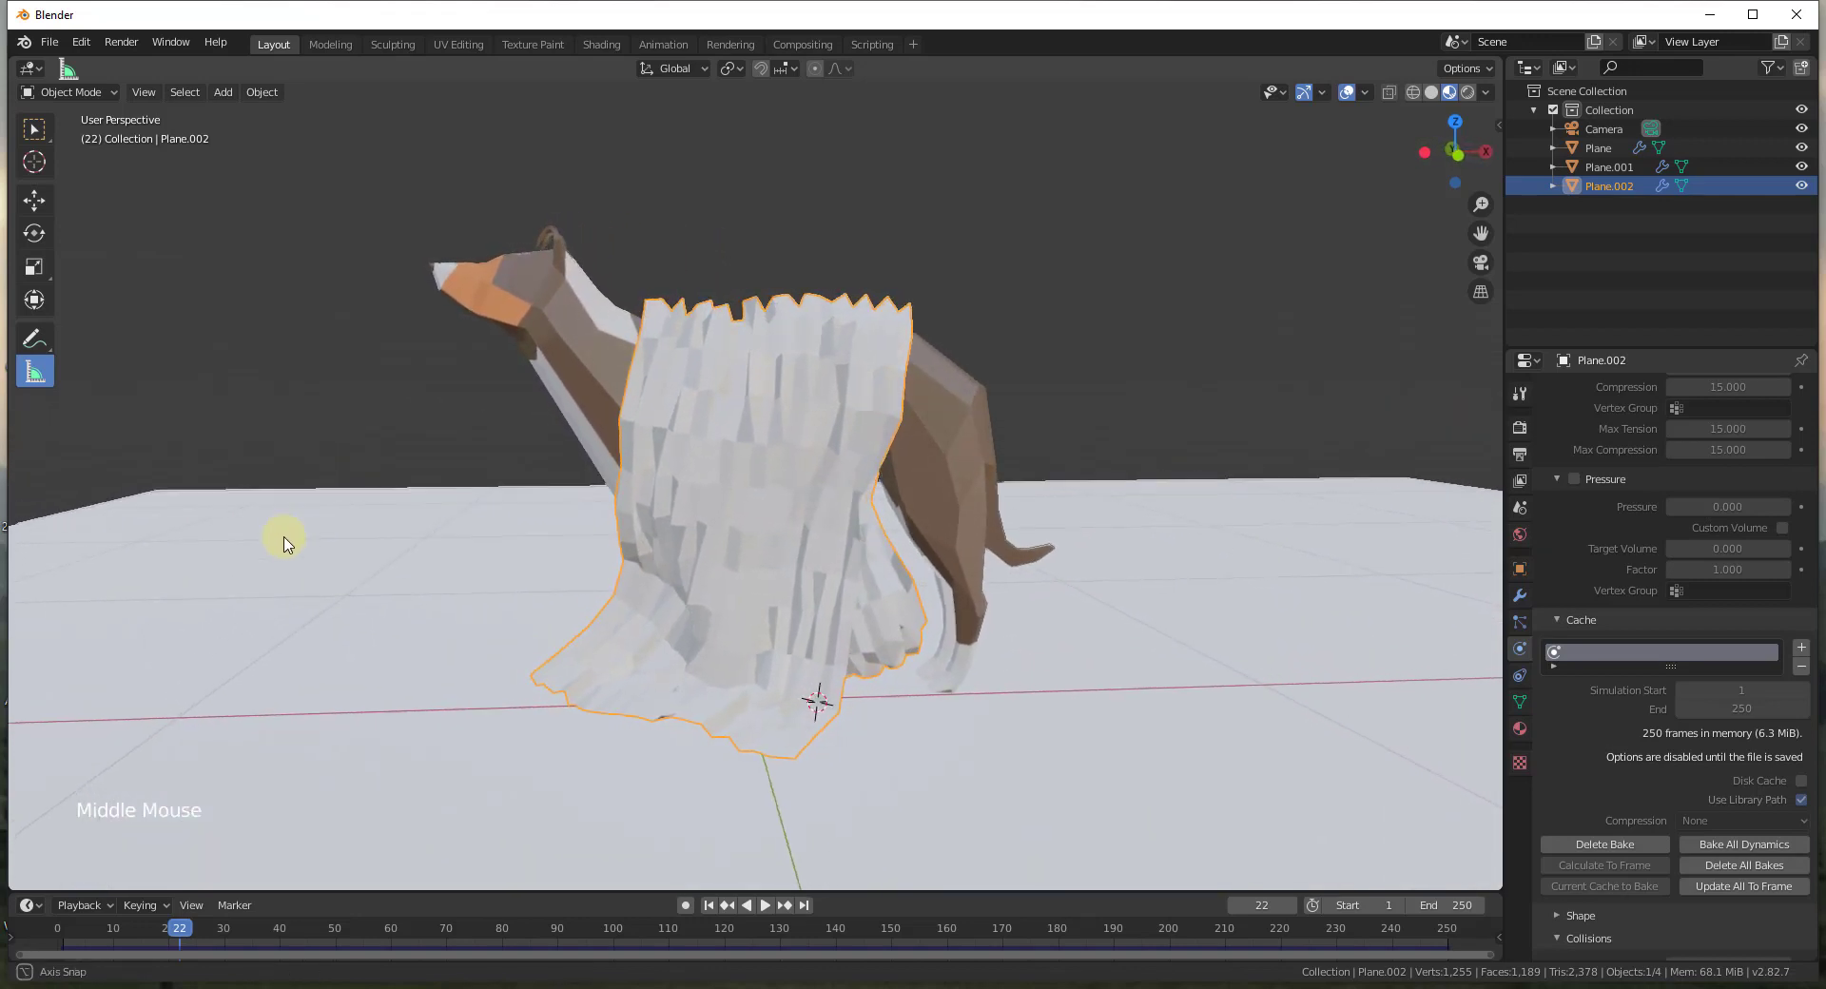
scroll(840, 367, "up", 6)
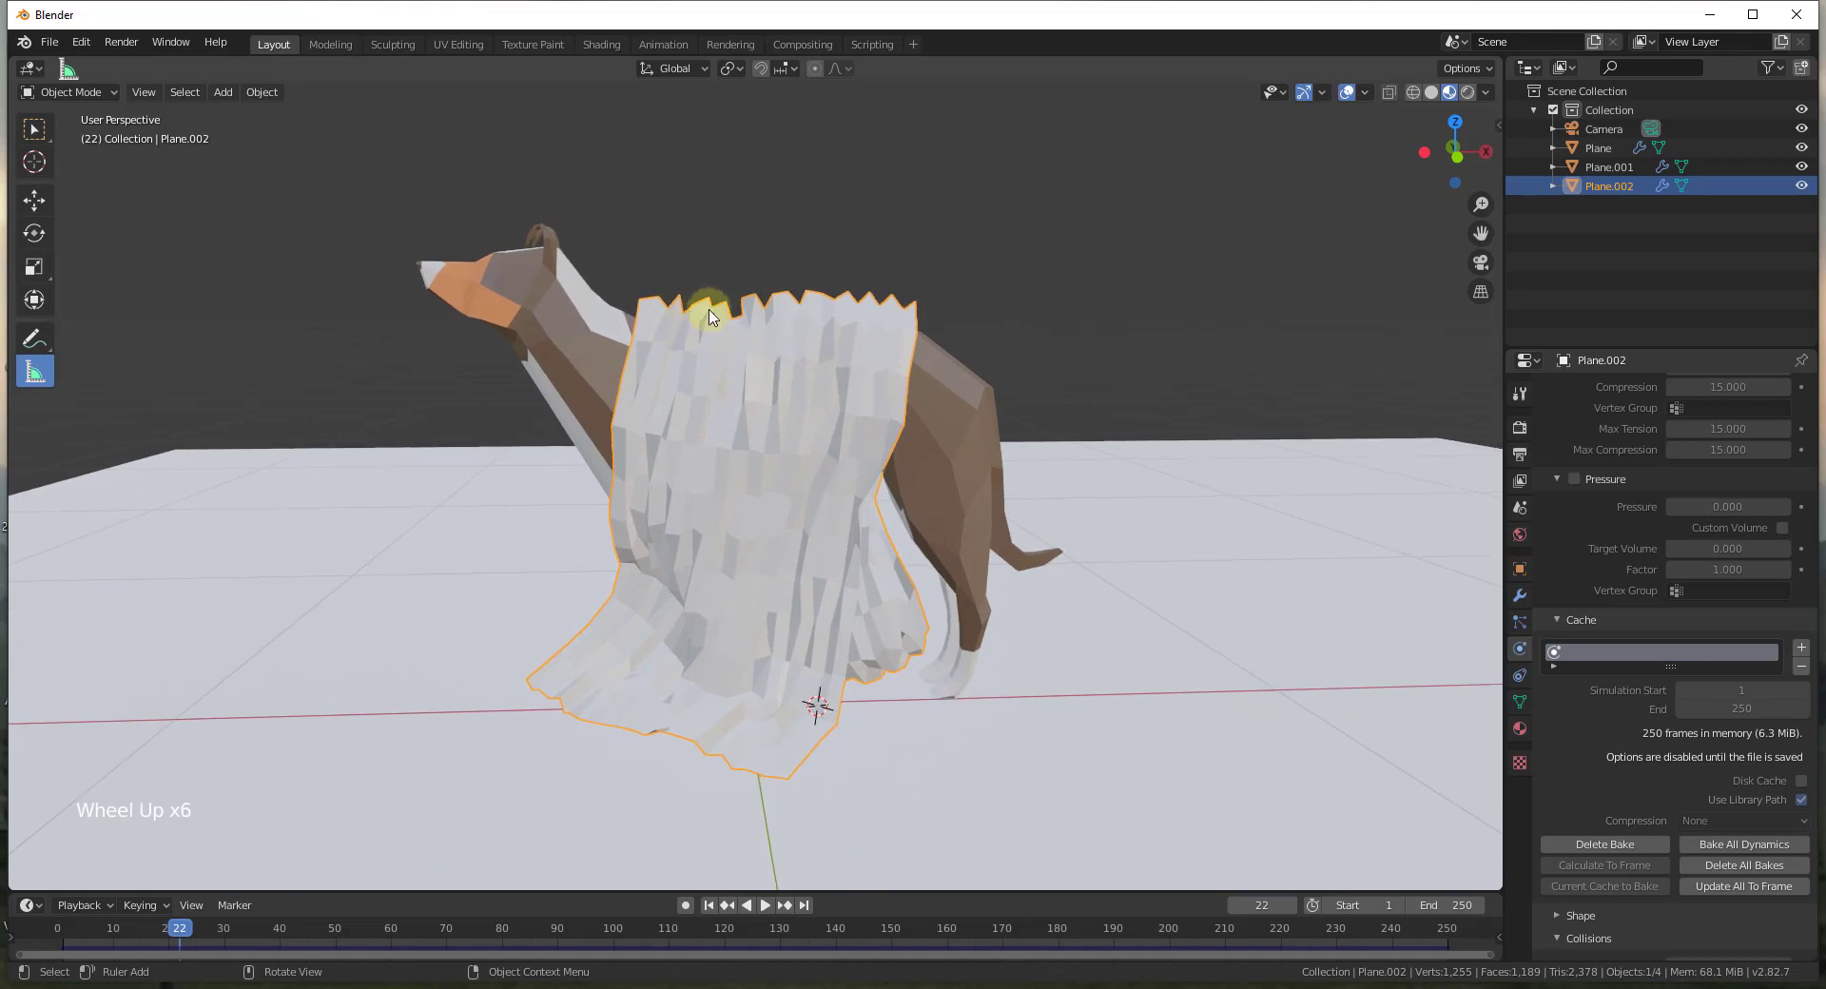
middle_click_drag(928, 507, 836, 408)
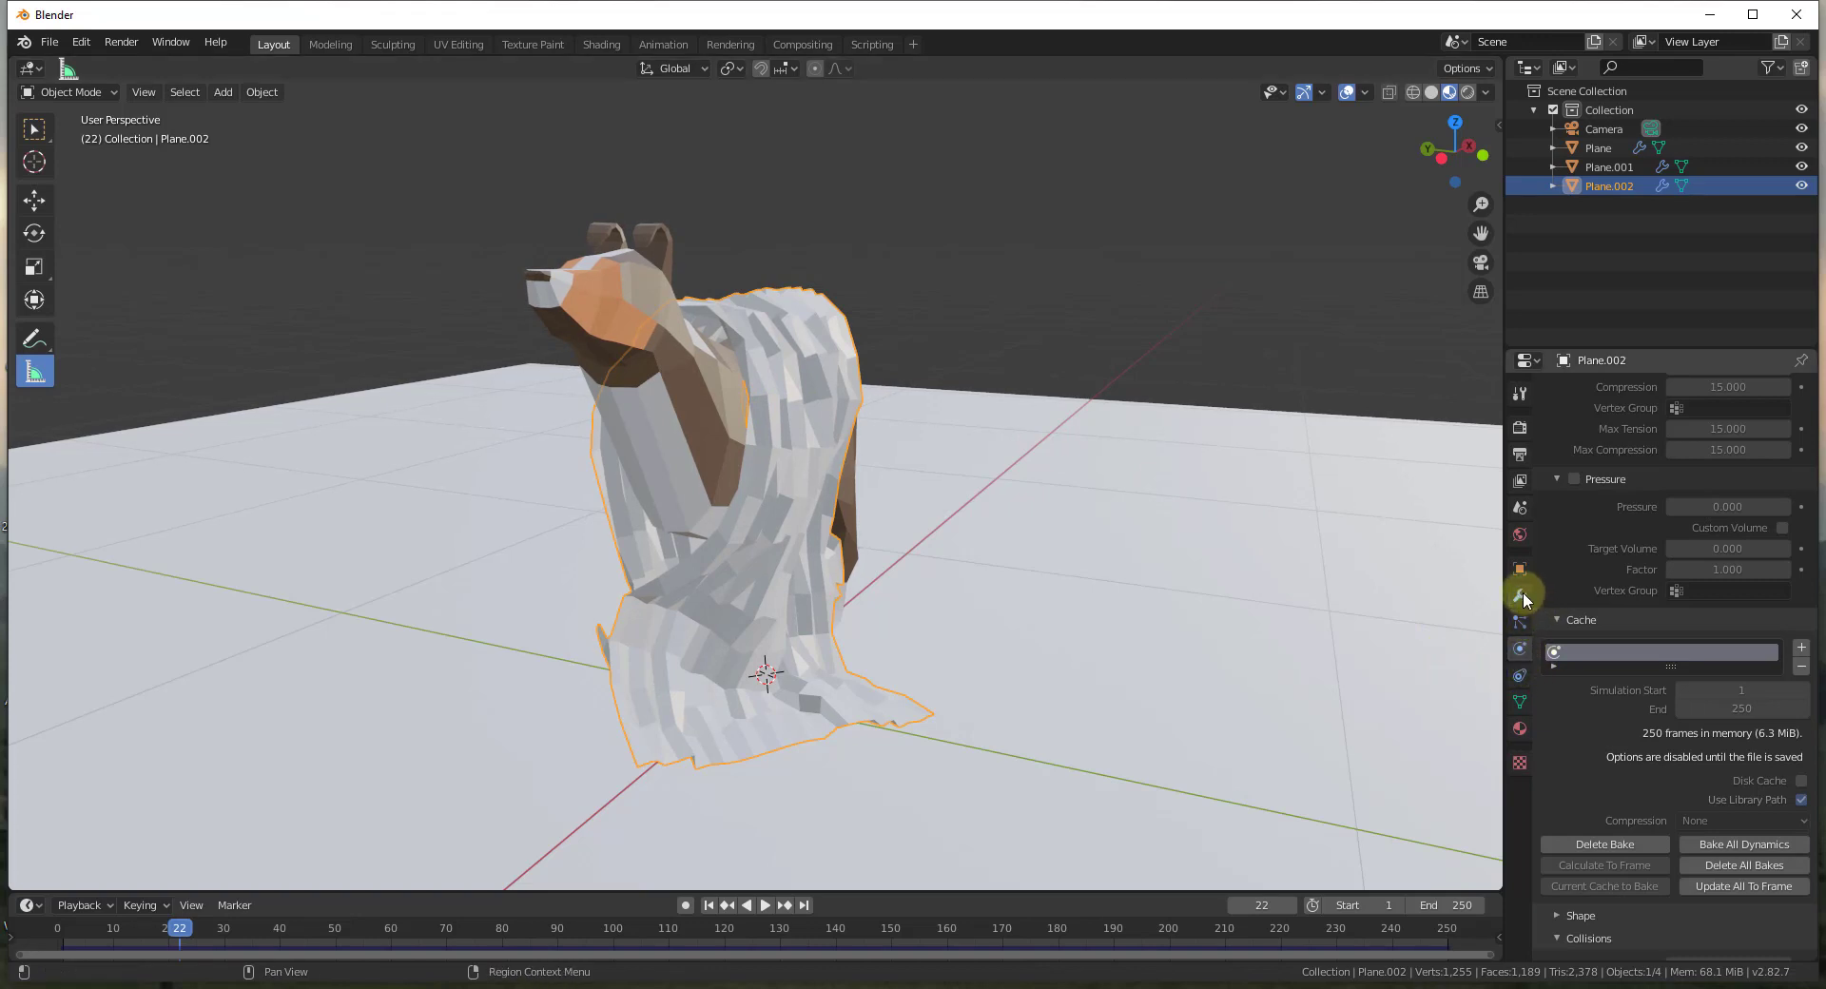
scroll(809, 423, "up", 17)
mouse_move(754, 456)
middle_mouse_down()
mouse_move(738, 456)
mouse_move(754, 461)
middle_mouse_up()
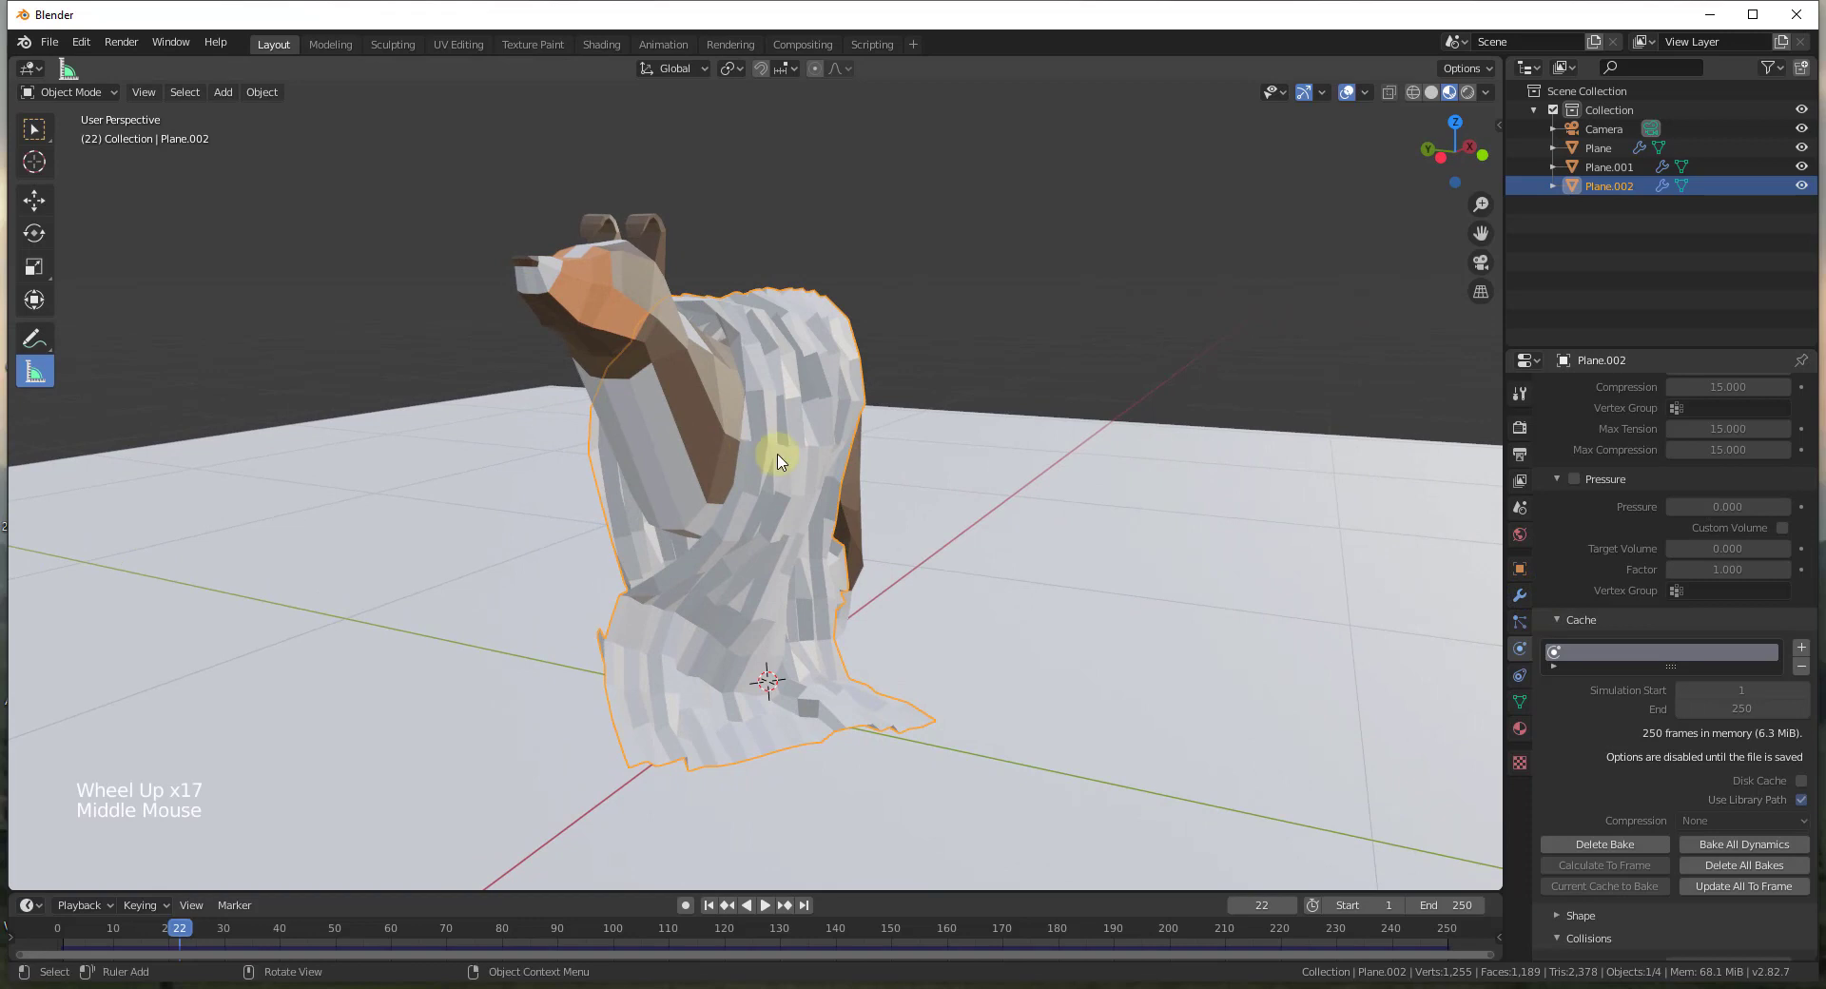
- Add a Subdivision Surface modifier to the cloth strip
left_click(1519, 595)
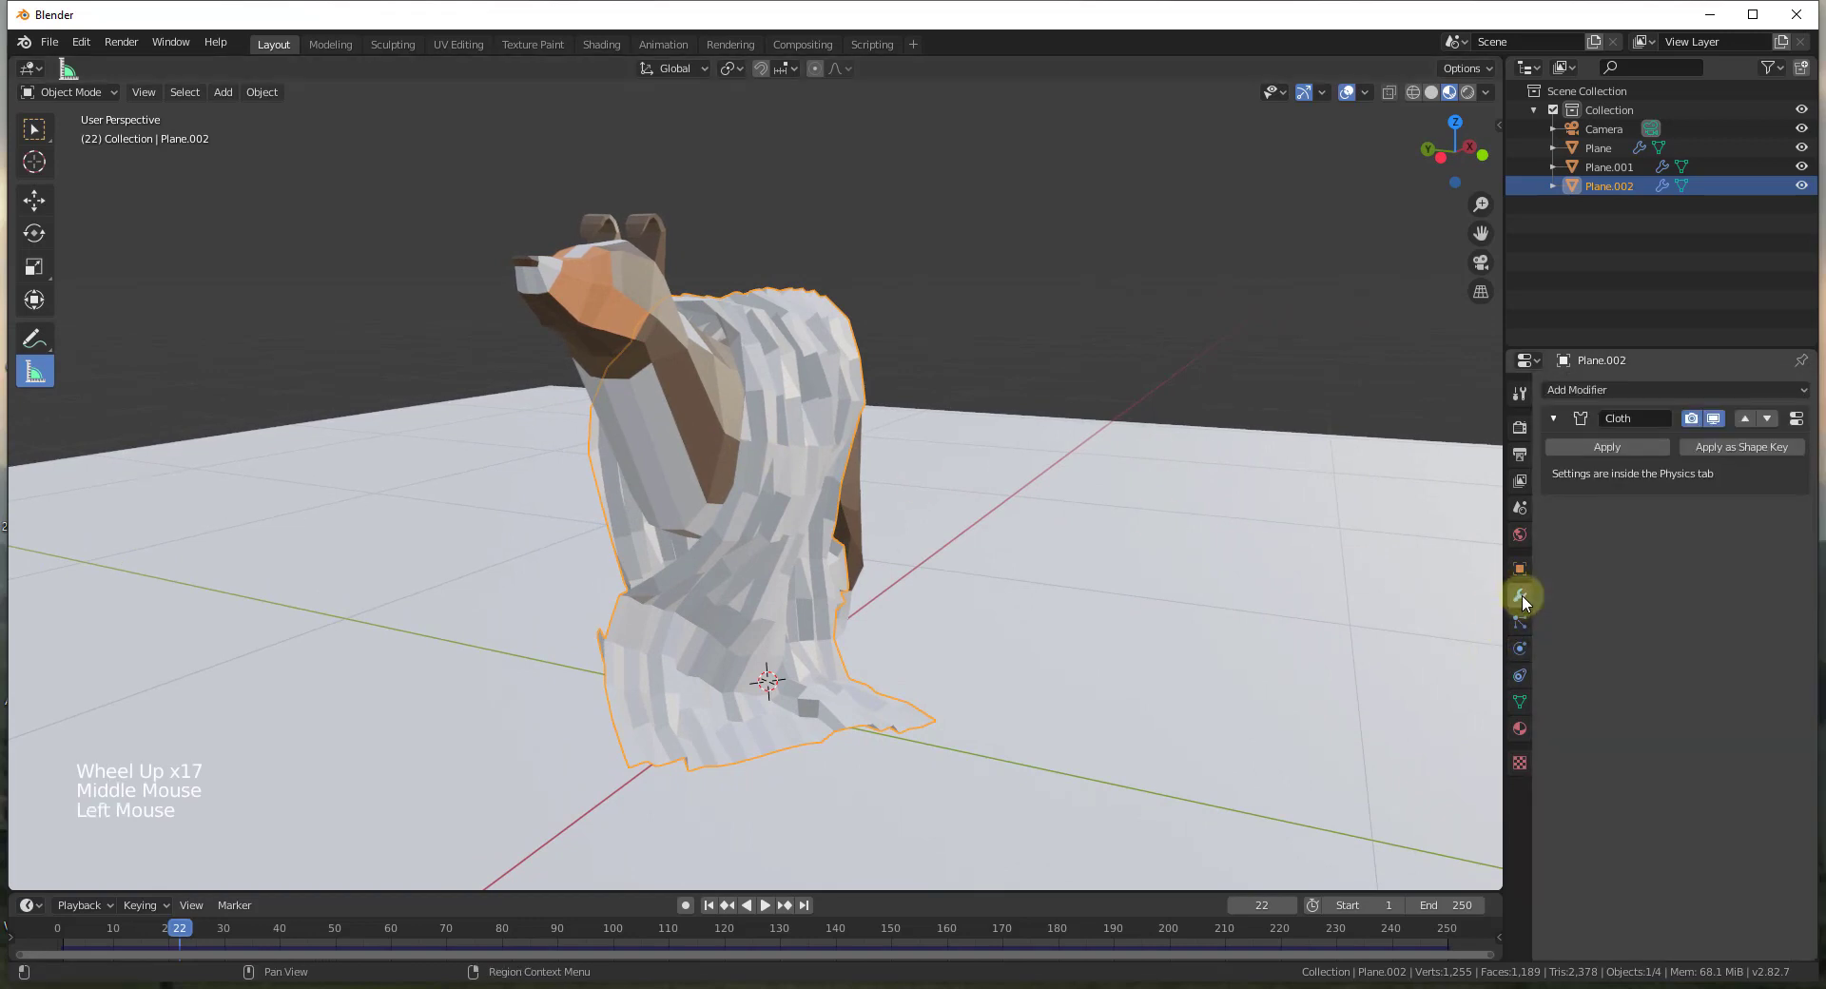
left_click(1597, 392)
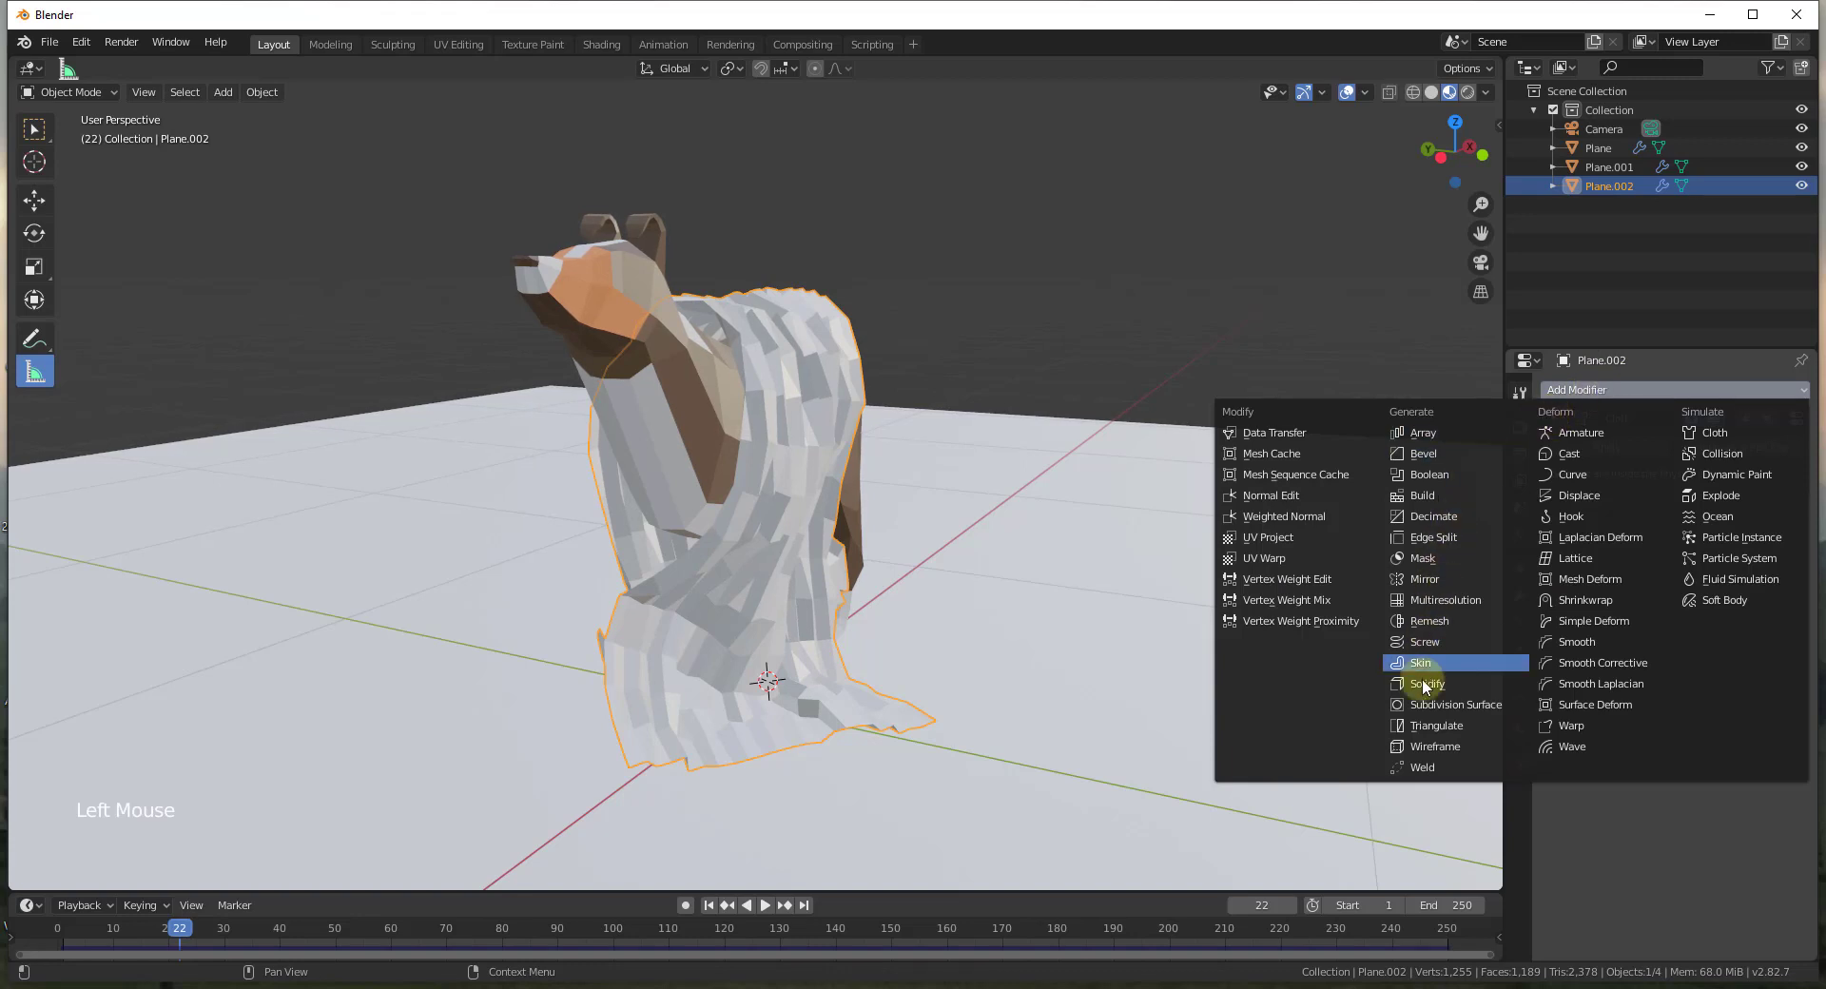
left_click(1447, 709)
scroll(733, 440, "up", 11)
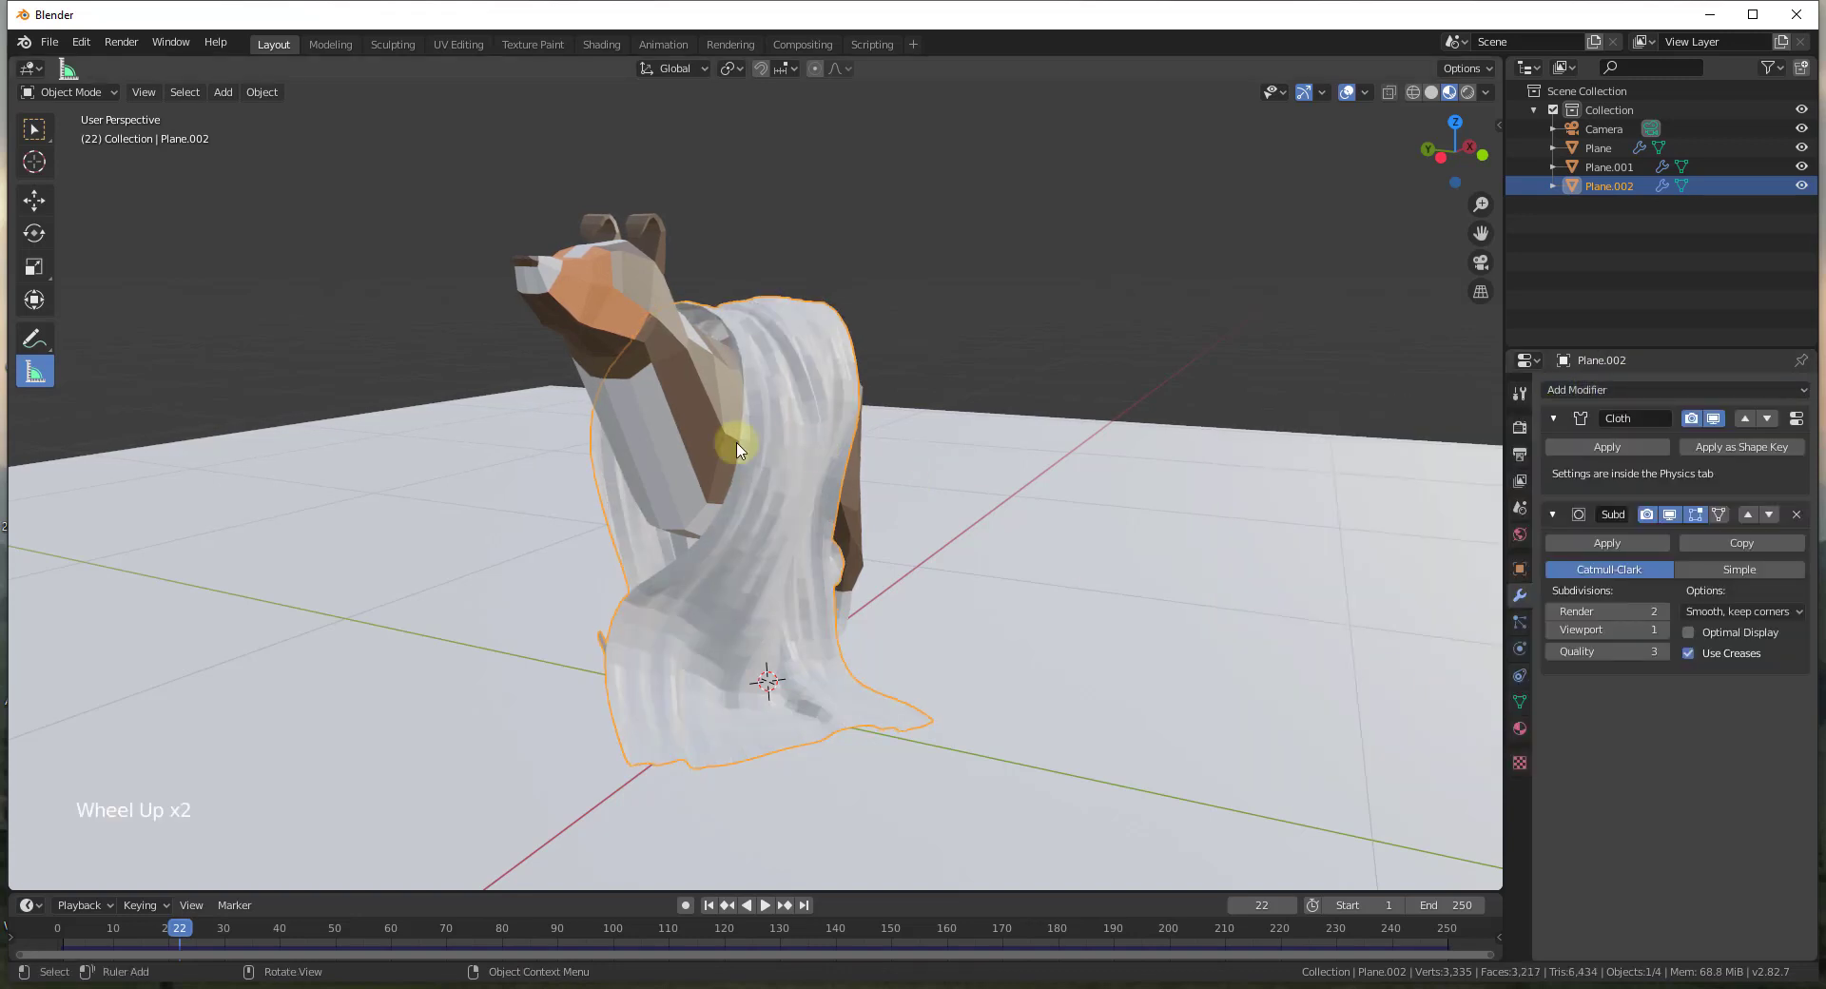
middle_click_drag(797, 460, 1417, 525)
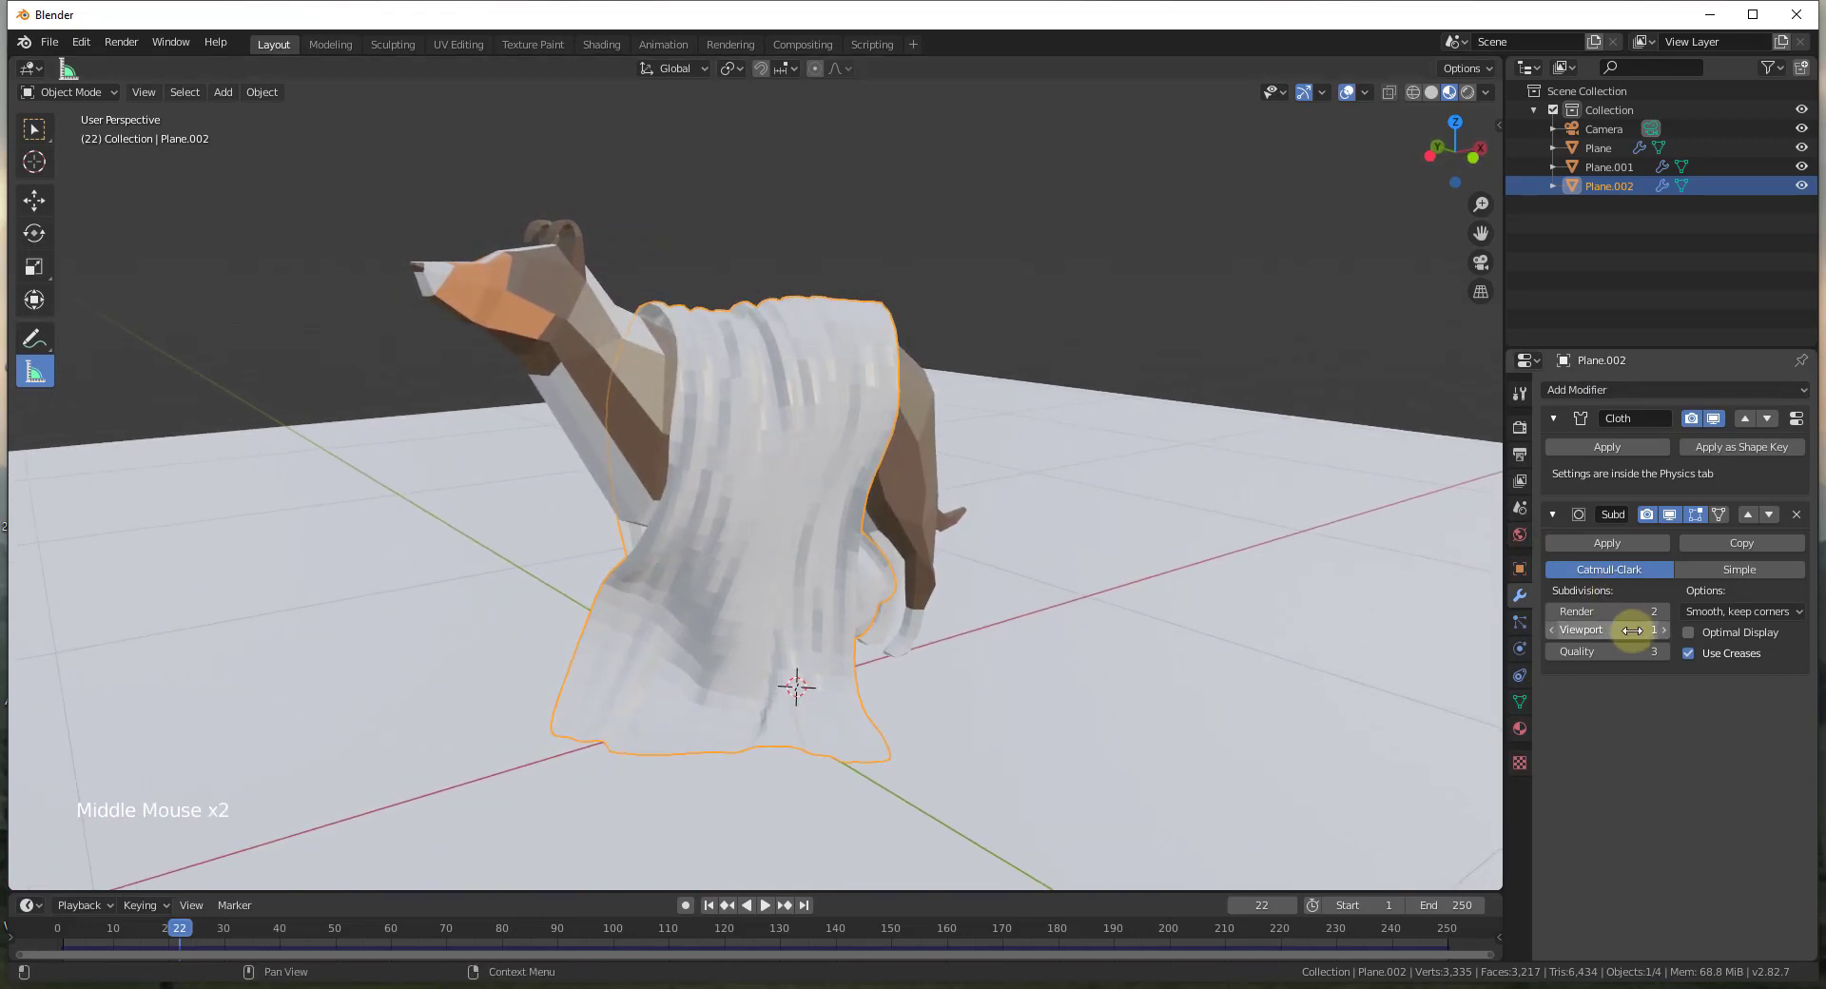
- Set the Subdivision Surface to 5 viewport levels and 6 render levels
left_click(1632, 630)
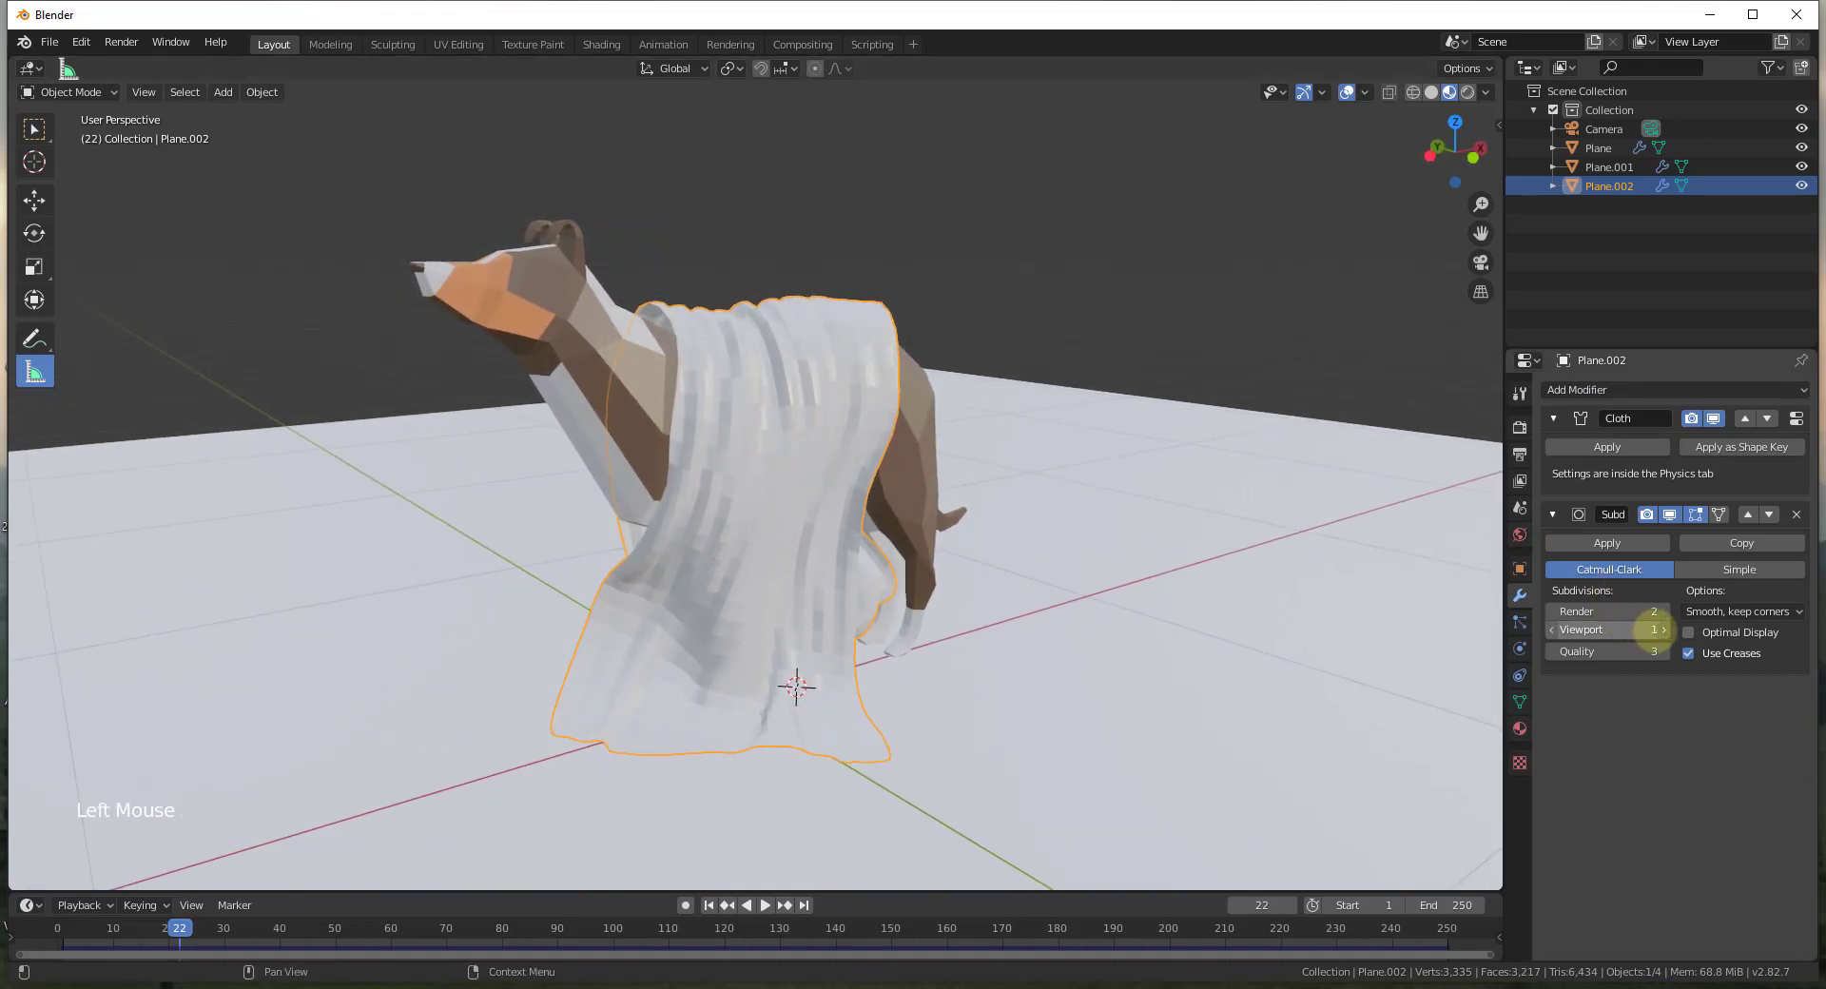
left_click_drag(1655, 630, 1712, 630)
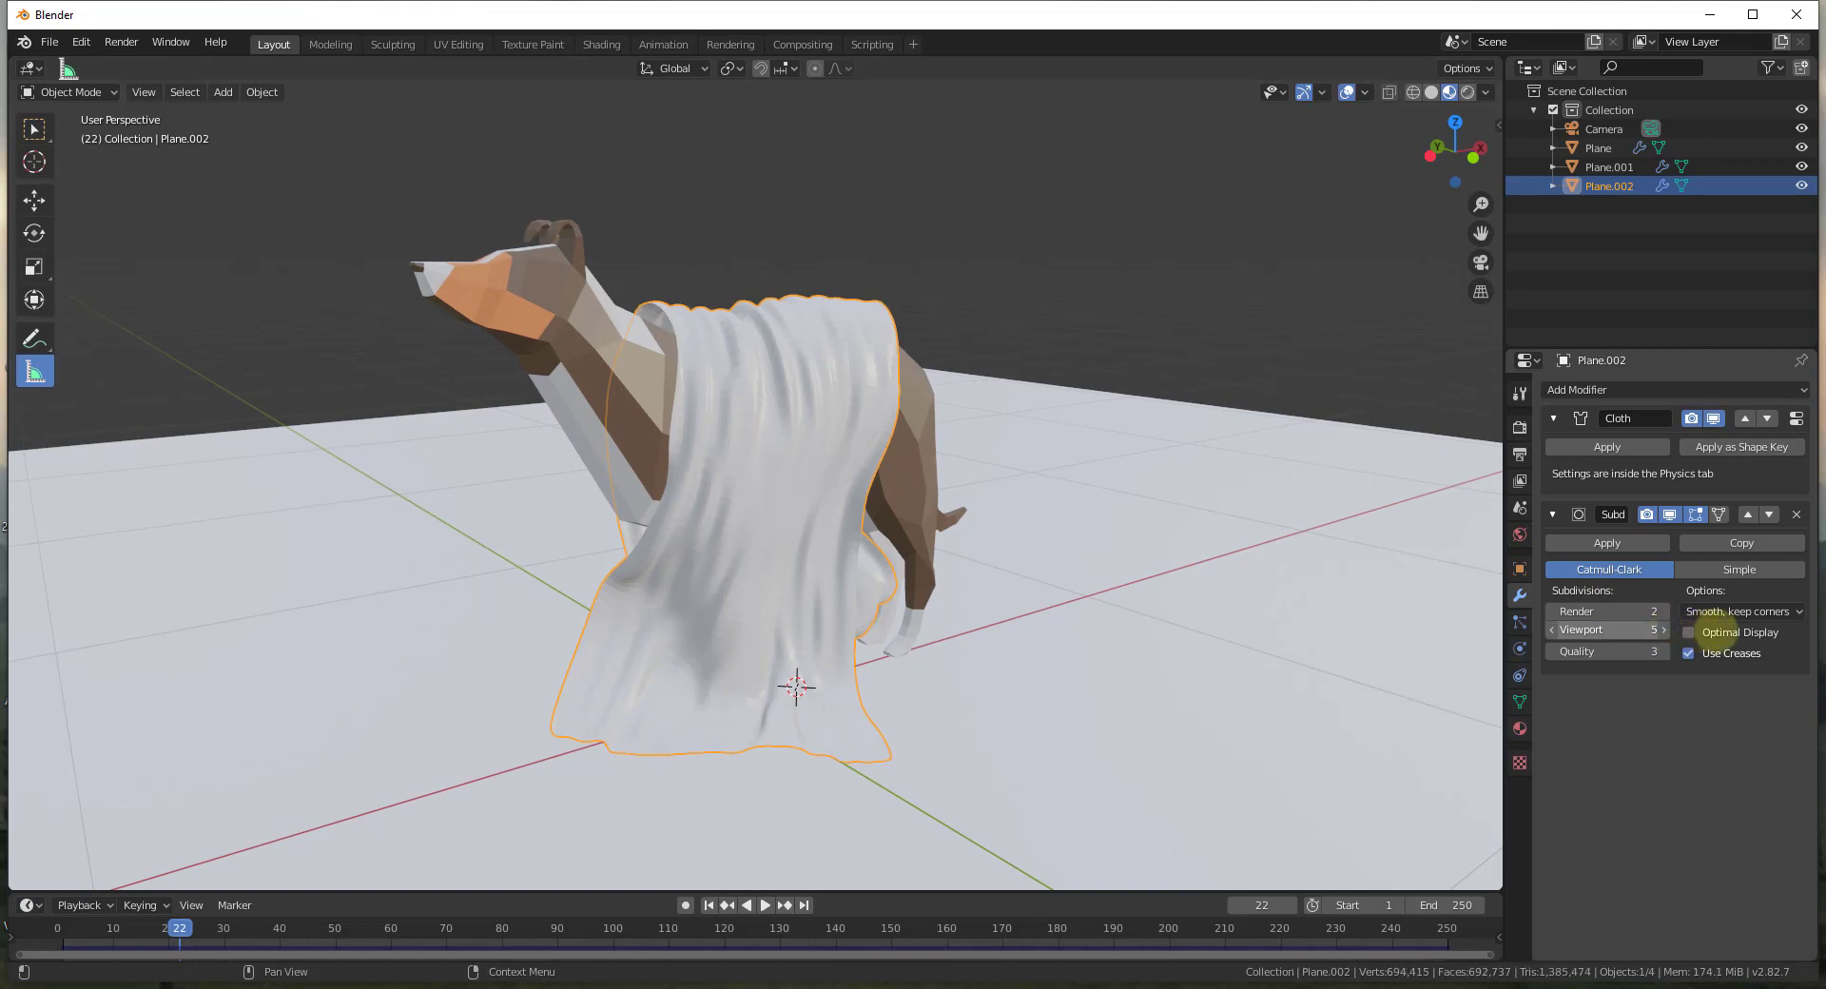
scroll(726, 451, "up", 4)
scroll(725, 452, "up", 3)
middle_click_drag(726, 452, 982, 432)
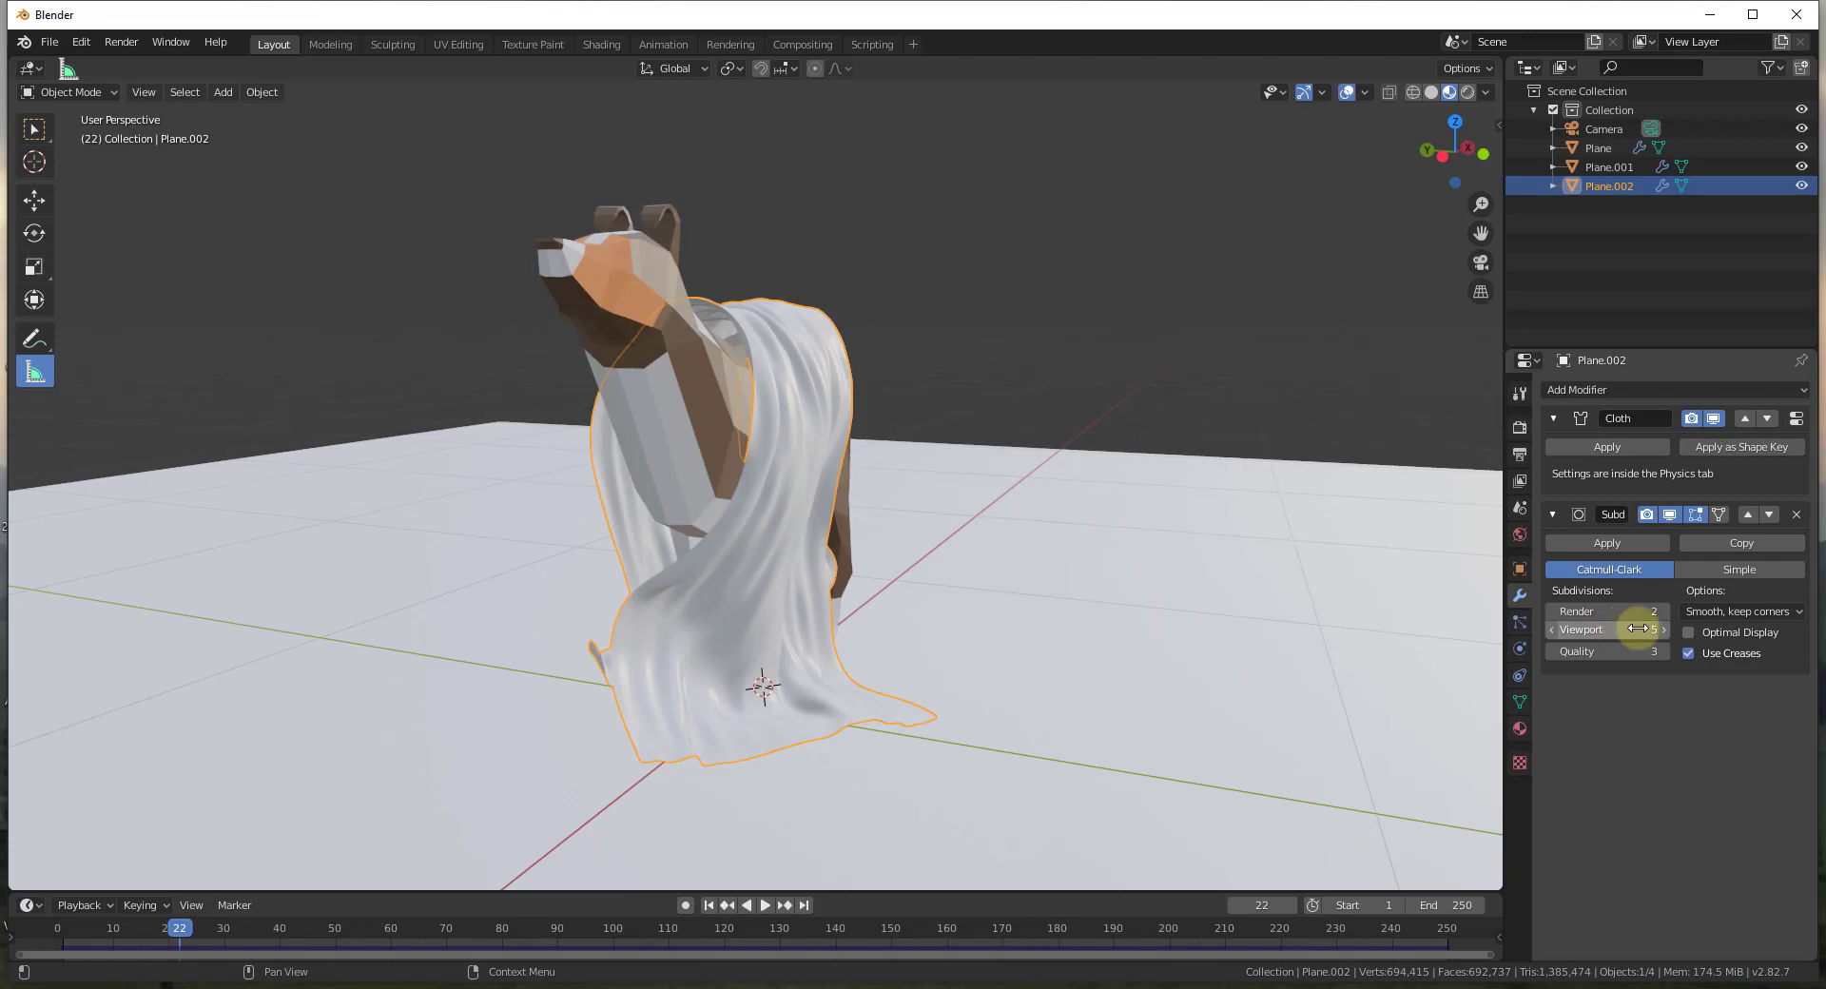
middle_click_drag(793, 482, 768, 483)
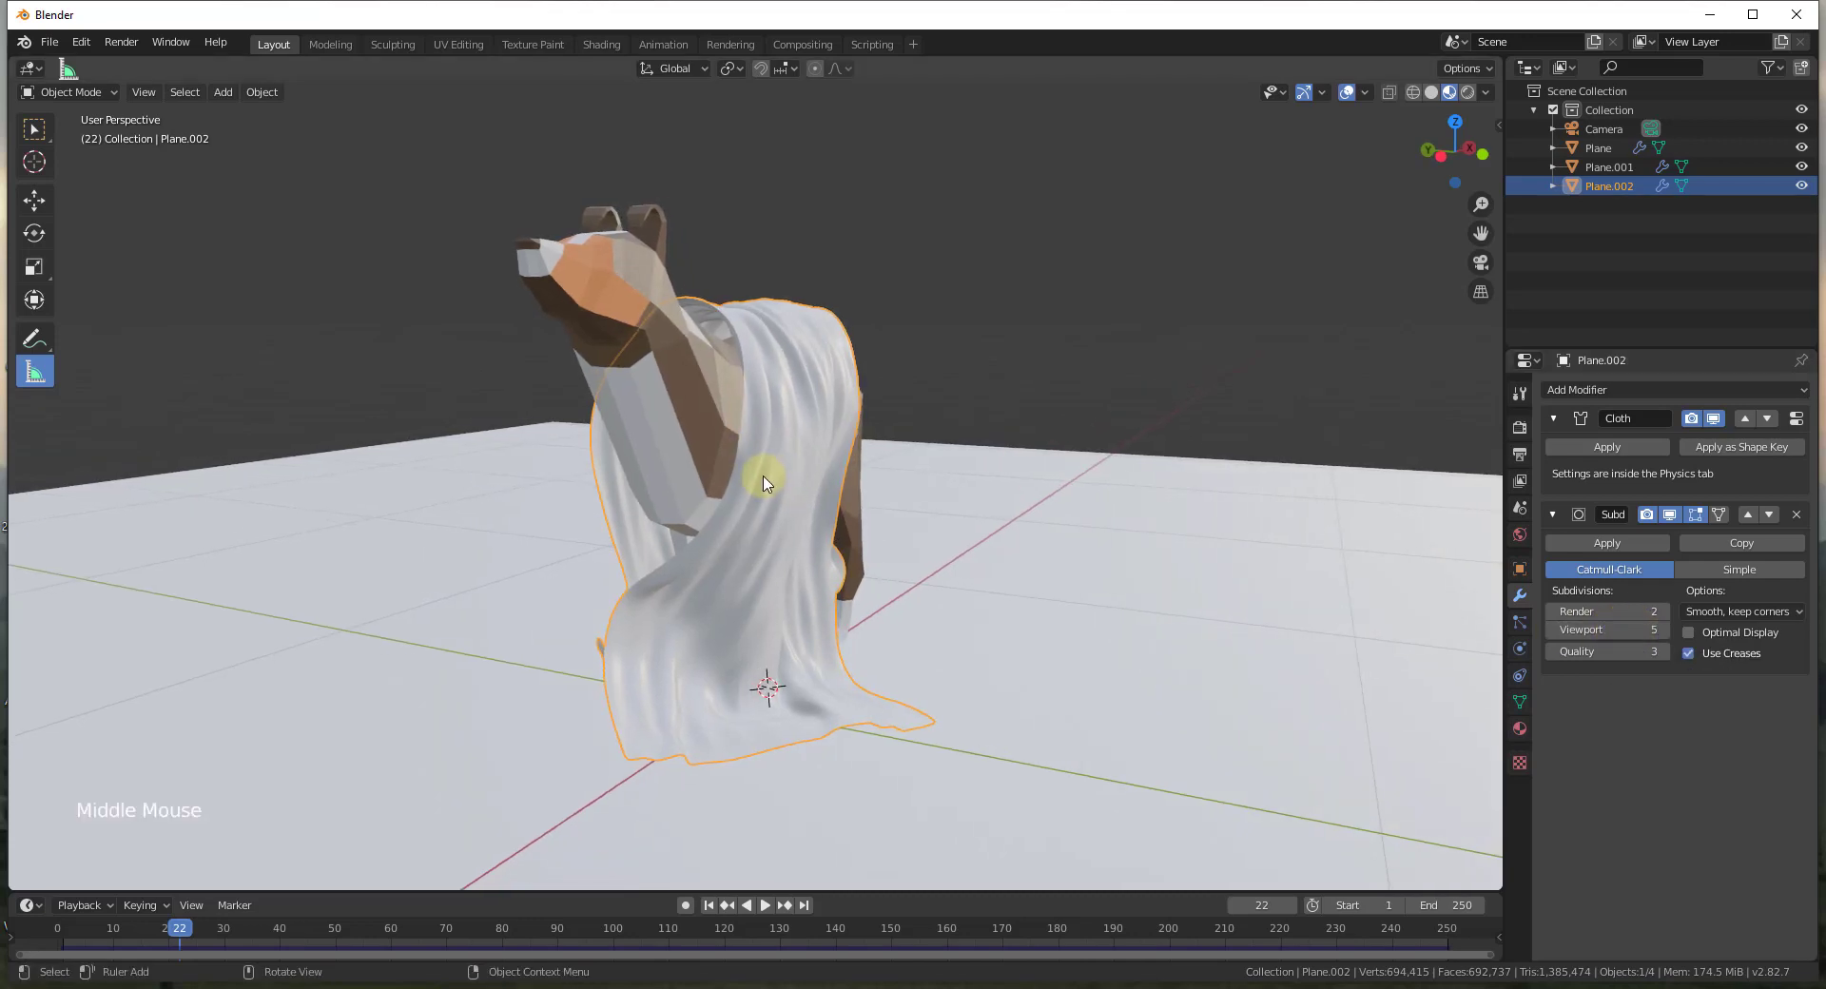
mouse_move(1606, 611)
left_mouse_down()
mouse_move(1708, 612)
mouse_move(1616, 612)
left_mouse_up()
middle_click_drag(754, 558, 917, 559)
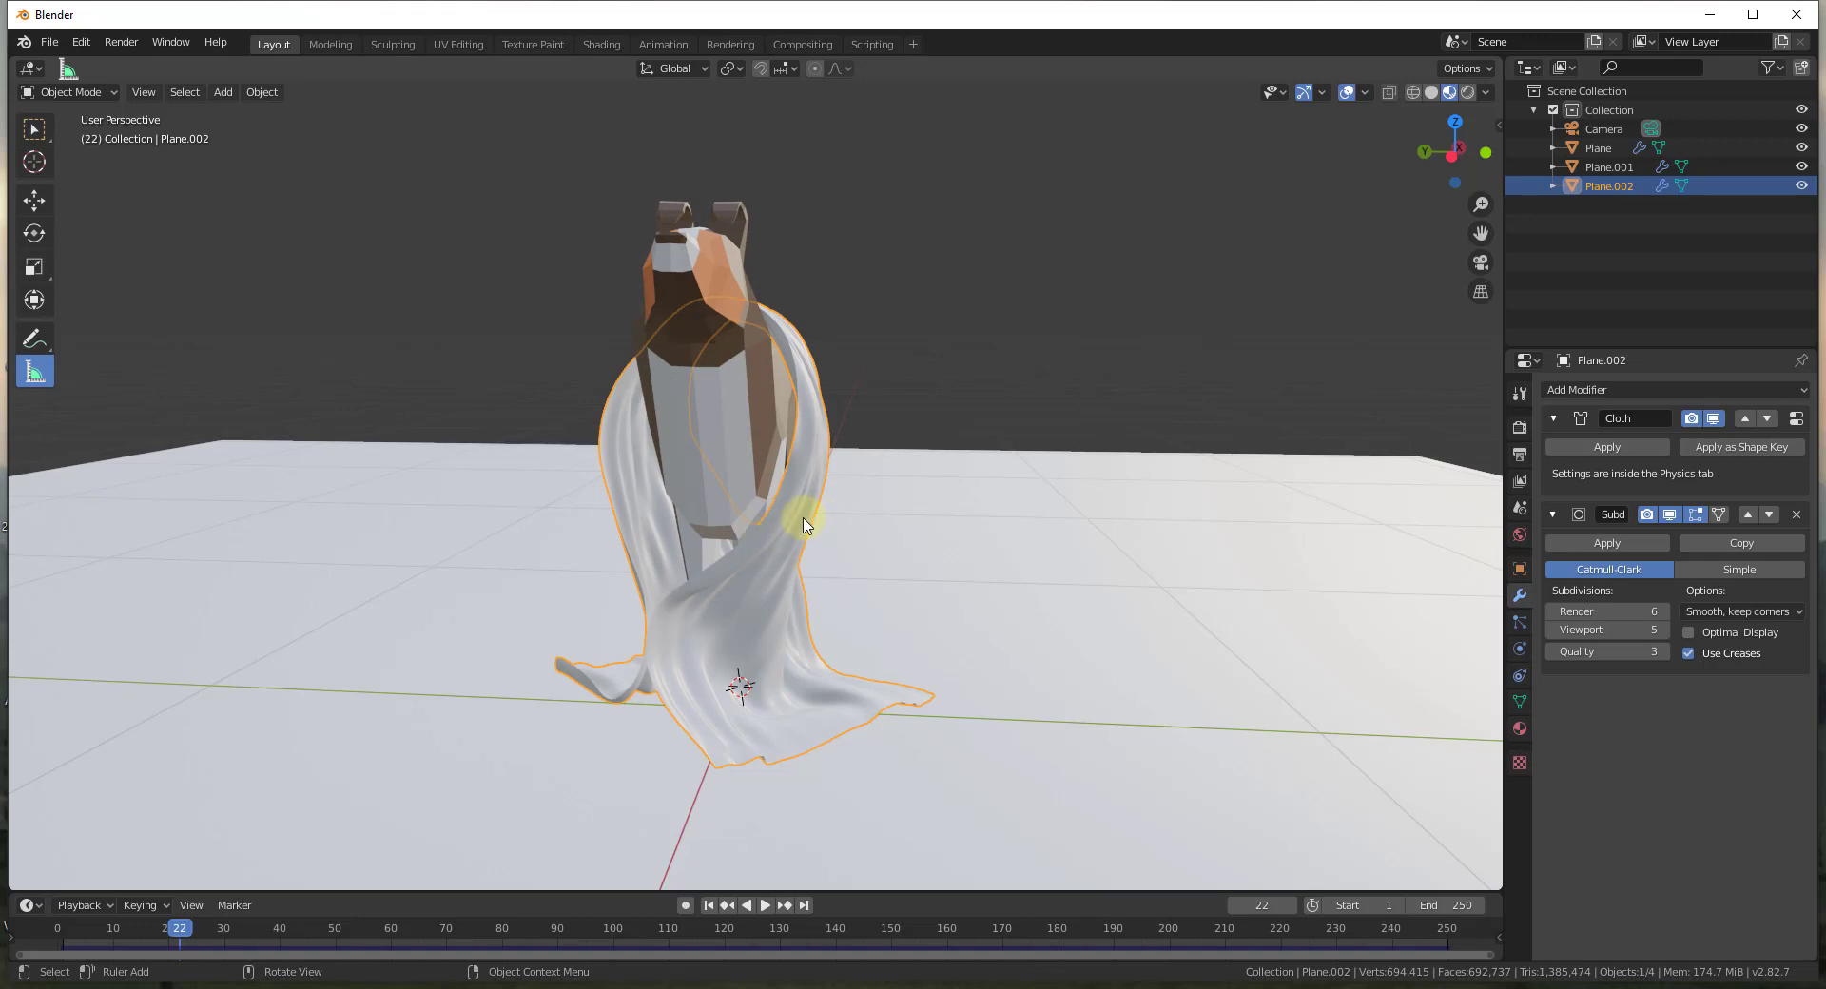
left_click(1605, 391)
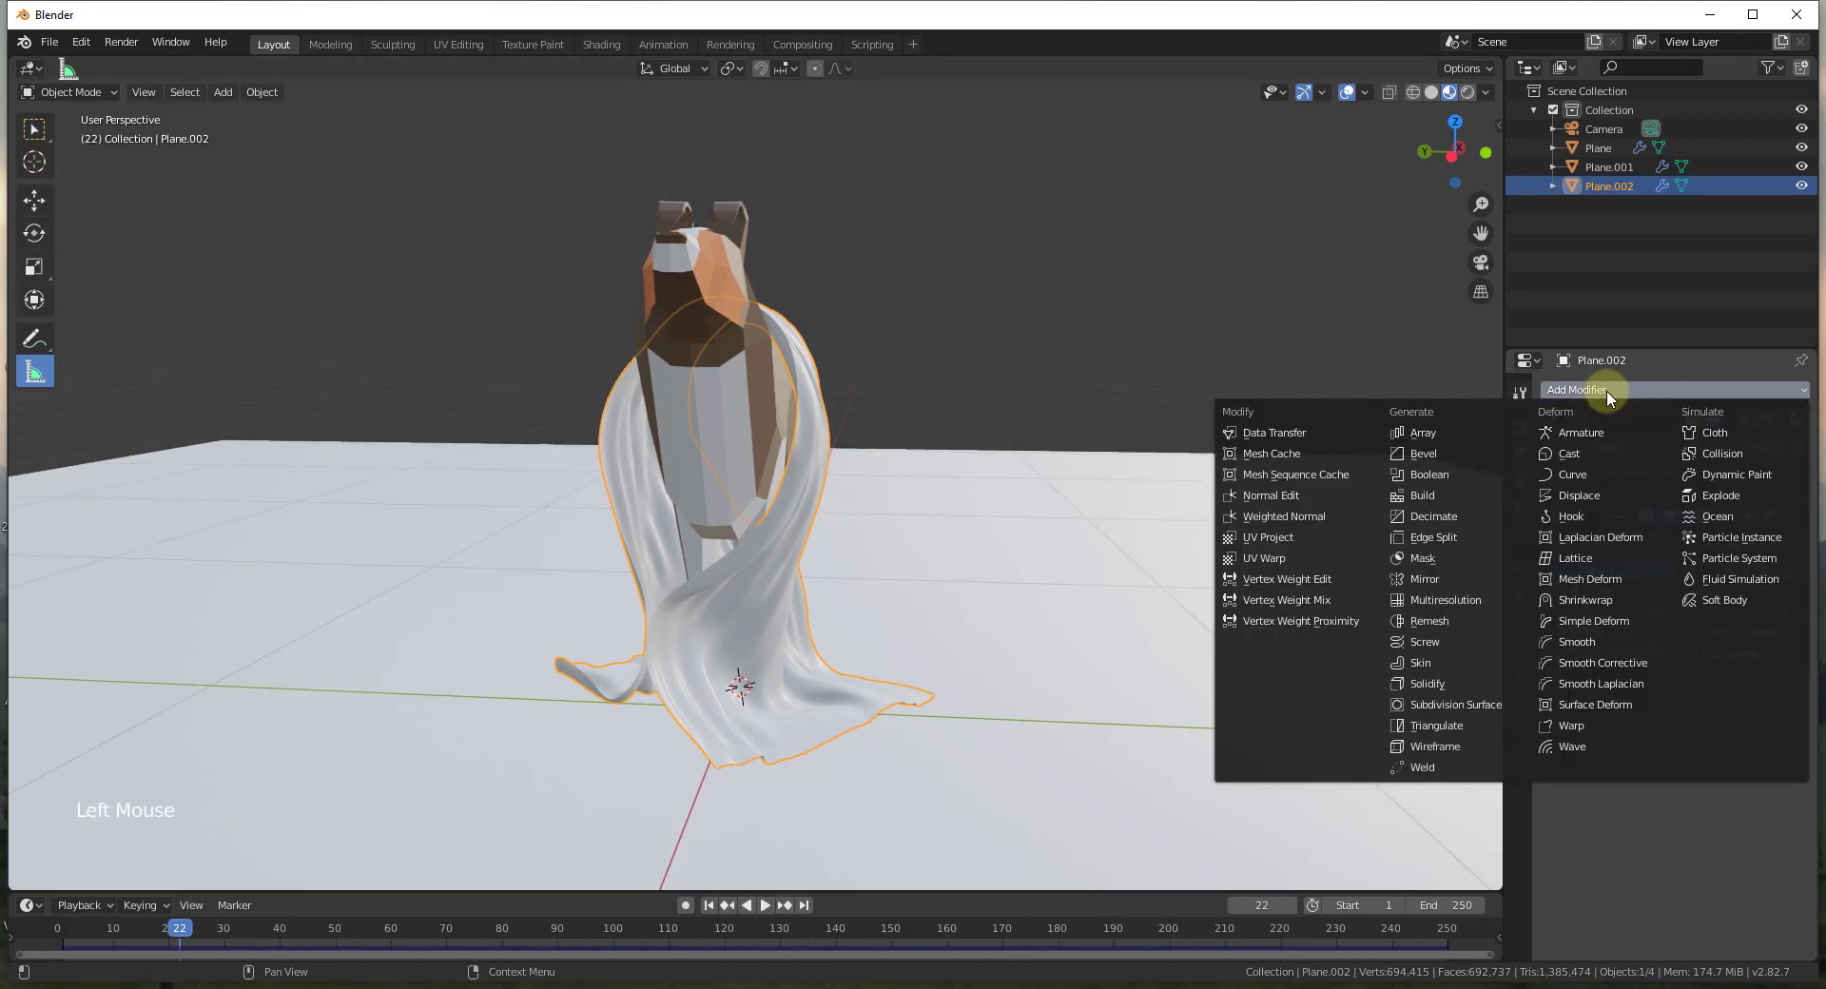
- Add a Solidify modifier to the cloth strip draped over the dog
left_click(1430, 691)
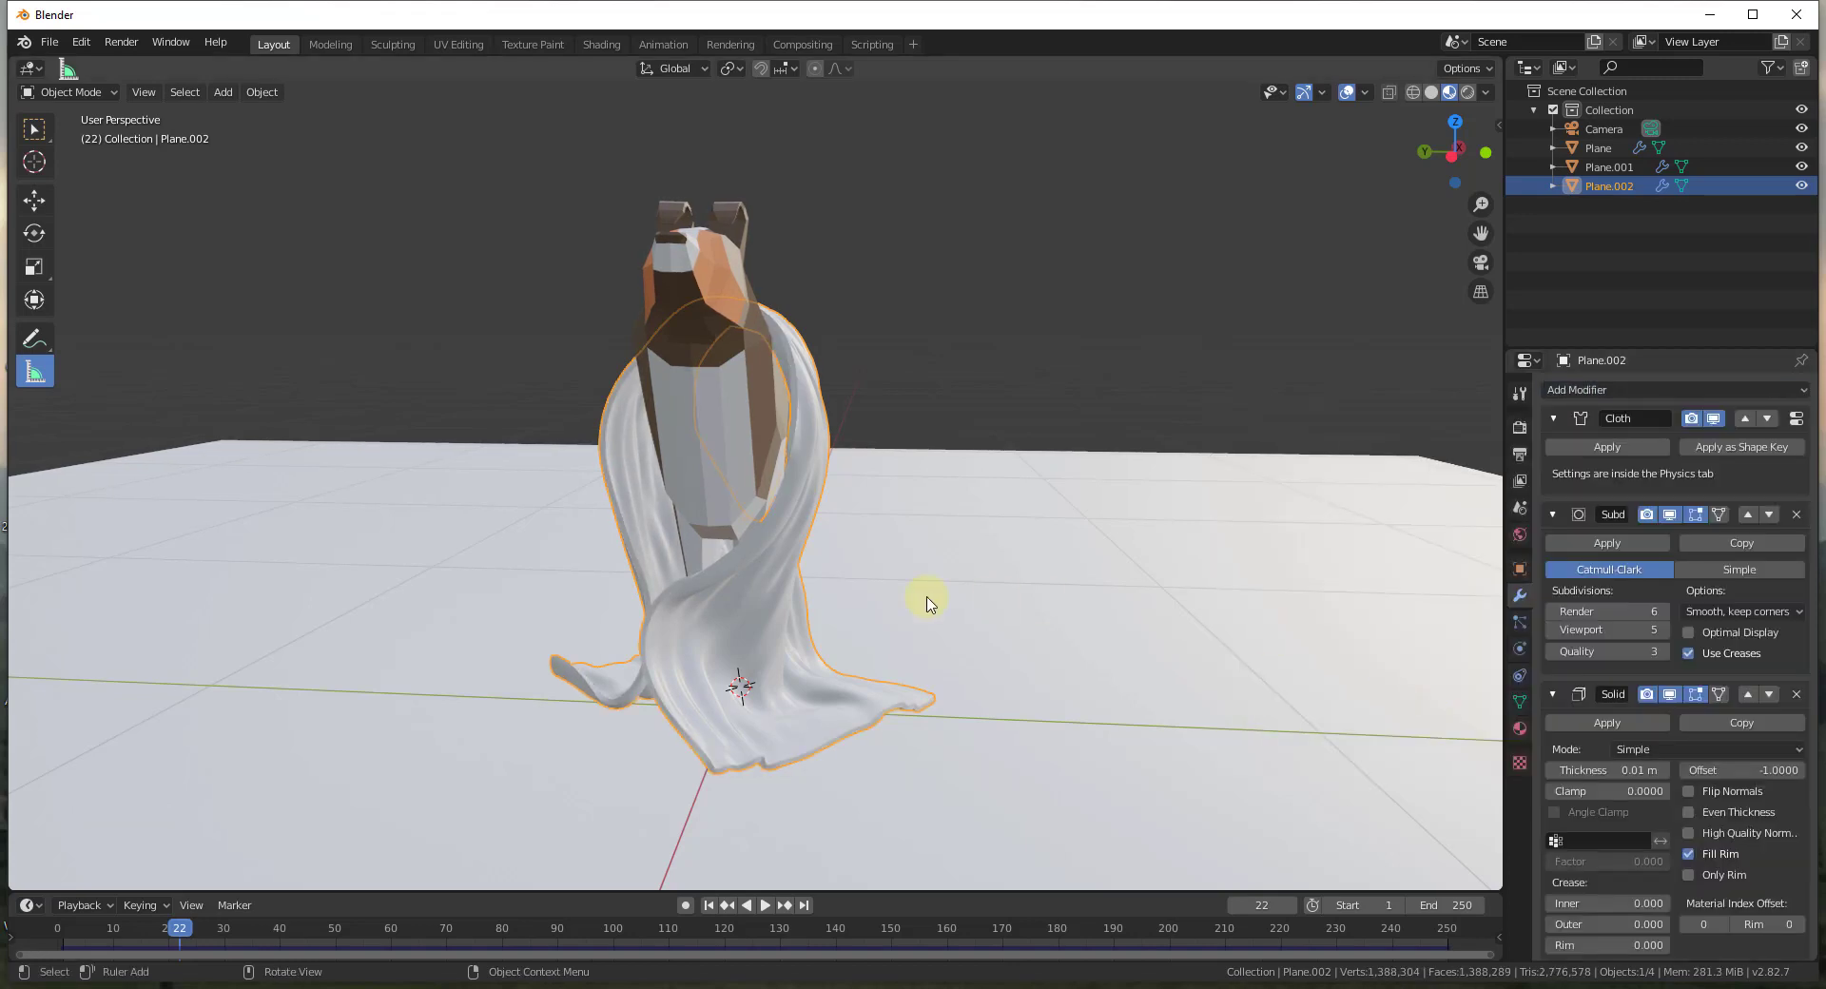
scroll(738, 437, "up", 3)
scroll(786, 445, "up", 6)
middle_click_drag(785, 446, 801, 456)
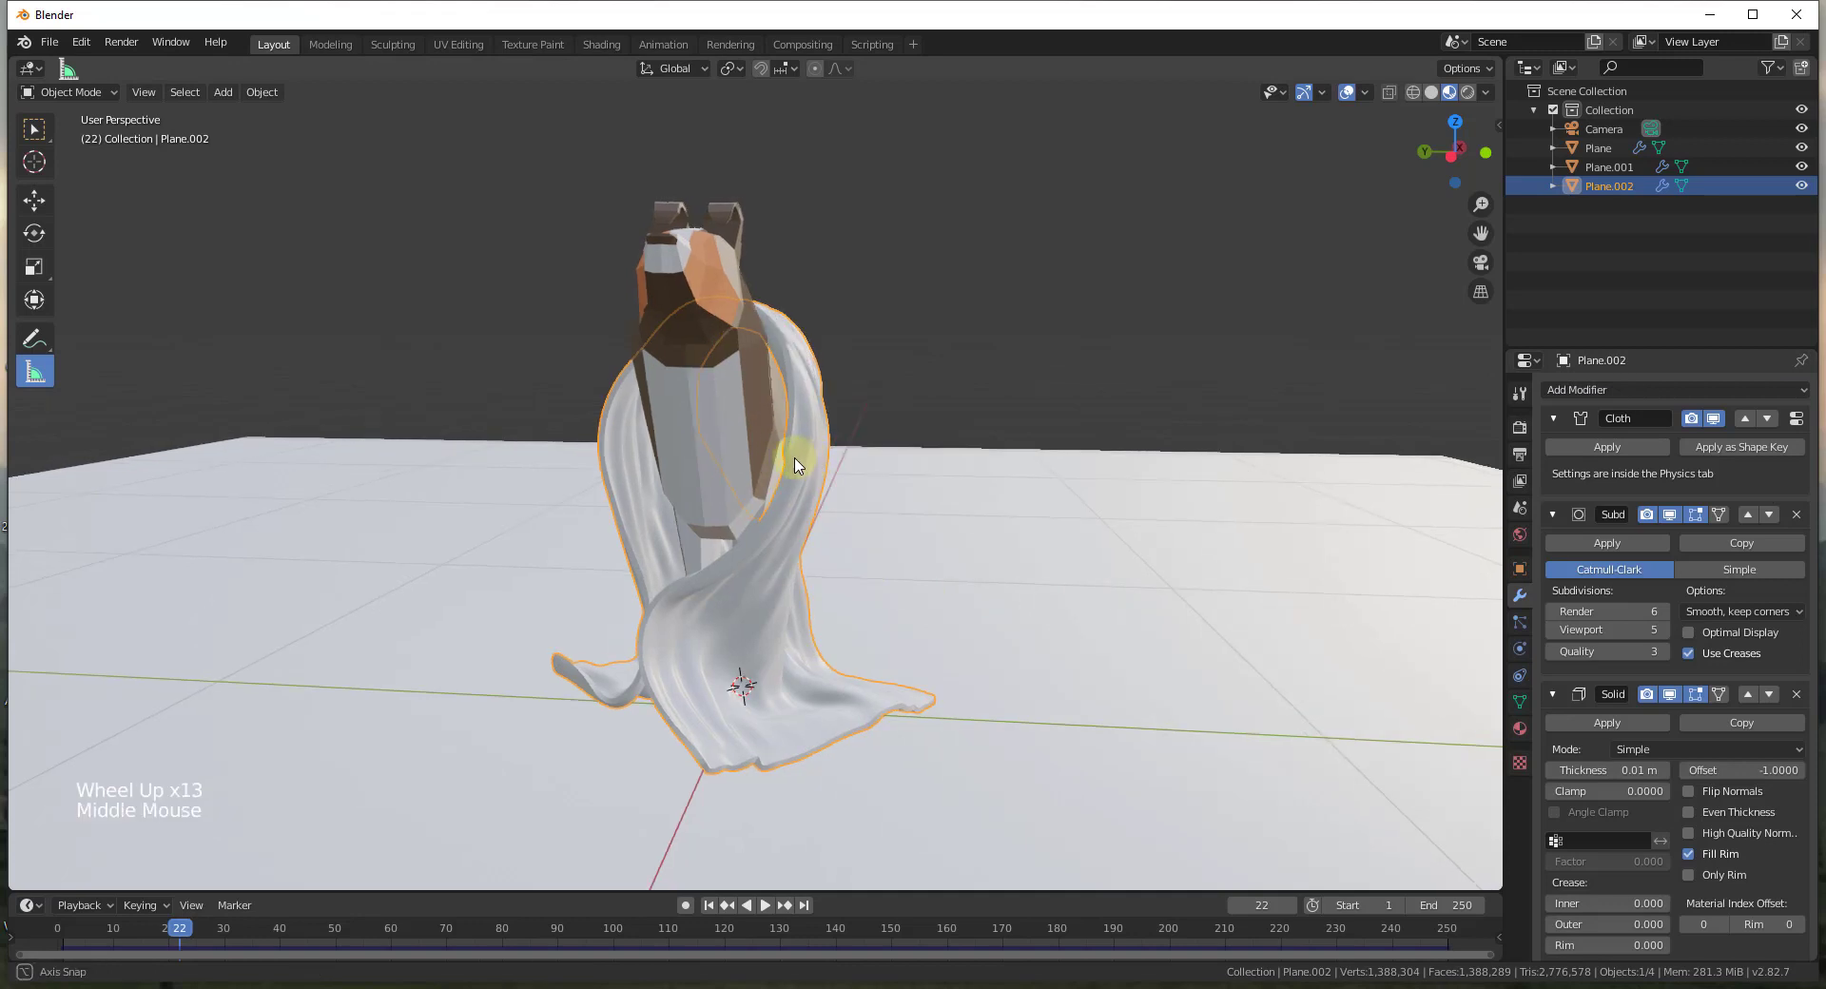
scroll(802, 456, "up", 7)
left_click(1481, 205)
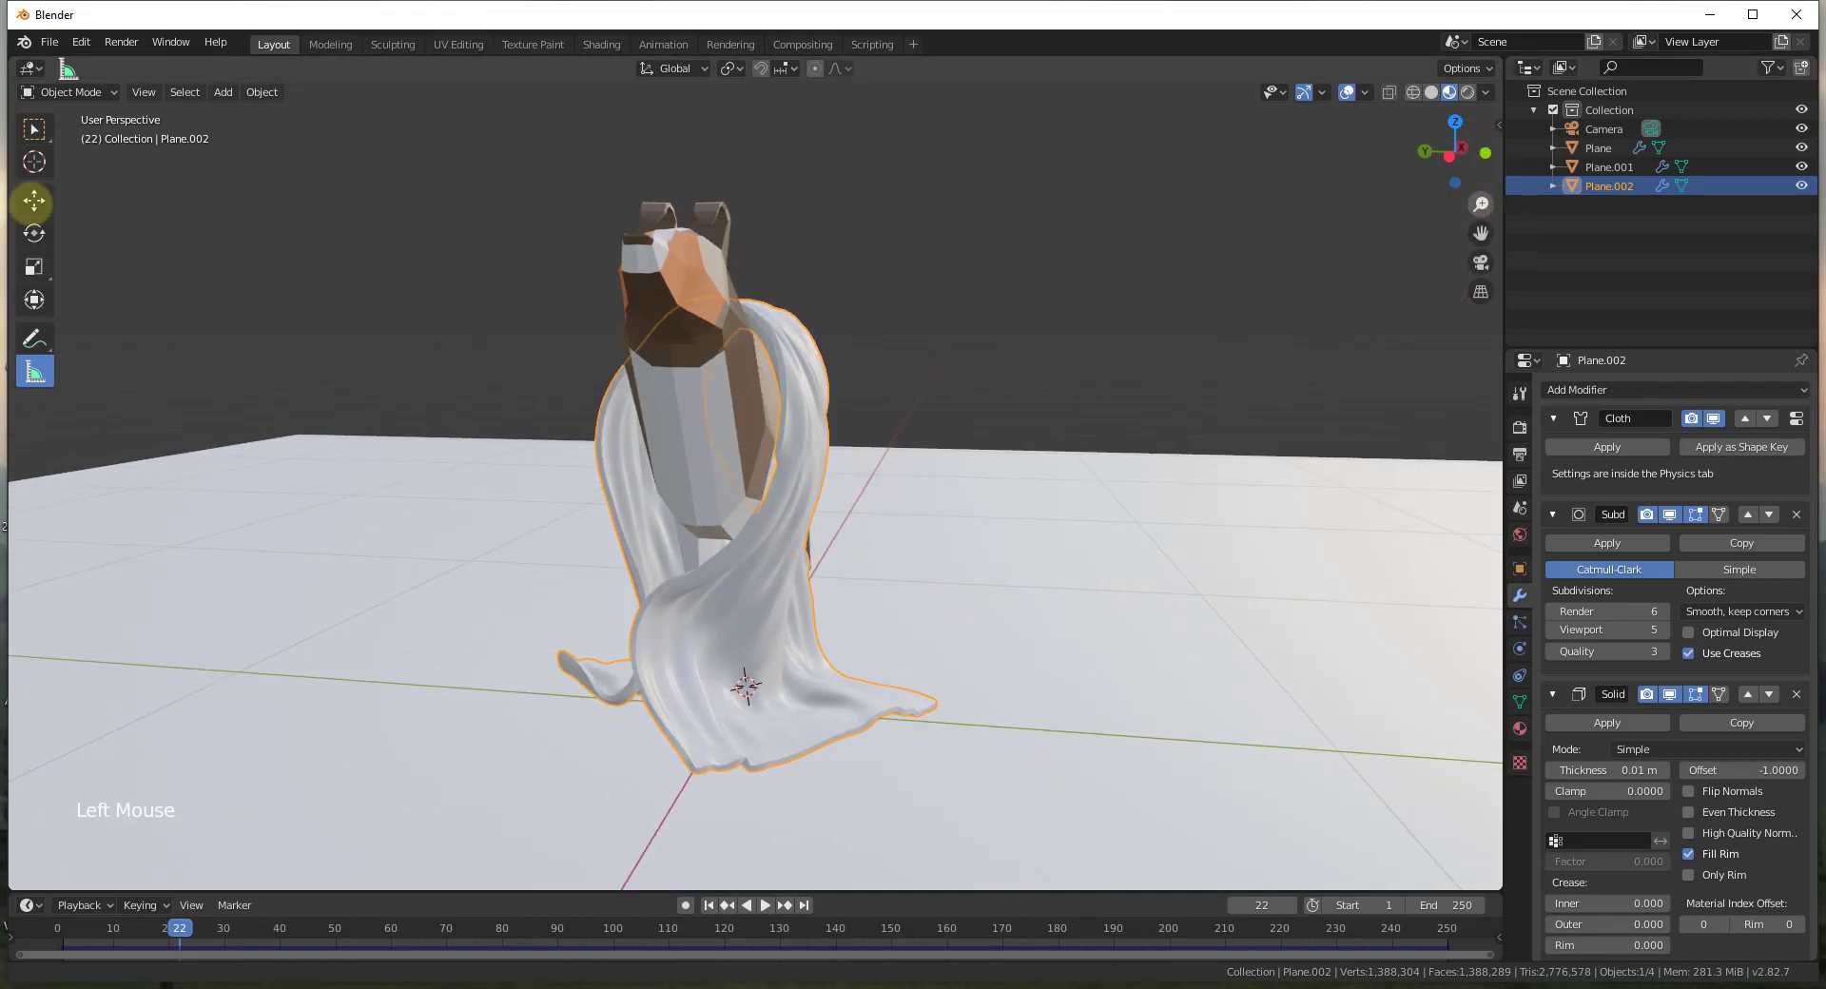
middle_click_drag(795, 480, 725, 350)
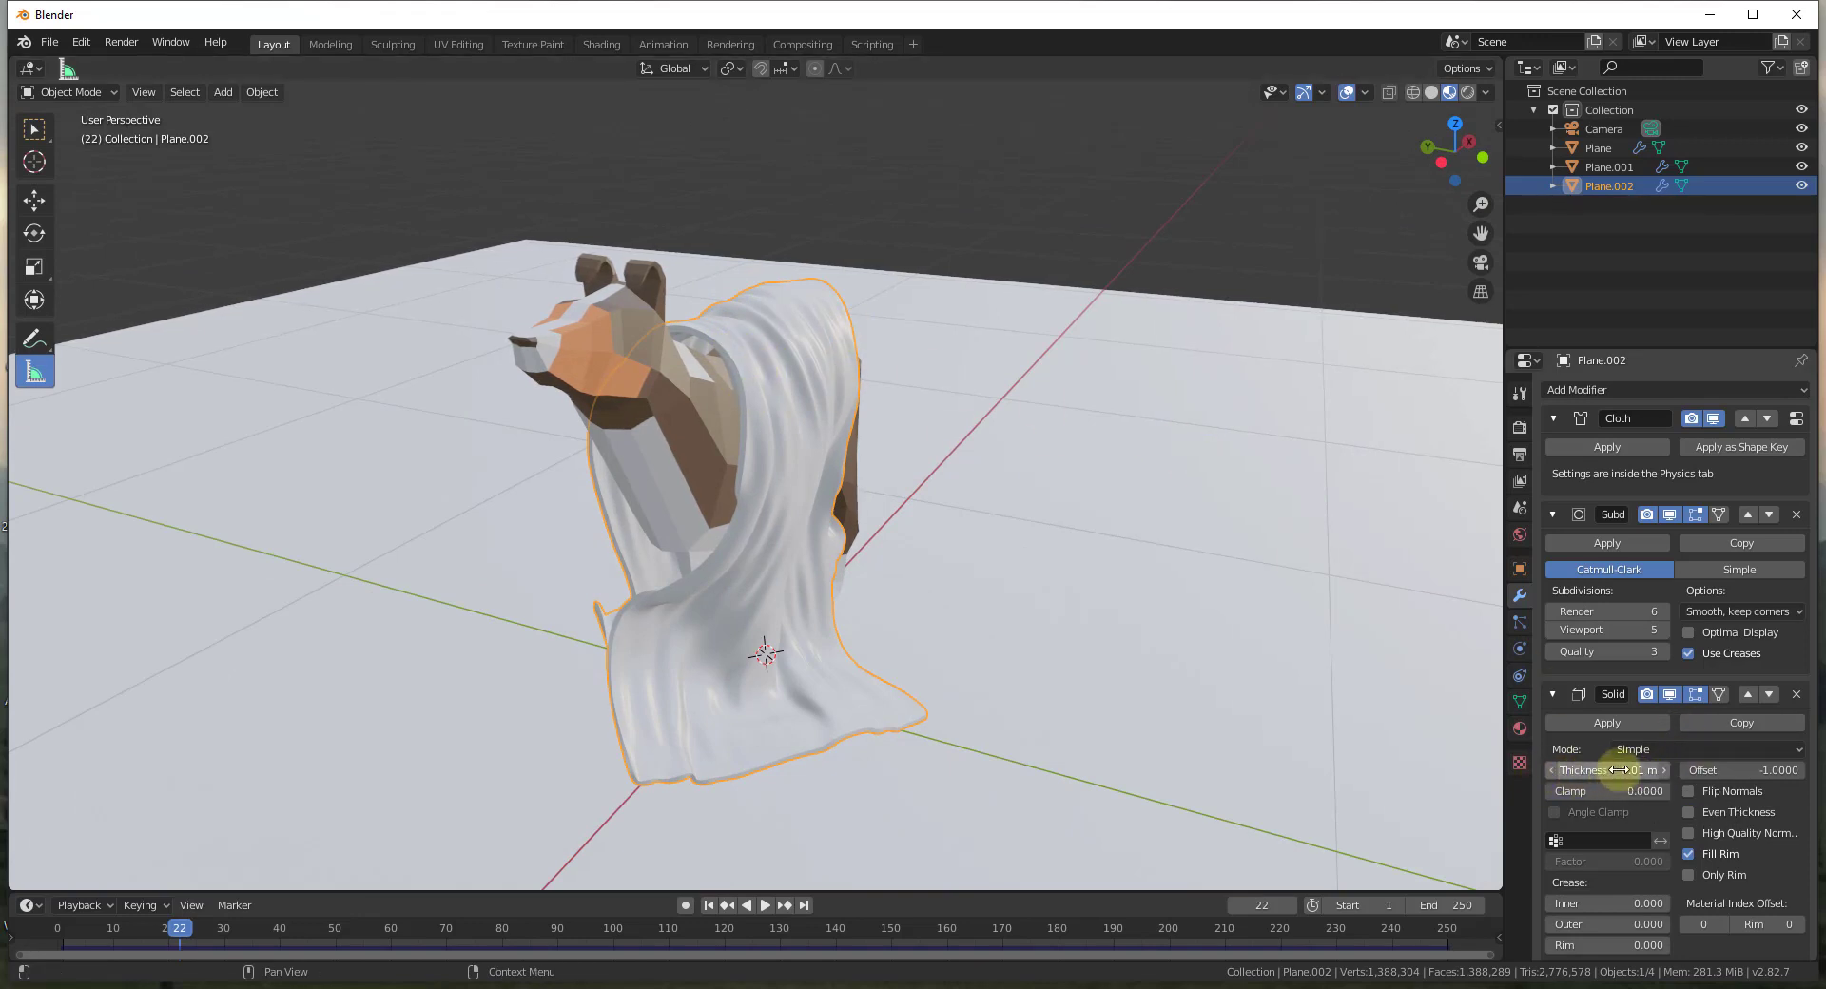
- Set the Solidify thickness to exactly 0.005 m
left_click(1619, 770)
left_click_drag(1652, 755, 1615, 770)
left_click(1645, 770)
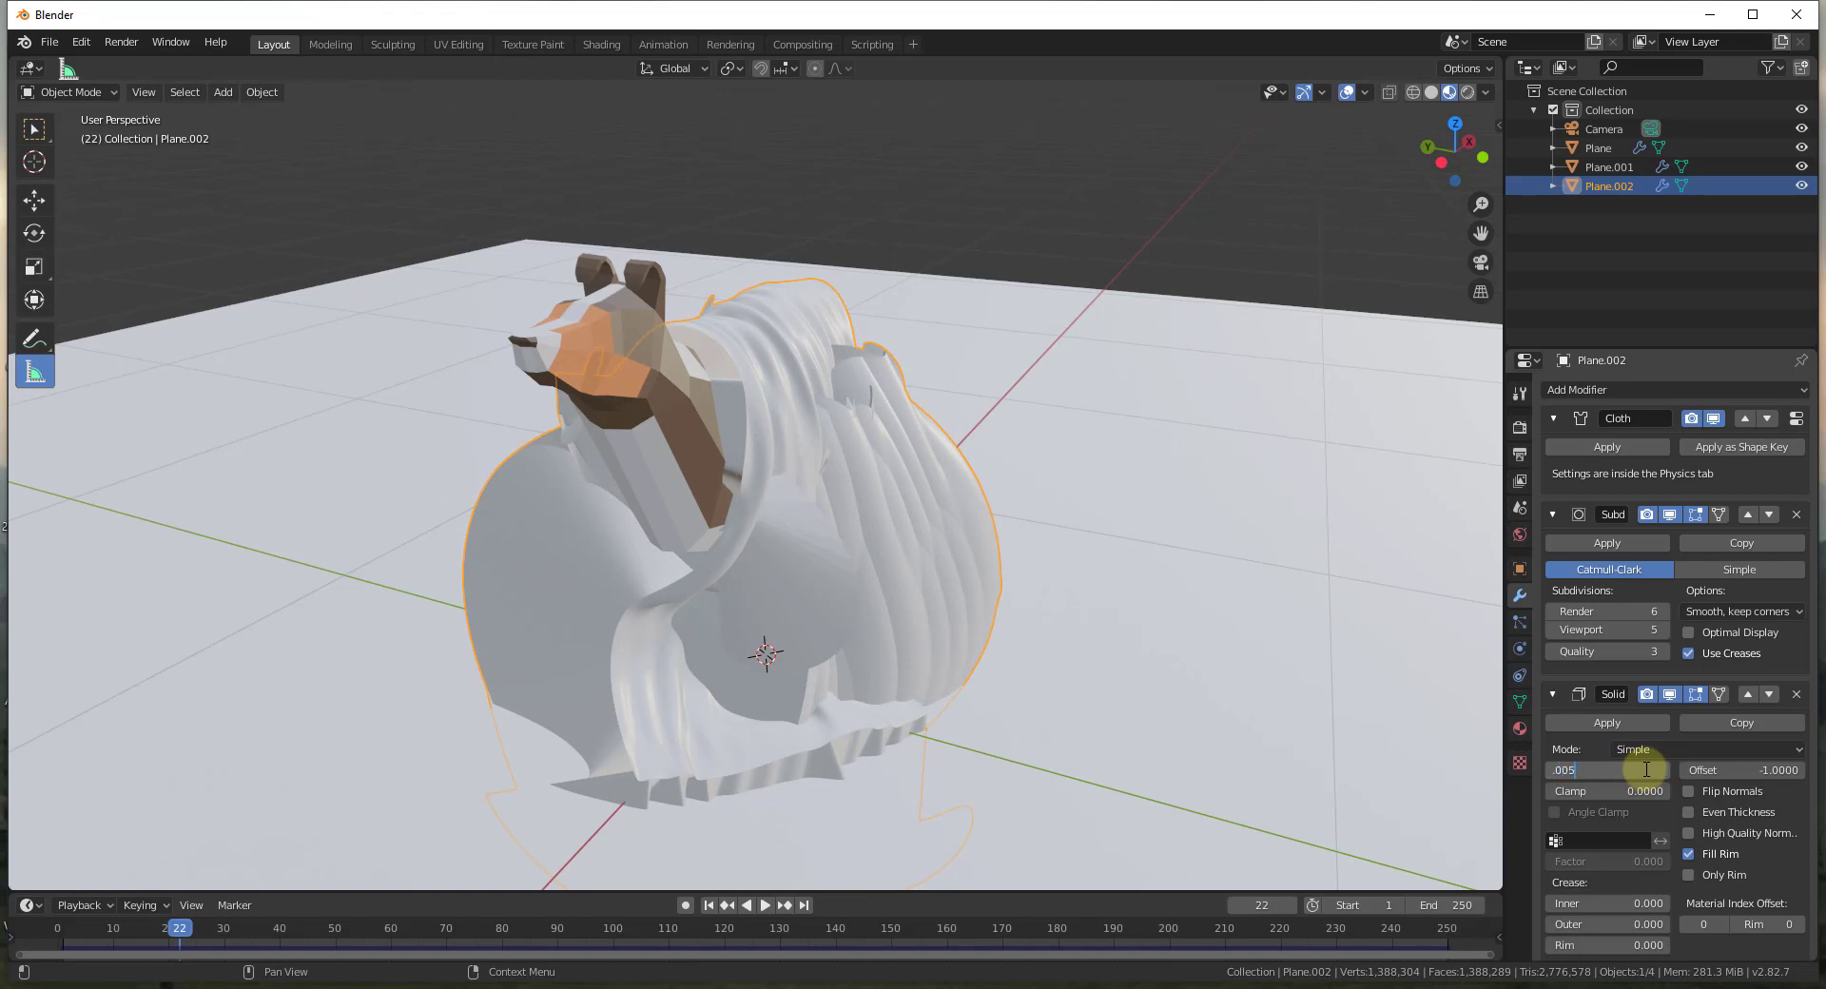
key("Return")
middle_click_drag(762, 400, 697, 384)
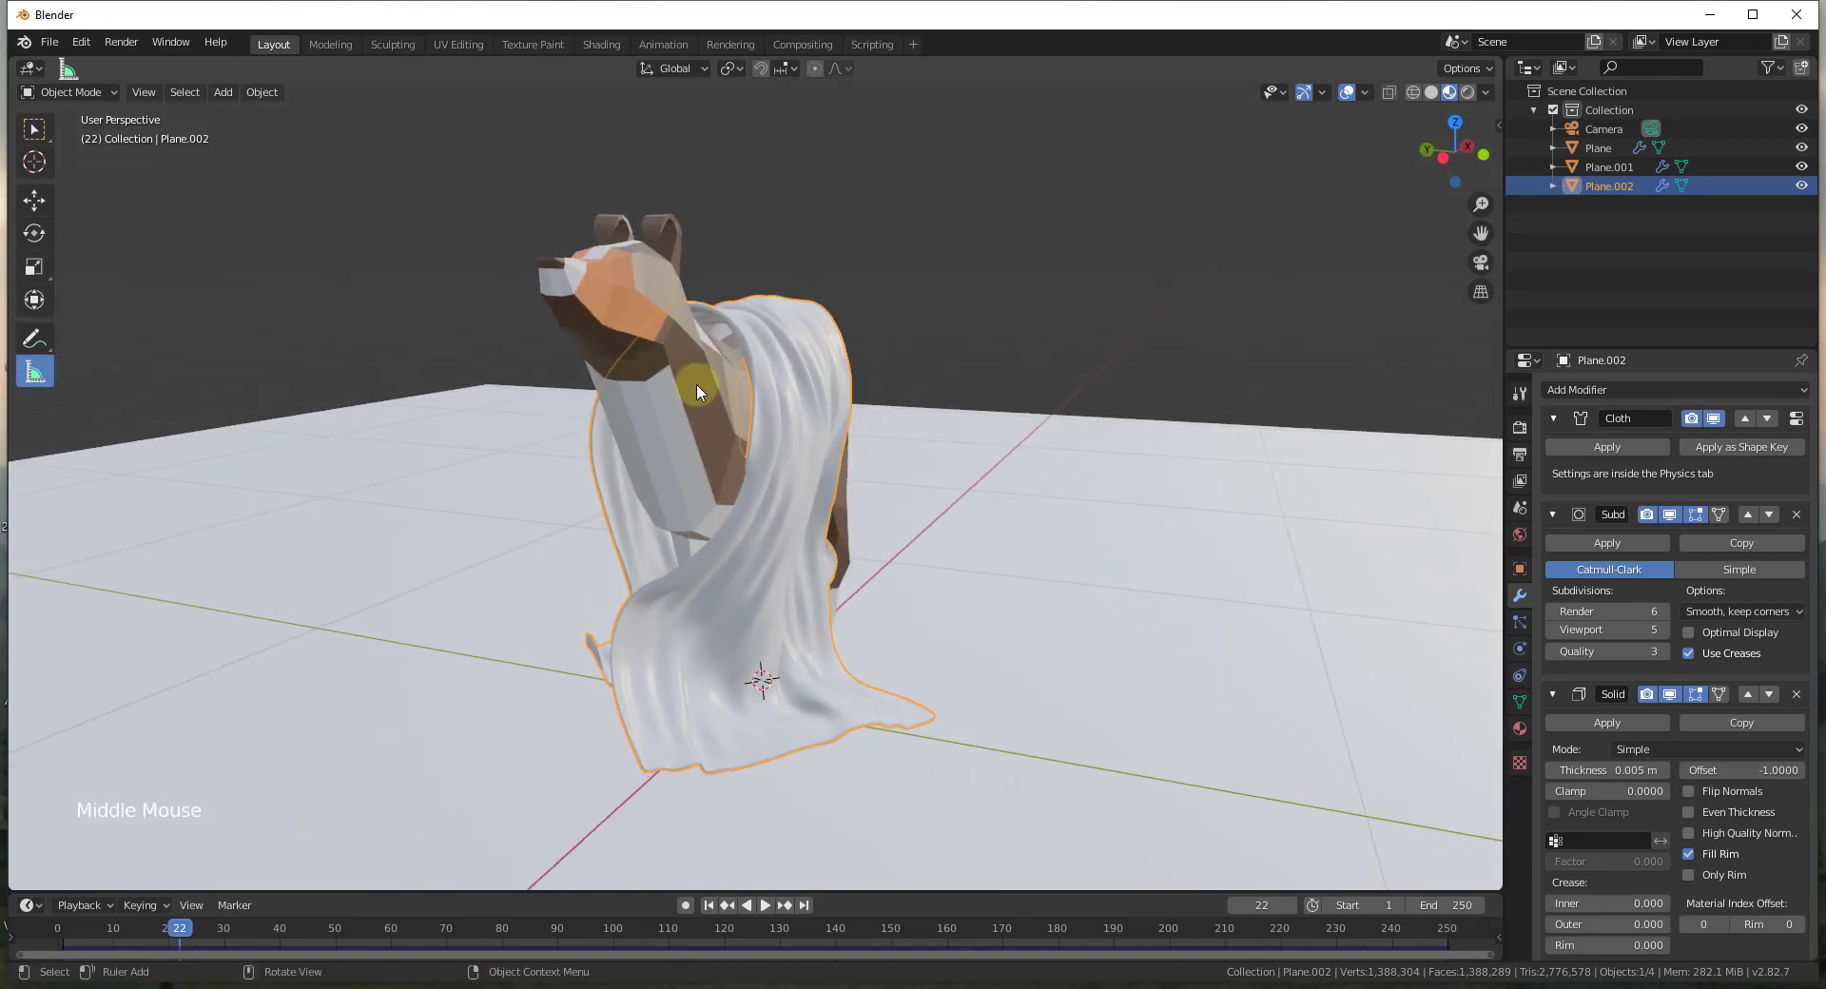
left_click(235, 930)
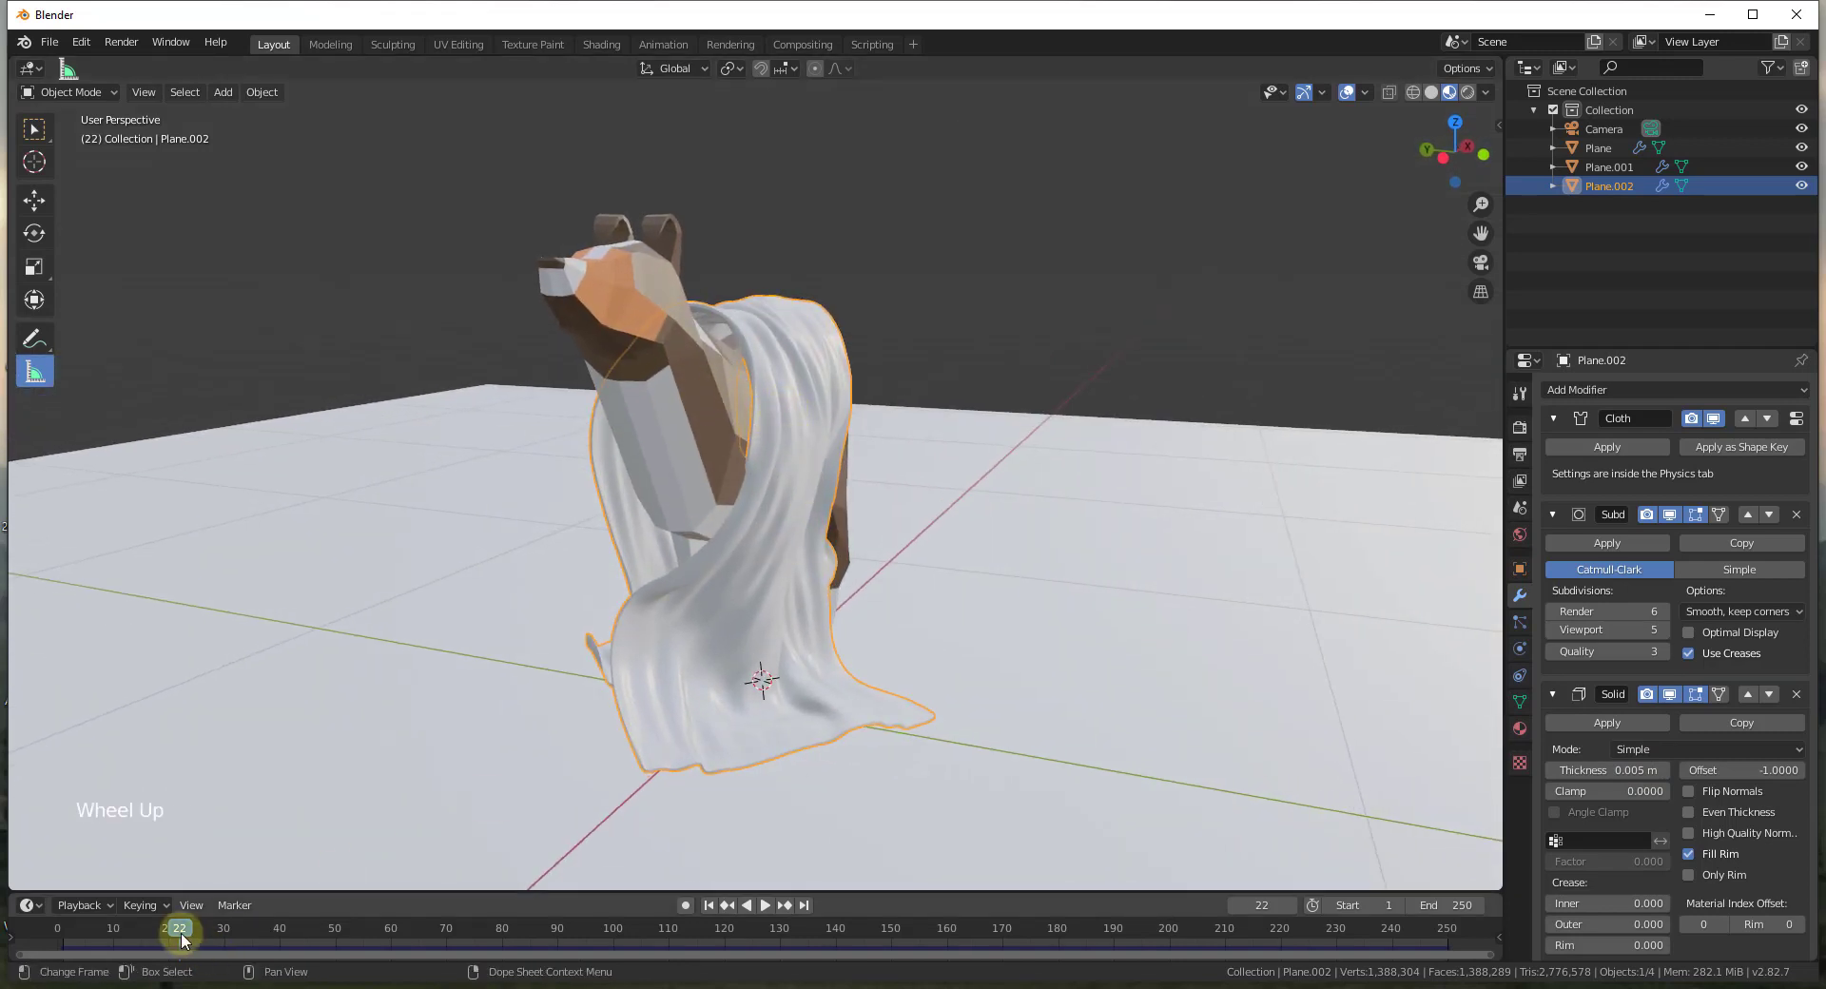
left_click(165, 931)
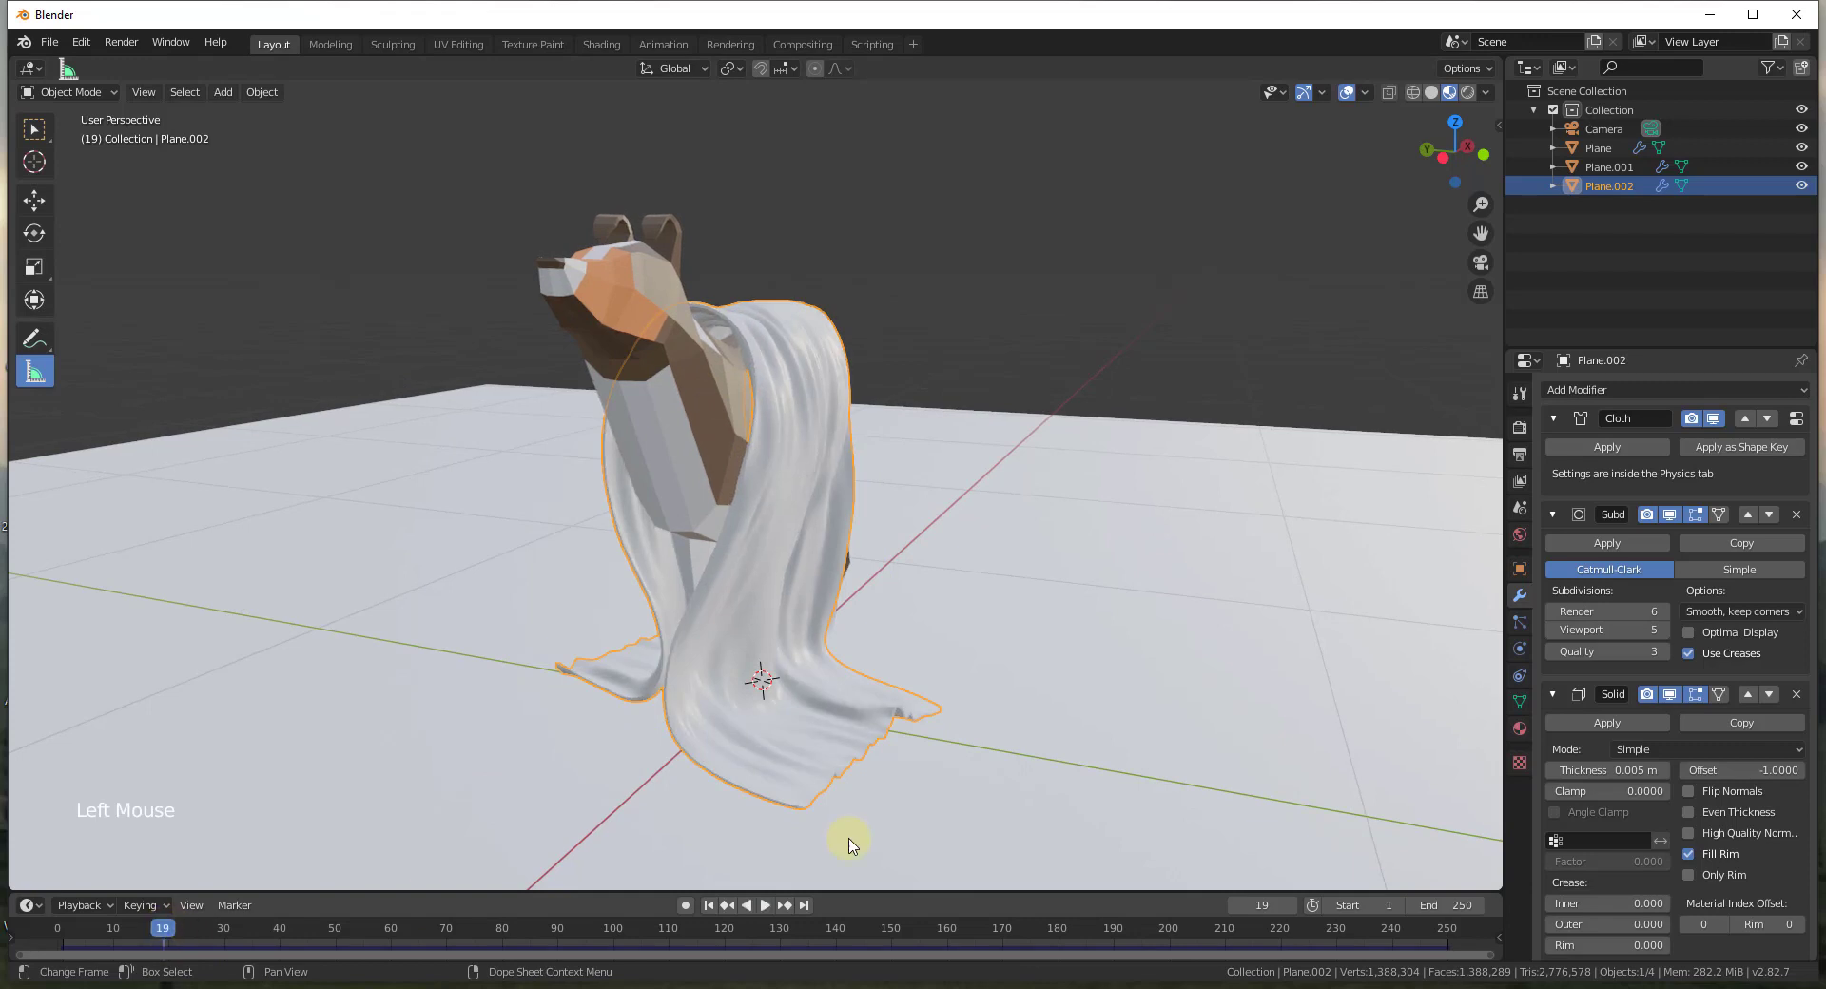
key("space")
left_click(228, 934)
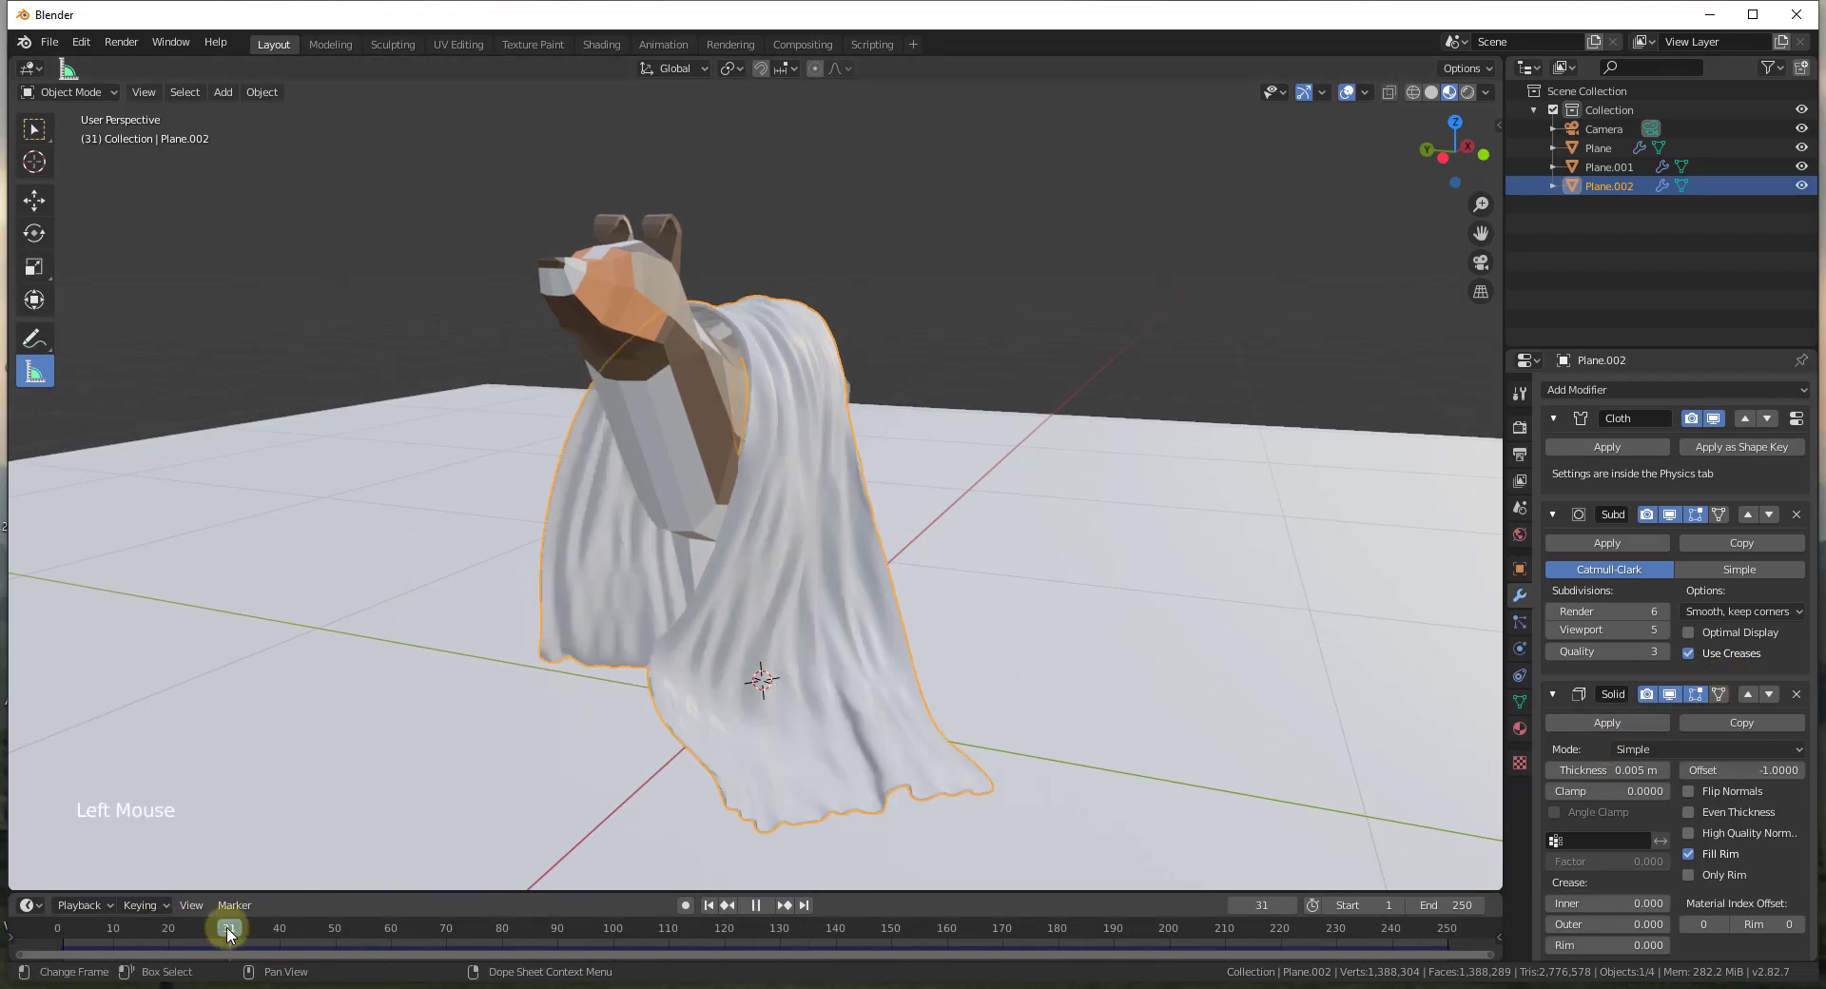
left_click(280, 930)
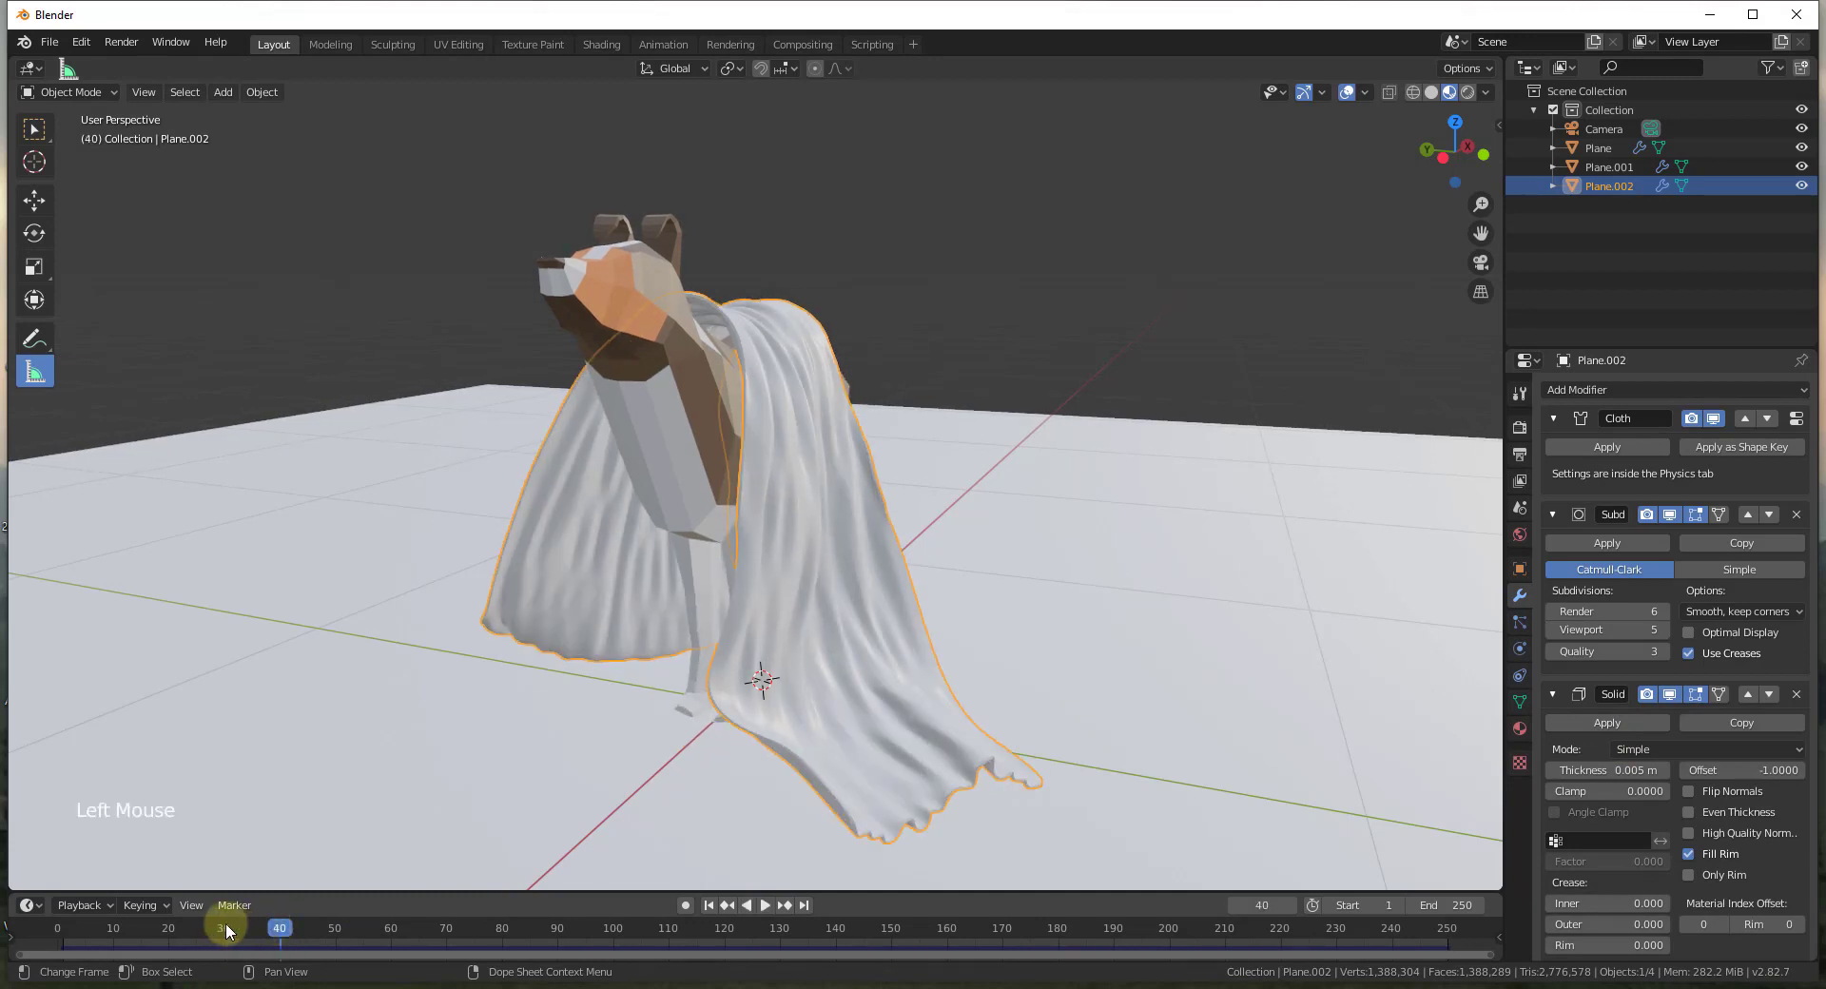
left_click(333, 928)
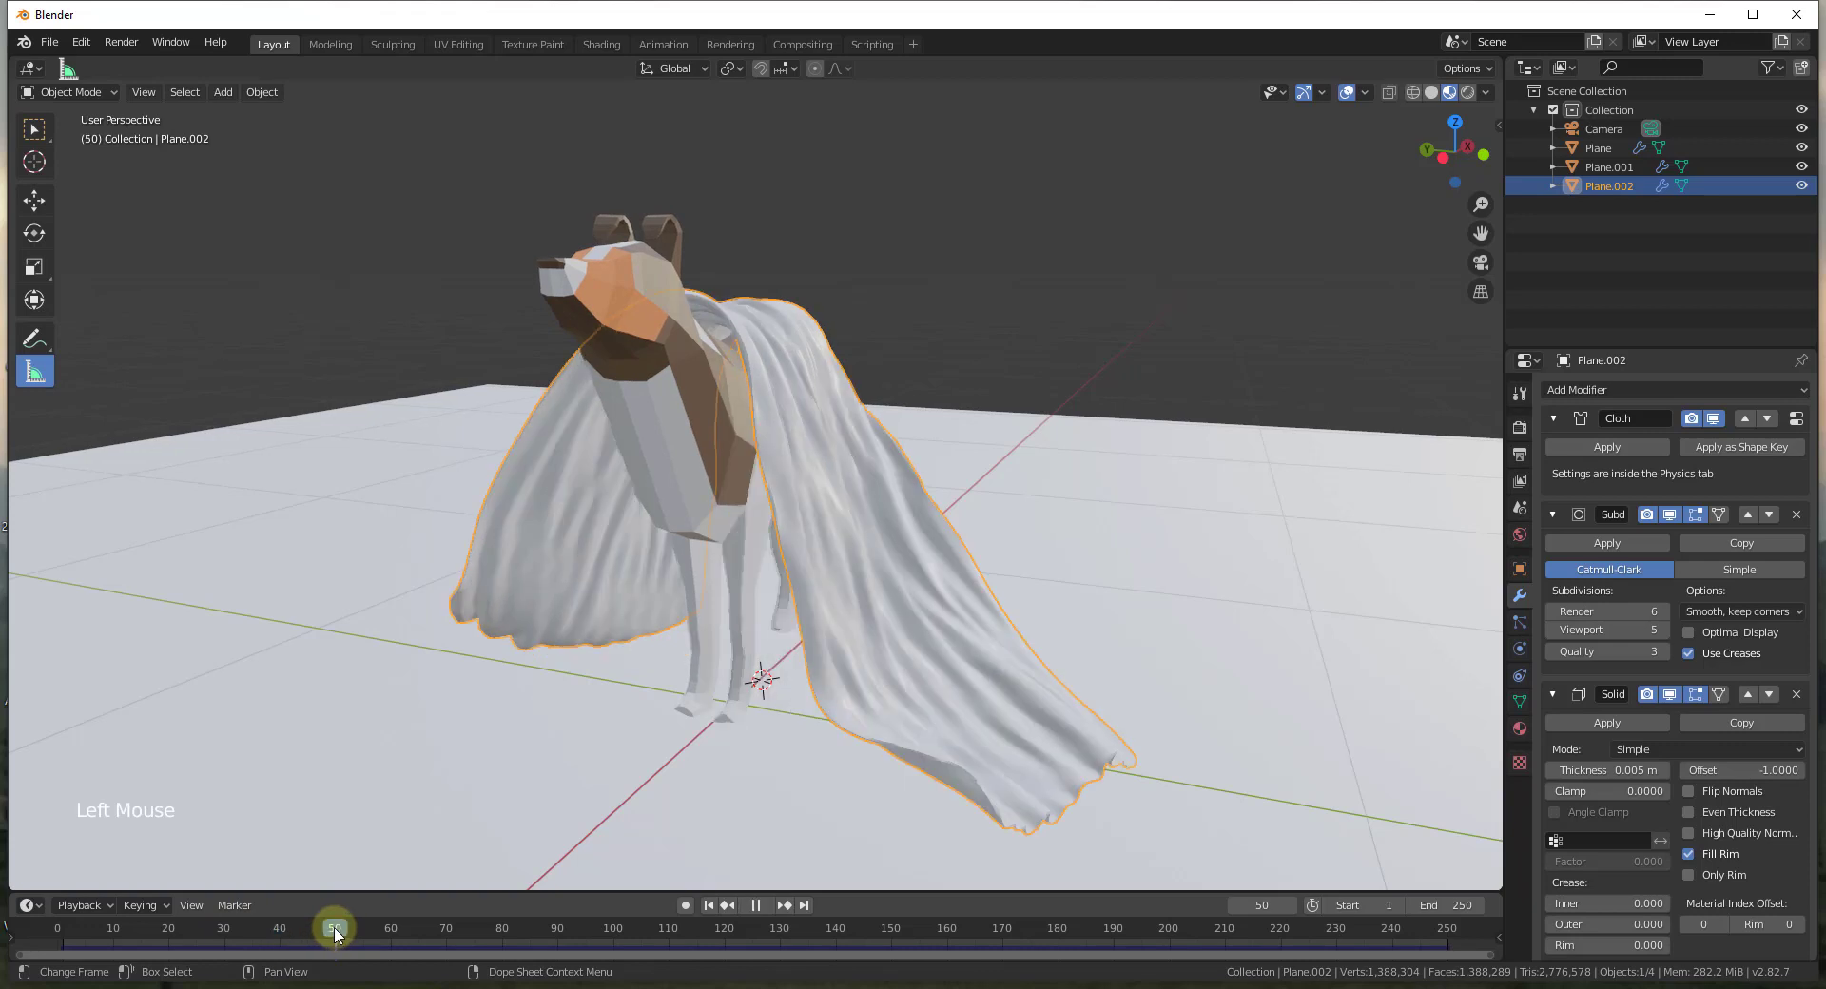
left_click(278, 932)
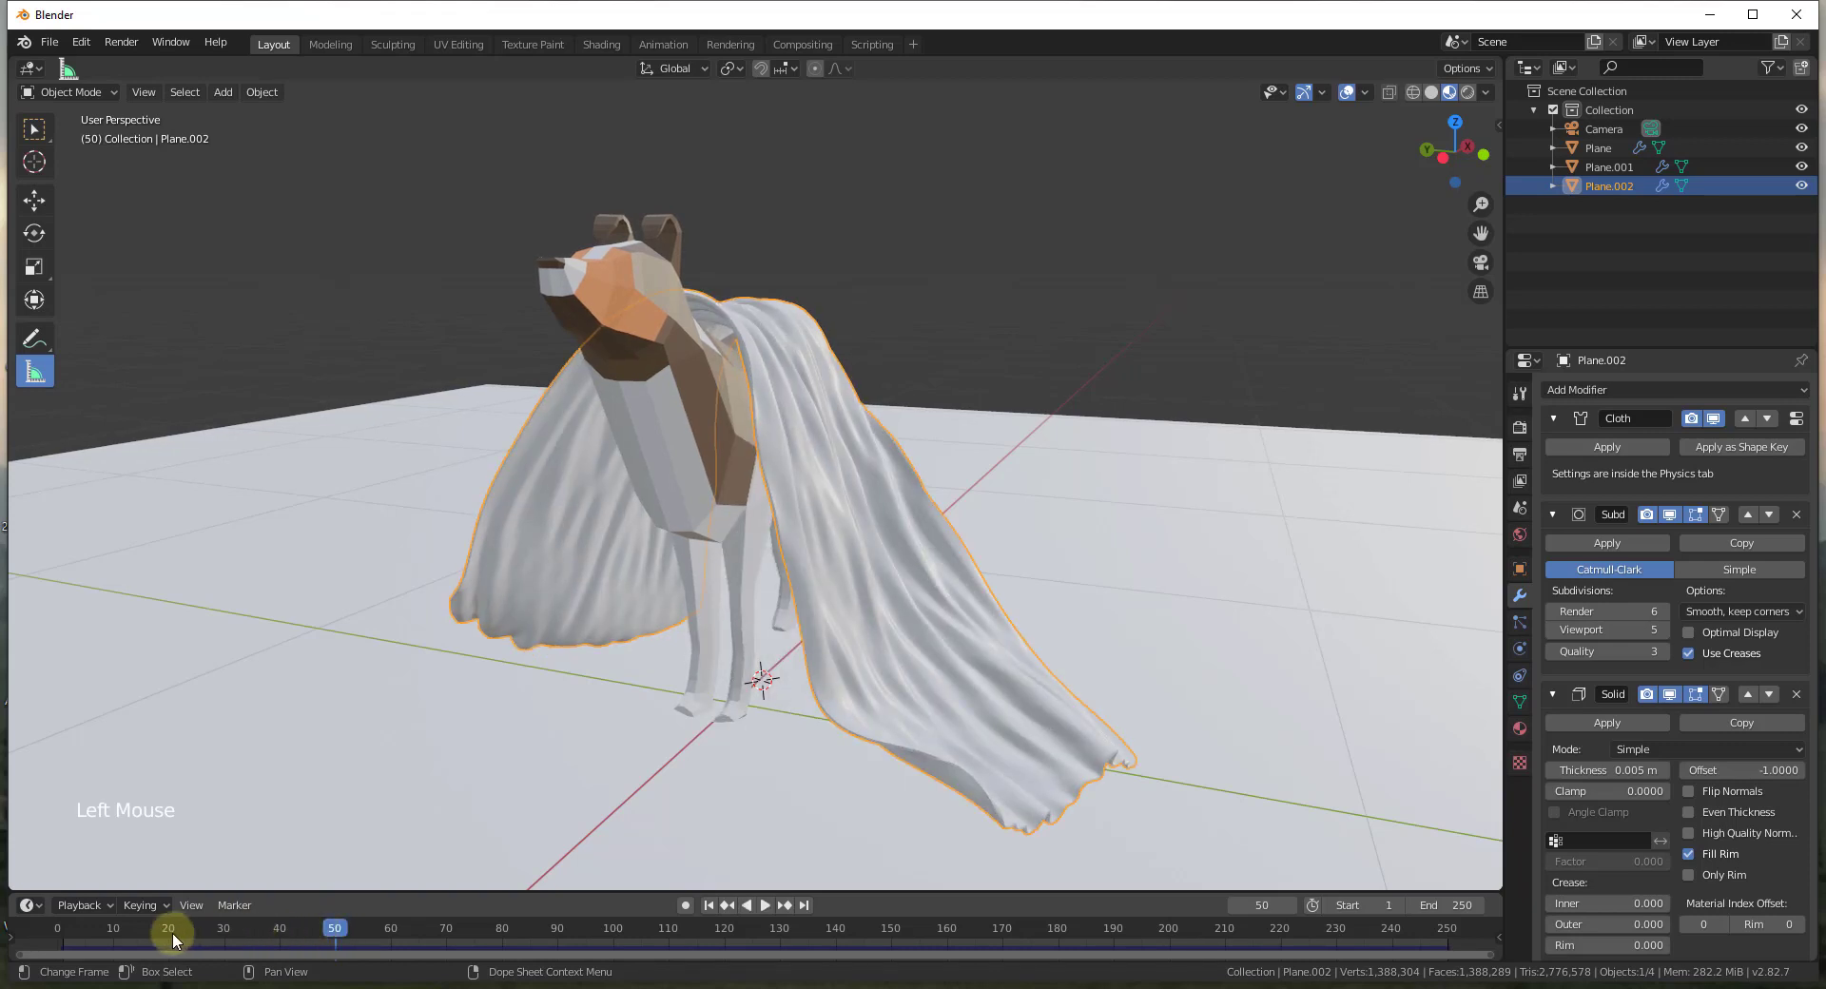
left_click(114, 932)
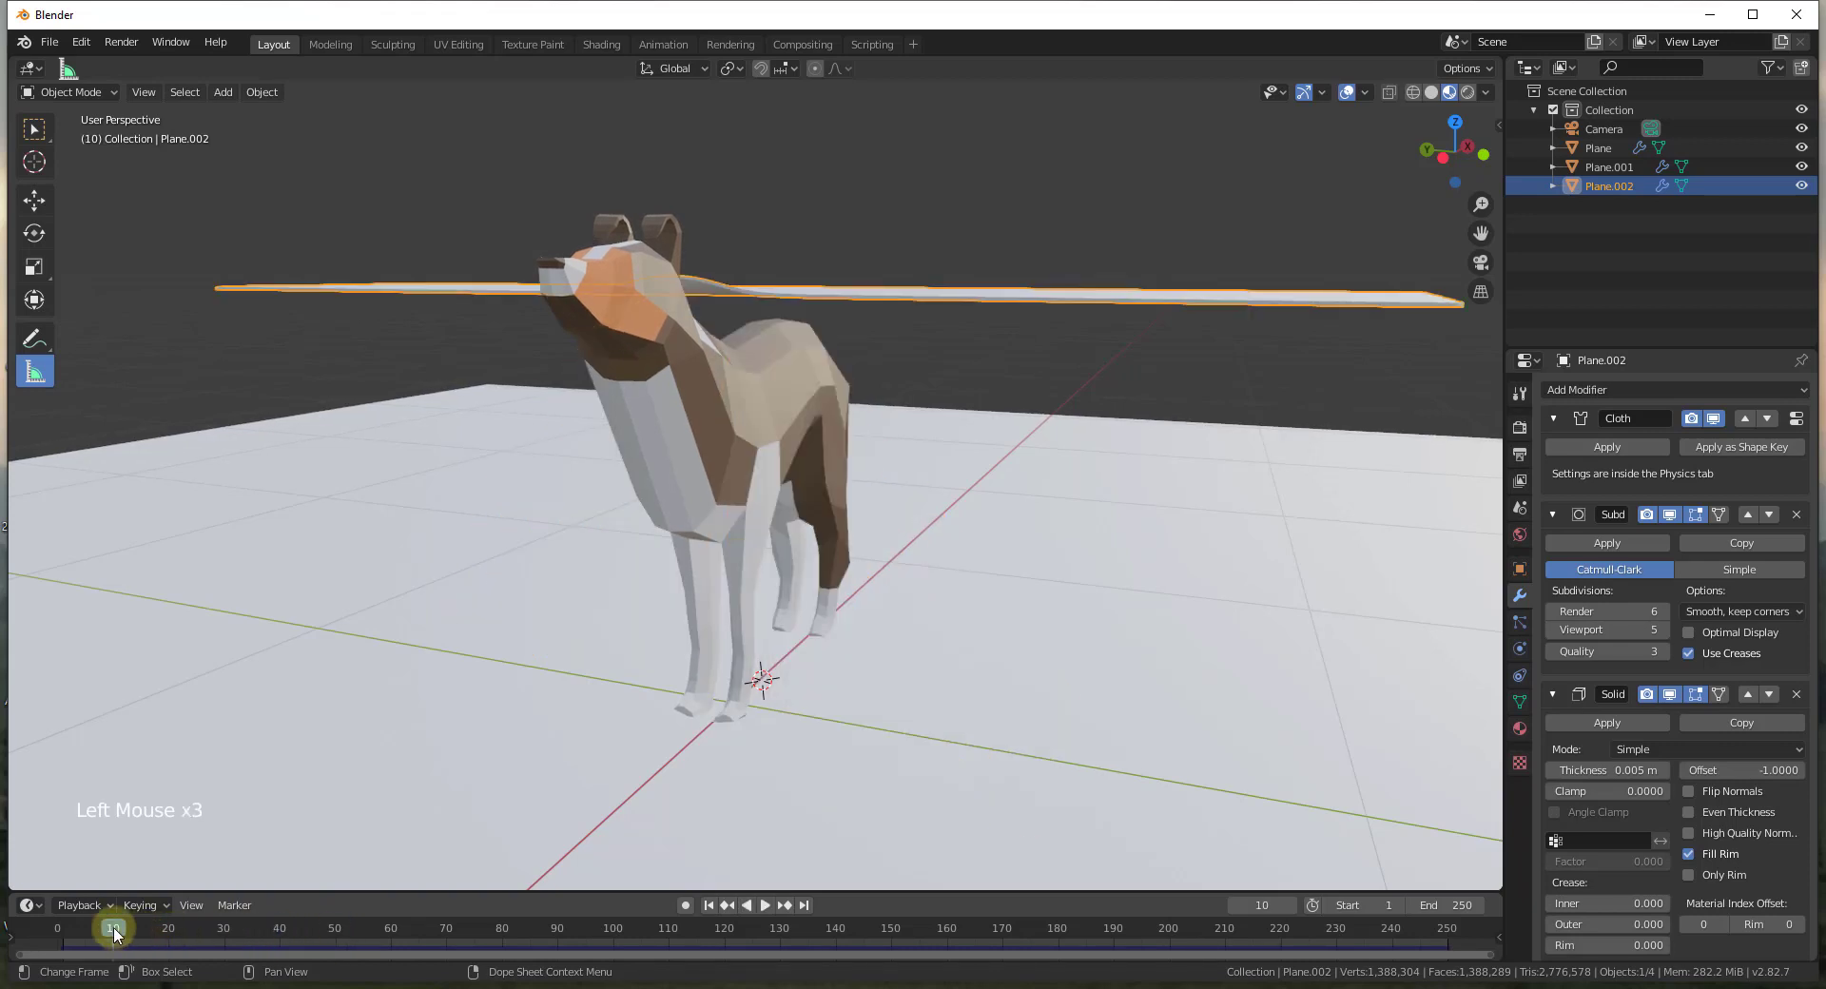
left_click(174, 932)
middle_click_drag(703, 495, 737, 490)
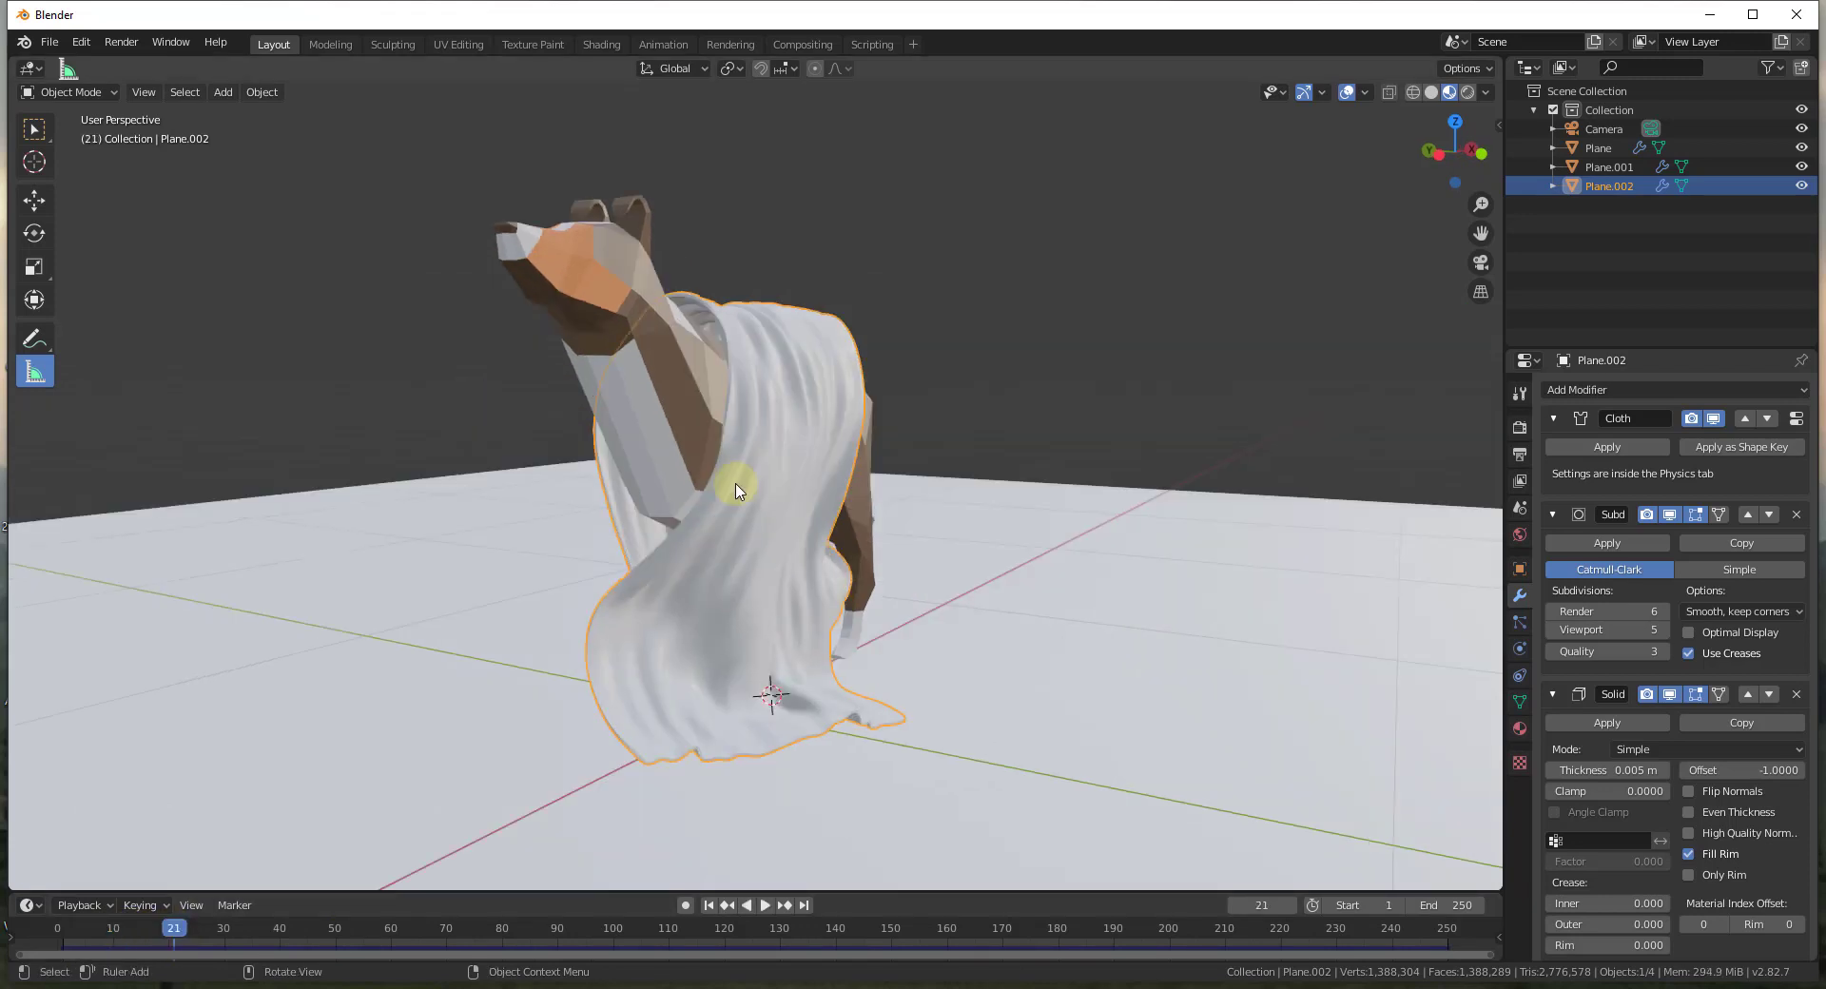